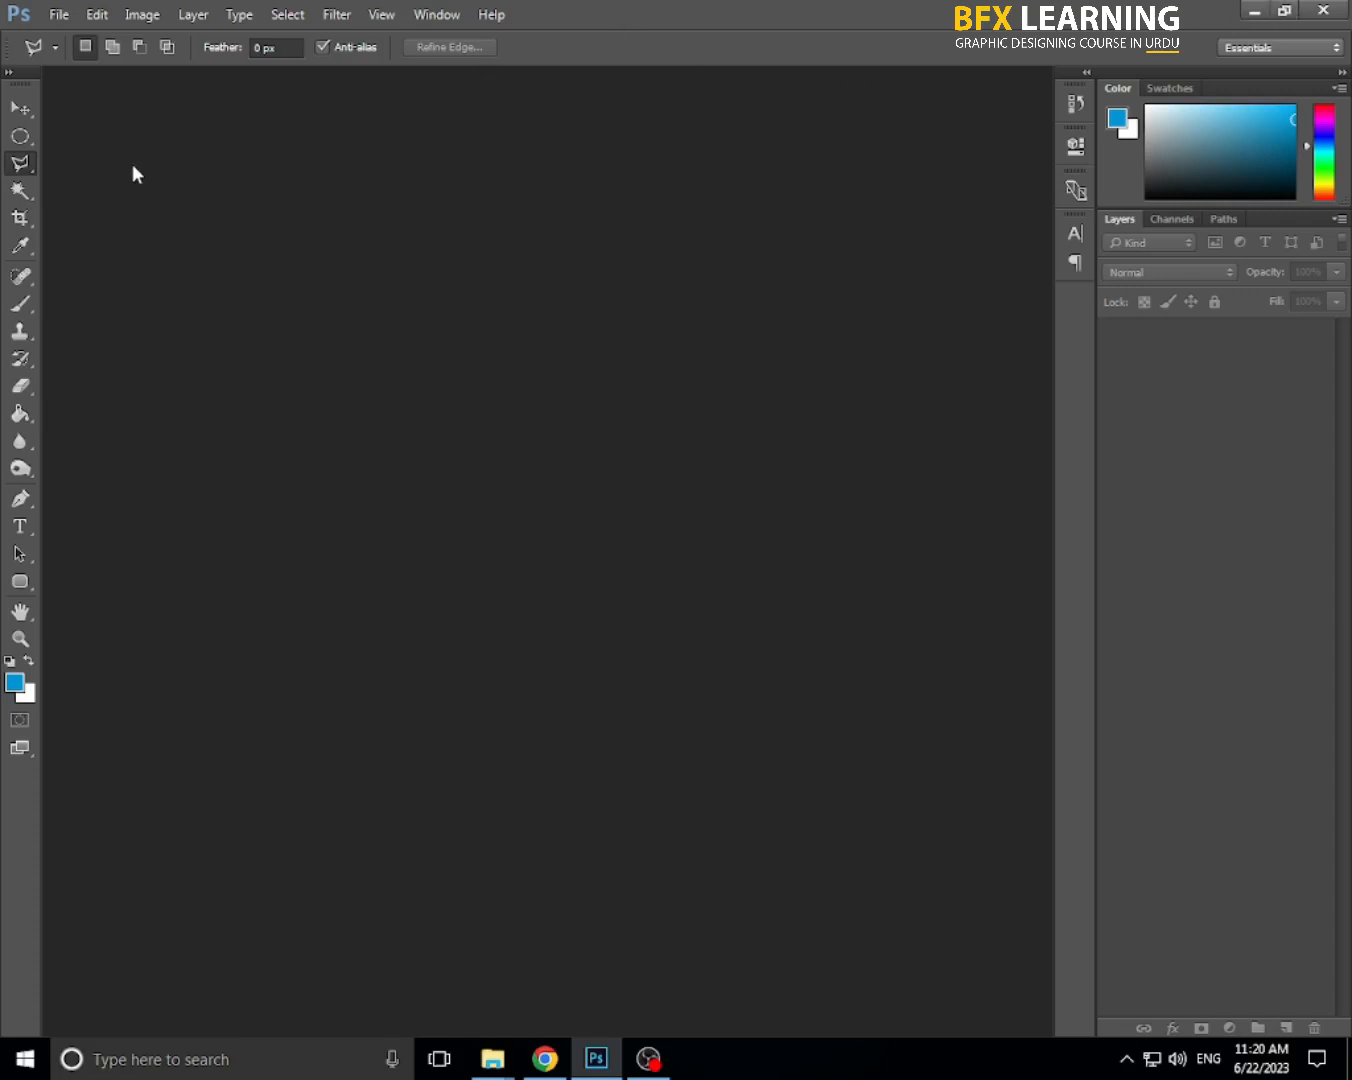
- Create a new blank document with the default settings
{"action": "left_click", "coordinate": [29, 133]}
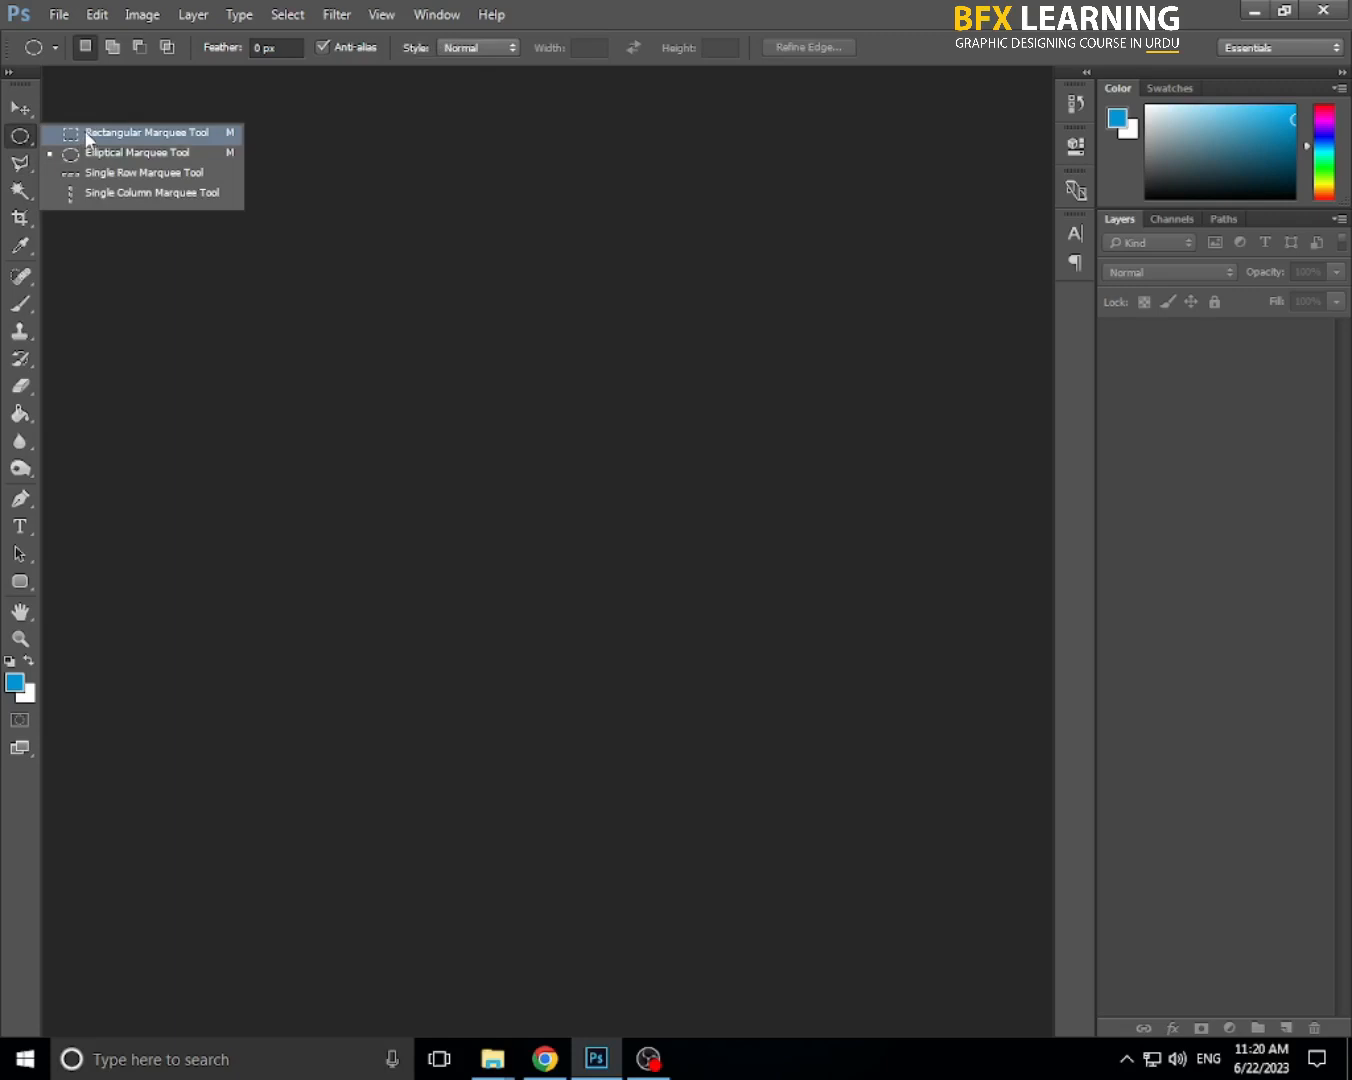
{"action": "left_click", "coordinate": [18, 109]}
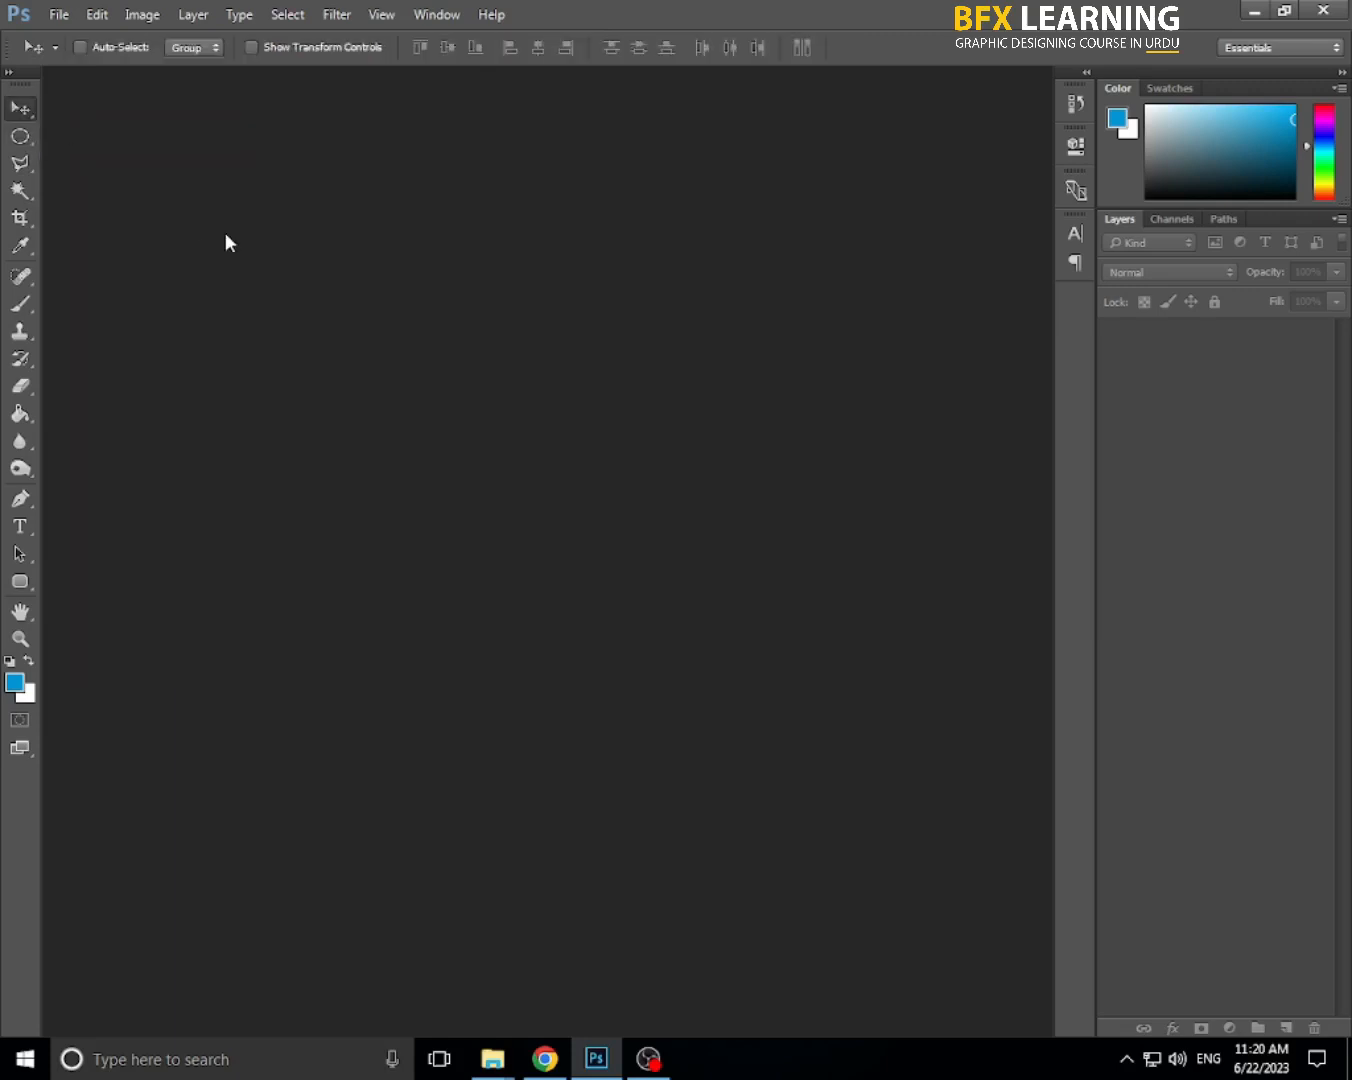
{"action": "key", "text": "ctrl+n"}
{"action": "key", "text": "Return"}
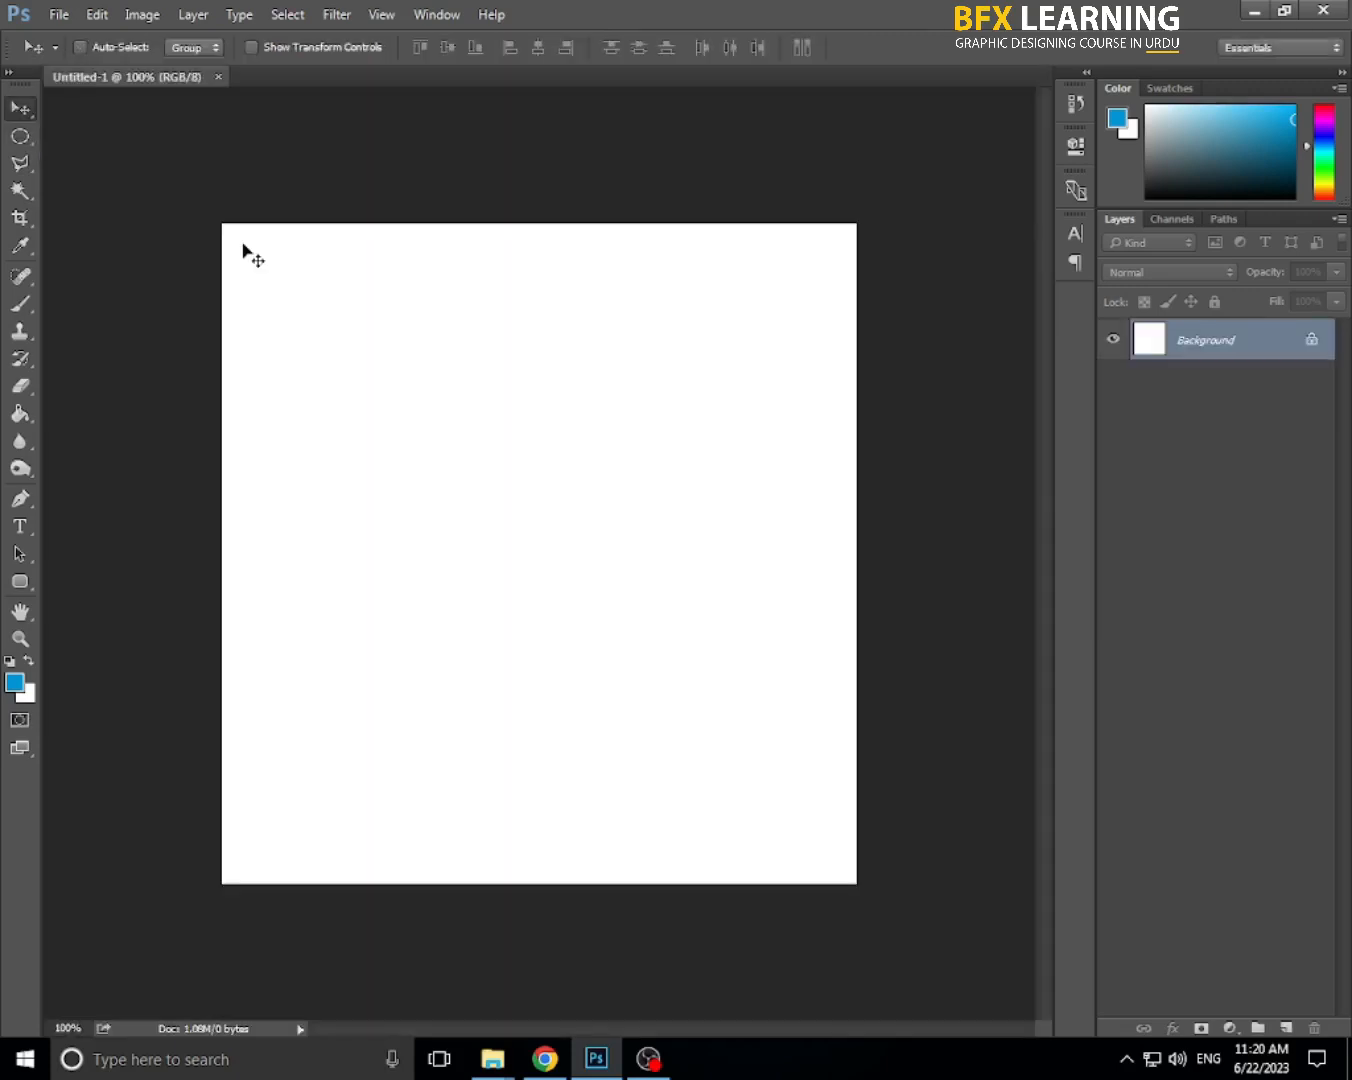
- Draw a rectangular marquee selection around the middle of the canvas, then deselect it
{"action": "left_click", "coordinate": [31, 137]}
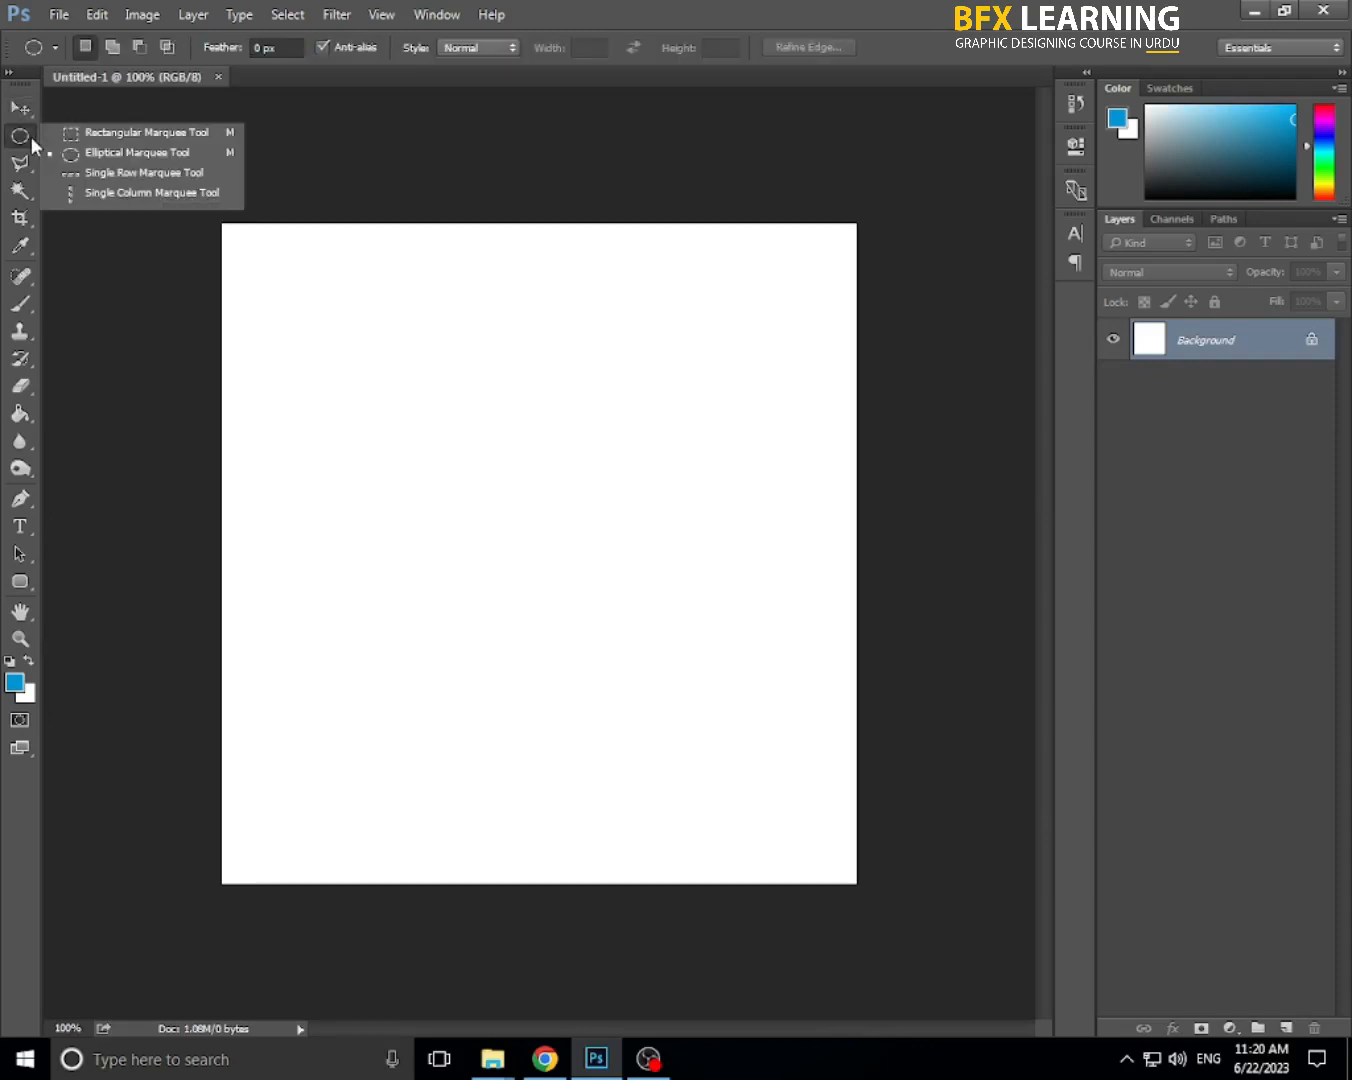
{"action": "left_click", "coordinate": [84, 133]}
{"action": "left_click_drag", "start_coordinate": [383, 357], "coordinate": [671, 705]}
{"action": "scroll", "coordinate": [688, 686], "scroll_direction": "down", "scroll_amount": 3}
{"action": "scroll", "coordinate": [689, 686], "scroll_direction": "up", "scroll_amount": 3}
{"action": "scroll", "coordinate": [687, 680], "scroll_direction": "down", "scroll_amount": 4}
{"action": "scroll", "coordinate": [685, 663], "scroll_direction": "down", "scroll_amount": 2}
{"action": "scroll", "coordinate": [682, 658], "scroll_direction": "up", "scroll_amount": 2}
{"action": "scroll", "coordinate": [681, 658], "scroll_direction": "down", "scroll_amount": 3}
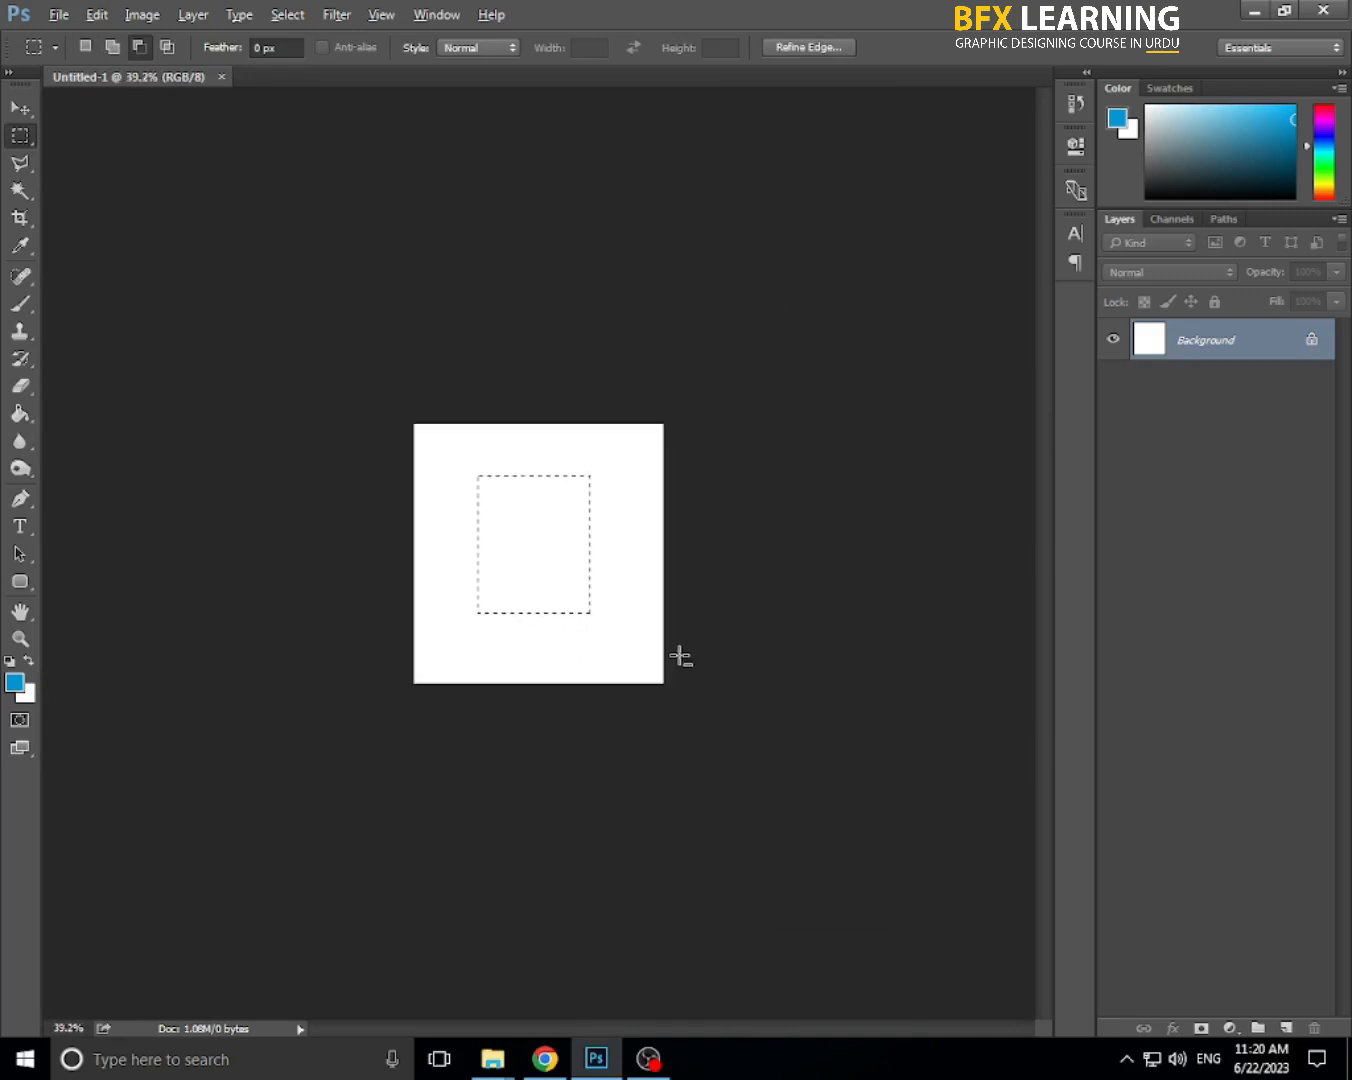
{"action": "left_click", "coordinate": [680, 655]}
{"action": "key", "text": "ctrl+plus"}
- Draw a roughly circular selection on the canvas with the Elliptical Marquee Tool
{"action": "right_click", "coordinate": [29, 137]}
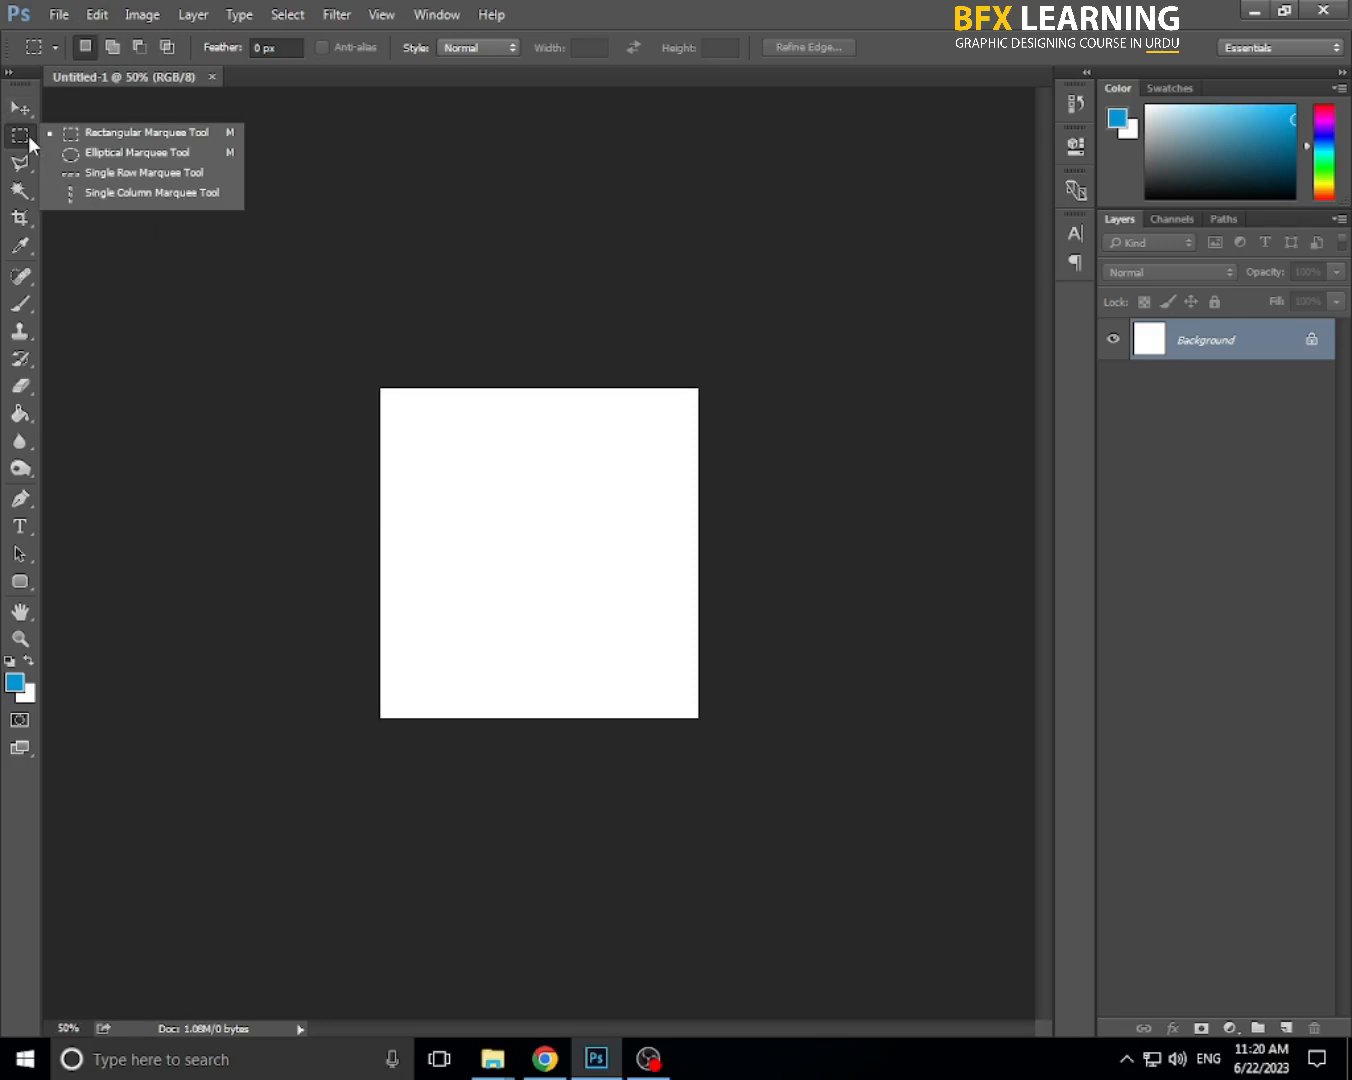
{"action": "left_click", "coordinate": [88, 156]}
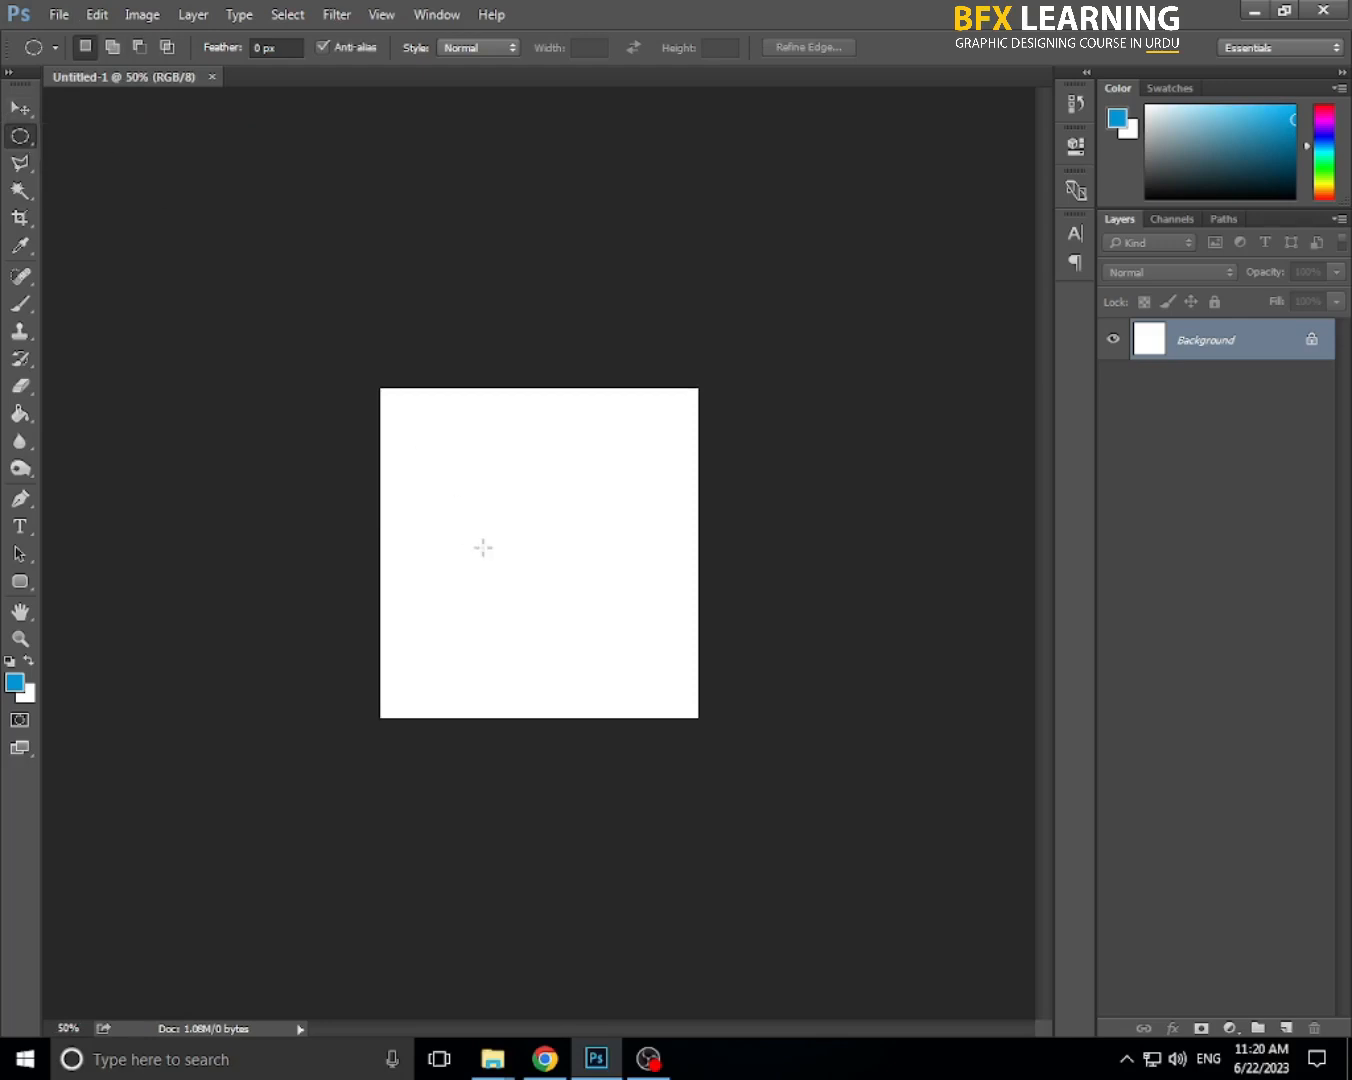
{"action": "left_click_drag", "start_coordinate": [480, 495], "coordinate": [640, 658]}
{"action": "key", "text": "ctrl+plus"}
- Draw a square marquee selection near the canvas centre and add overlapping rectangles stepping outward from its upper-right corner
{"action": "right_click", "coordinate": [25, 136]}
{"action": "left_click", "coordinate": [88, 140]}
{"action": "left_click_drag", "start_coordinate": [451, 469], "coordinate": [561, 582]}
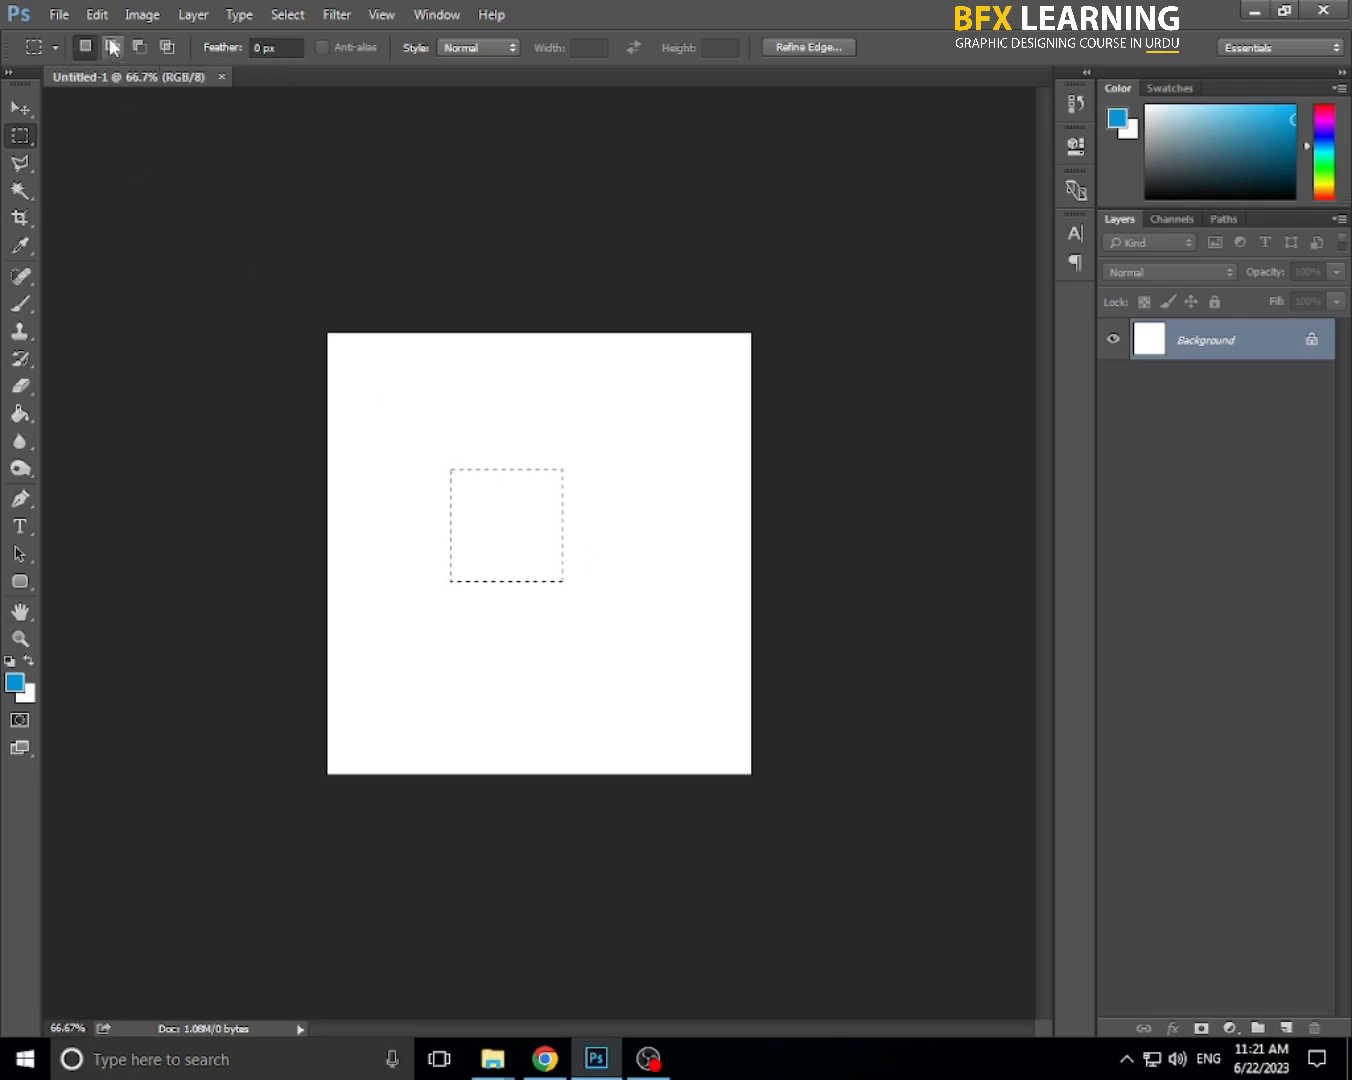
{"action": "key", "text": "alt"}
{"action": "key", "text": "shift"}
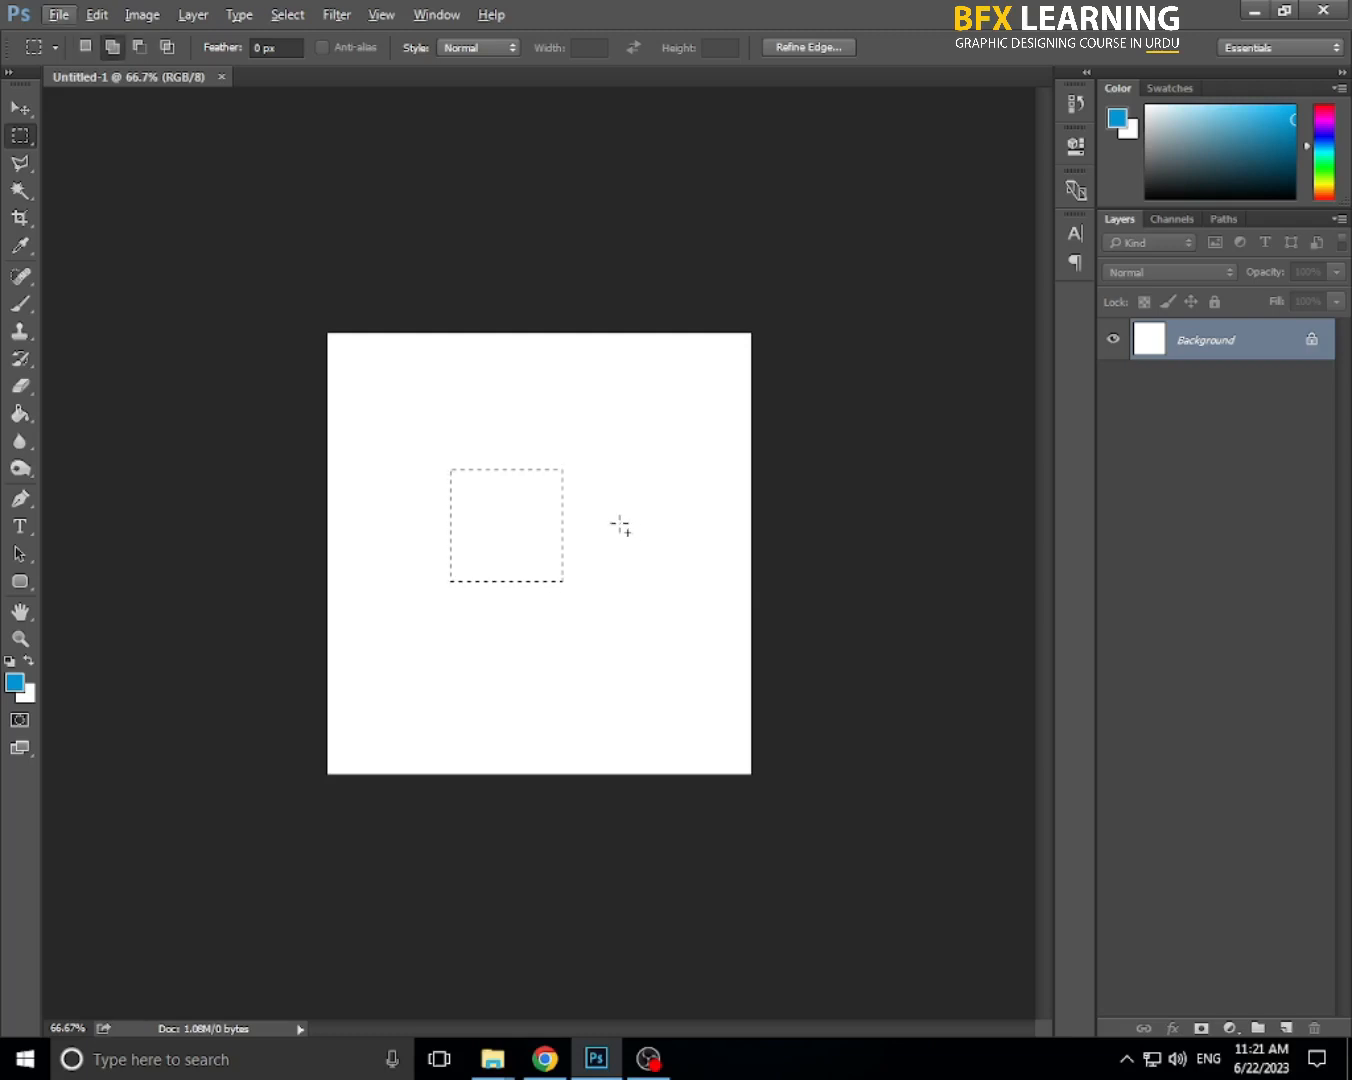
{"action": "left_click_drag", "start_coordinate": [541, 507], "coordinate": [540, 506]}
{"action": "left_click_drag", "start_coordinate": [600, 416], "coordinate": [572, 474]}
- Subtract the added rectangles and the square's upper-right corner from the marquee selection
{"action": "key", "text": "alt"}
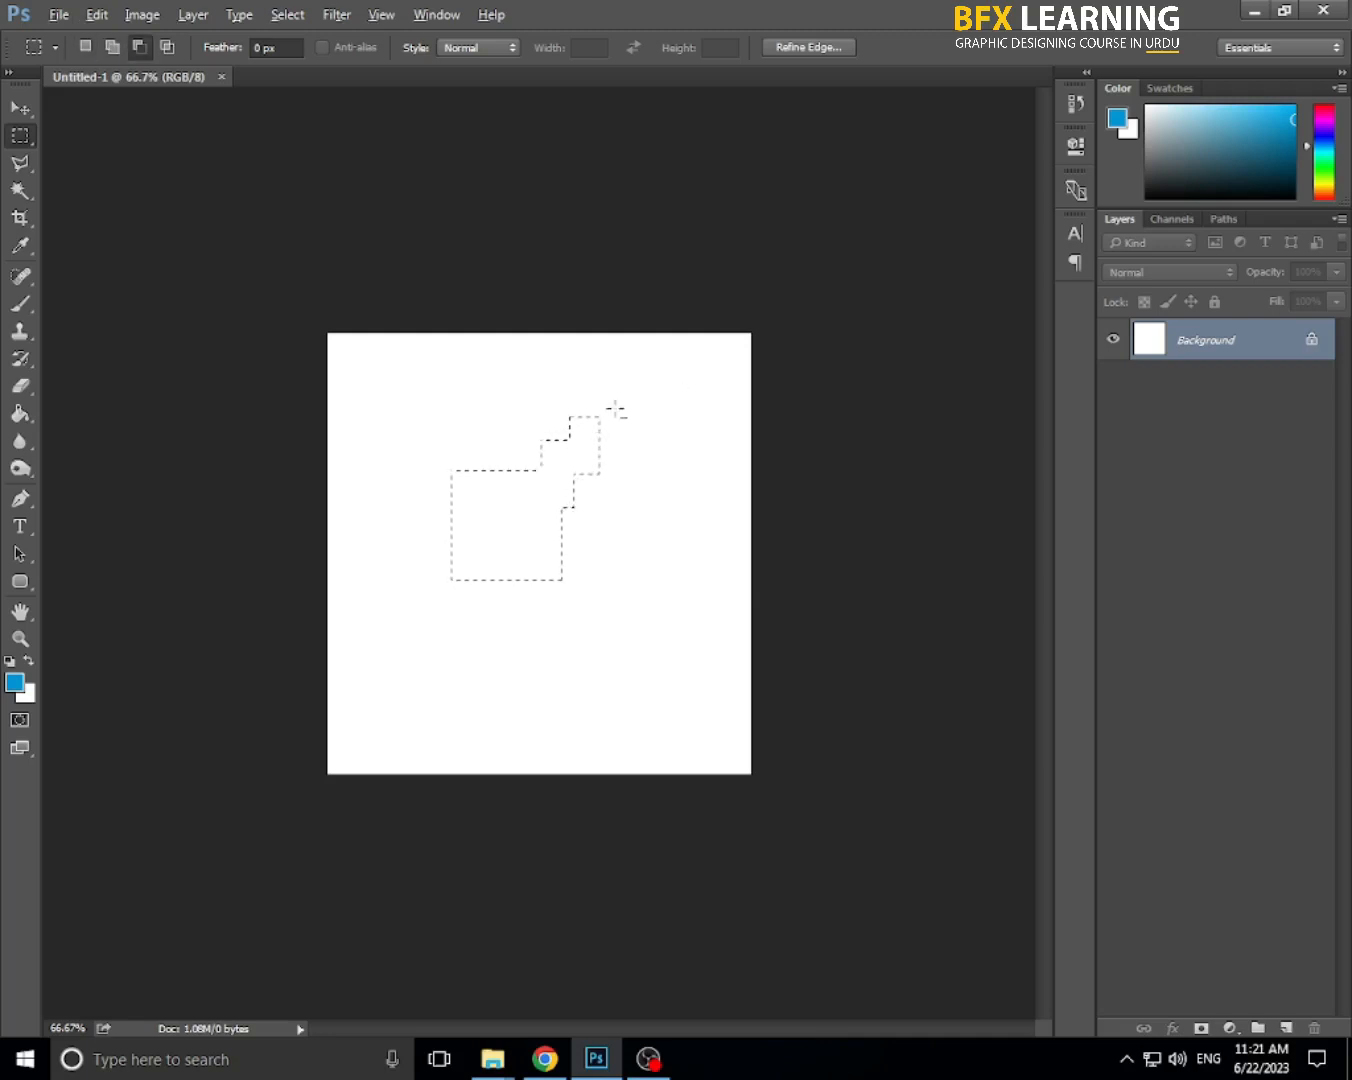
{"action": "left_click_drag", "start_coordinate": [619, 385], "coordinate": [588, 449]}
{"action": "left_click_drag", "start_coordinate": [617, 378], "coordinate": [538, 509]}
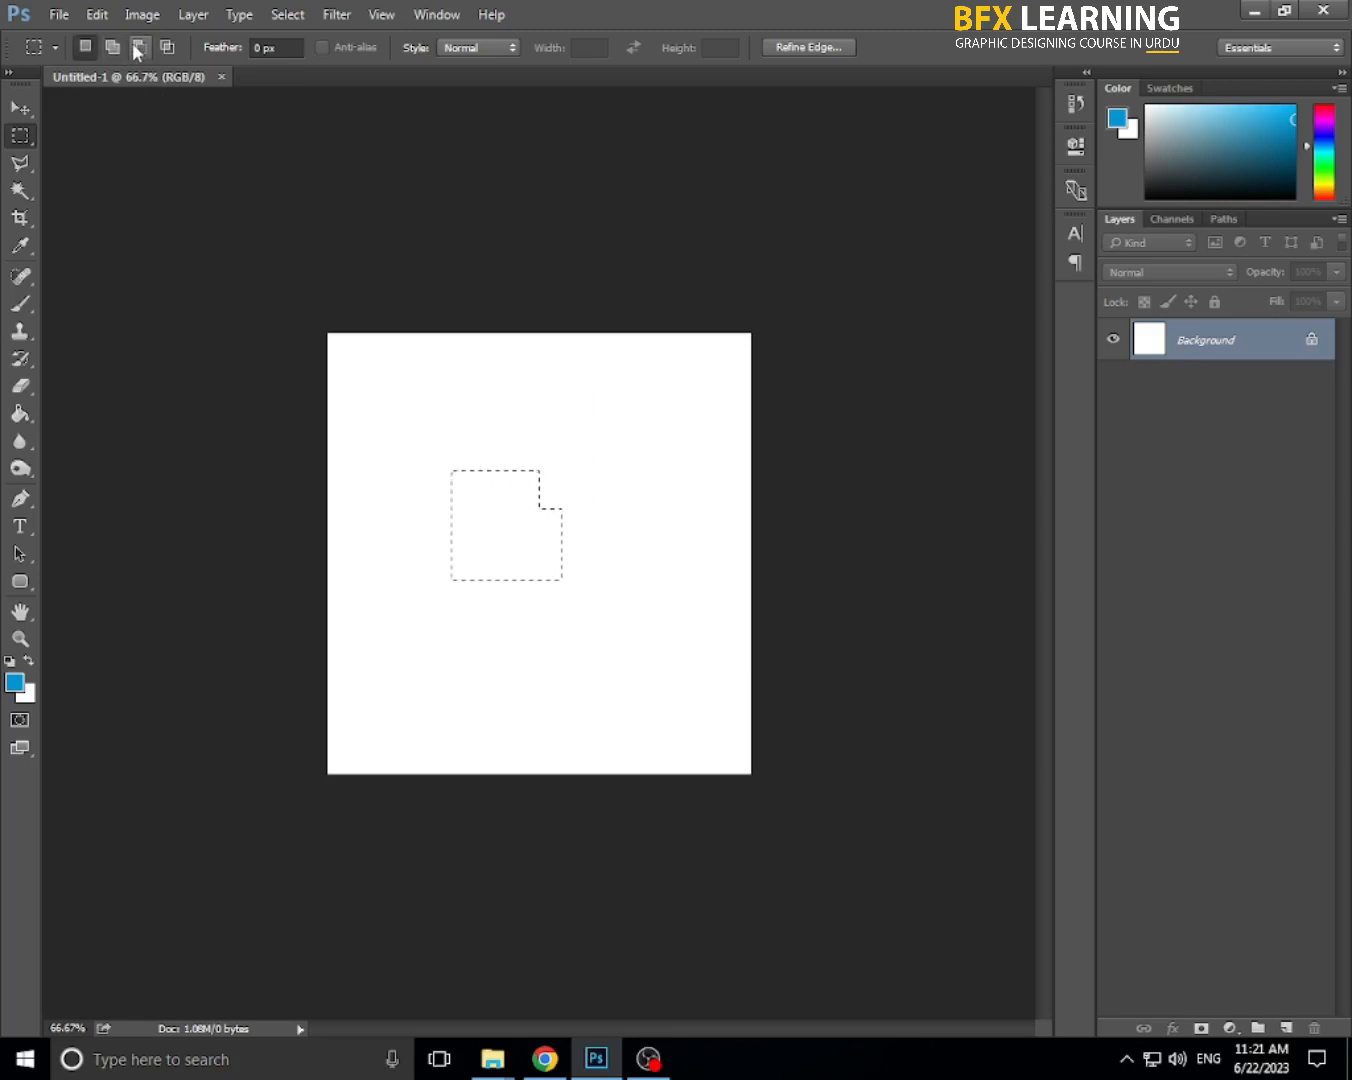
- Intersect the notched selection with a rectangle over its upper-right part, then deselect
{"action": "key", "text": "alt"}
{"action": "key", "text": "shift+alt"}
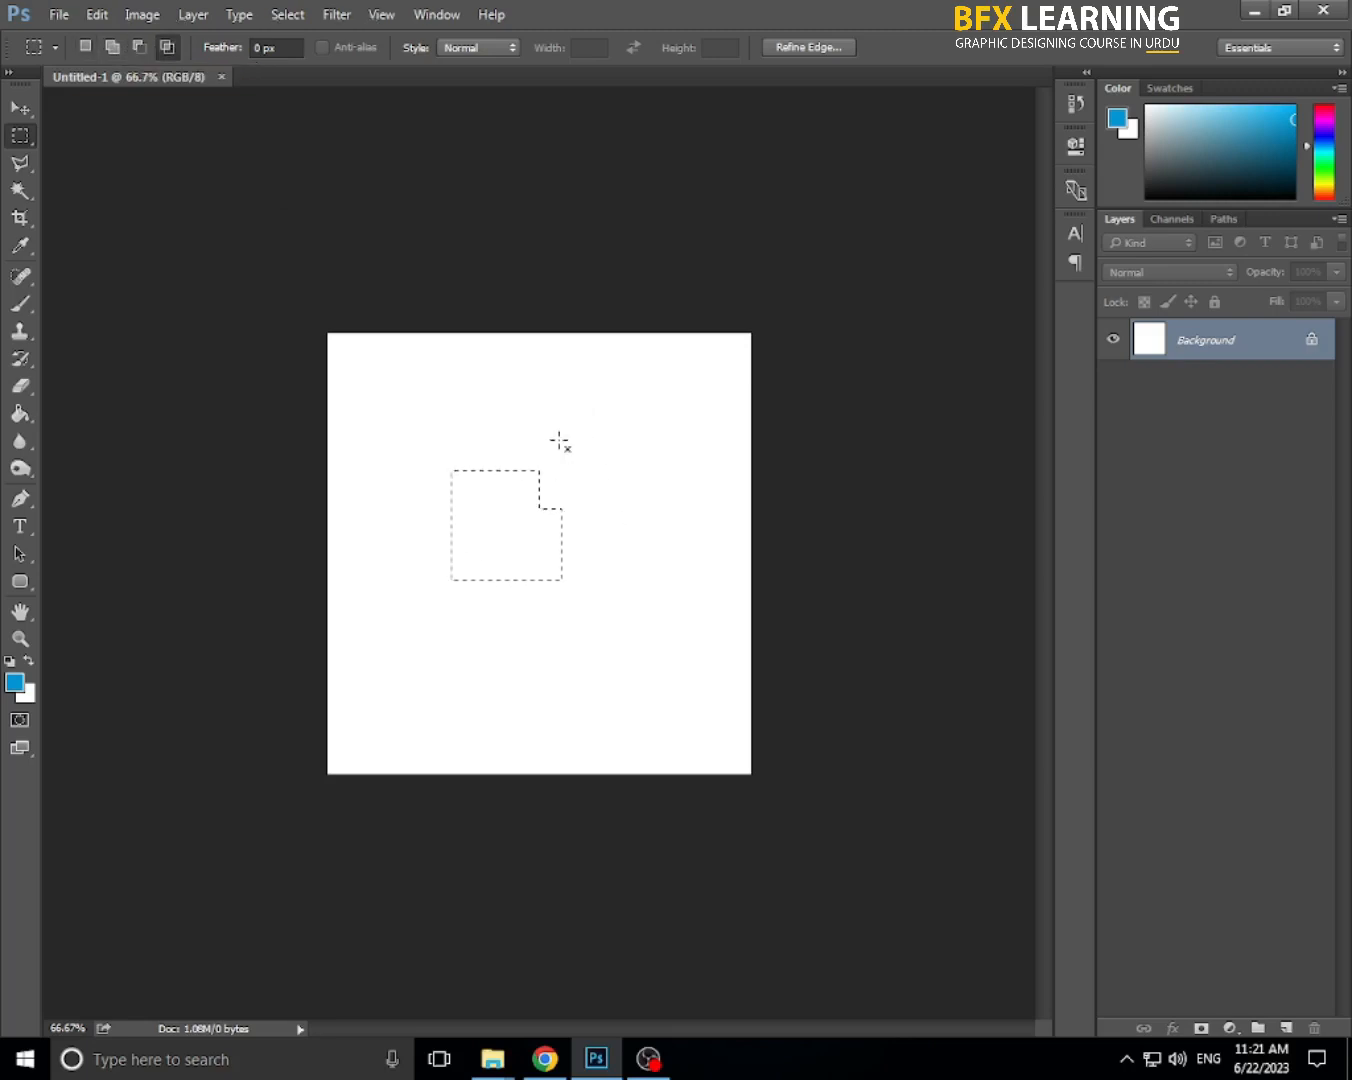
{"action": "left_click_drag", "start_coordinate": [560, 441], "coordinate": [509, 508]}
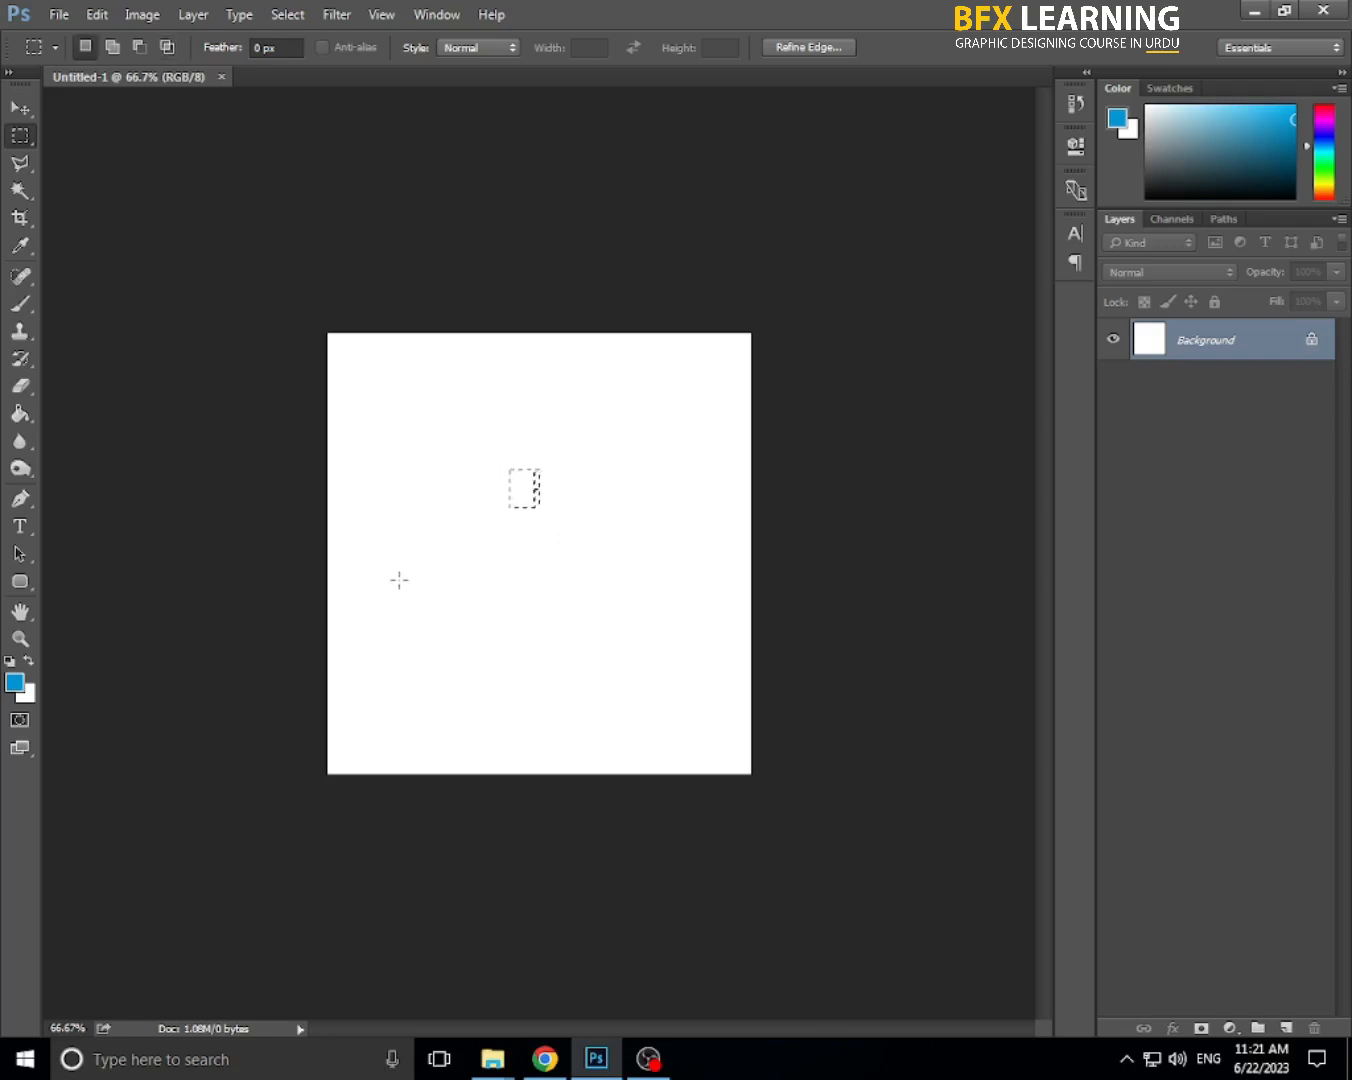
{"action": "key", "text": "ctrl+d"}
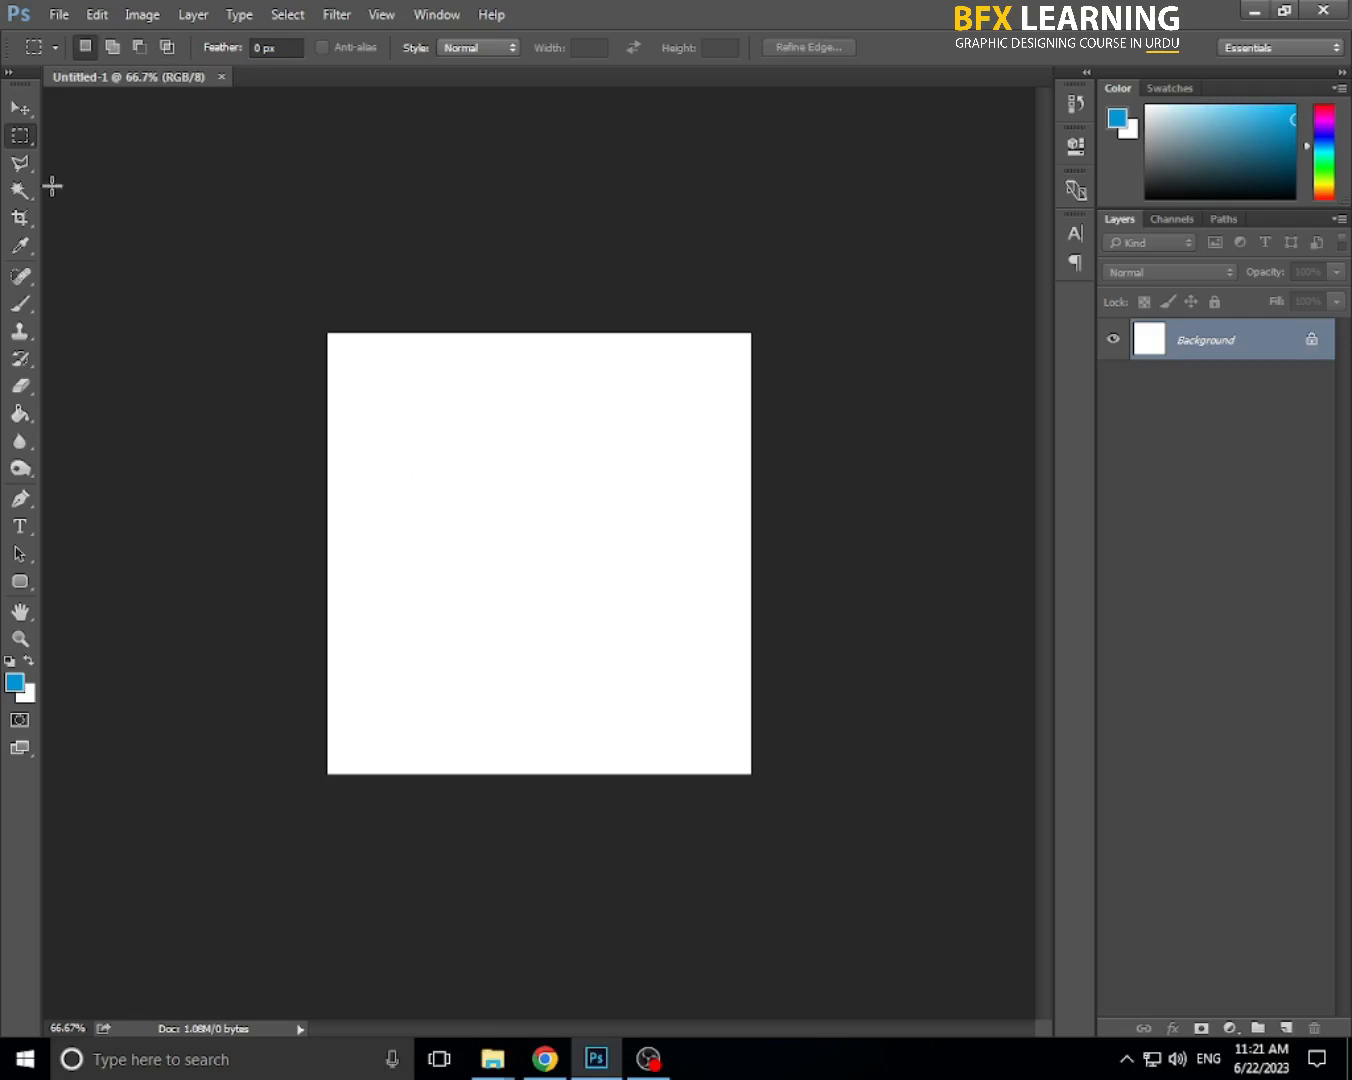
- Draw freehand selections across the canvas with the Lasso Tool, then deselect them
{"action": "left_click", "coordinate": [25, 167]}
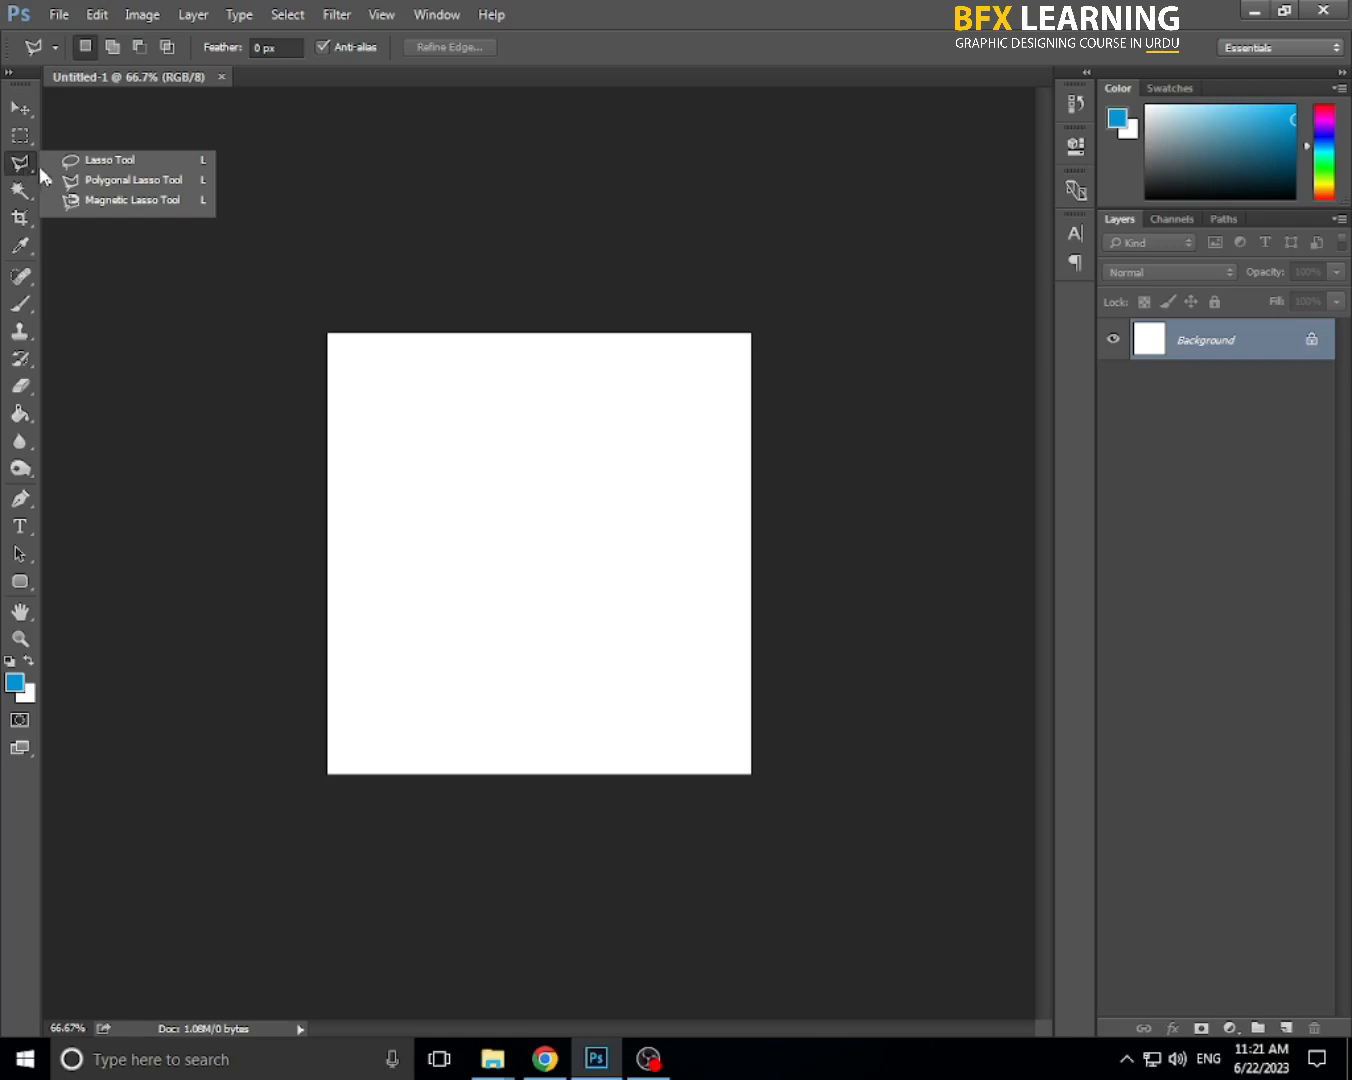
{"action": "left_click", "coordinate": [120, 161]}
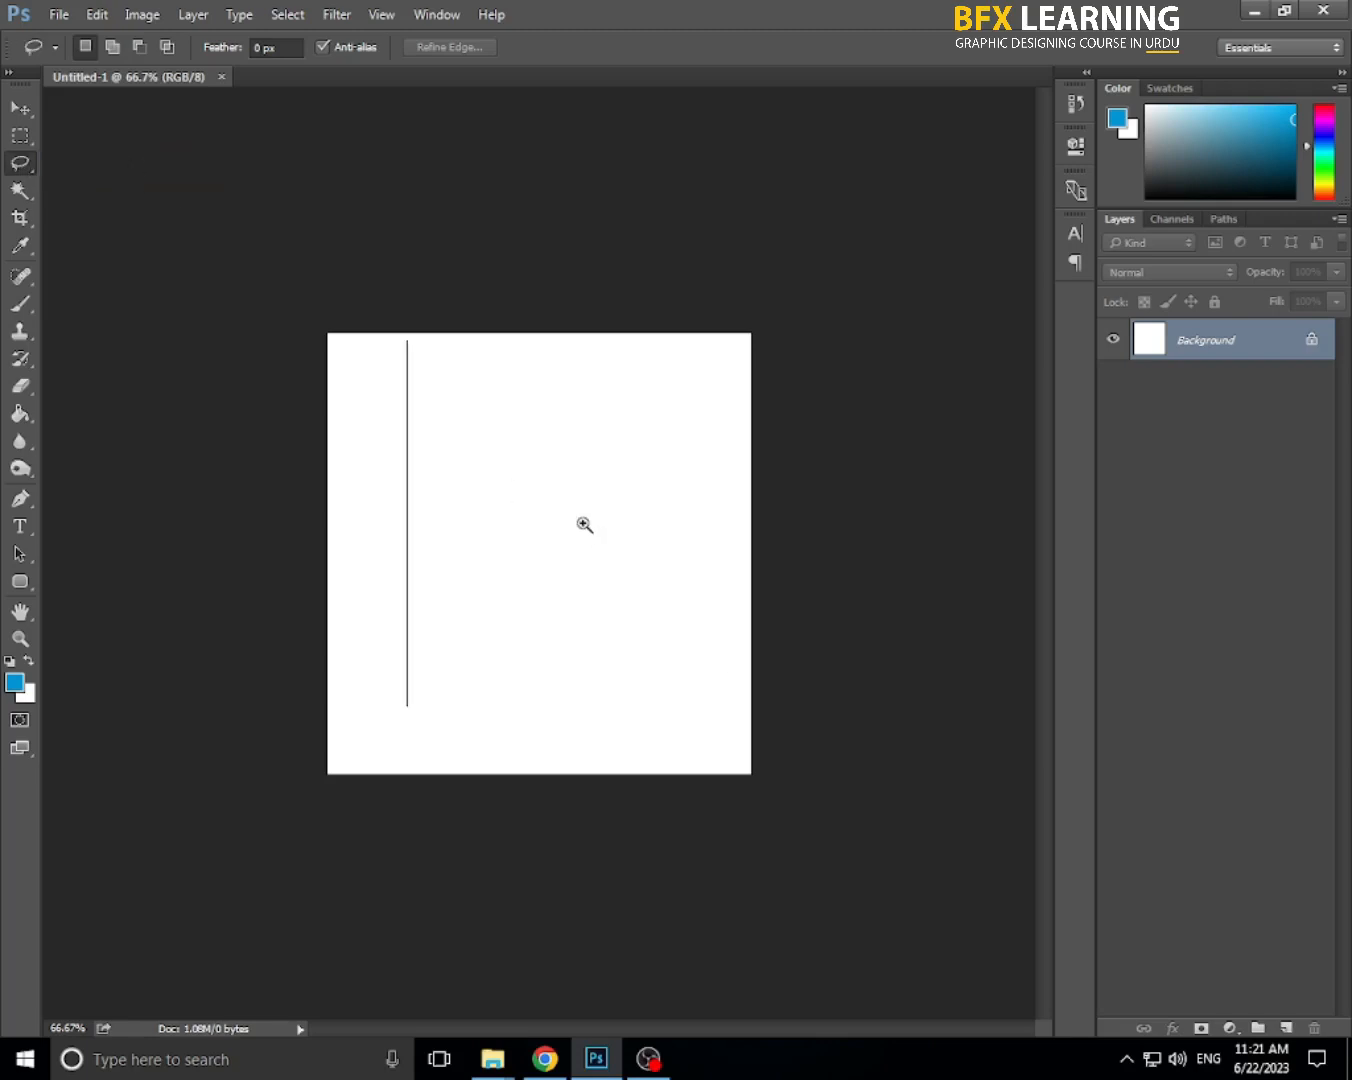
{"action": "key", "text": "ctrl+plus"}
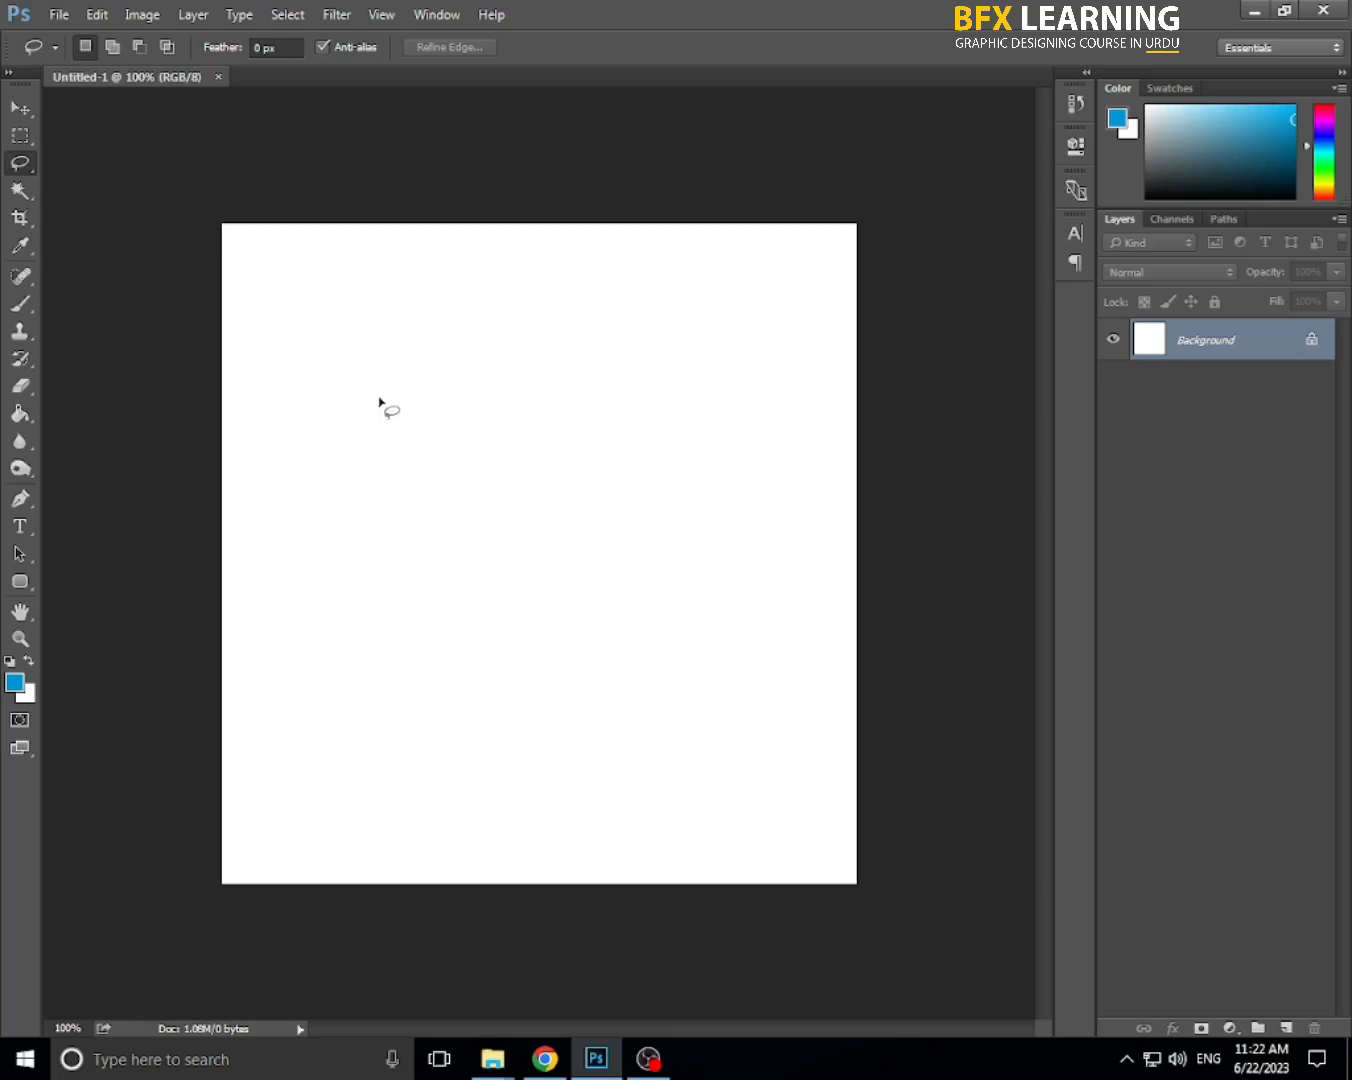
{"action": "mouse_move", "coordinate": [395, 322]}
{"action": "left_mouse_down"}
{"action": "mouse_move", "coordinate": [458, 297]}
{"action": "mouse_move", "coordinate": [638, 339]}
{"action": "mouse_move", "coordinate": [718, 446]}
{"action": "mouse_move", "coordinate": [705, 573]}
{"action": "mouse_move", "coordinate": [551, 610]}
{"action": "mouse_move", "coordinate": [453, 485]}
{"action": "mouse_move", "coordinate": [403, 320]}
{"action": "left_mouse_up"}
{"action": "mouse_move", "coordinate": [360, 403]}
{"action": "left_mouse_down"}
{"action": "mouse_move", "coordinate": [418, 509]}
{"action": "mouse_move", "coordinate": [365, 404]}
{"action": "left_mouse_up"}
{"action": "mouse_move", "coordinate": [453, 359]}
{"action": "left_mouse_down"}
{"action": "mouse_move", "coordinate": [510, 363]}
{"action": "mouse_move", "coordinate": [688, 532]}
{"action": "mouse_move", "coordinate": [459, 362]}
{"action": "left_mouse_up"}
{"action": "mouse_move", "coordinate": [404, 513]}
{"action": "left_mouse_down"}
{"action": "mouse_move", "coordinate": [431, 385]}
{"action": "mouse_move", "coordinate": [502, 514]}
{"action": "mouse_move", "coordinate": [384, 528]}
{"action": "left_mouse_up"}
{"action": "mouse_move", "coordinate": [576, 716]}
{"action": "left_mouse_down"}
{"action": "mouse_move", "coordinate": [543, 452]}
{"action": "mouse_move", "coordinate": [474, 685]}
{"action": "mouse_move", "coordinate": [442, 636]}
{"action": "left_mouse_up"}
{"action": "mouse_move", "coordinate": [347, 385]}
{"action": "left_mouse_down"}
{"action": "mouse_move", "coordinate": [357, 517]}
{"action": "mouse_move", "coordinate": [377, 341]}
{"action": "mouse_move", "coordinate": [531, 447]}
{"action": "mouse_move", "coordinate": [643, 591]}
{"action": "mouse_move", "coordinate": [387, 545]}
{"action": "mouse_move", "coordinate": [360, 591]}
{"action": "mouse_move", "coordinate": [410, 441]}
{"action": "left_mouse_up"}
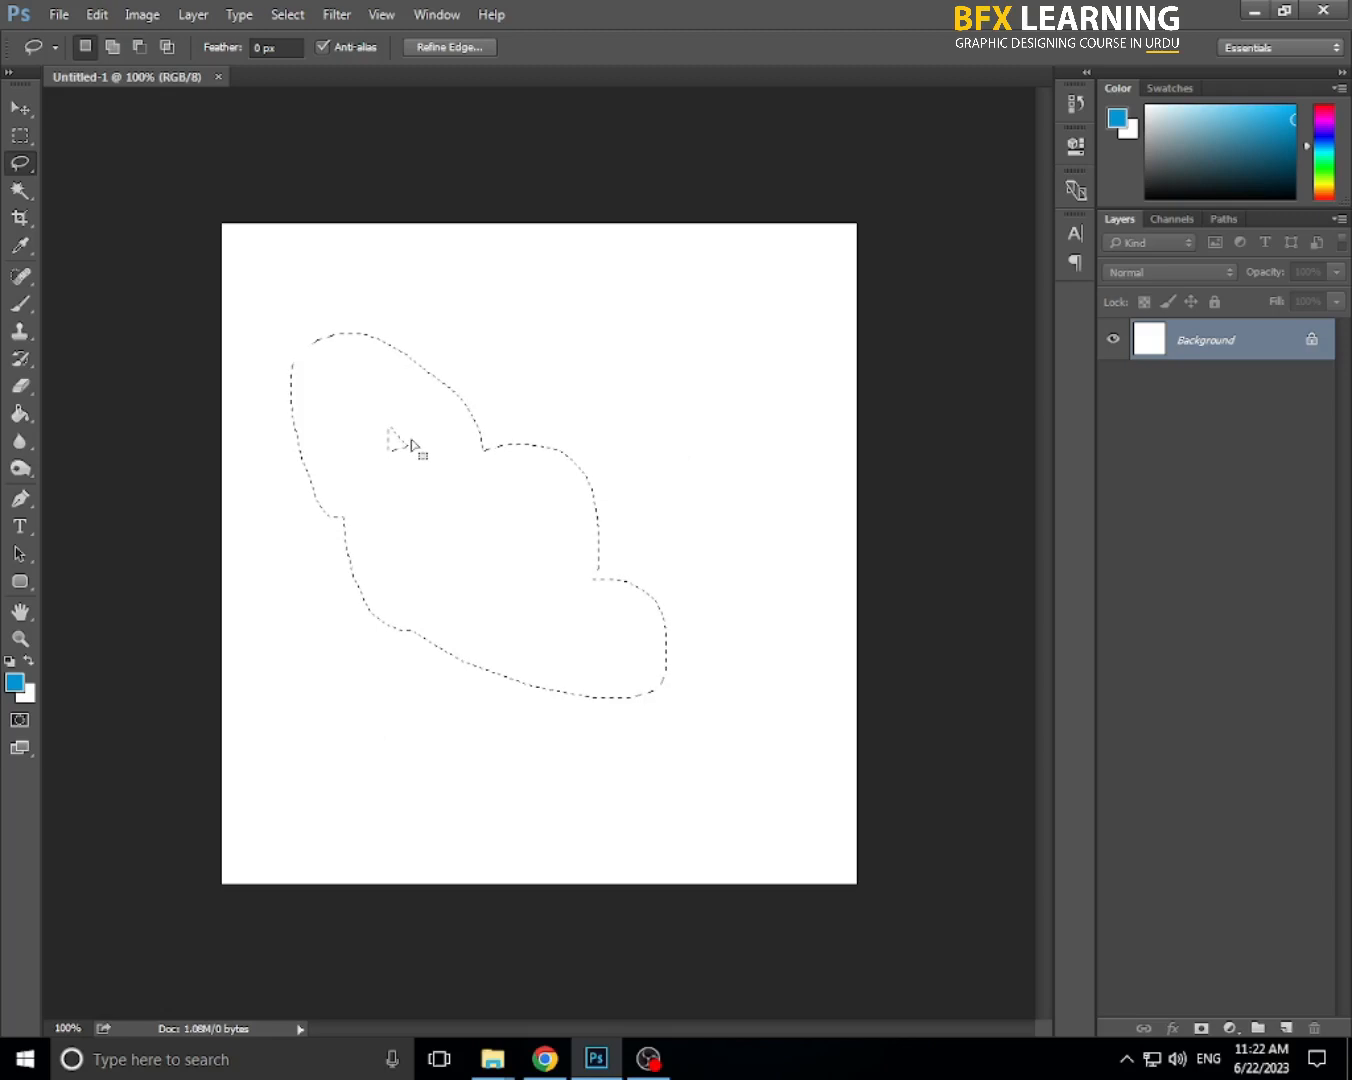
{"action": "left_click", "coordinate": [692, 521]}
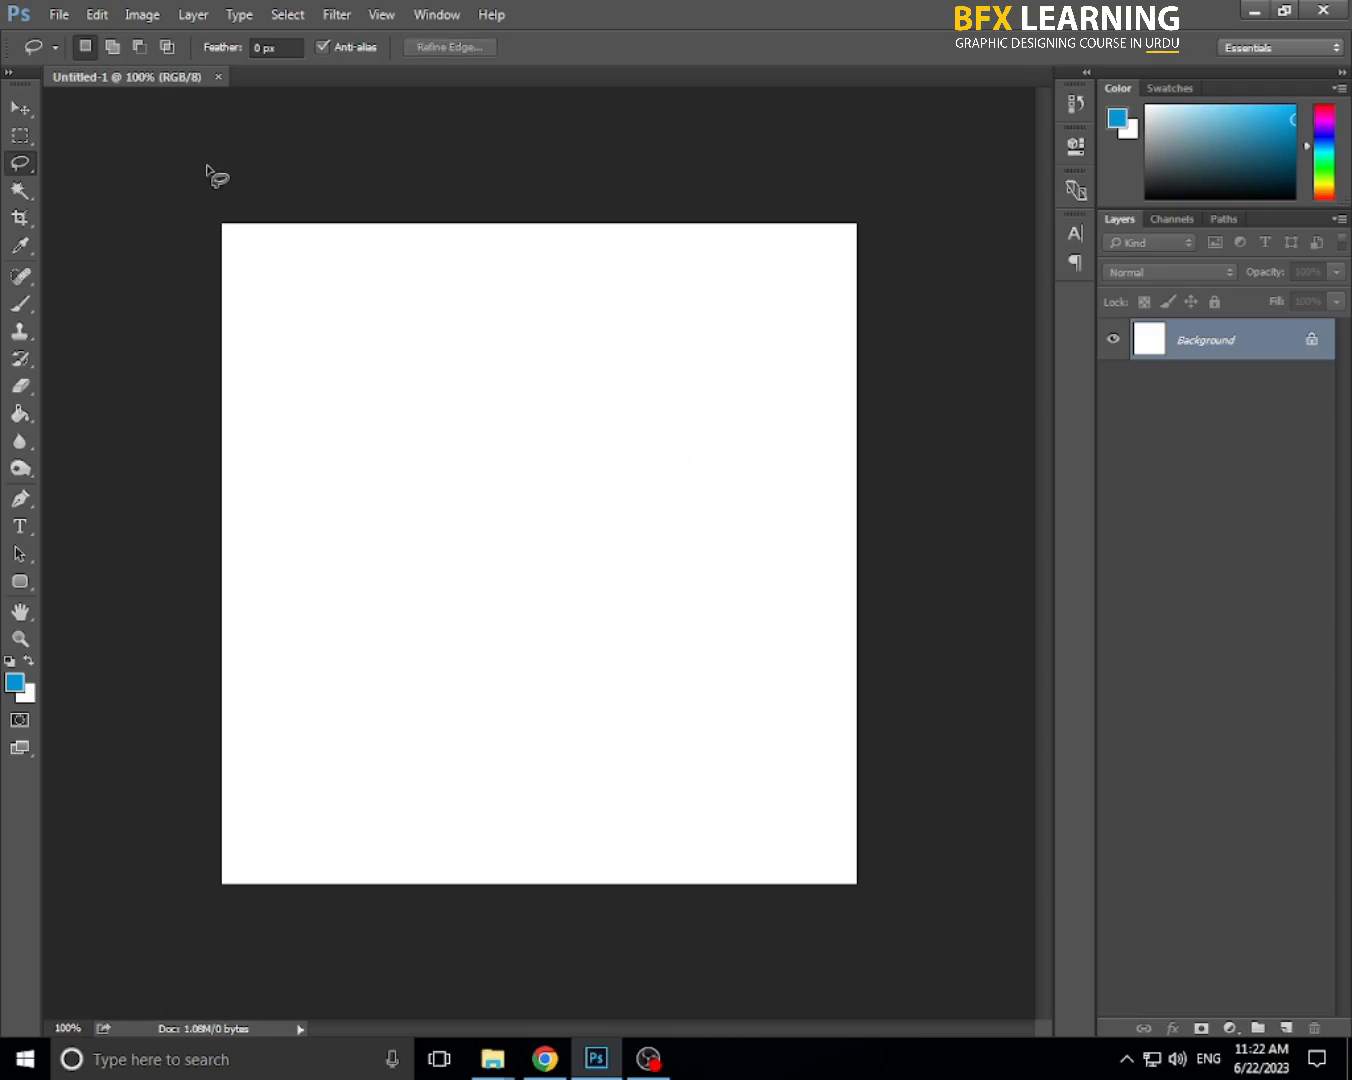
- Outline a closed irregular polygon in the lower half of the canvas with the Polygonal Lasso Tool, then deselect it
{"action": "left_click", "coordinate": [21, 164]}
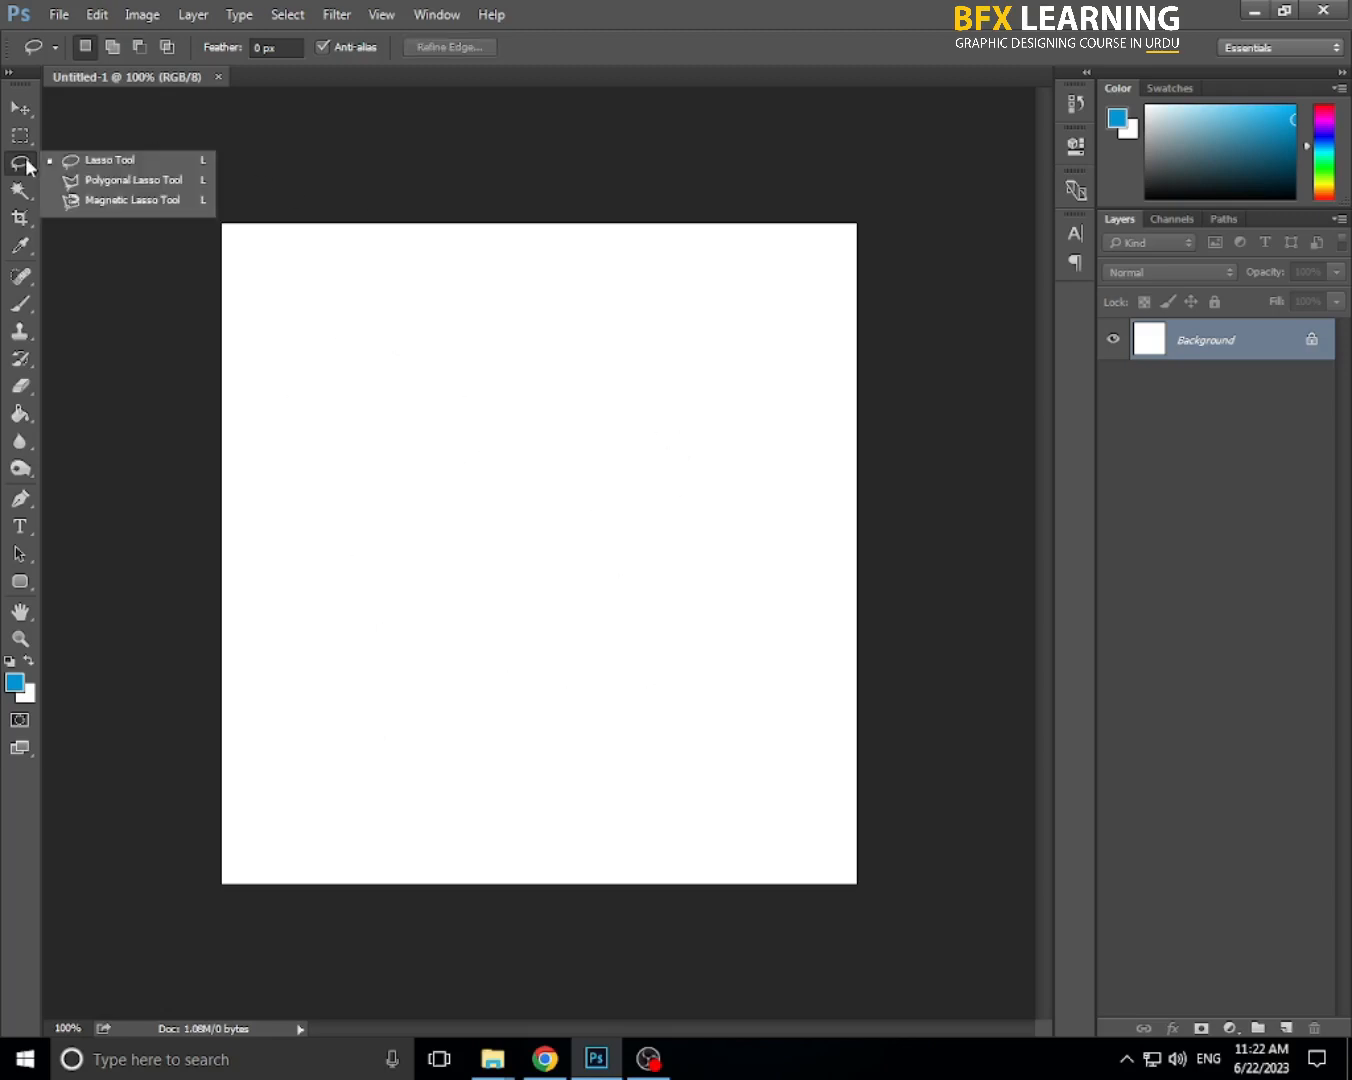
{"action": "left_click", "coordinate": [130, 182]}
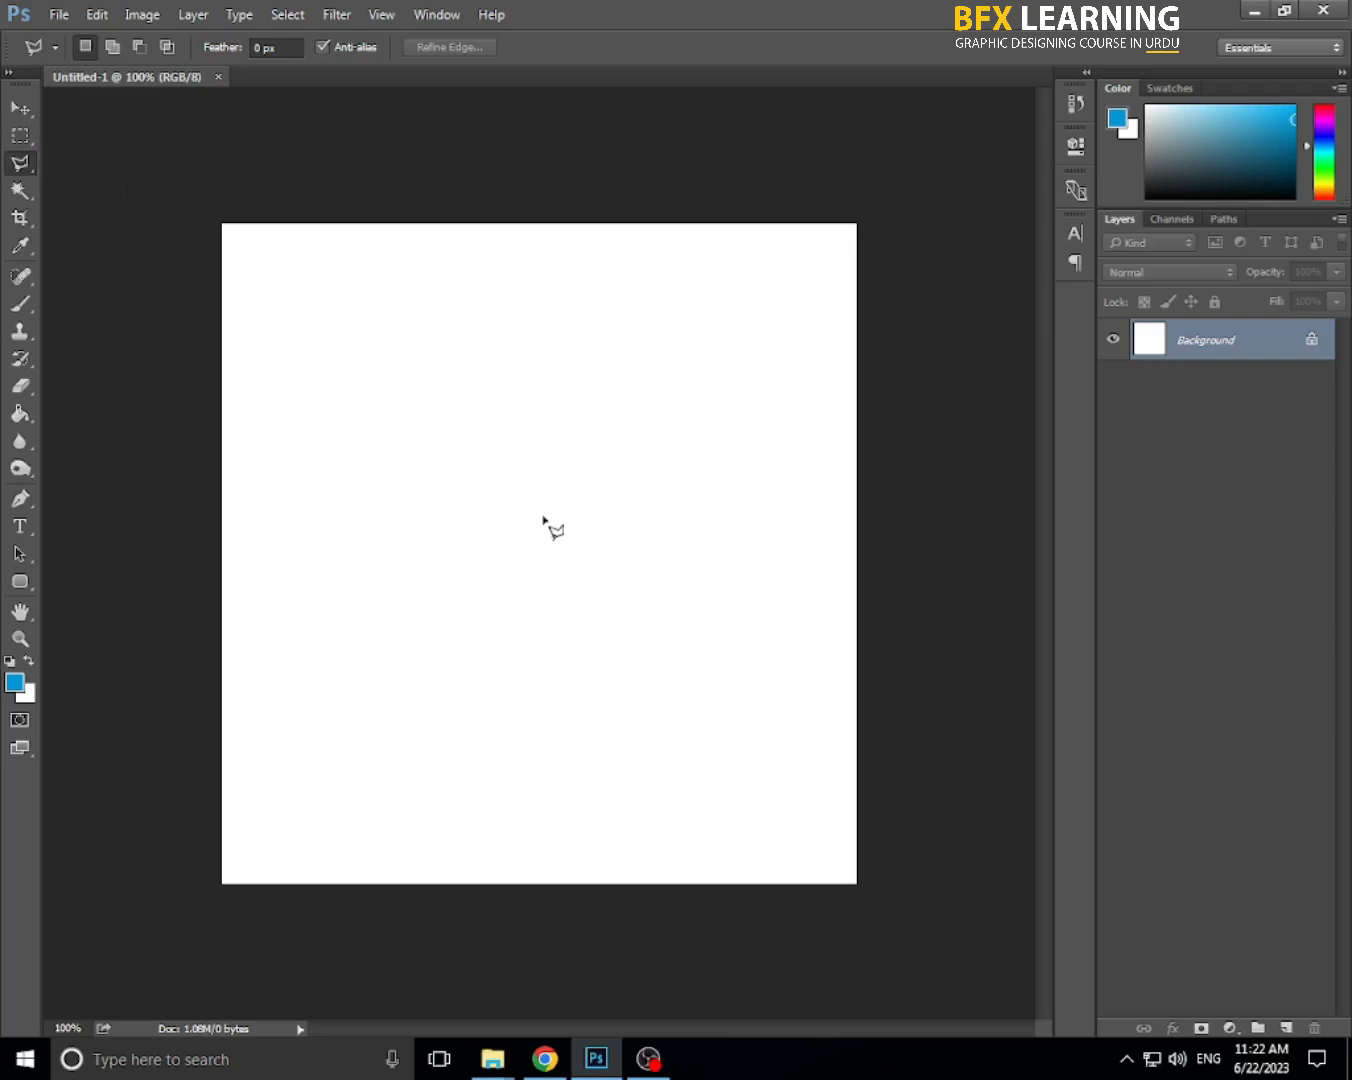
{"action": "left_click", "coordinate": [348, 648]}
{"action": "left_click", "coordinate": [453, 534]}
{"action": "left_click", "coordinate": [667, 548]}
{"action": "left_click", "coordinate": [757, 678]}
{"action": "left_click", "coordinate": [612, 722]}
{"action": "left_click", "coordinate": [494, 787]}
{"action": "left_click", "coordinate": [346, 717]}
{"action": "left_click", "coordinate": [346, 662]}
{"action": "left_click", "coordinate": [350, 648]}
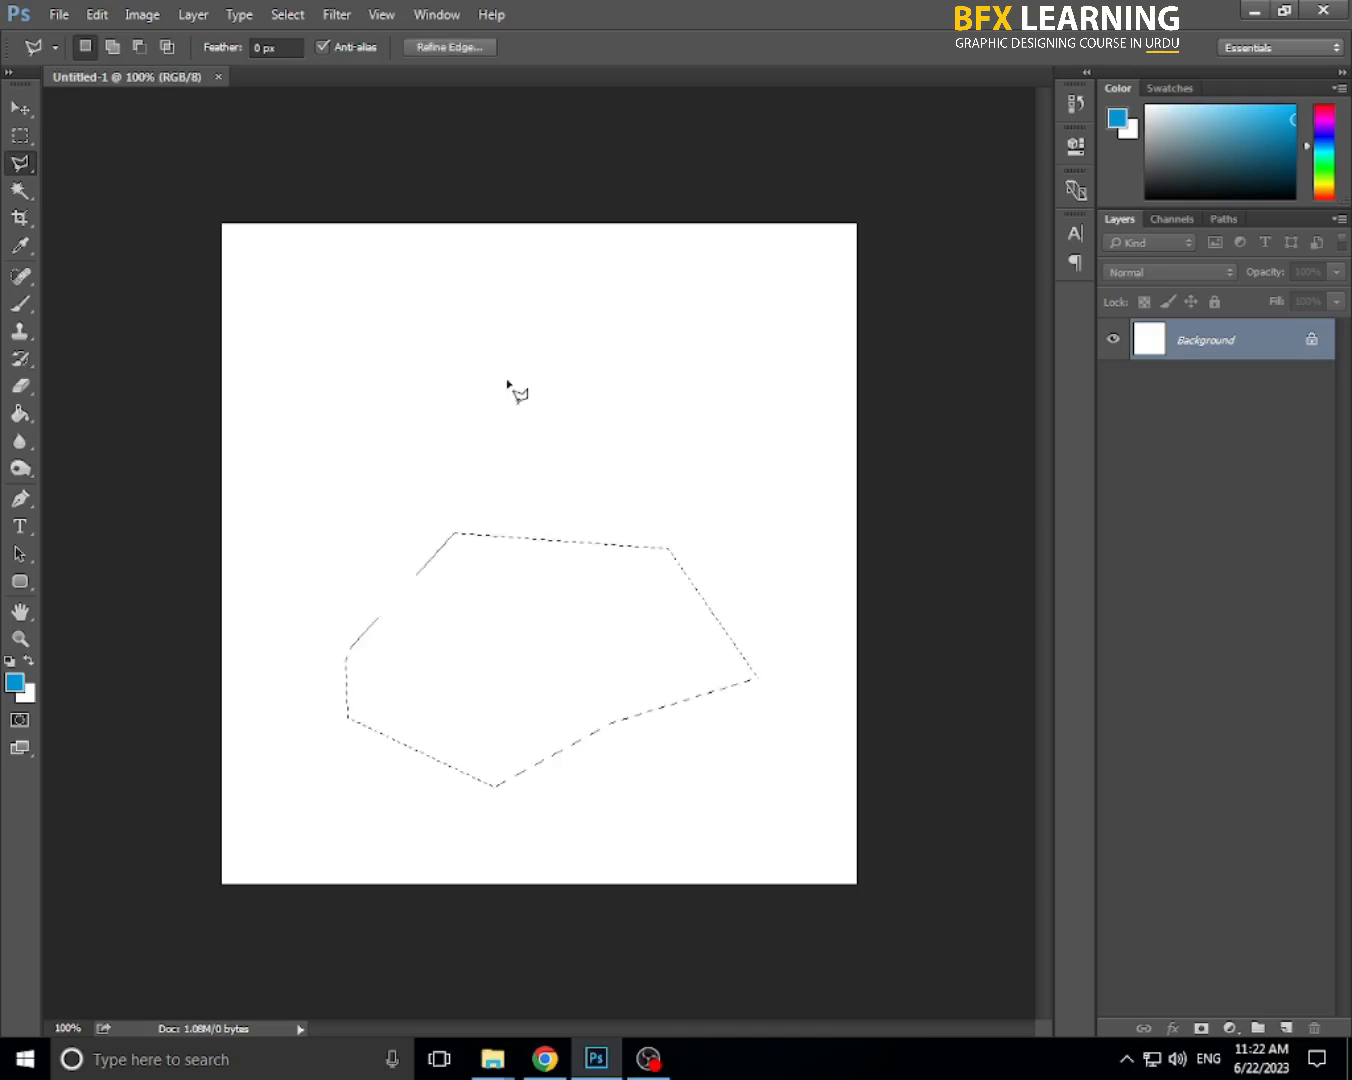
{"action": "key", "text": "ctrl+d"}
{"action": "left_click", "coordinate": [305, 421]}
{"action": "key", "text": "Escape"}
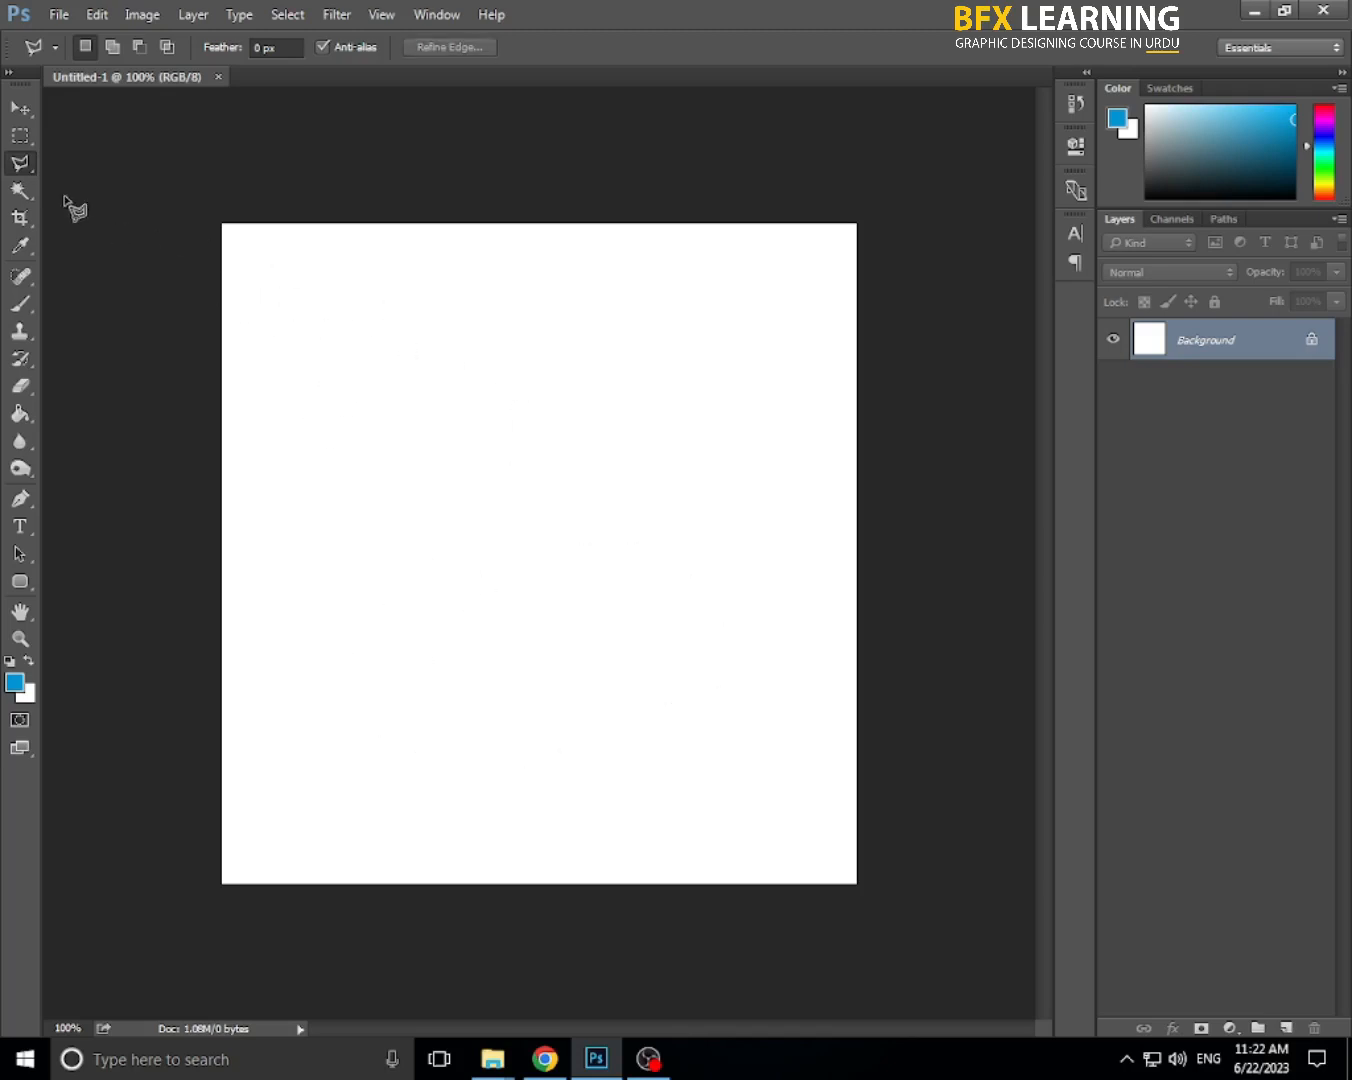
- Choose the Magnetic Lasso Tool and add a new blank layer above the background
{"action": "right_click", "coordinate": [25, 170]}
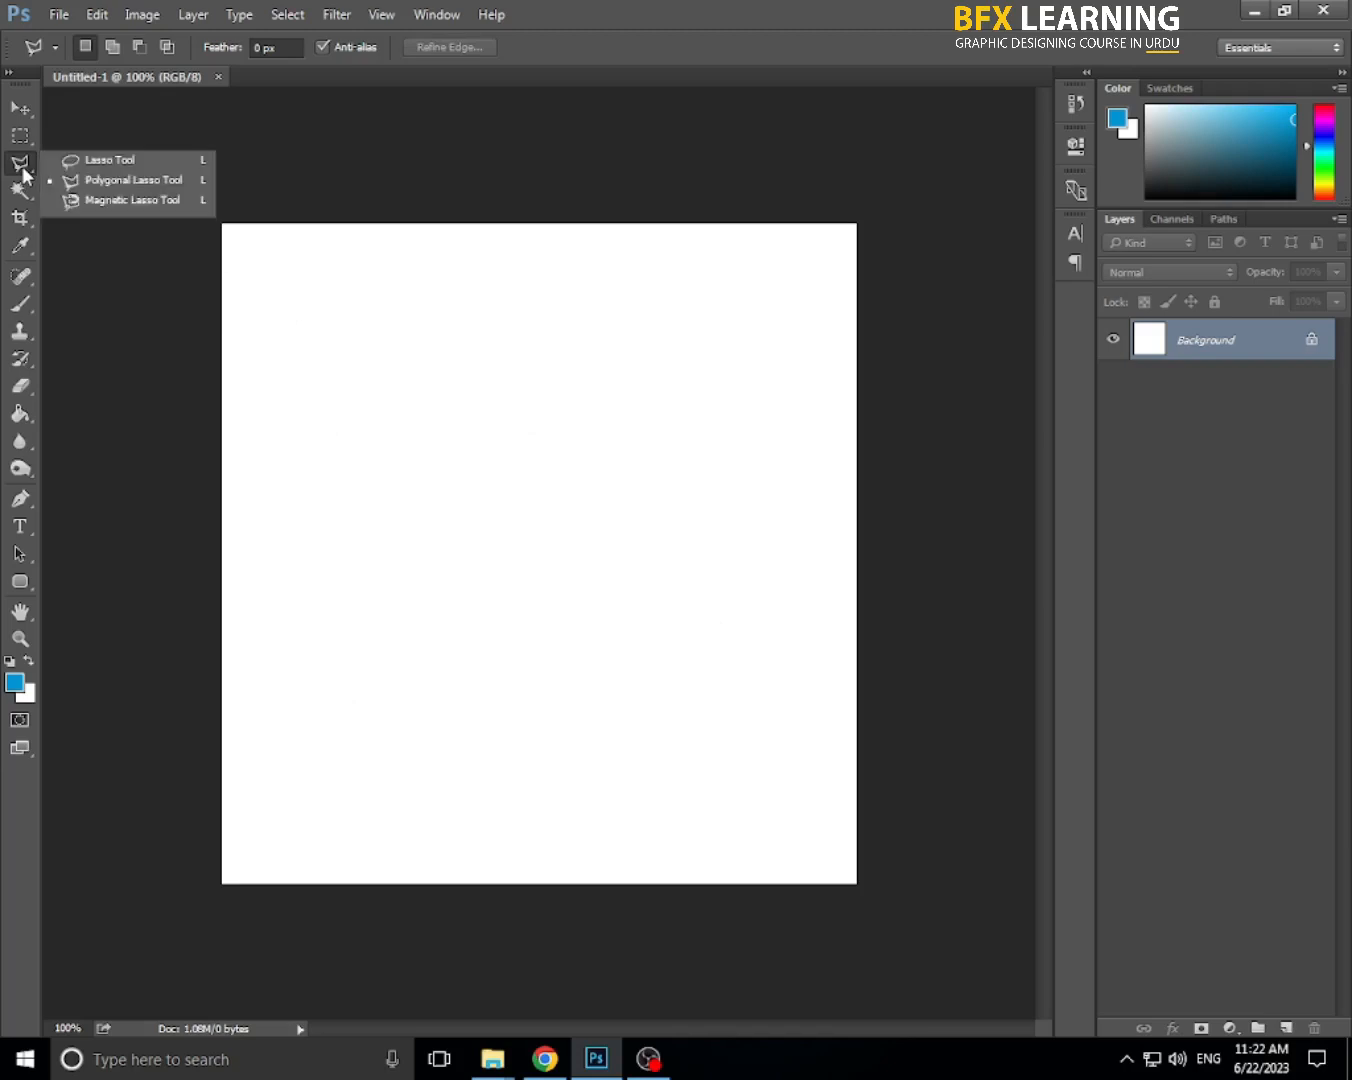
{"action": "left_click", "coordinate": [98, 201]}
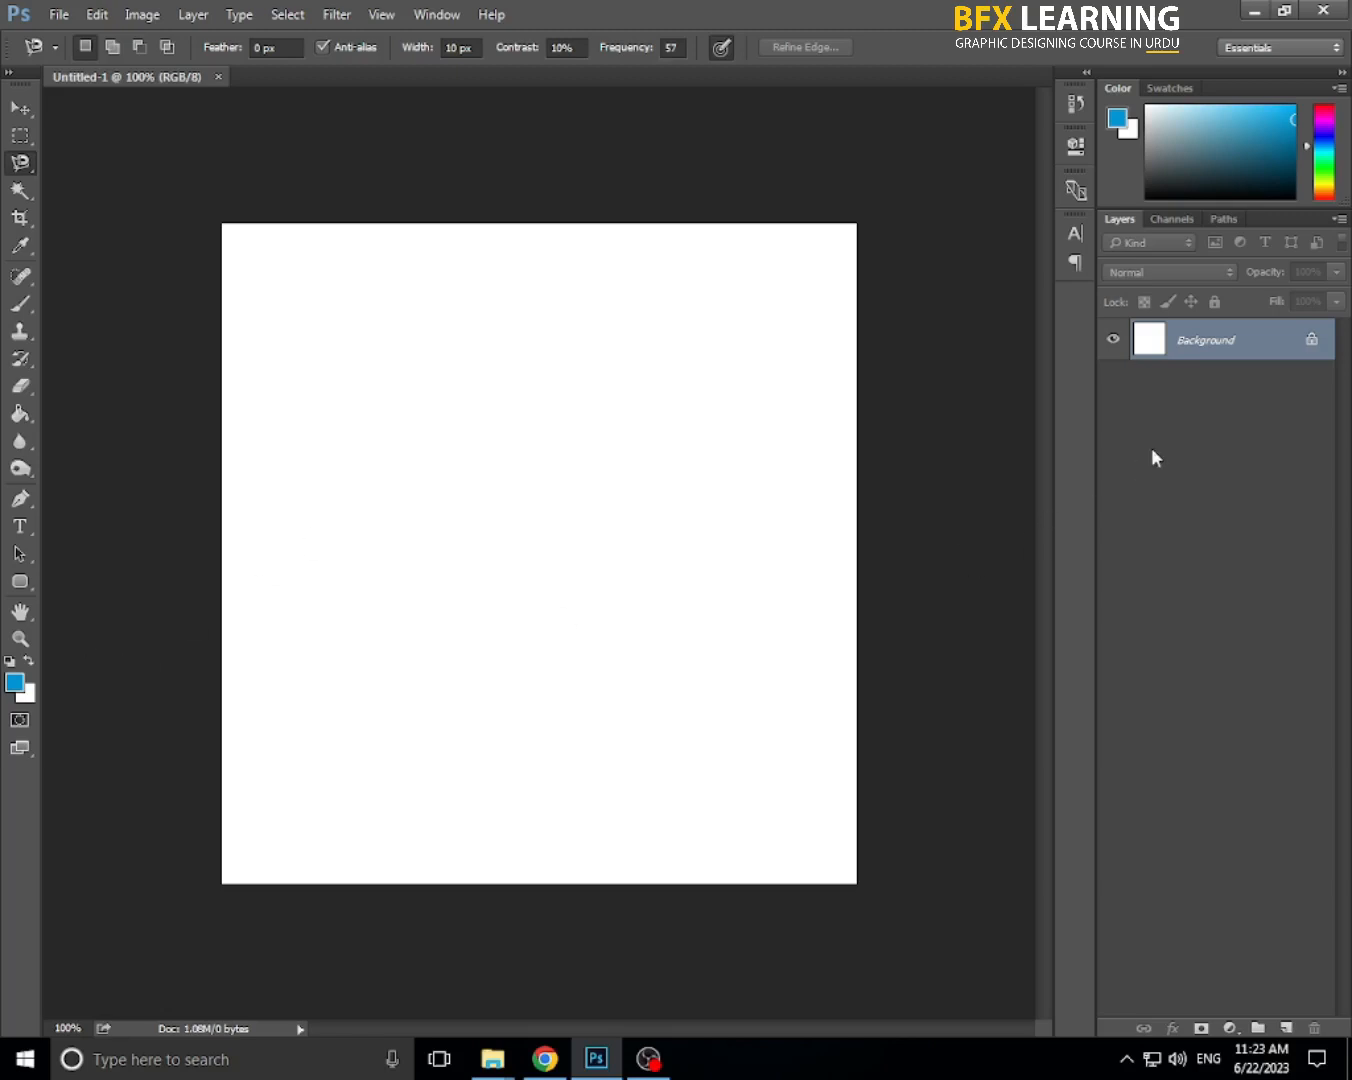
{"action": "key", "text": "ctrl+shift+n"}
{"action": "key", "text": "Return"}
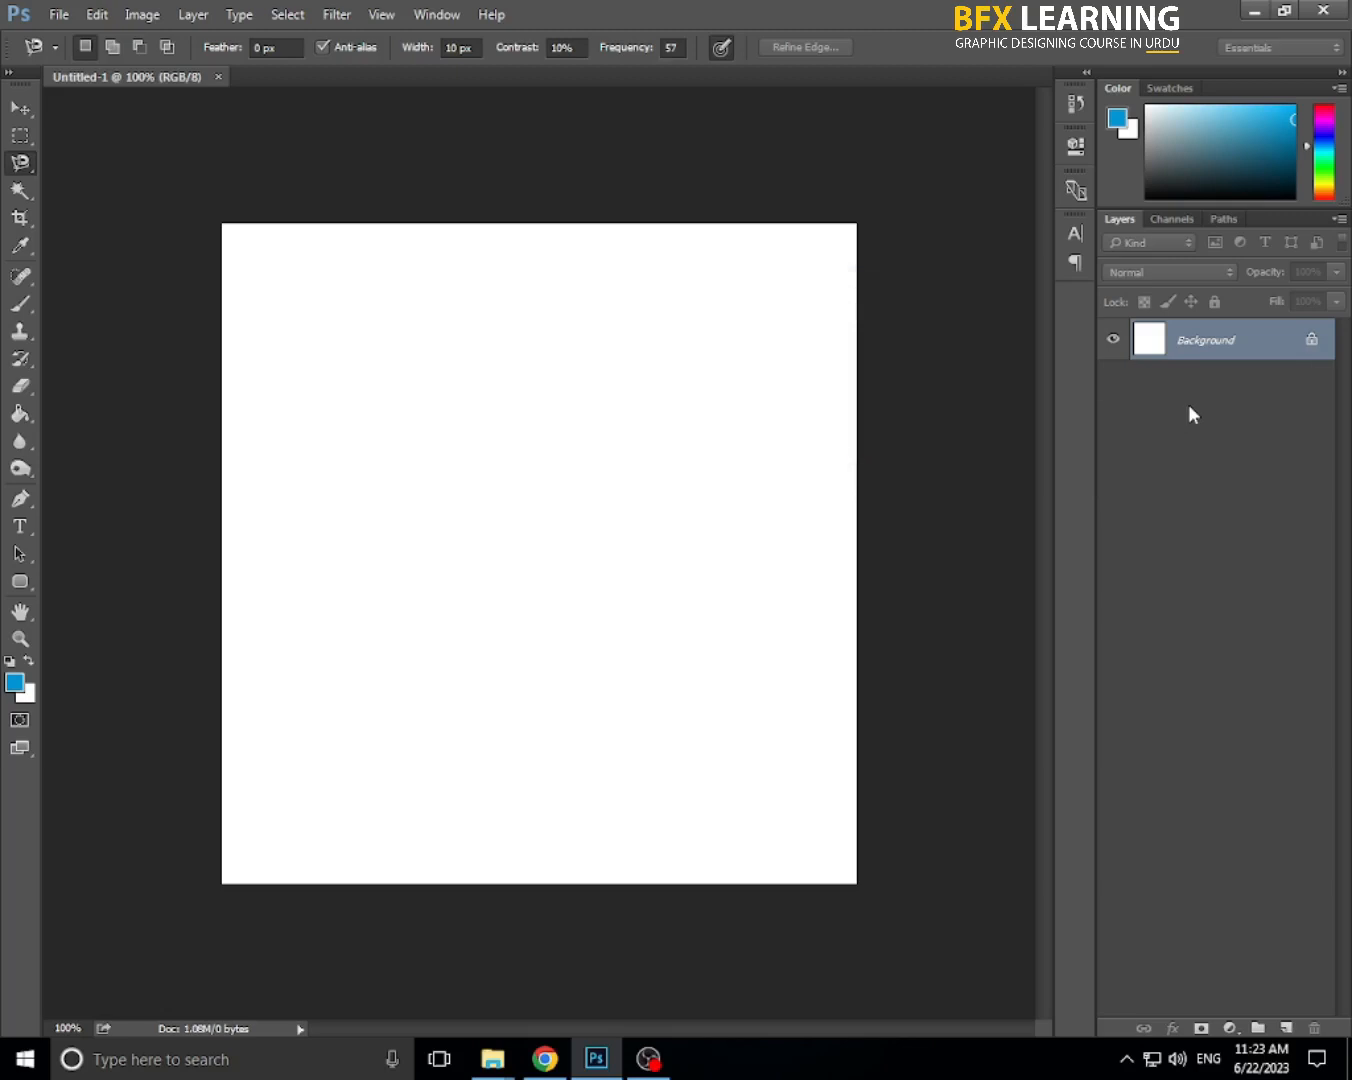
- Fill a rectangular selection just right of the canvas centre with the blue foreground colour and merge its layer into the background
{"action": "key", "text": "m"}
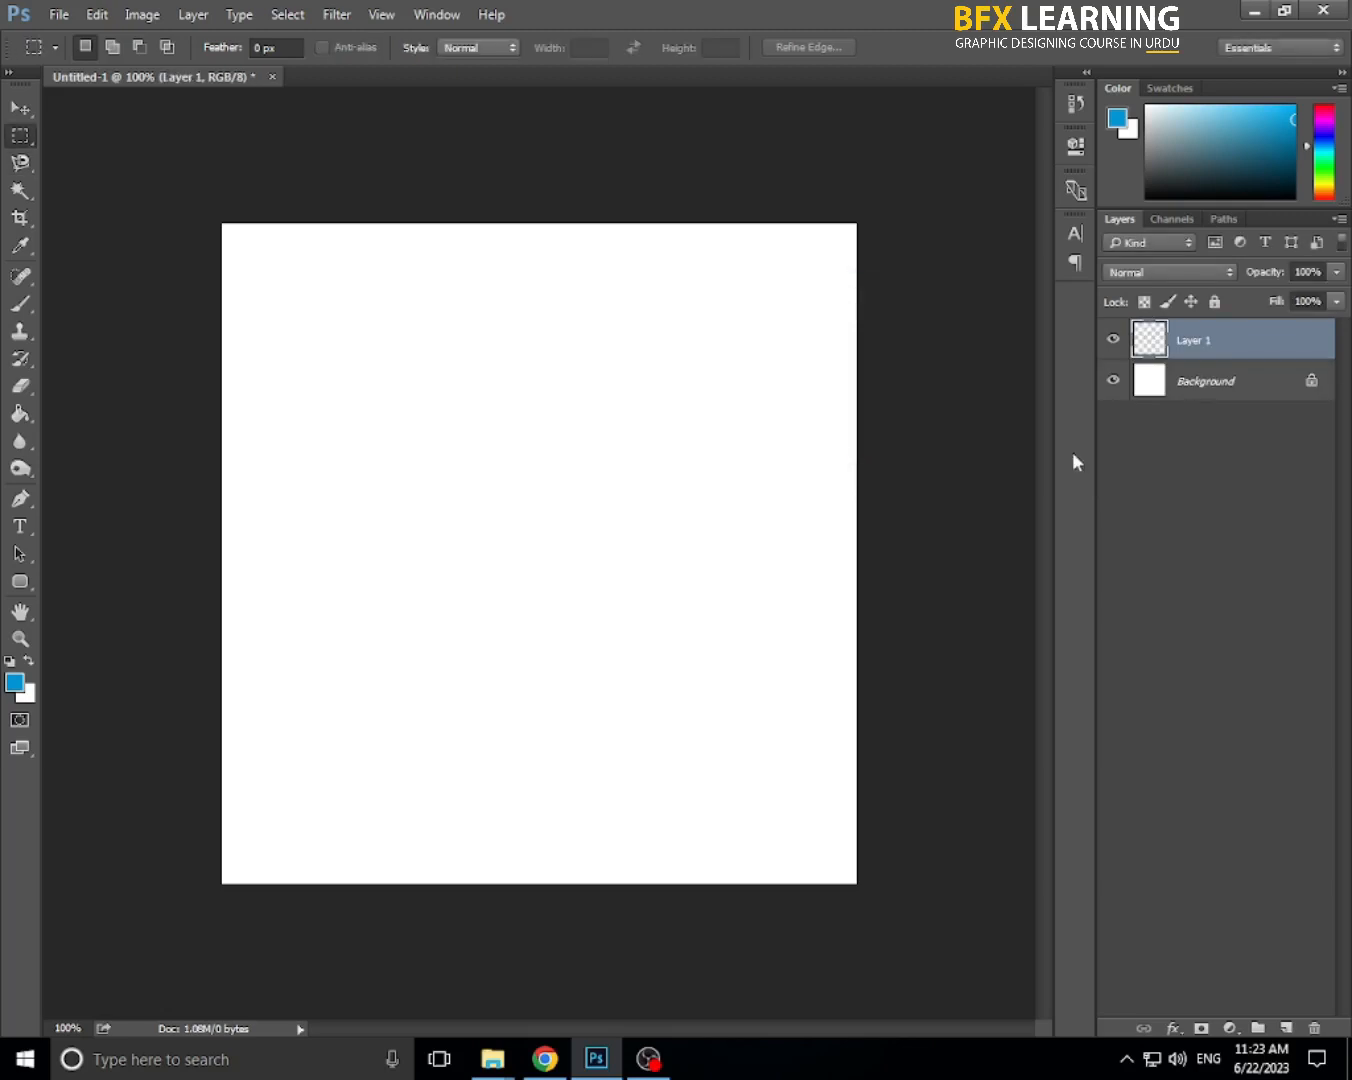
{"action": "left_click_drag", "start_coordinate": [493, 385], "coordinate": [692, 618]}
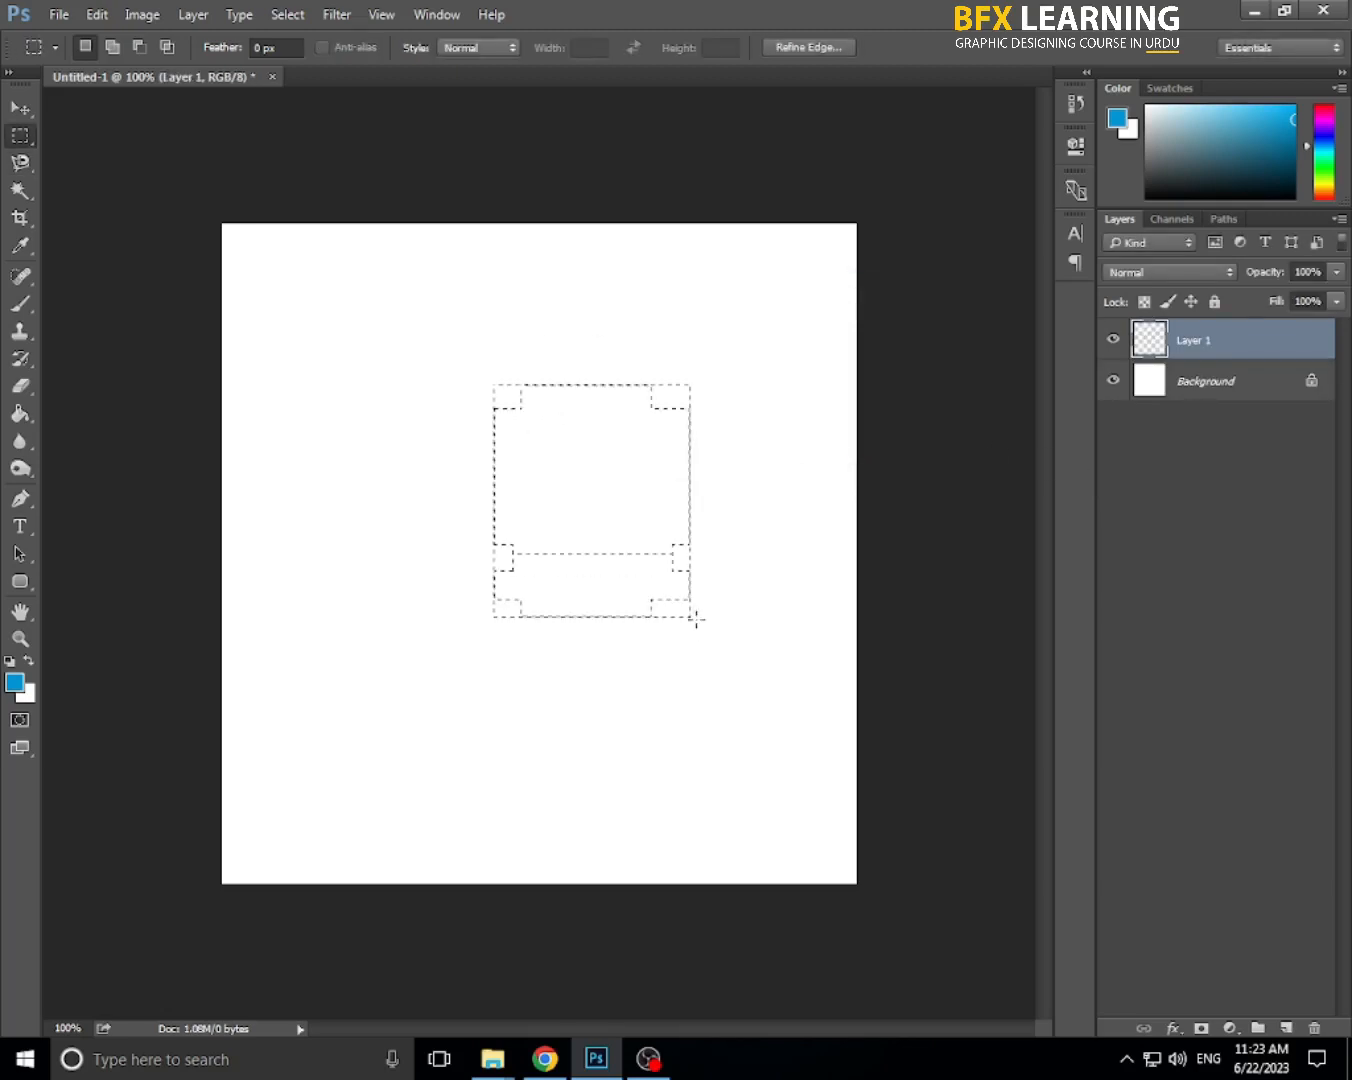
{"action": "key", "text": "alt+BackSpace"}
{"action": "key", "text": "ctrl+e"}
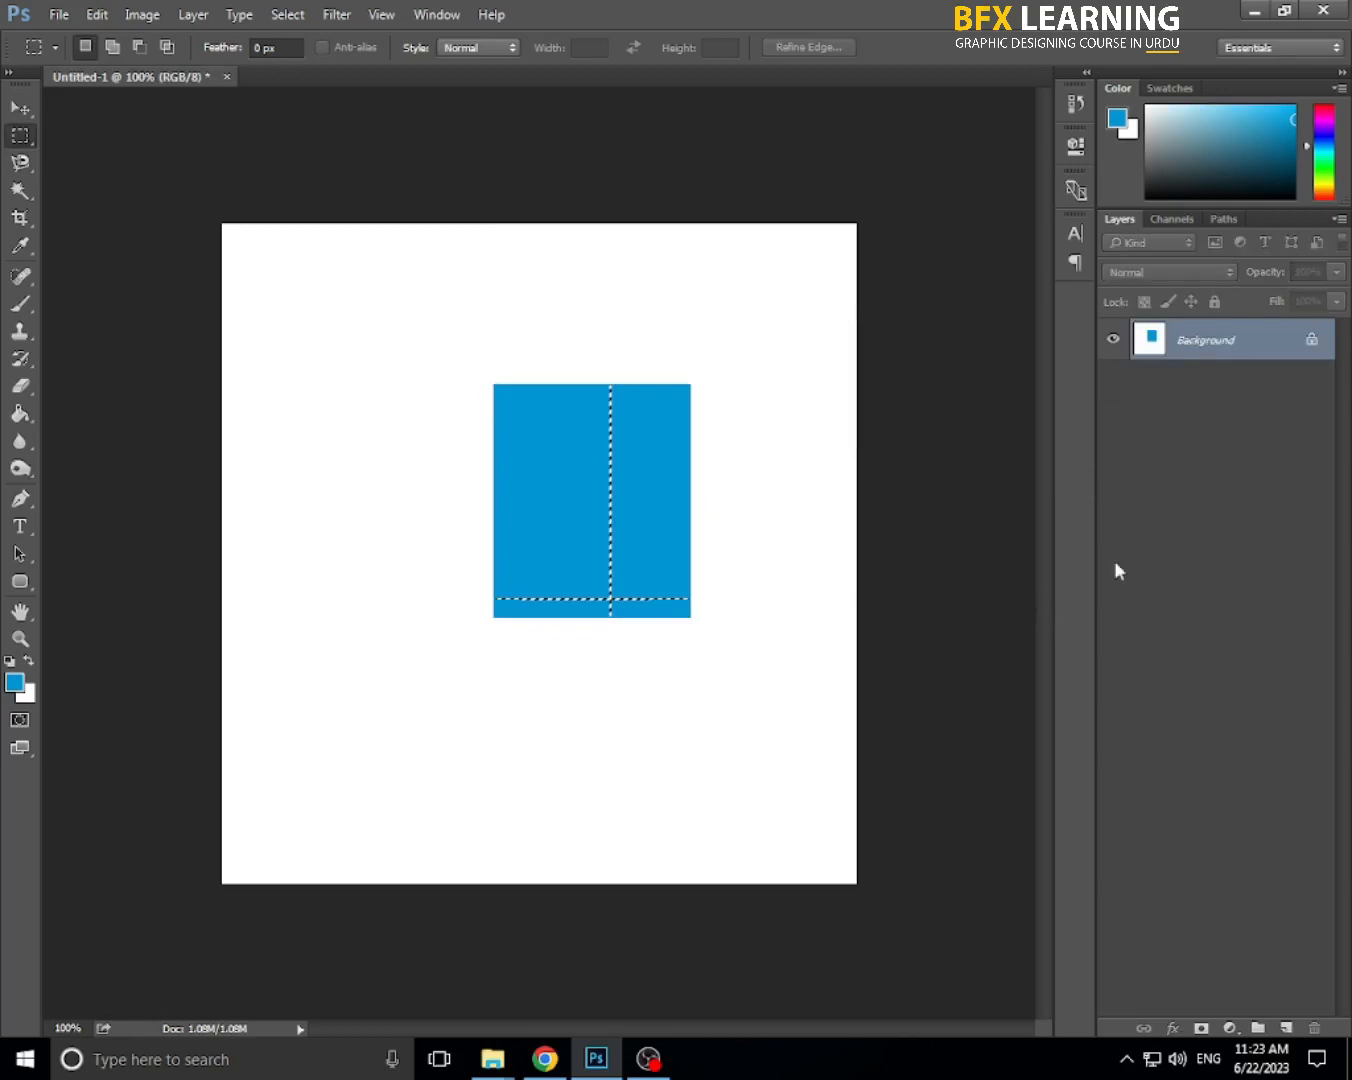
{"action": "scroll", "coordinate": [472, 620], "scroll_direction": "down", "scroll_amount": 1}
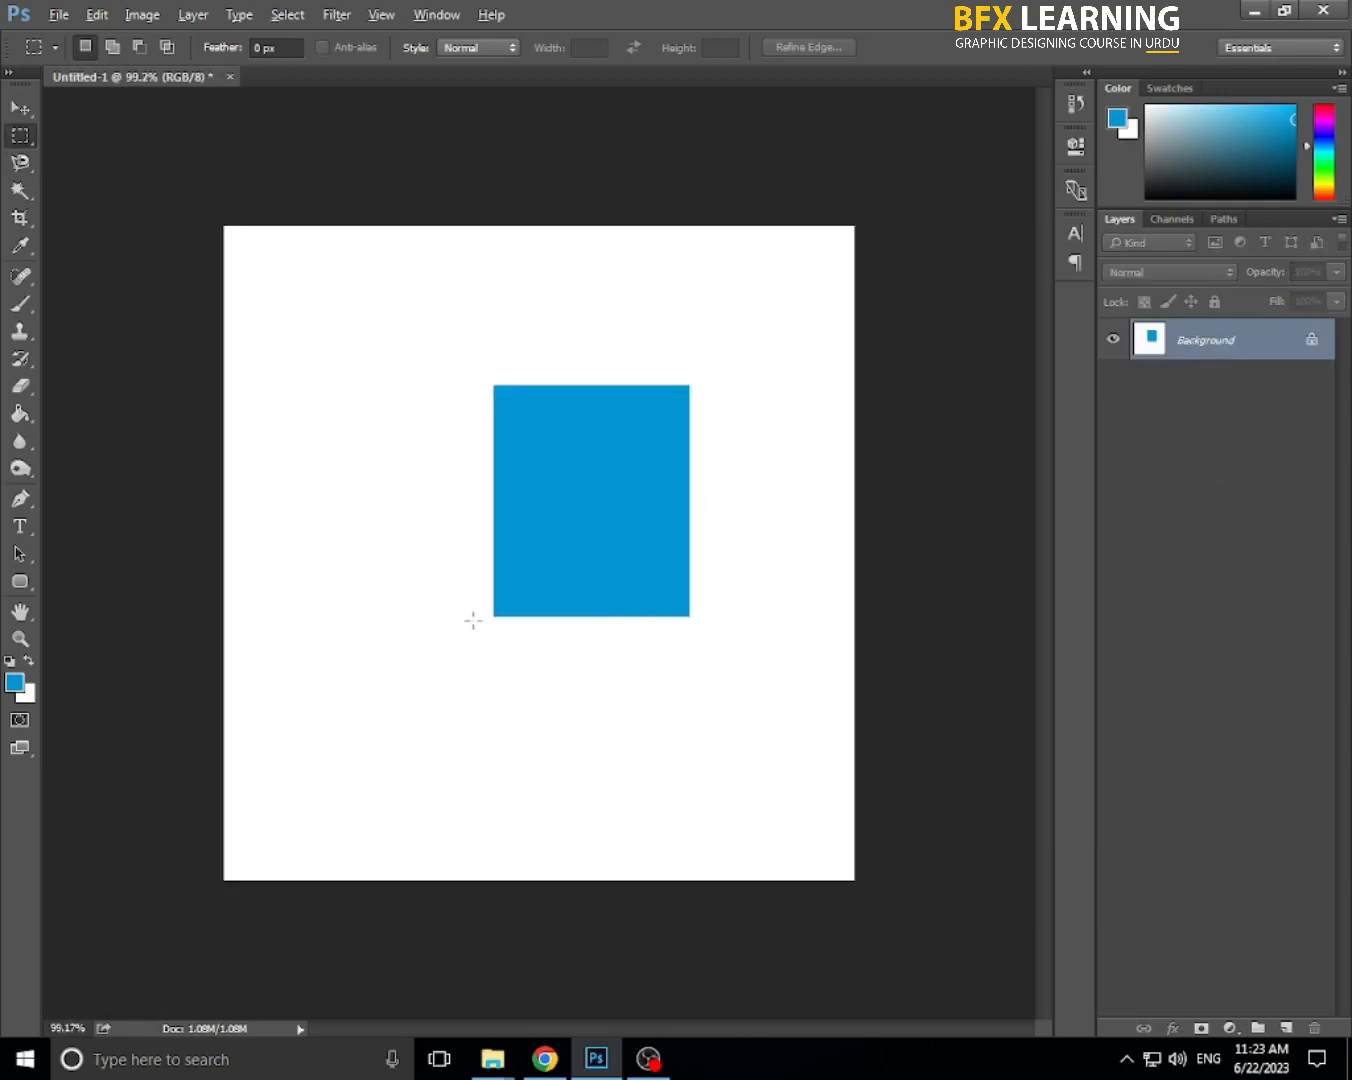
- Trace the edges of the blue rectangle into a closed selection with the Magnetic Lasso Tool, then deselect it
{"action": "left_click", "coordinate": [22, 167]}
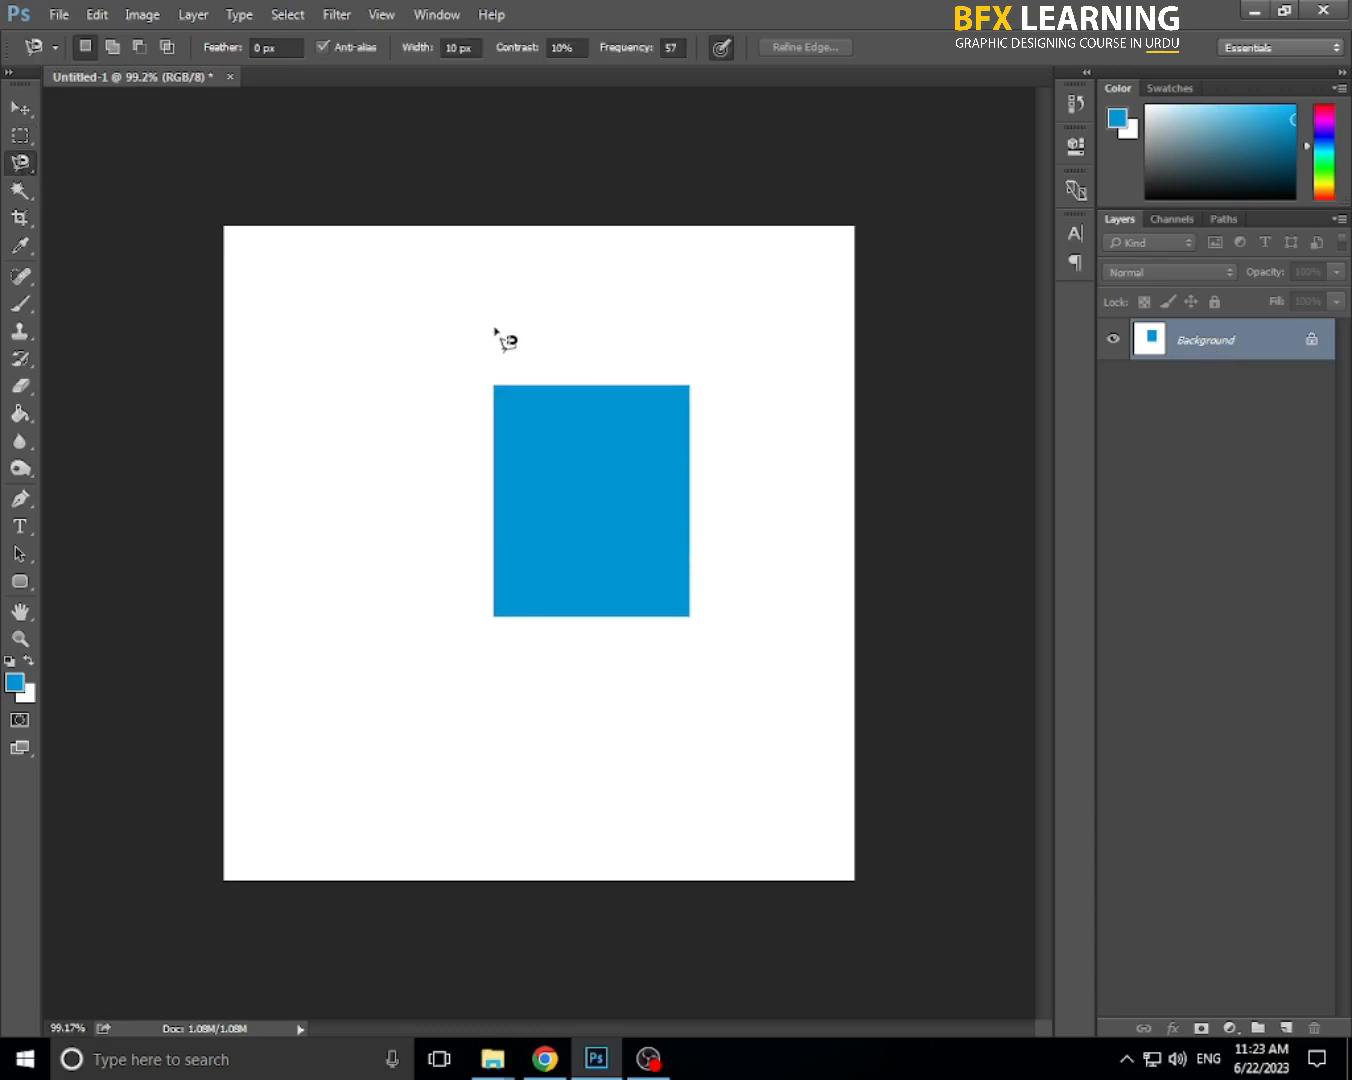
{"action": "scroll", "coordinate": [446, 356], "scroll_direction": "up", "scroll_amount": 1}
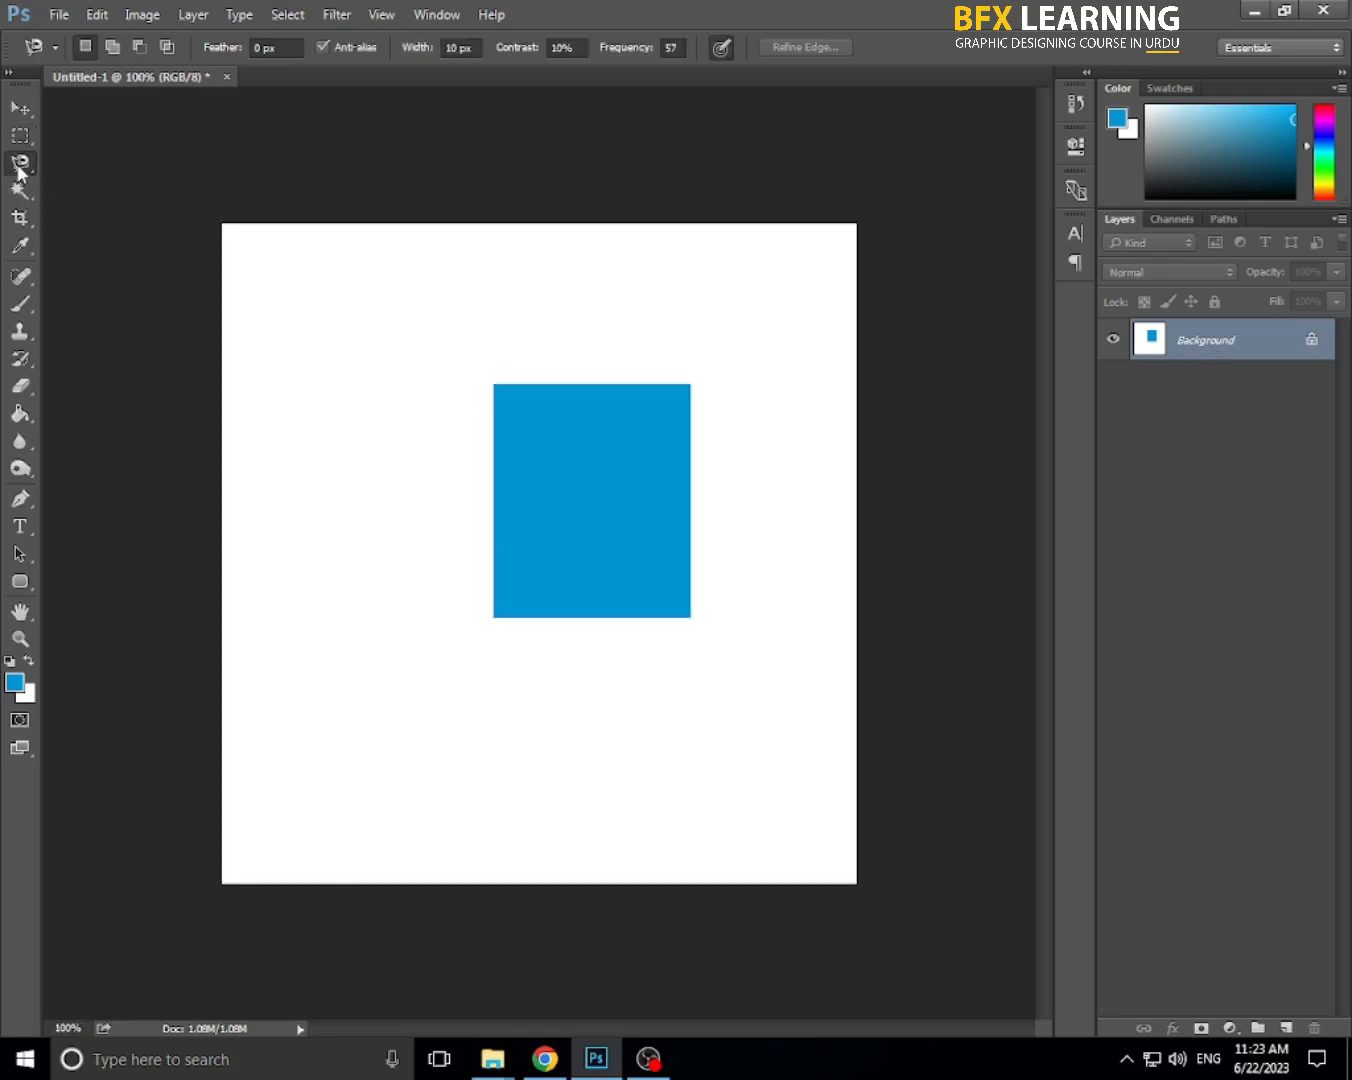
{"action": "scroll", "coordinate": [590, 447], "scroll_direction": "up", "scroll_amount": 1}
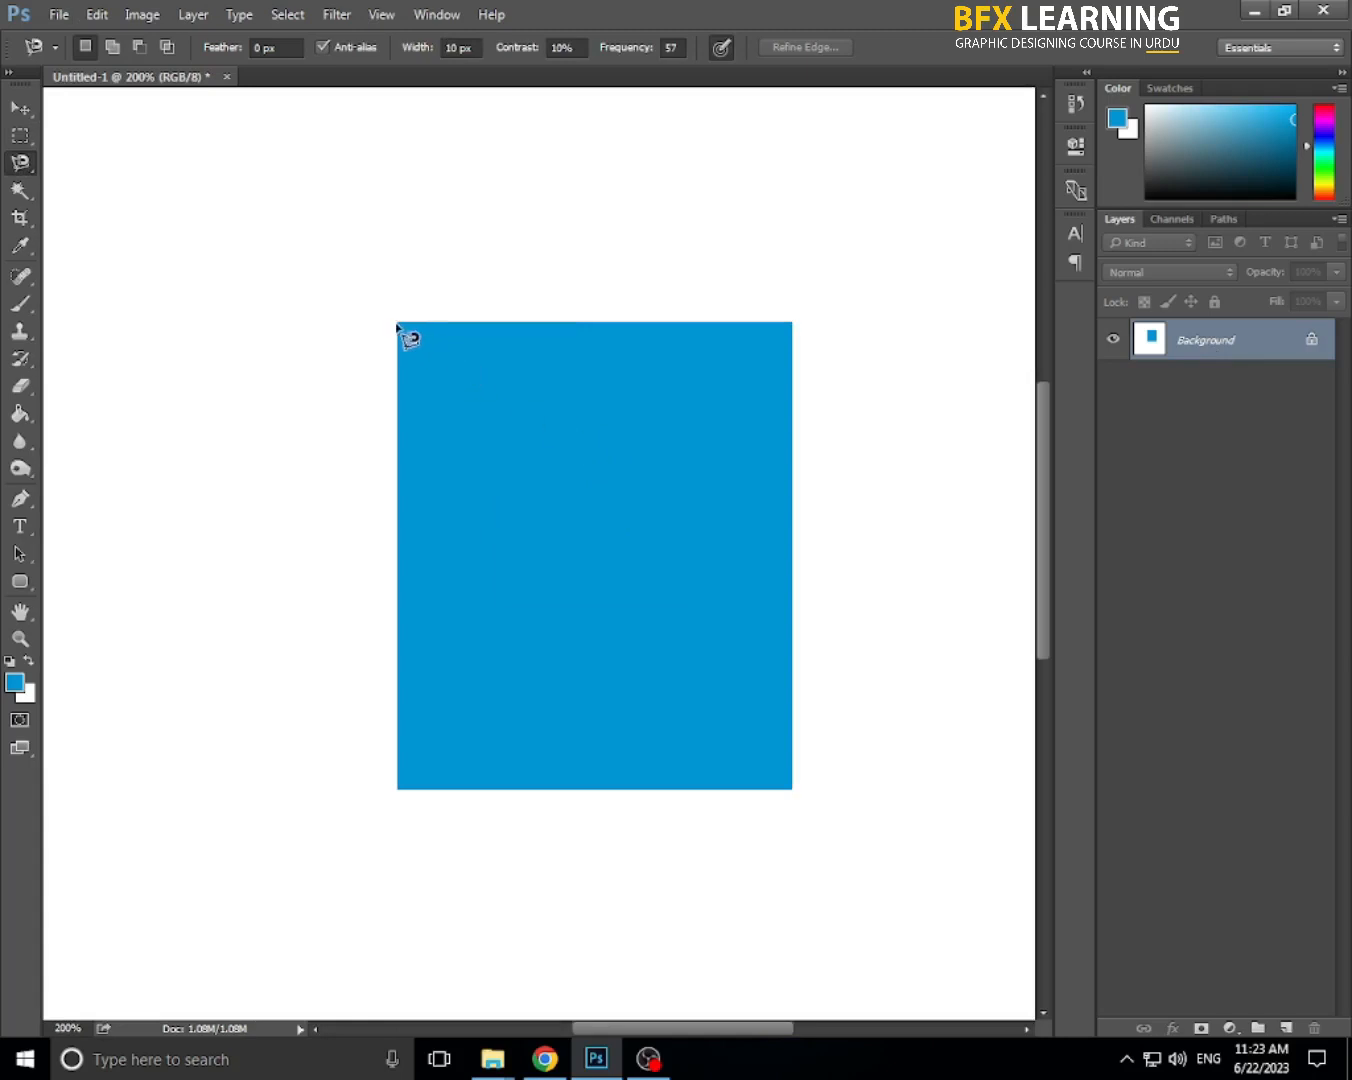
{"action": "left_click", "coordinate": [397, 321]}
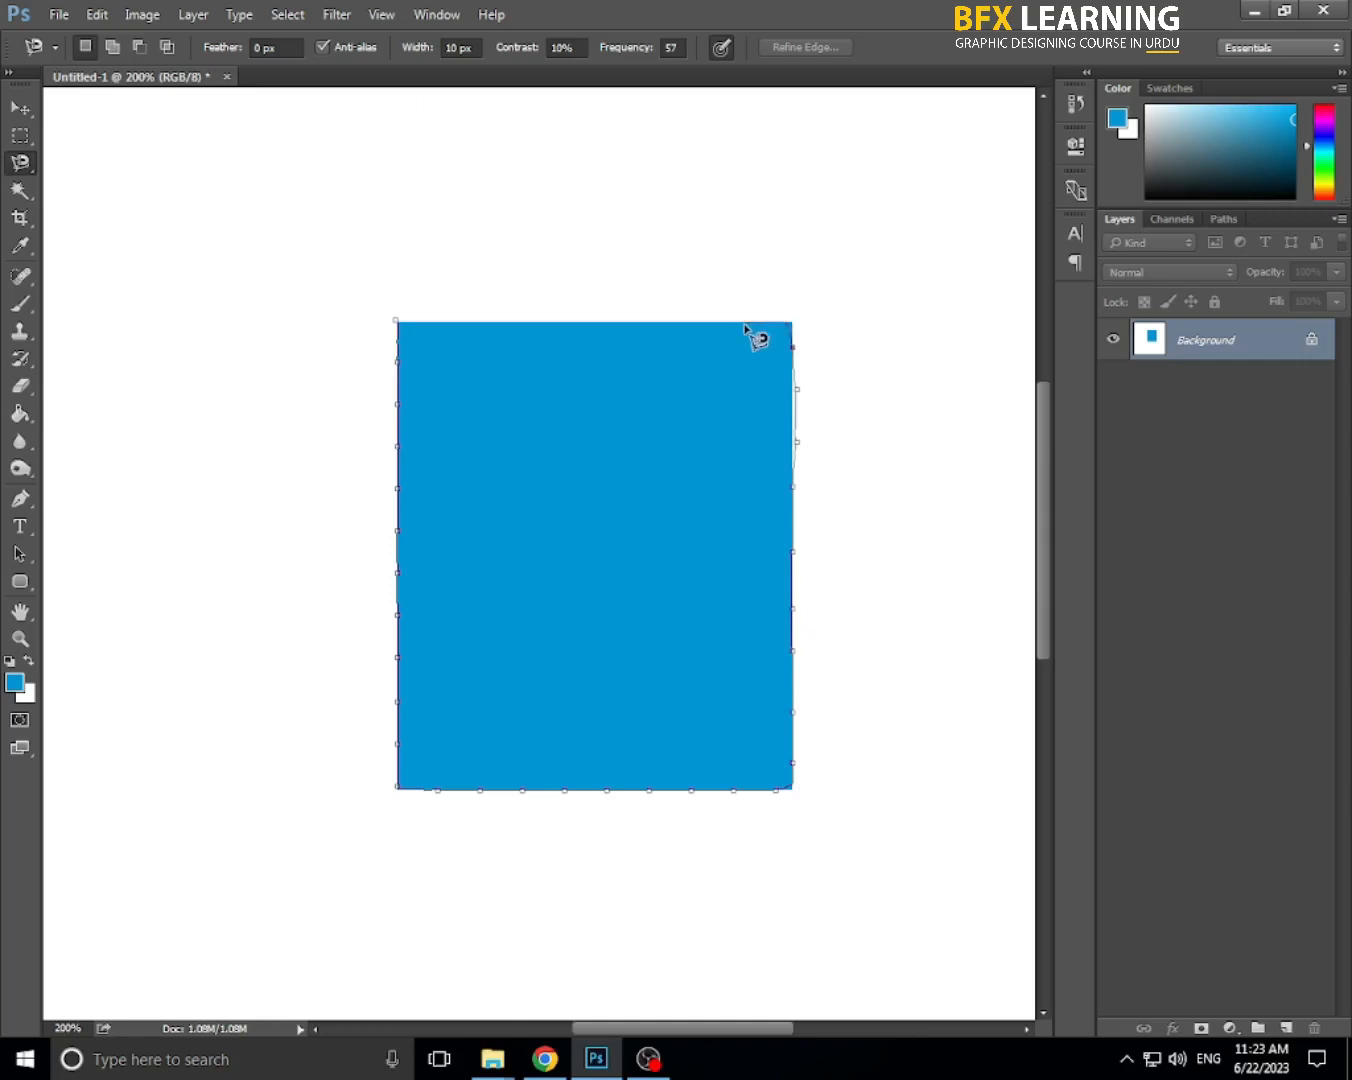
{"action": "left_click", "coordinate": [397, 321]}
{"action": "key", "text": "ctrl+d"}
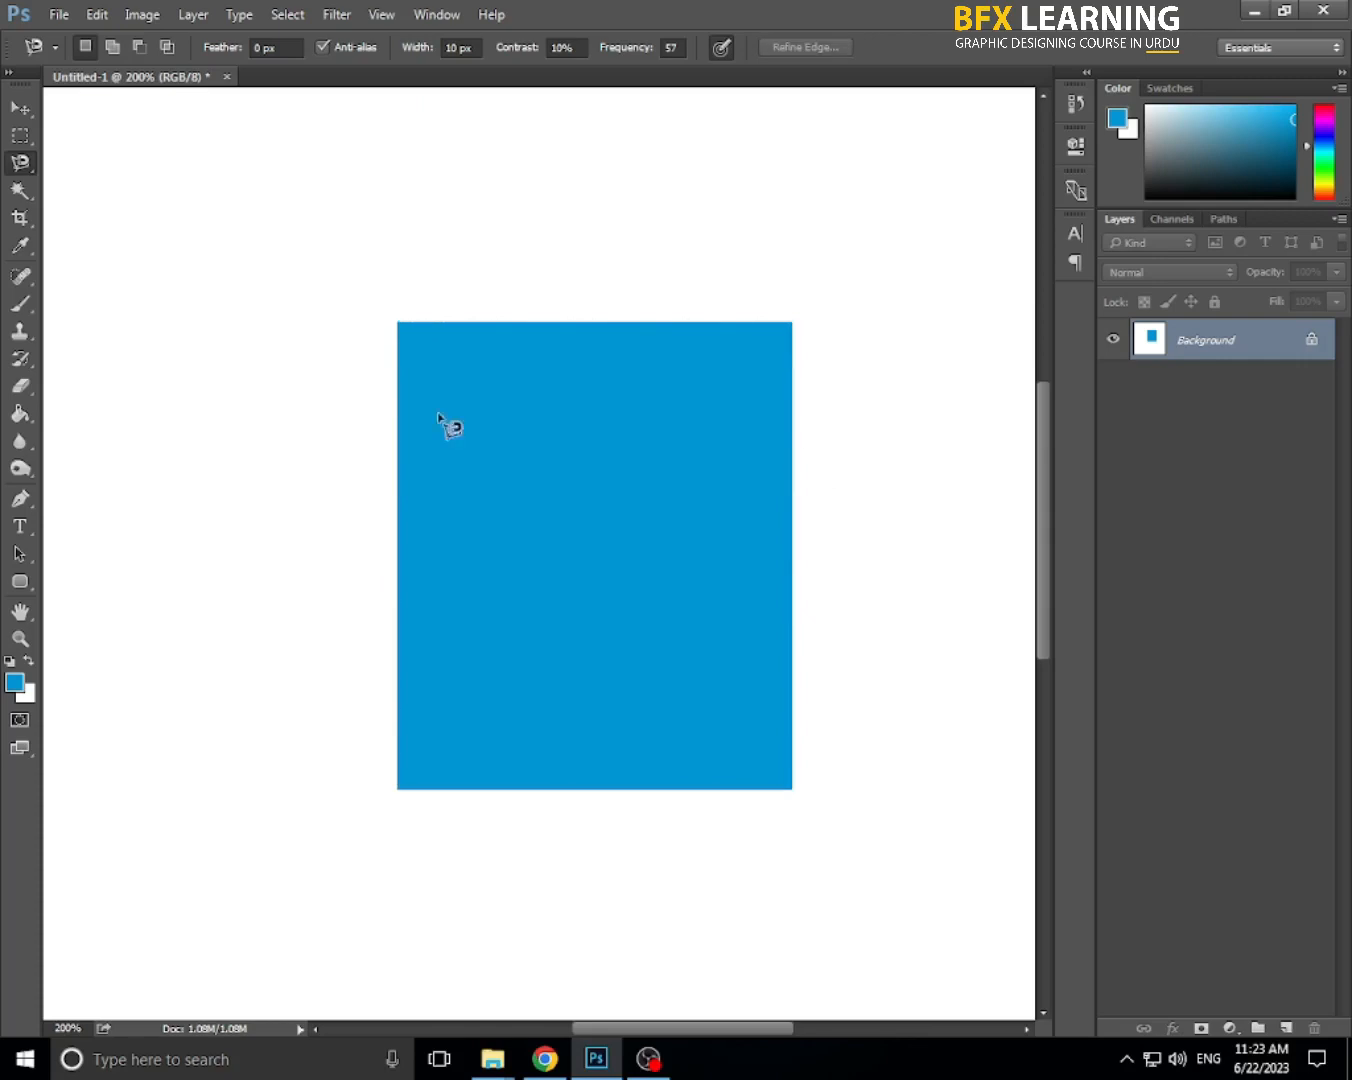
- Open the Unsplash photo of the red house on a hill from the Downloads folder
{"action": "scroll", "coordinate": [611, 620], "scroll_direction": "down", "scroll_amount": 5}
{"action": "key", "text": "alt"}
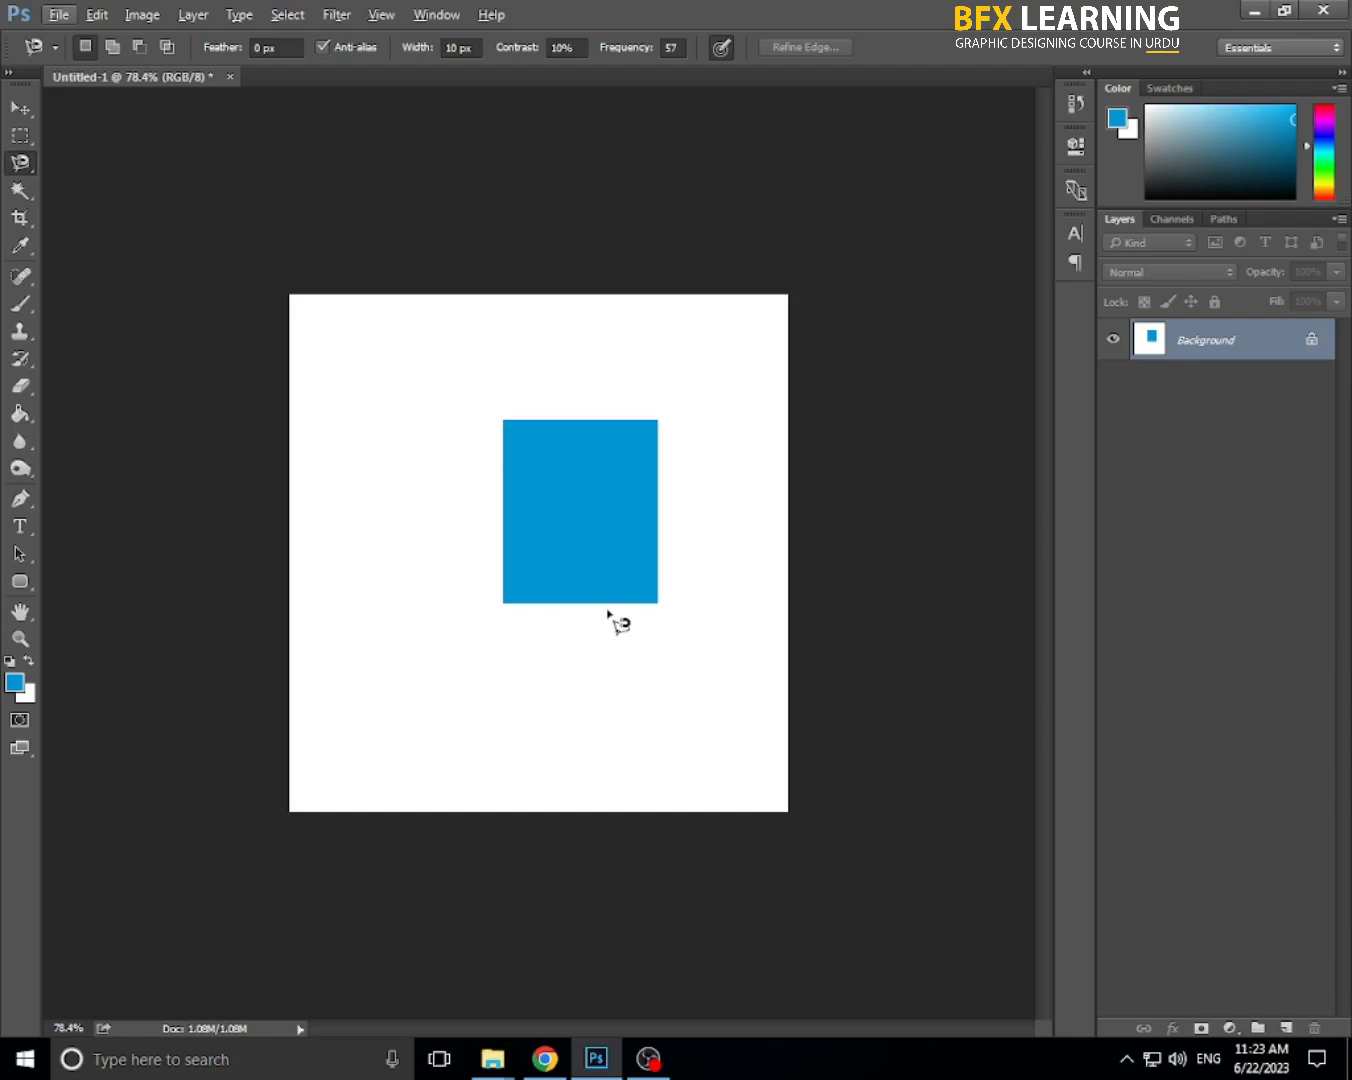
{"action": "key", "text": "ctrl+o"}
{"action": "left_click_drag", "start_coordinate": [662, 185], "coordinate": [664, 264]}
{"action": "left_click", "coordinate": [588, 228]}
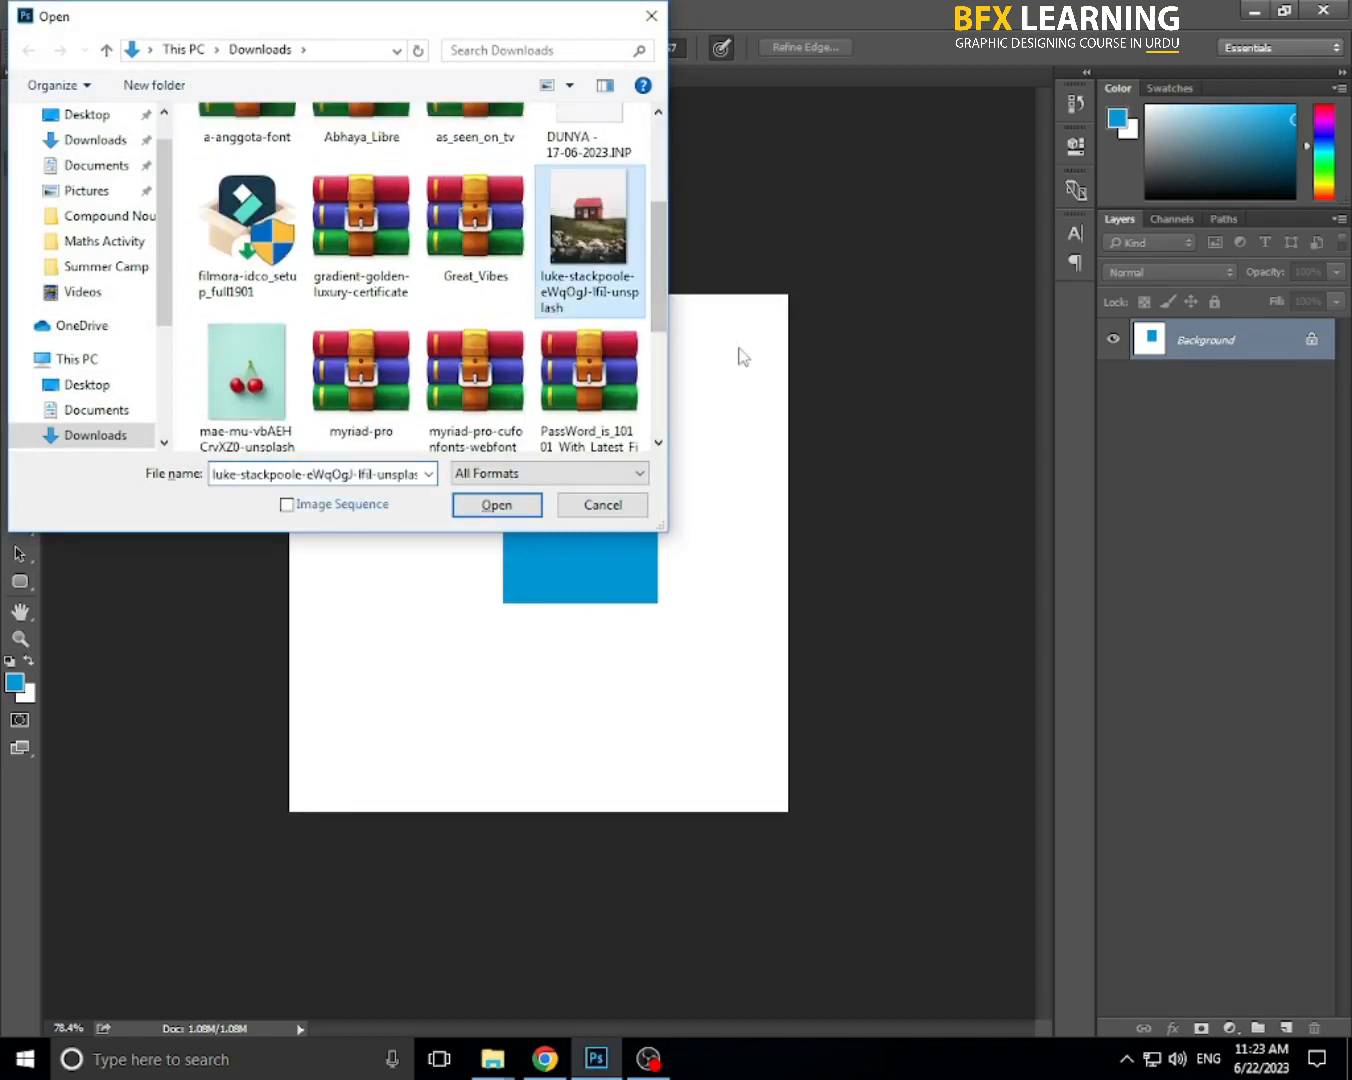
{"action": "key", "text": "Return"}
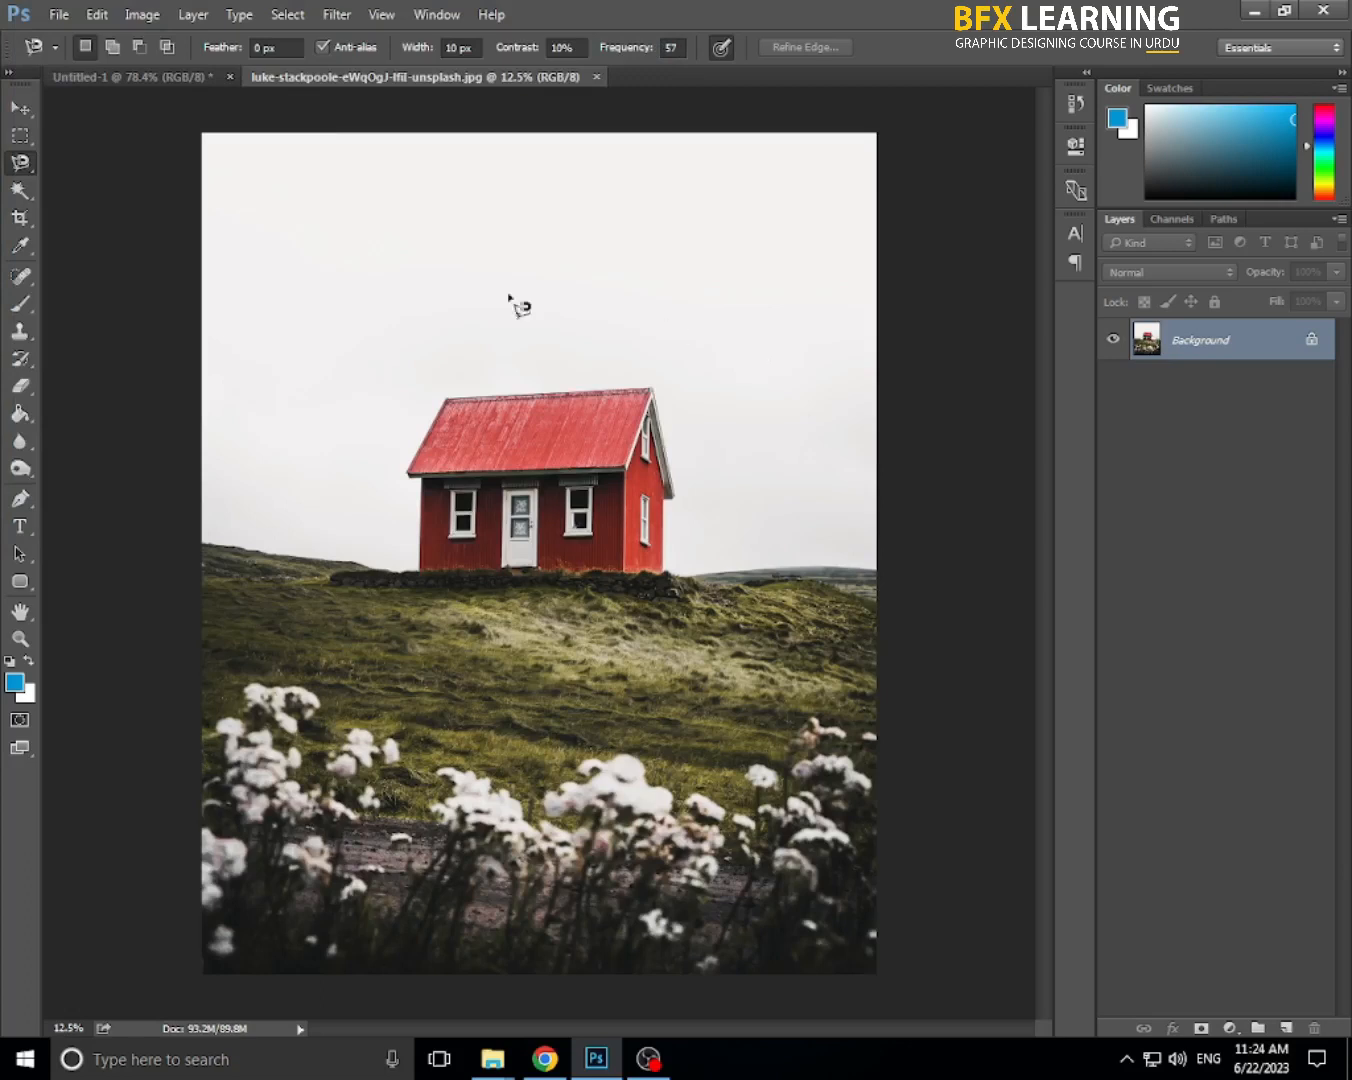
- Draw a rough freehand selection along the horizon and around the red house with the Lasso Tool, then deselect it
{"action": "left_click", "coordinate": [15, 168]}
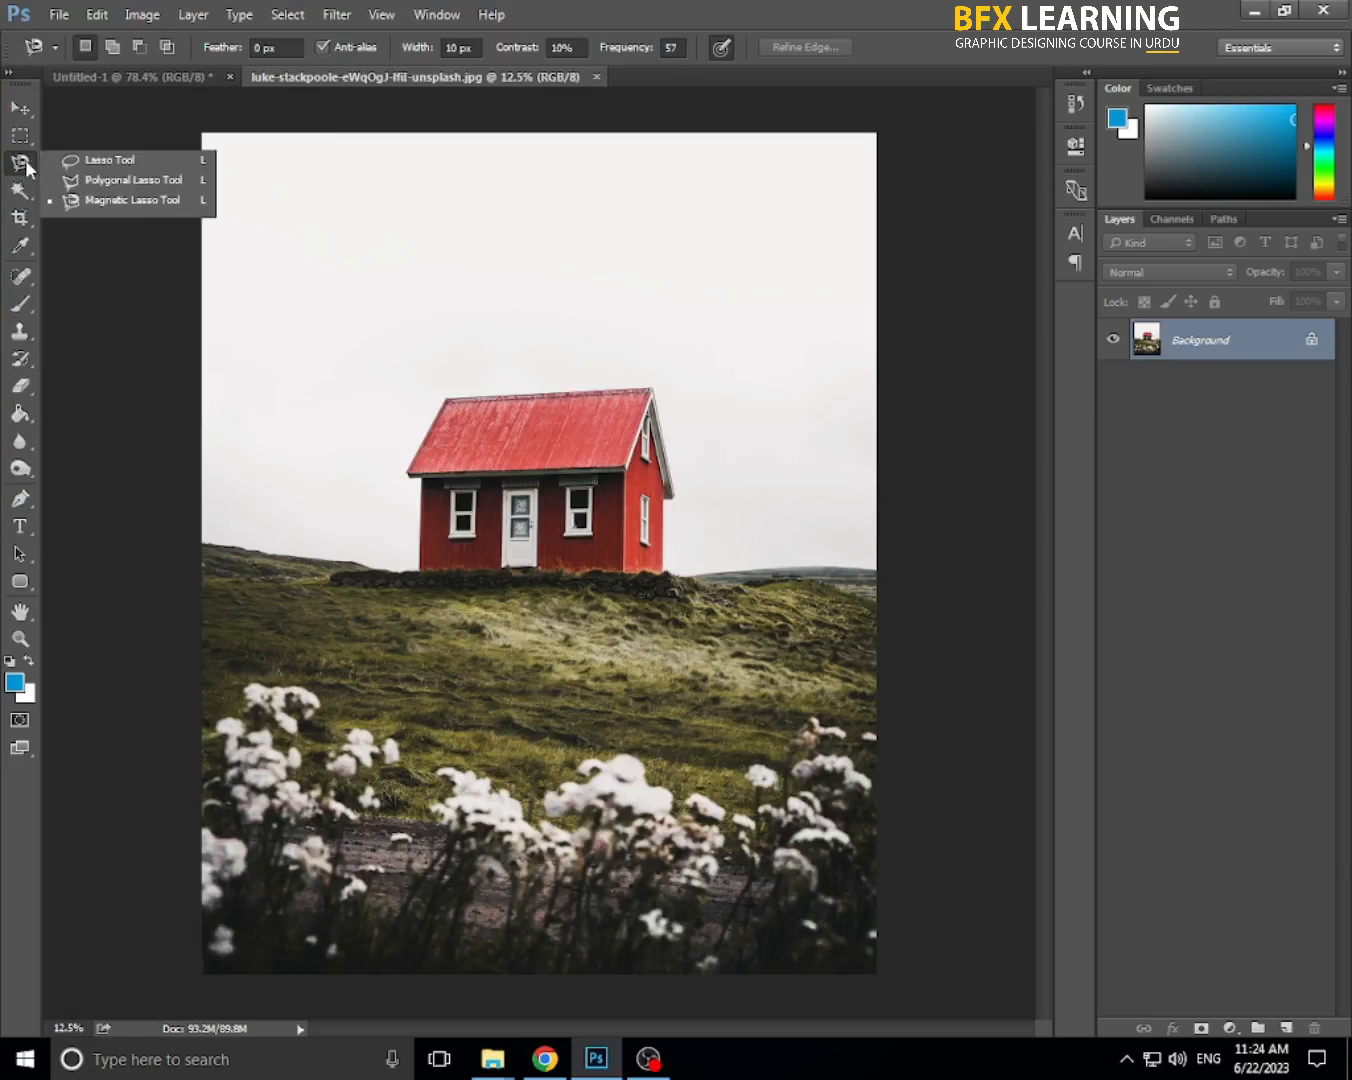
{"action": "left_click", "coordinate": [101, 162]}
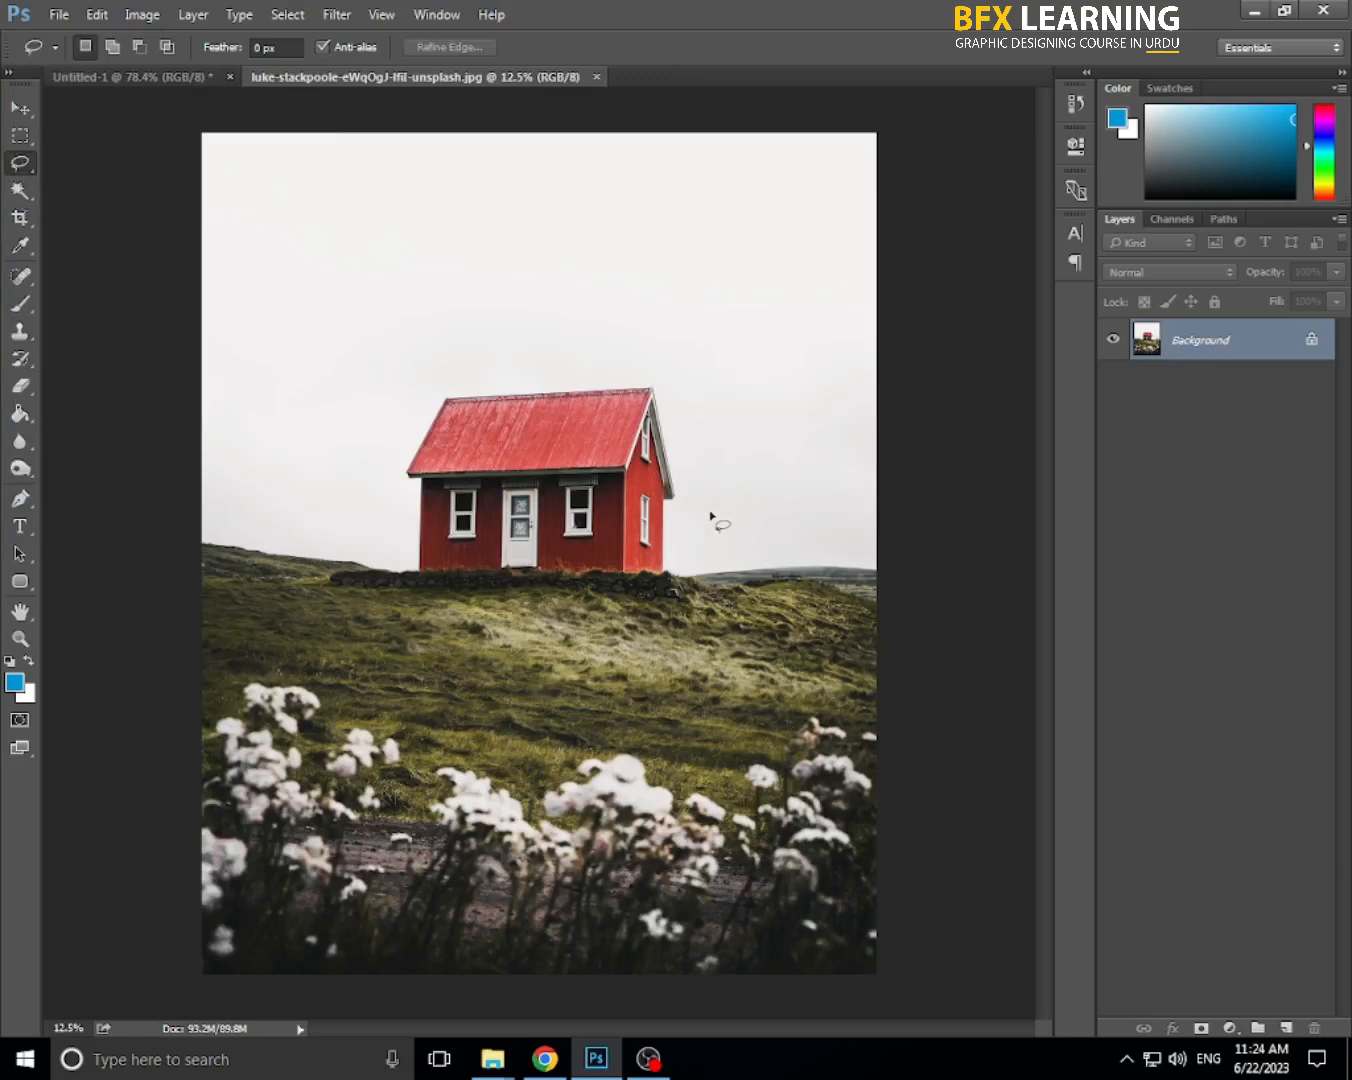
{"action": "scroll", "coordinate": [669, 583], "scroll_direction": "up", "scroll_amount": 1}
{"action": "mouse_move", "coordinate": [266, 535]}
{"action": "left_mouse_down"}
{"action": "mouse_move", "coordinate": [385, 559]}
{"action": "mouse_move", "coordinate": [310, 574]}
{"action": "mouse_move", "coordinate": [309, 679]}
{"action": "left_mouse_up"}
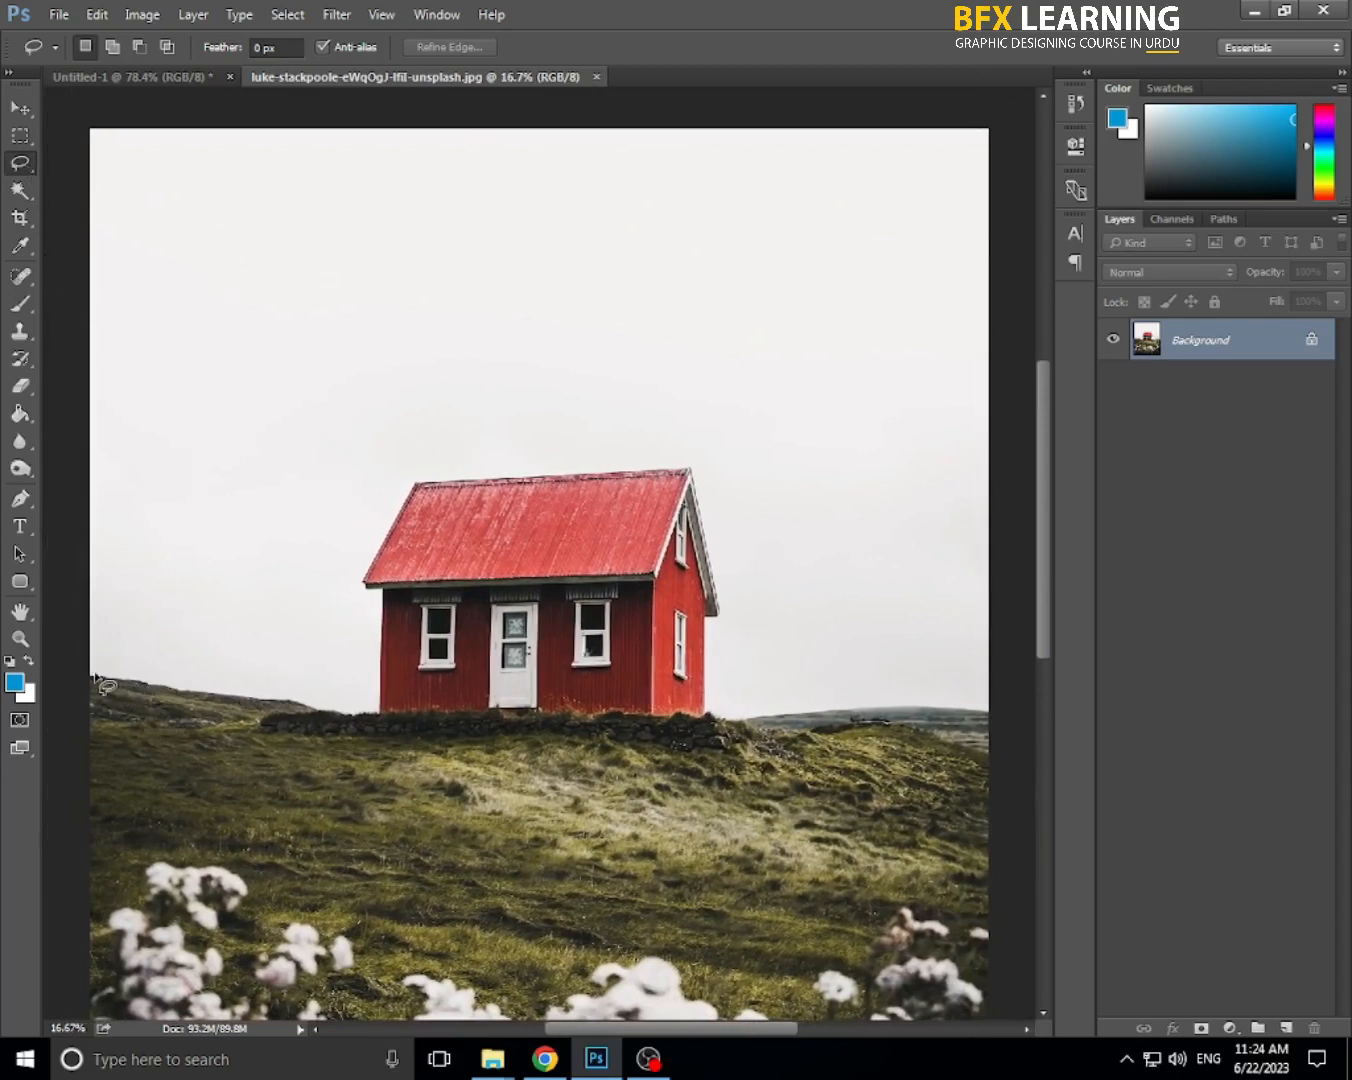
{"action": "mouse_move", "coordinate": [101, 678]}
{"action": "left_mouse_down"}
{"action": "mouse_move", "coordinate": [374, 712]}
{"action": "mouse_move", "coordinate": [373, 596]}
{"action": "mouse_move", "coordinate": [404, 512]}
{"action": "mouse_move", "coordinate": [450, 478]}
{"action": "mouse_move", "coordinate": [739, 483]}
{"action": "mouse_move", "coordinate": [725, 649]}
{"action": "mouse_move", "coordinate": [1011, 701]}
{"action": "mouse_move", "coordinate": [780, 519]}
{"action": "left_mouse_up"}
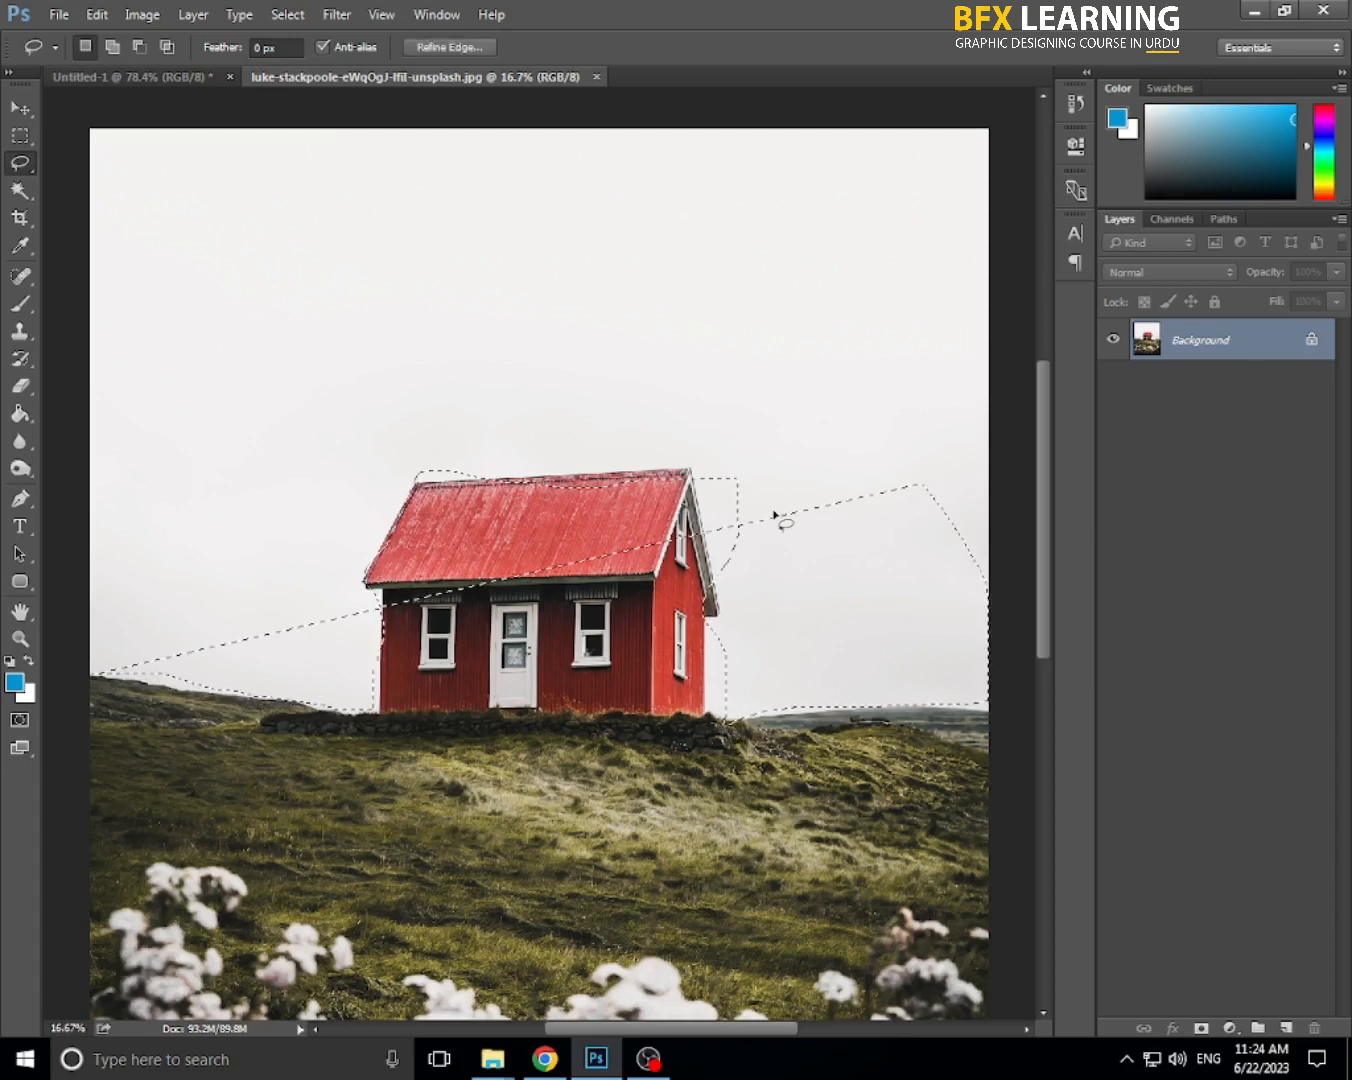
{"action": "left_click", "coordinate": [785, 522]}
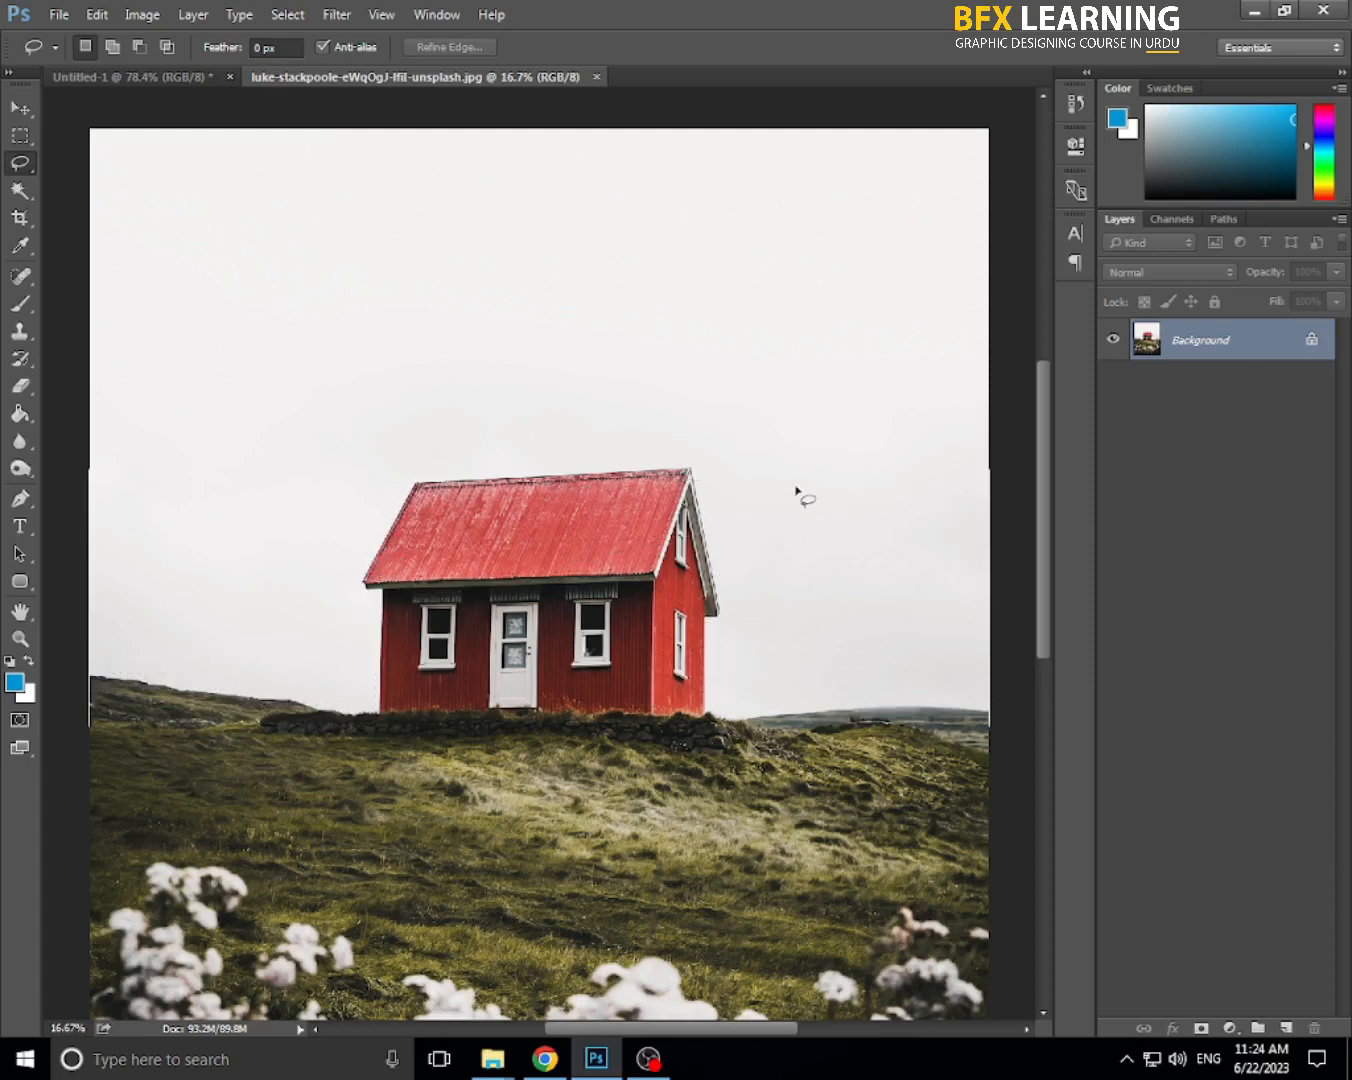
- Start a Polygonal Lasso outline at the photo's left edge and trace the hill's skyline to the grassy stone wall beside the house
{"action": "right_click", "coordinate": [25, 172]}
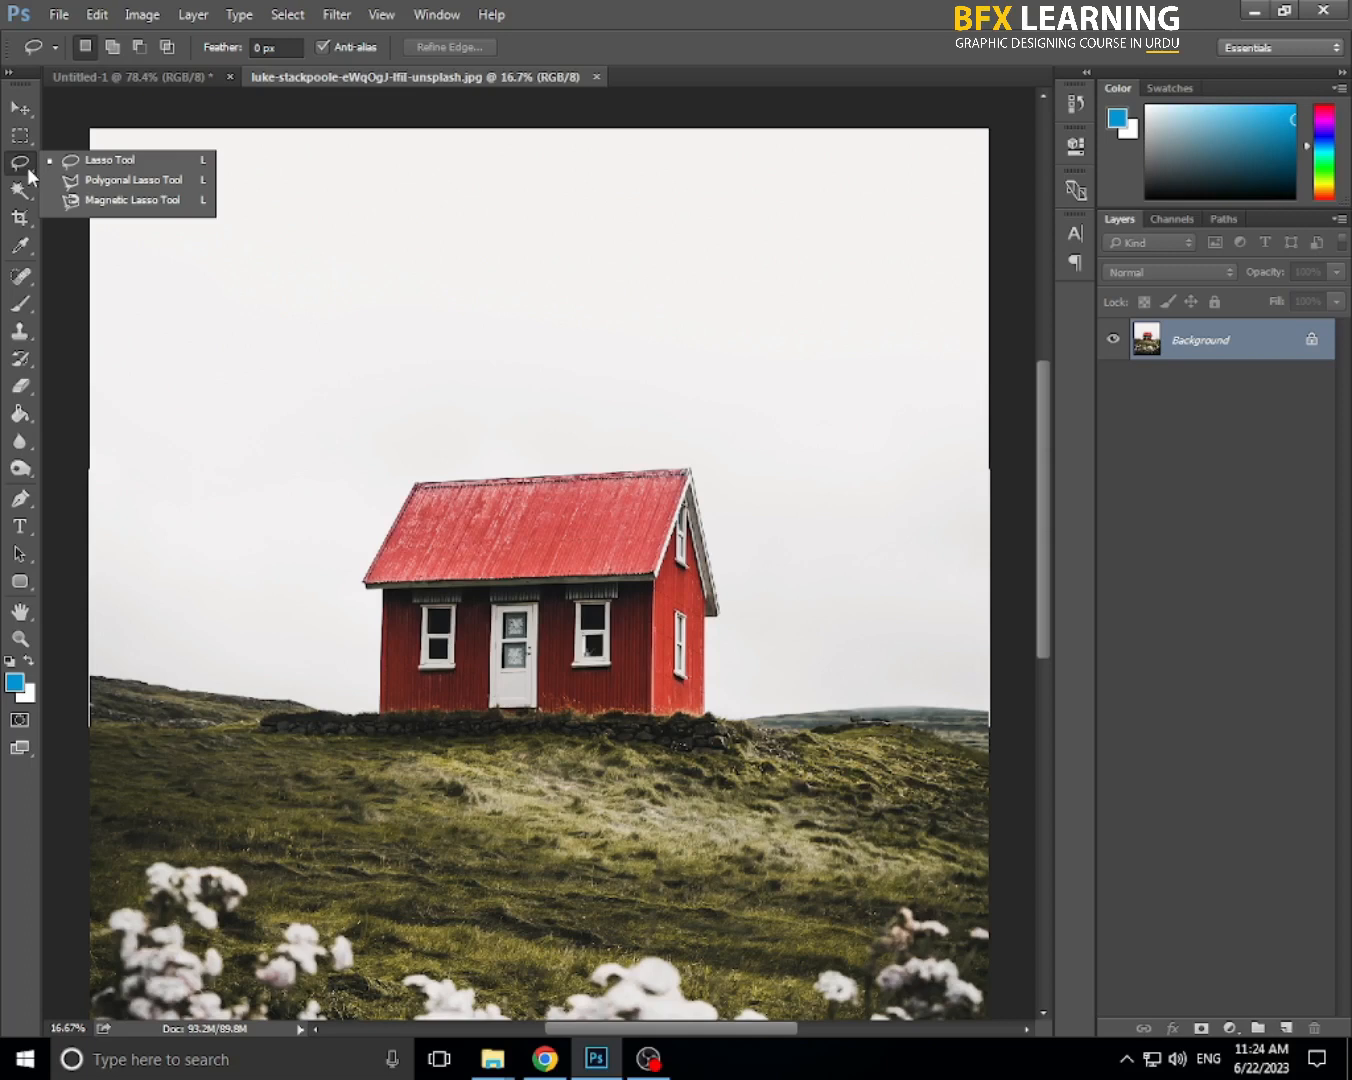
{"action": "left_click", "coordinate": [99, 182]}
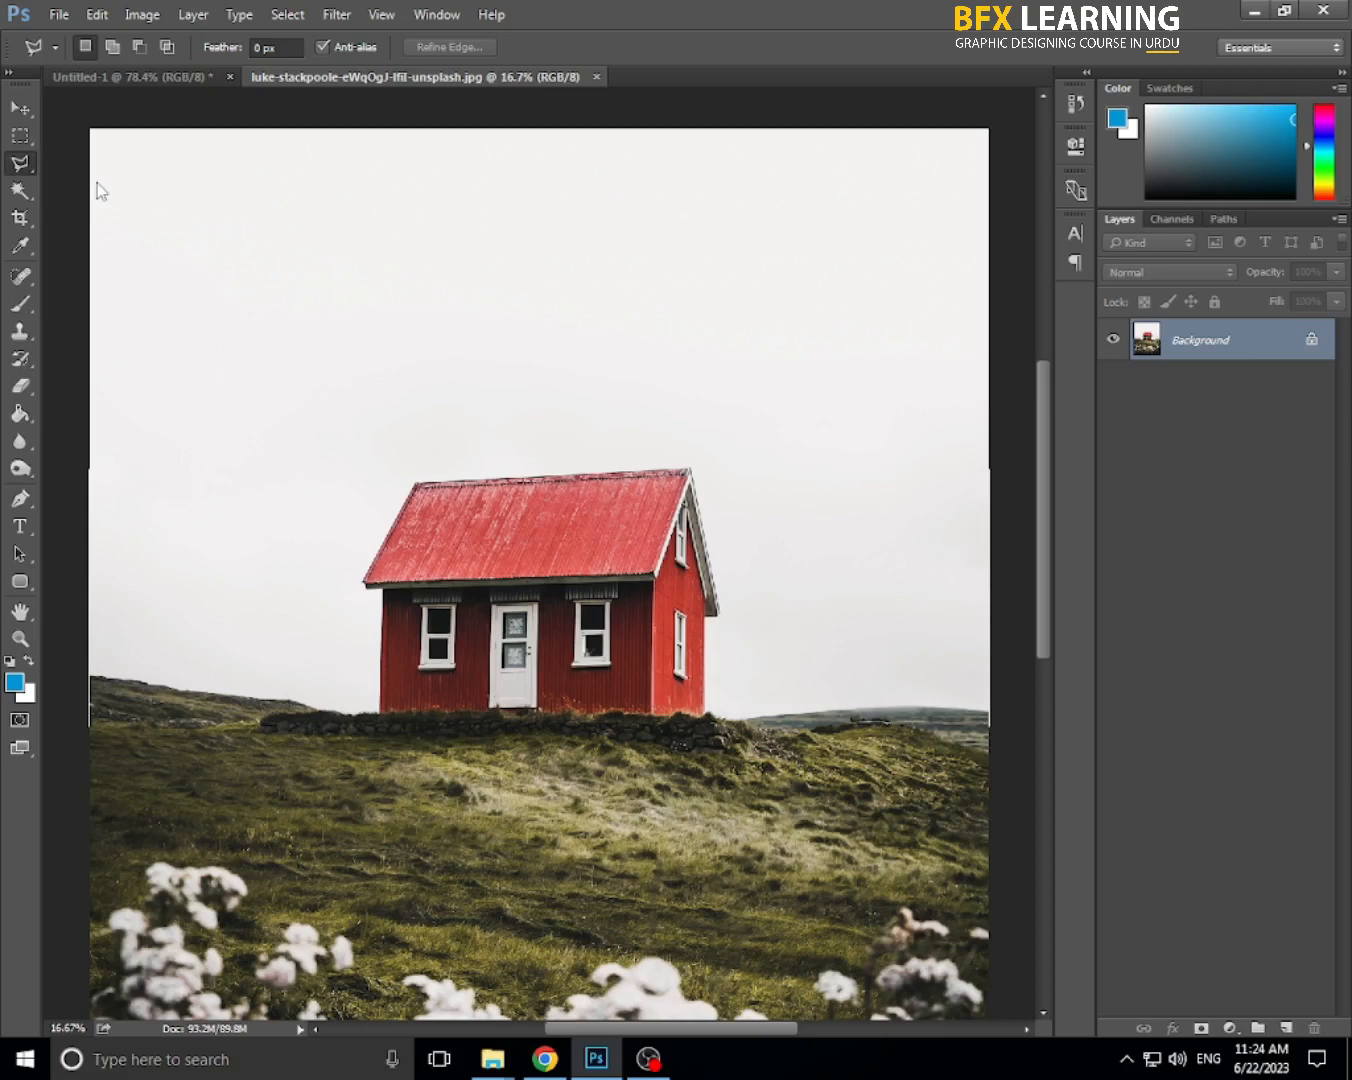
{"action": "left_click", "coordinate": [241, 680], "text": "ctrl"}
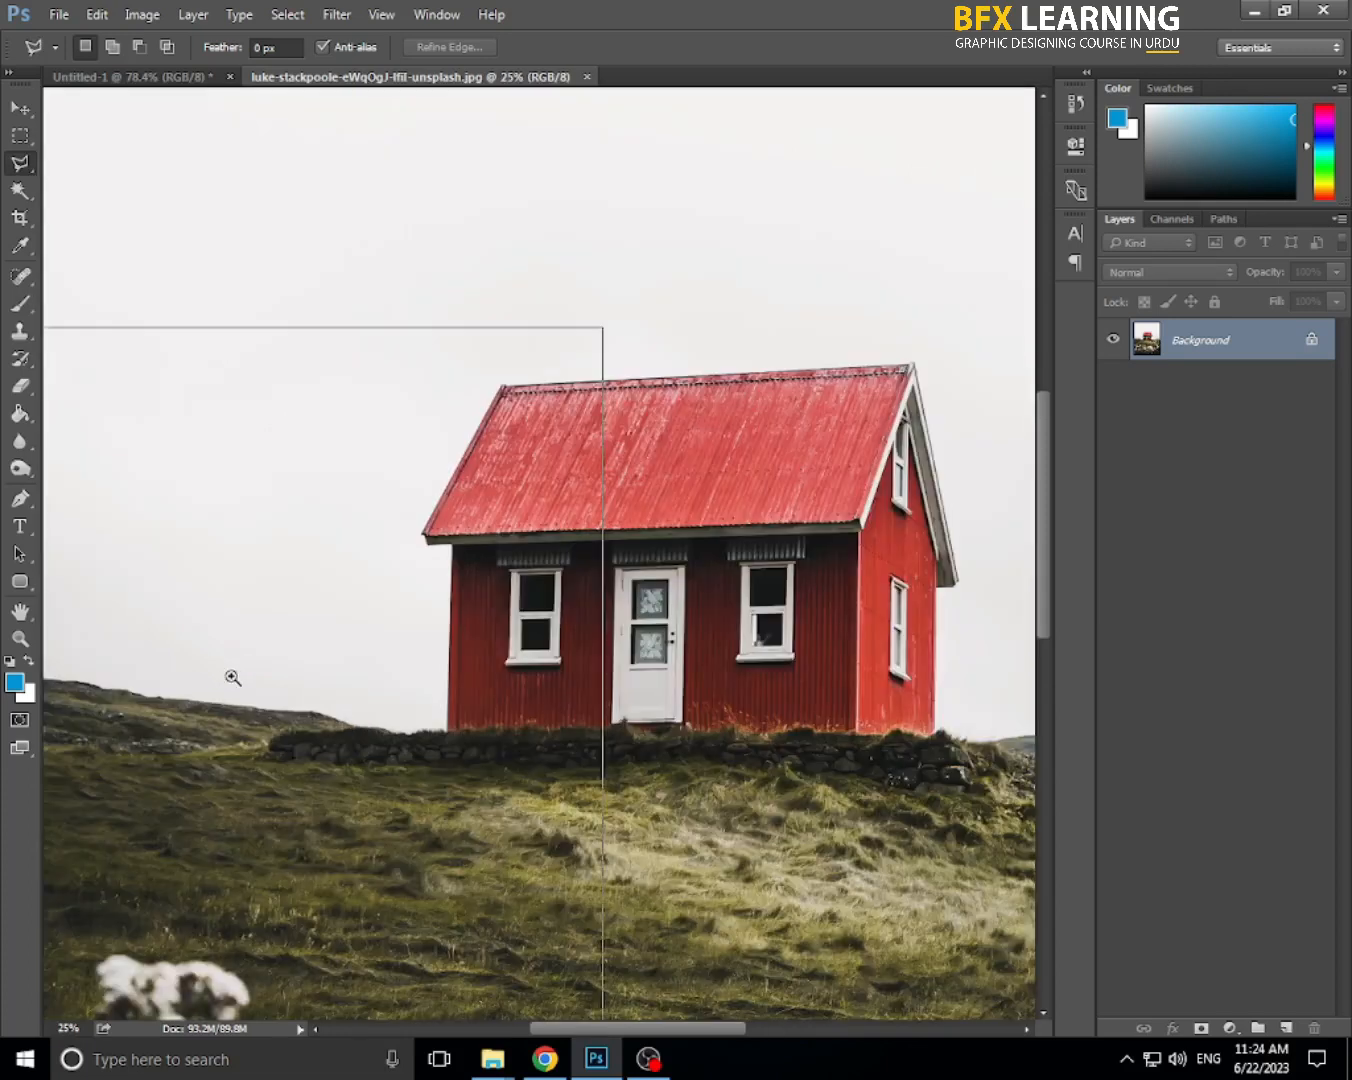
{"action": "left_click", "coordinate": [234, 676], "text": "ctrl"}
{"action": "left_click_drag", "start_coordinate": [234, 652], "coordinate": [465, 598]}
{"action": "left_click", "coordinate": [310, 601], "text": "ctrl"}
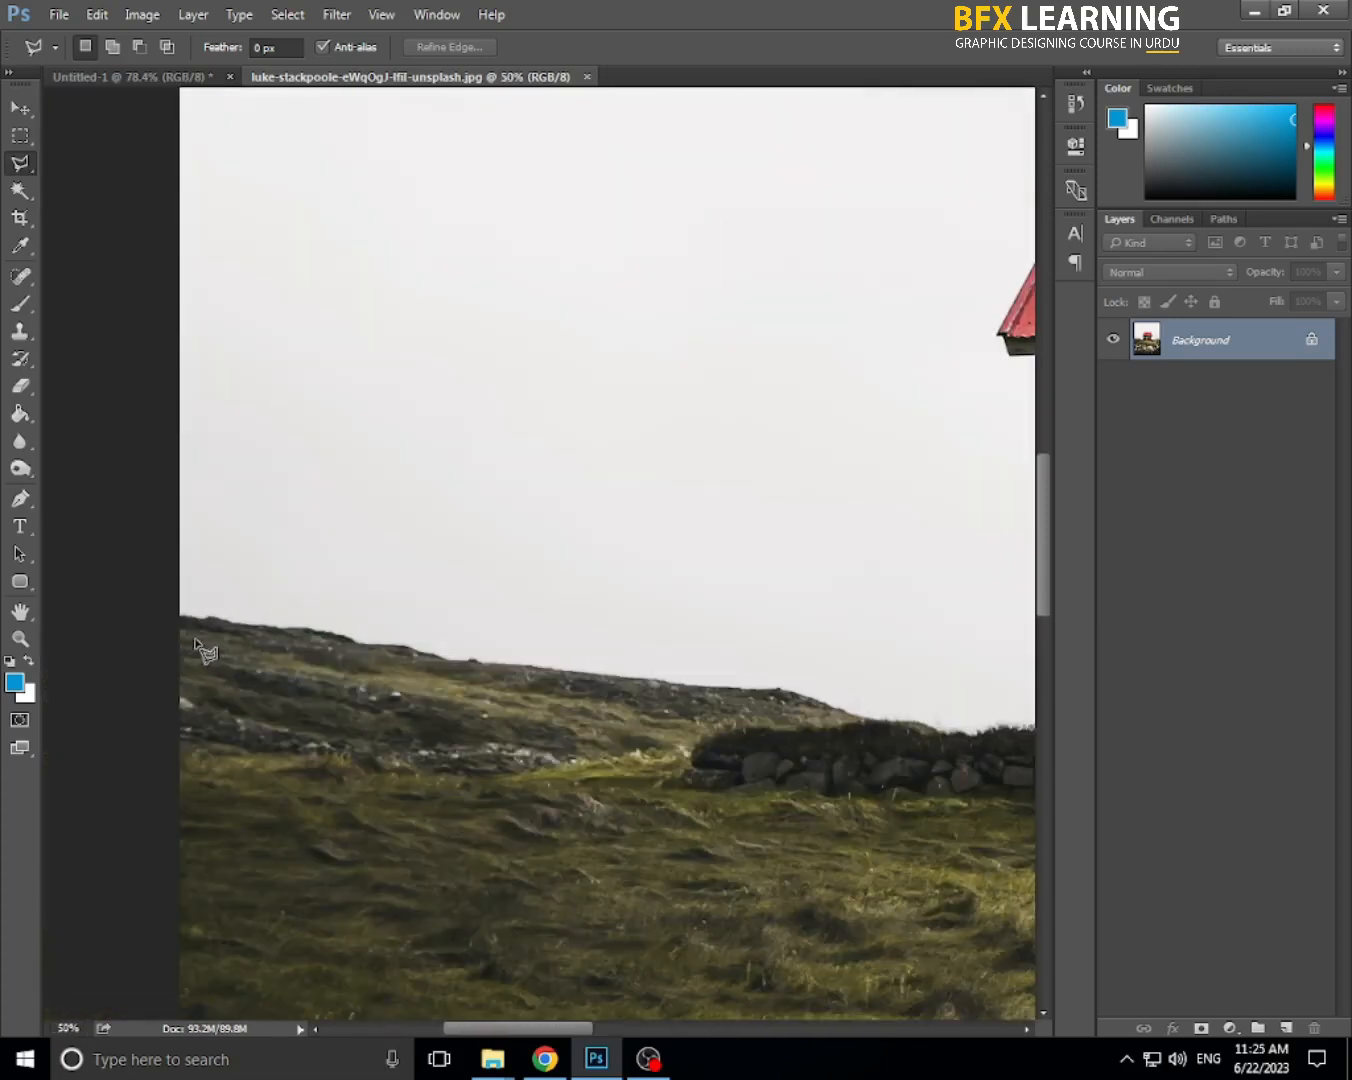
{"action": "left_click", "coordinate": [180, 617]}
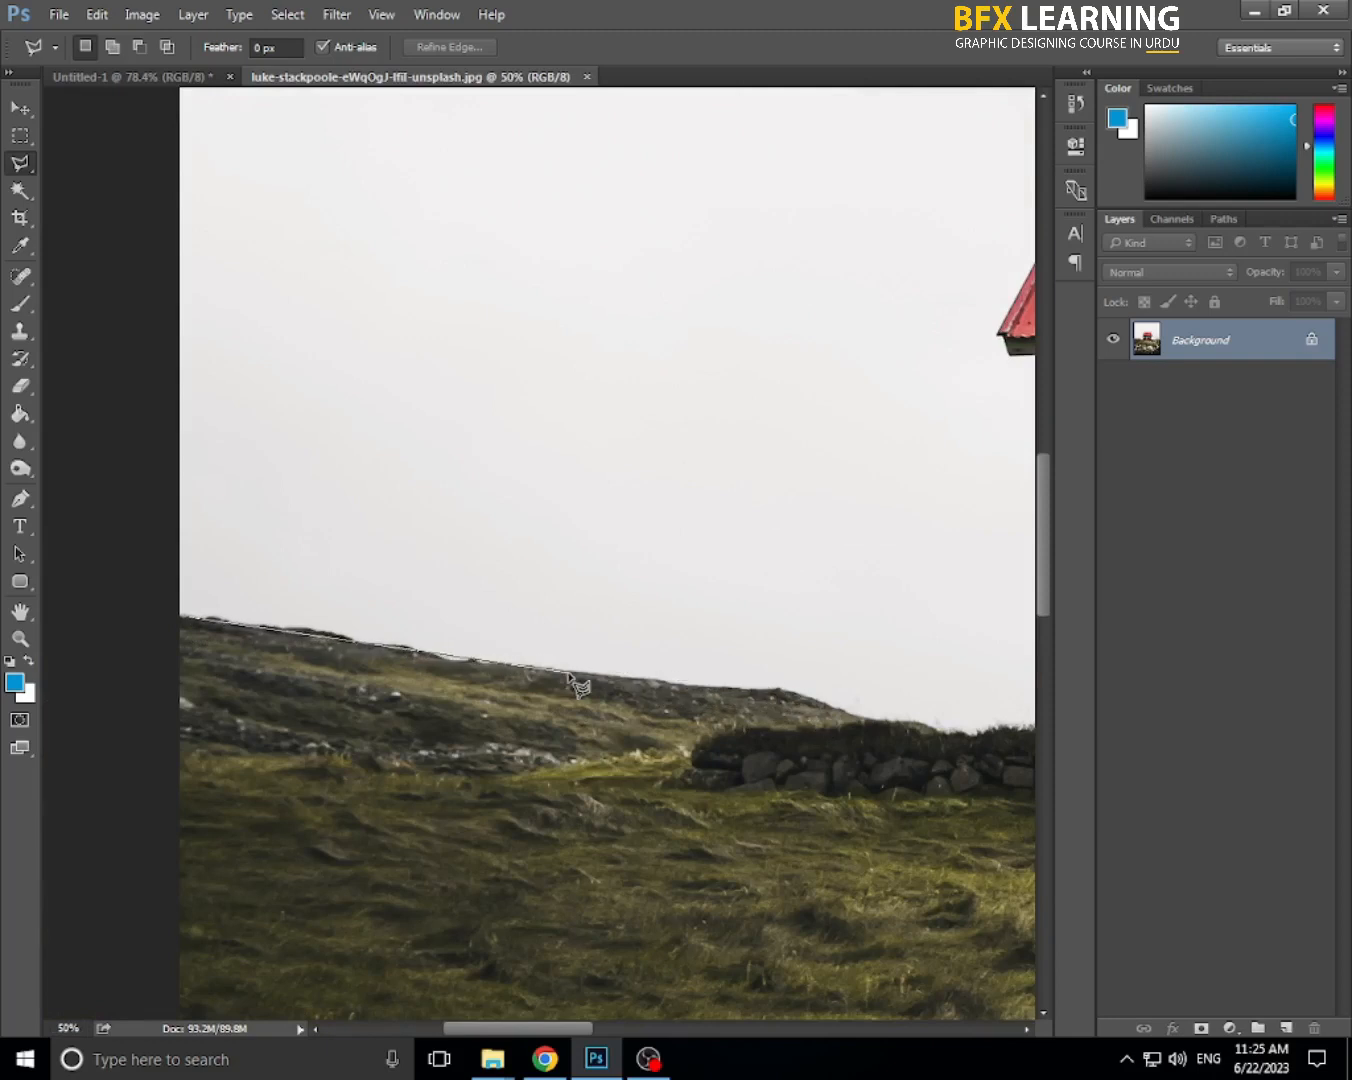
{"action": "left_click", "coordinate": [781, 688]}
{"action": "scroll", "coordinate": [766, 682], "scroll_direction": "right", "scroll_amount": 5}
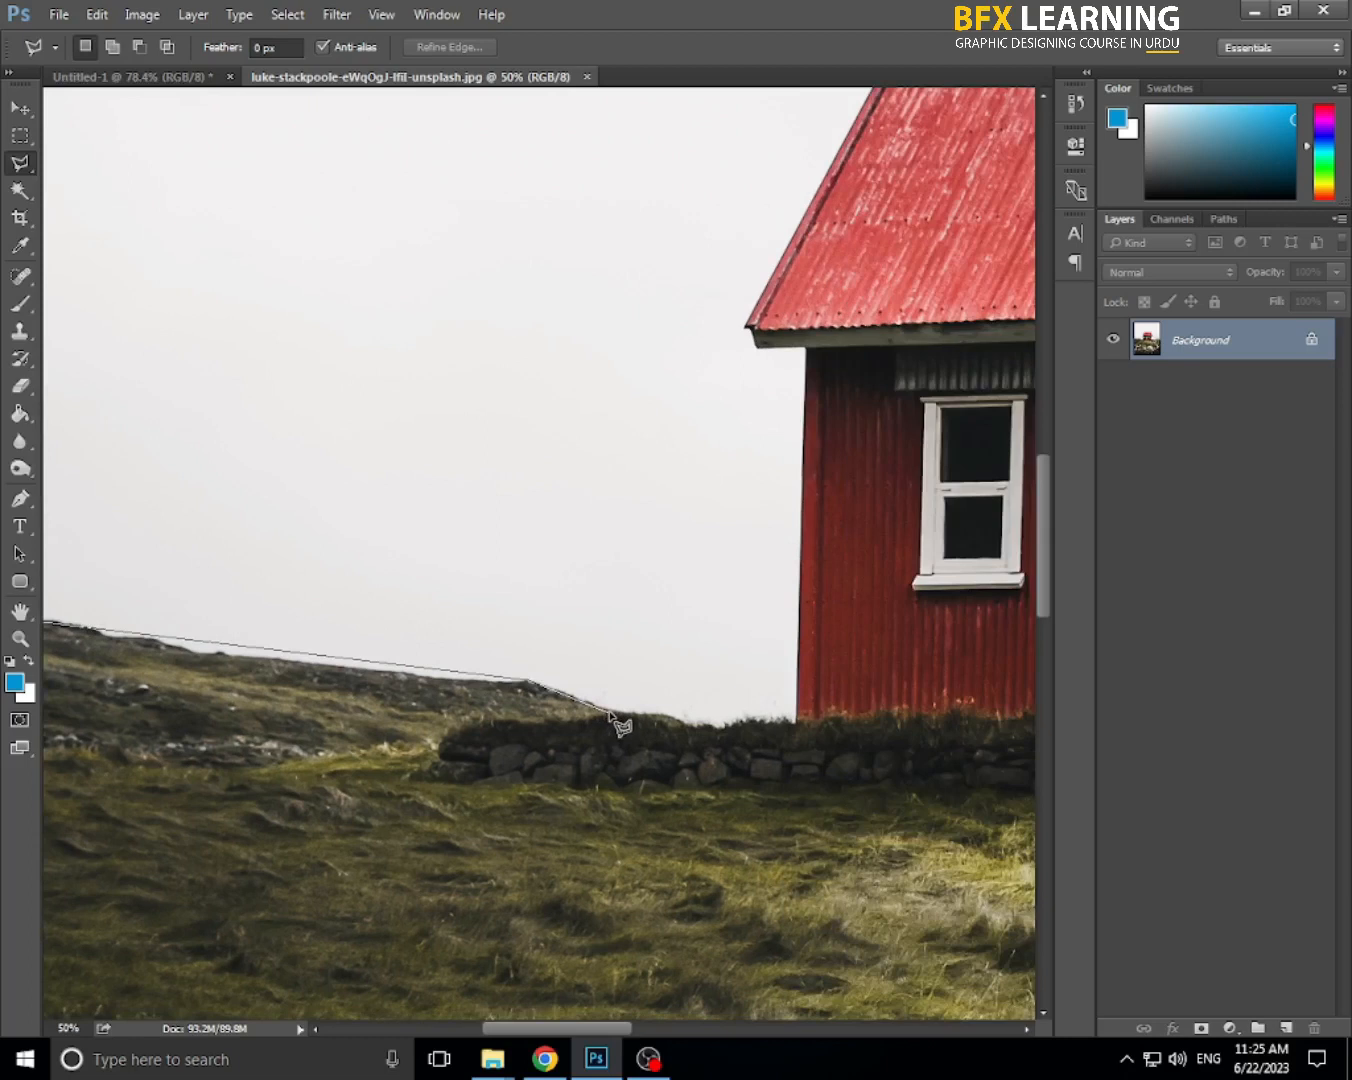
{"action": "left_click", "coordinate": [609, 713]}
{"action": "left_click", "coordinate": [665, 716]}
{"action": "left_click", "coordinate": [689, 722]}
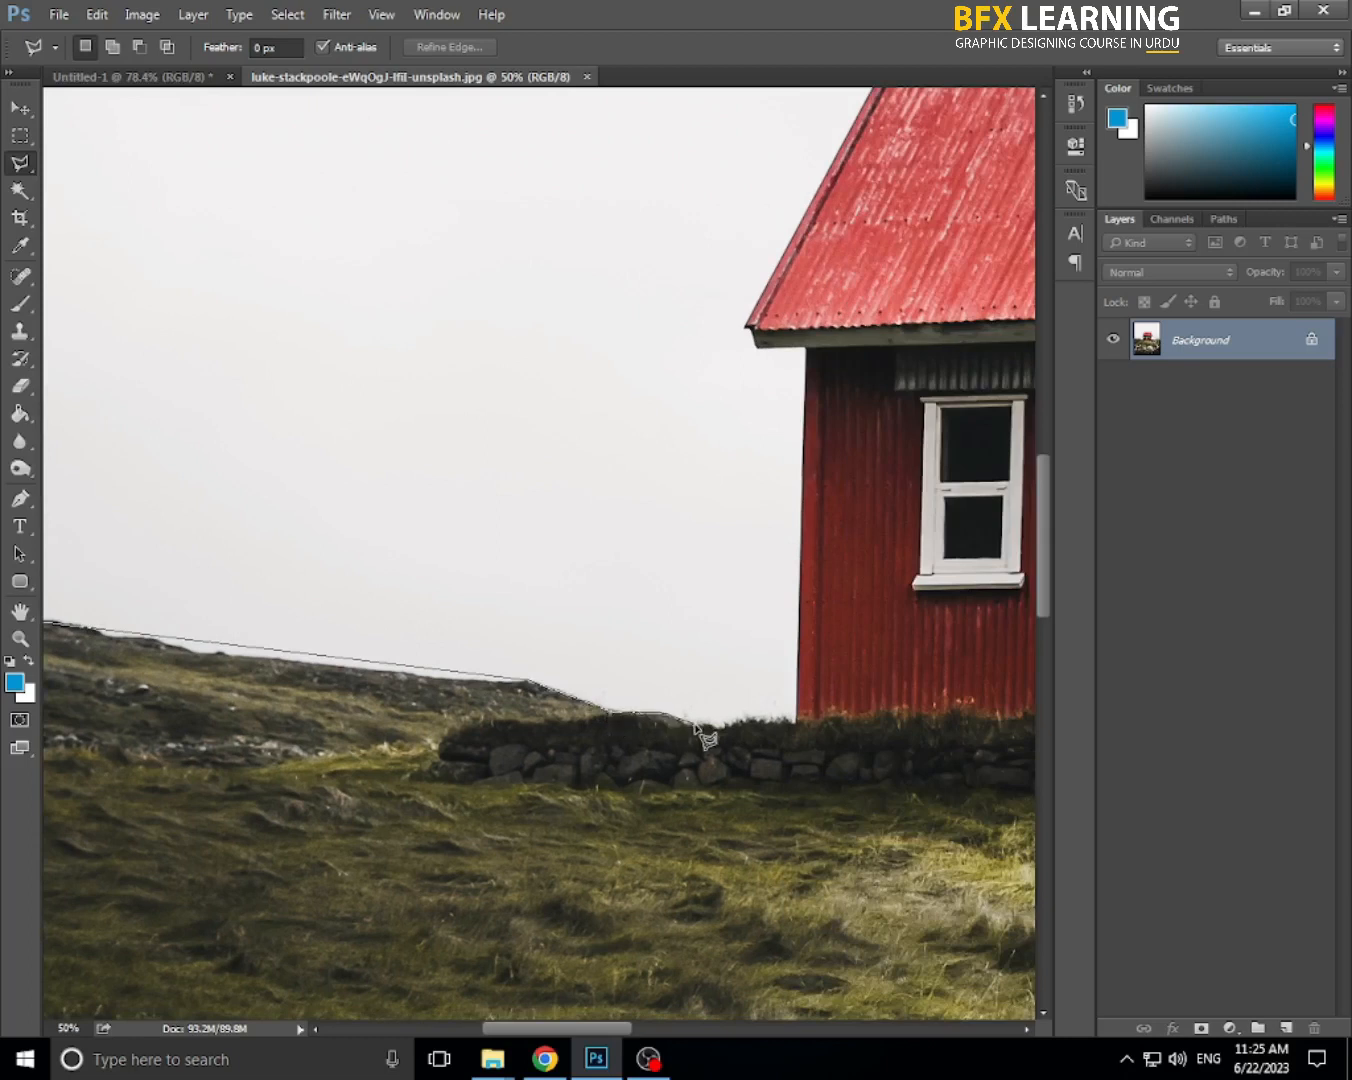
- Continue the polygonal outline along the grass to the house and up its left wall to the eaves
{"action": "left_click", "coordinate": [797, 720]}
{"action": "left_click", "coordinate": [805, 349]}
- Try to trace the roof's left slope from the eave corner up to the ridge
{"action": "mouse_move", "coordinate": [847, 369]}
{"action": "left_mouse_down"}
{"action": "mouse_move", "coordinate": [612, 545]}
{"action": "mouse_move", "coordinate": [377, 625]}
{"action": "mouse_move", "coordinate": [201, 514]}
{"action": "mouse_move", "coordinate": [552, 576]}
{"action": "left_mouse_up"}
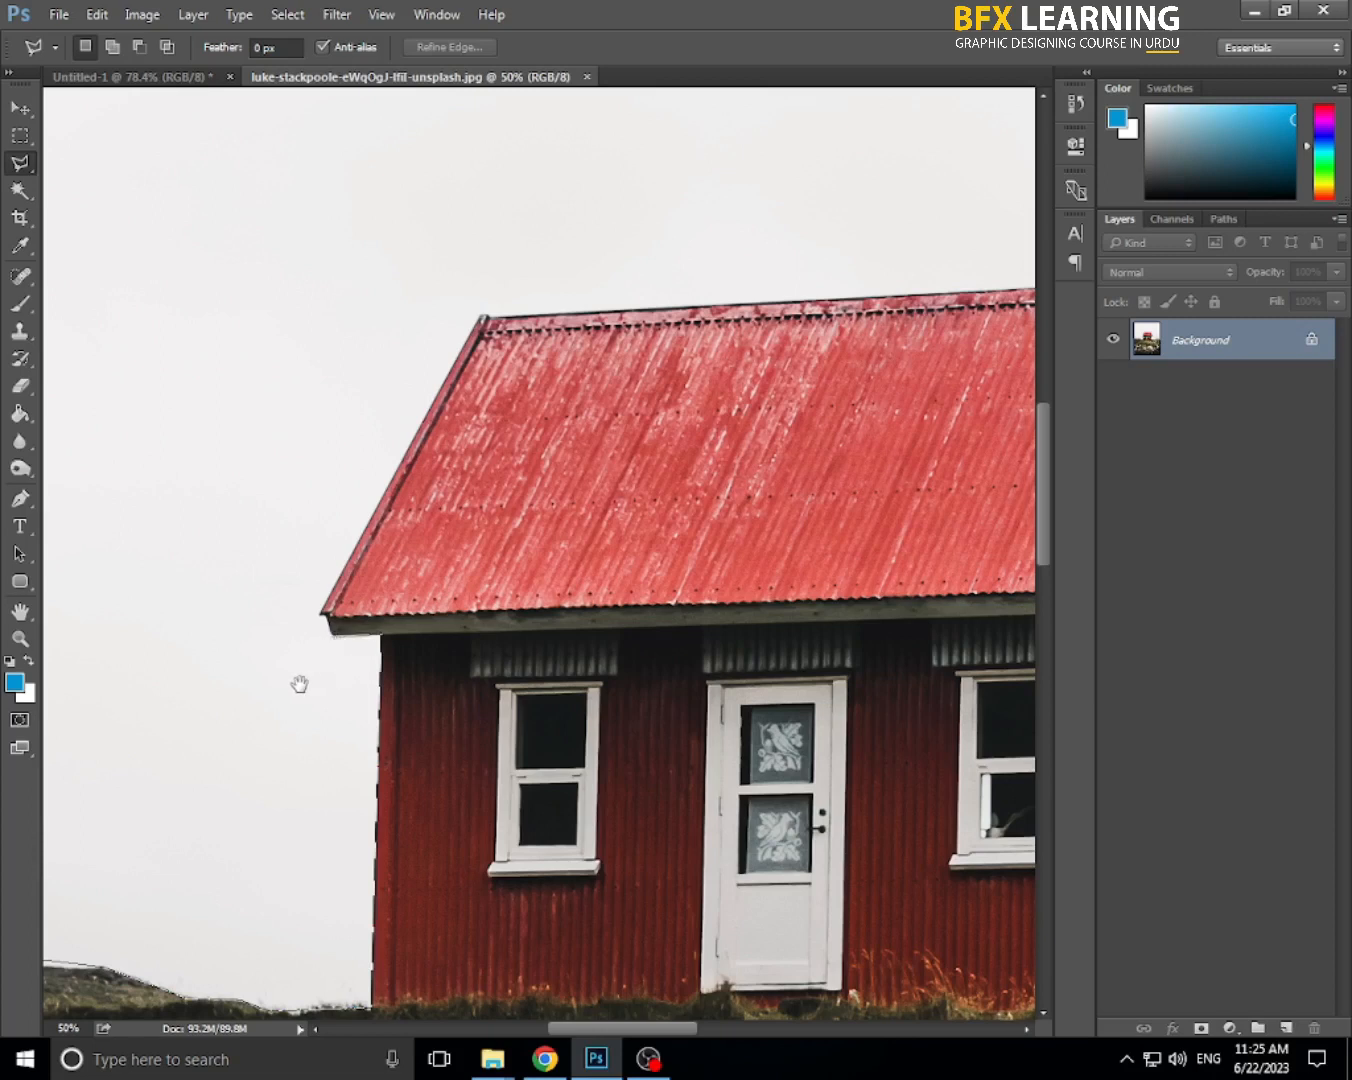
{"action": "mouse_move", "coordinate": [275, 672]}
{"action": "left_mouse_down"}
{"action": "mouse_move", "coordinate": [365, 625]}
{"action": "mouse_move", "coordinate": [363, 600]}
{"action": "mouse_move", "coordinate": [328, 592]}
{"action": "mouse_move", "coordinate": [356, 579]}
{"action": "mouse_move", "coordinate": [426, 604]}
{"action": "mouse_move", "coordinate": [371, 572]}
{"action": "mouse_move", "coordinate": [442, 555]}
{"action": "mouse_move", "coordinate": [404, 564]}
{"action": "mouse_move", "coordinate": [353, 651]}
{"action": "mouse_move", "coordinate": [310, 549]}
{"action": "mouse_move", "coordinate": [197, 628]}
{"action": "mouse_move", "coordinate": [278, 628]}
{"action": "left_mouse_up"}
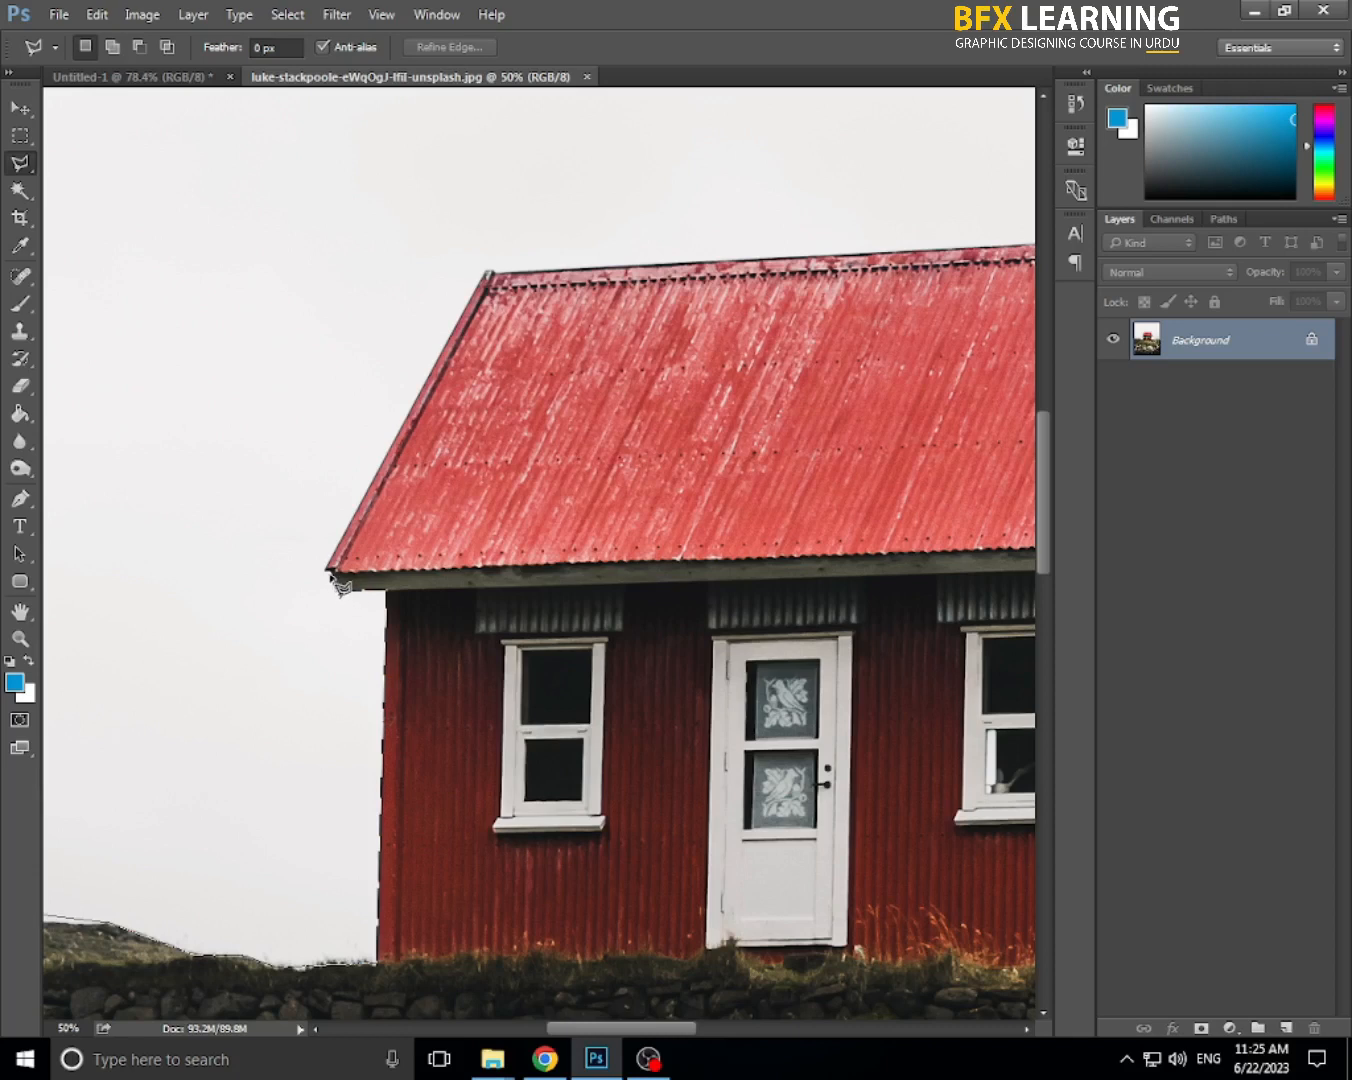
{"action": "scroll", "coordinate": [338, 582], "scroll_direction": "up", "scroll_amount": 1}
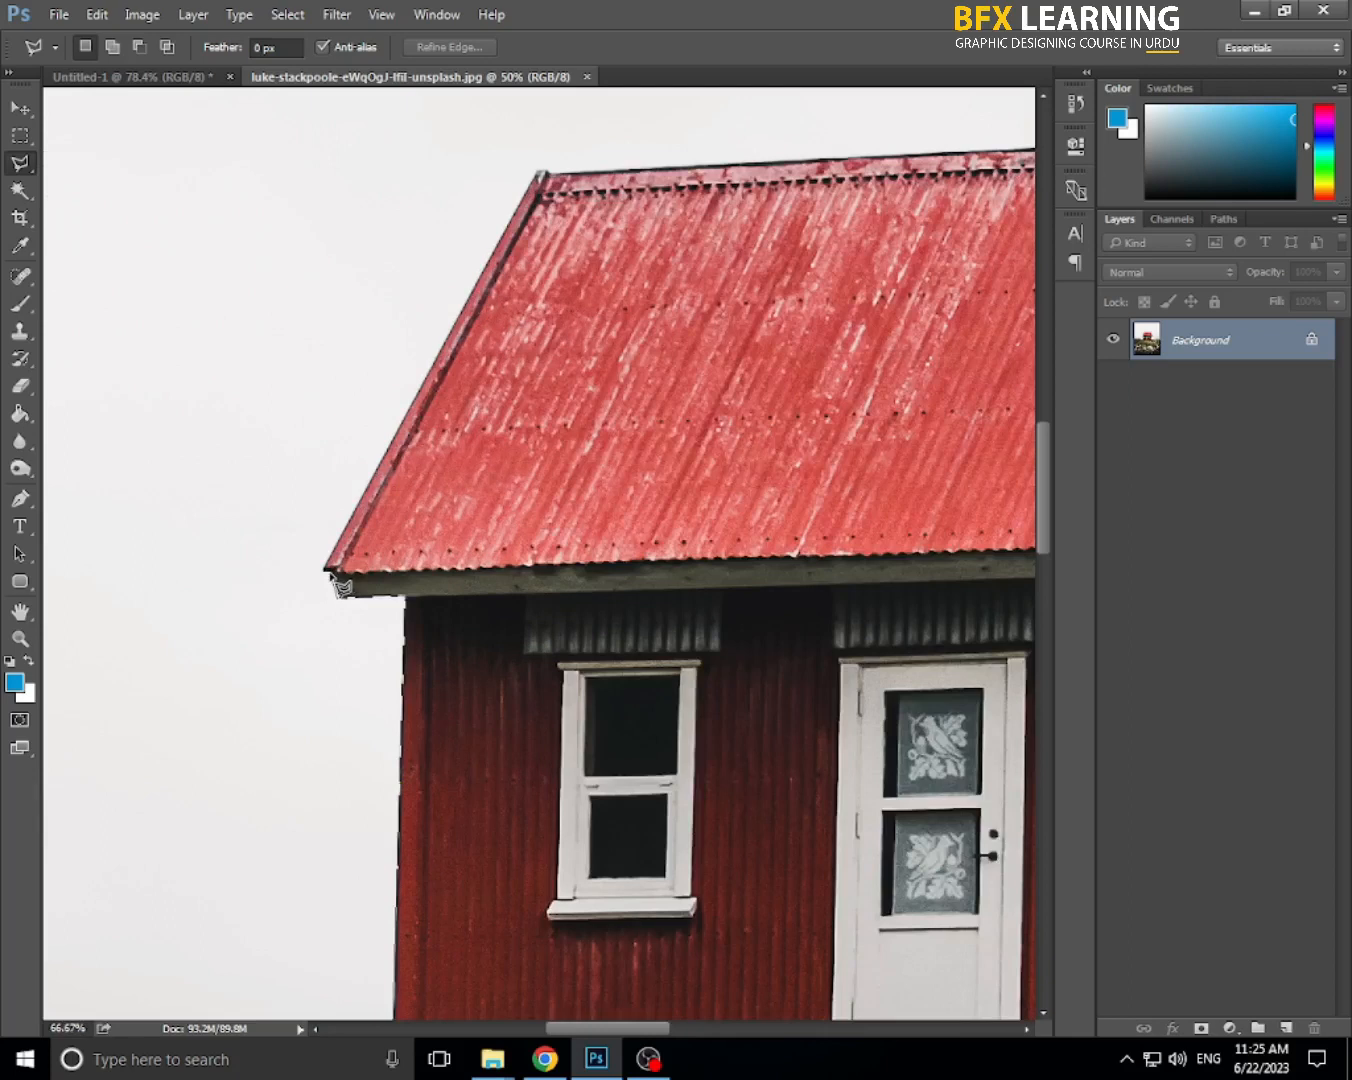
{"action": "left_click", "coordinate": [324, 569]}
{"action": "left_click", "coordinate": [537, 170]}
{"action": "mouse_move", "coordinate": [767, 227]}
{"action": "left_mouse_down"}
{"action": "mouse_move", "coordinate": [546, 461]}
{"action": "mouse_move", "coordinate": [389, 529]}
{"action": "left_mouse_up"}
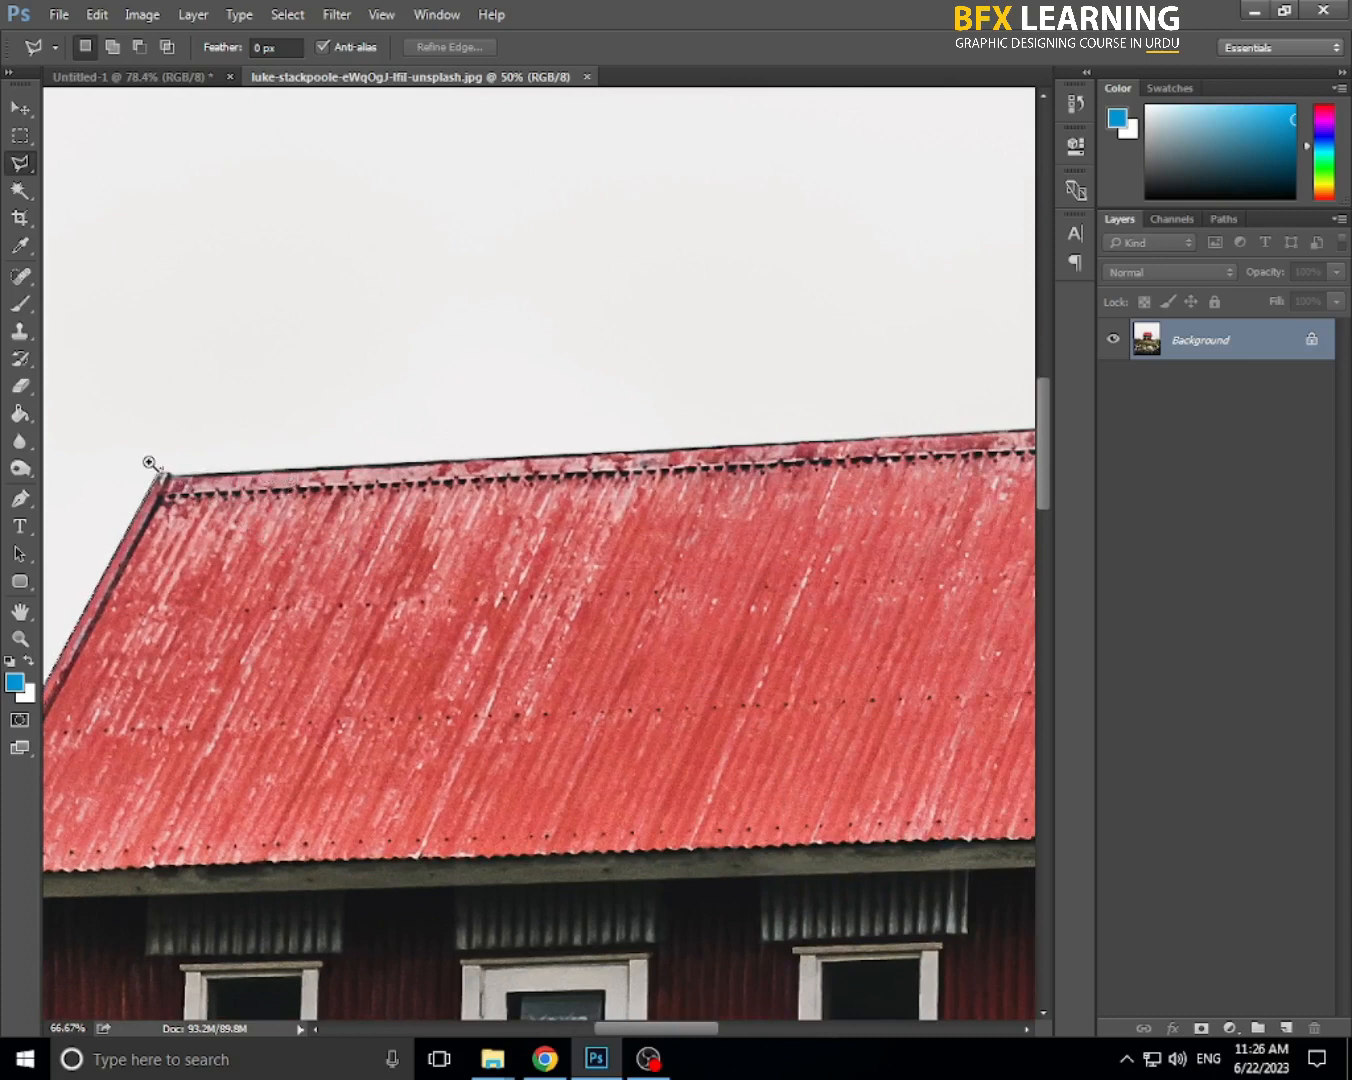
{"action": "scroll", "coordinate": [171, 458], "scroll_direction": "up", "scroll_amount": 3}
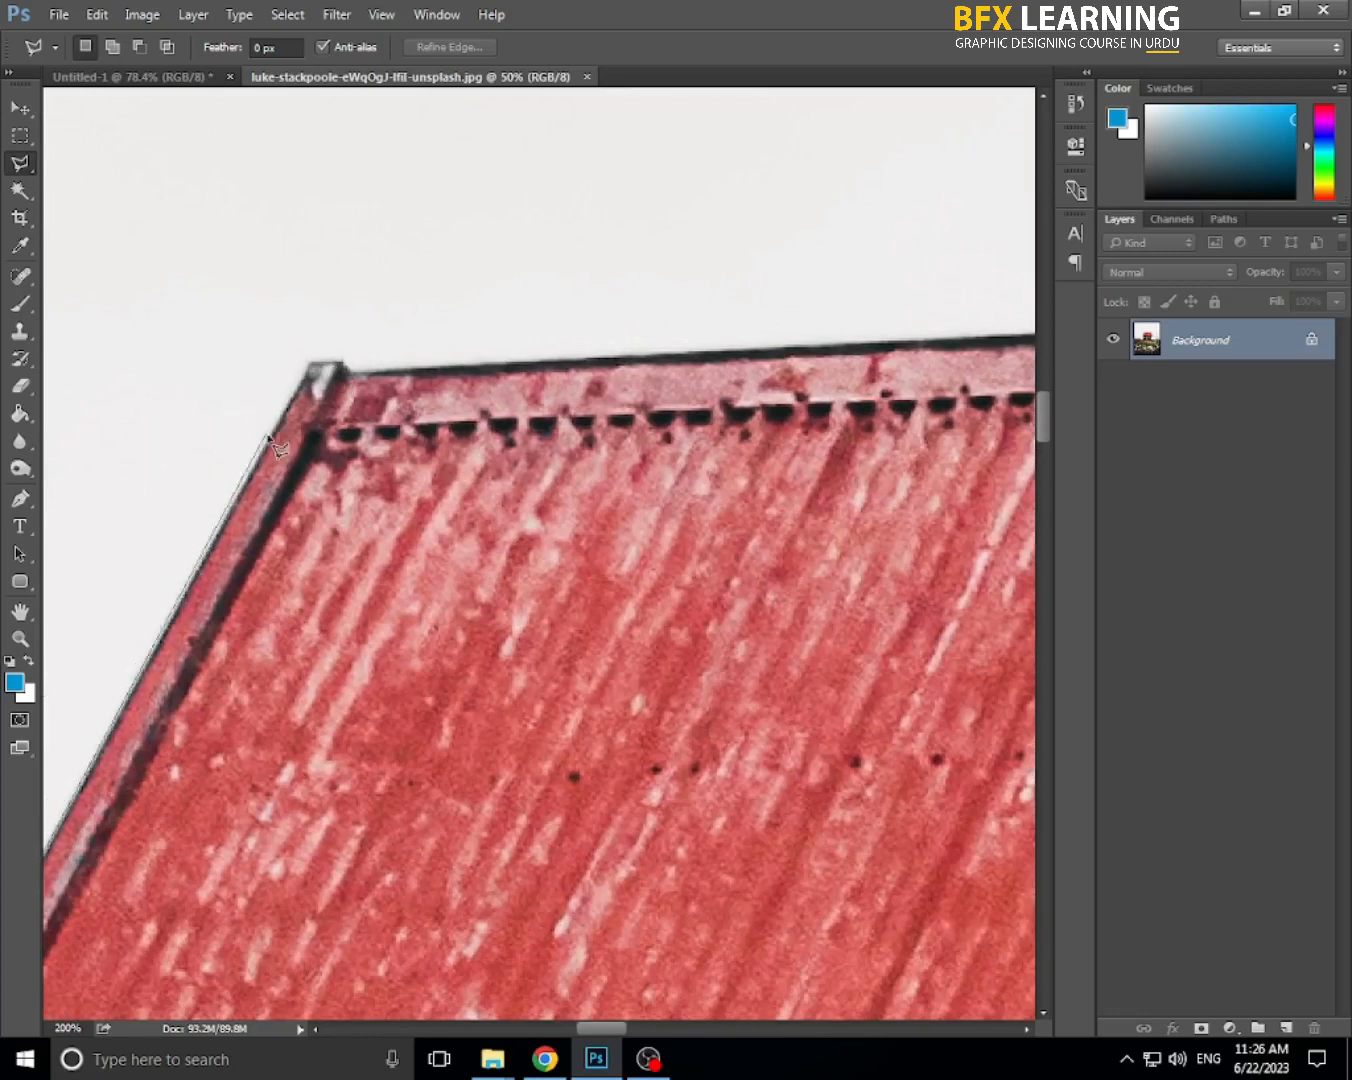
{"action": "left_click", "coordinate": [158, 476]}
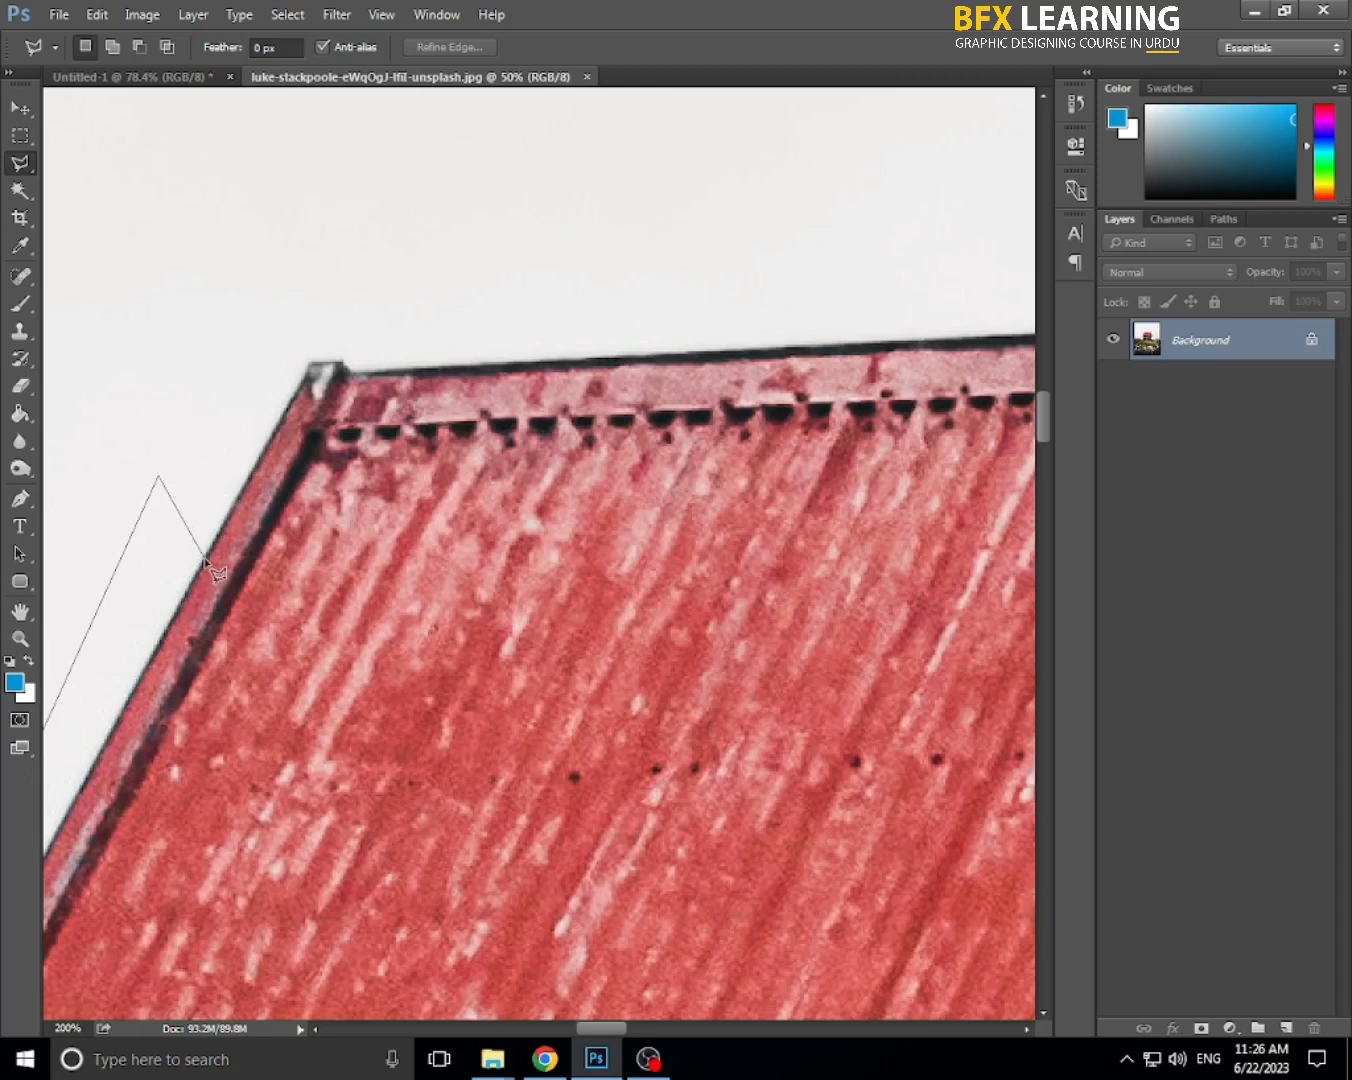
- Remove the misplaced outline points back to the top corner of the house's left wall
{"action": "key", "text": "space"}
{"action": "left_click_drag", "start_coordinate": [205, 439], "coordinate": [467, 309]}
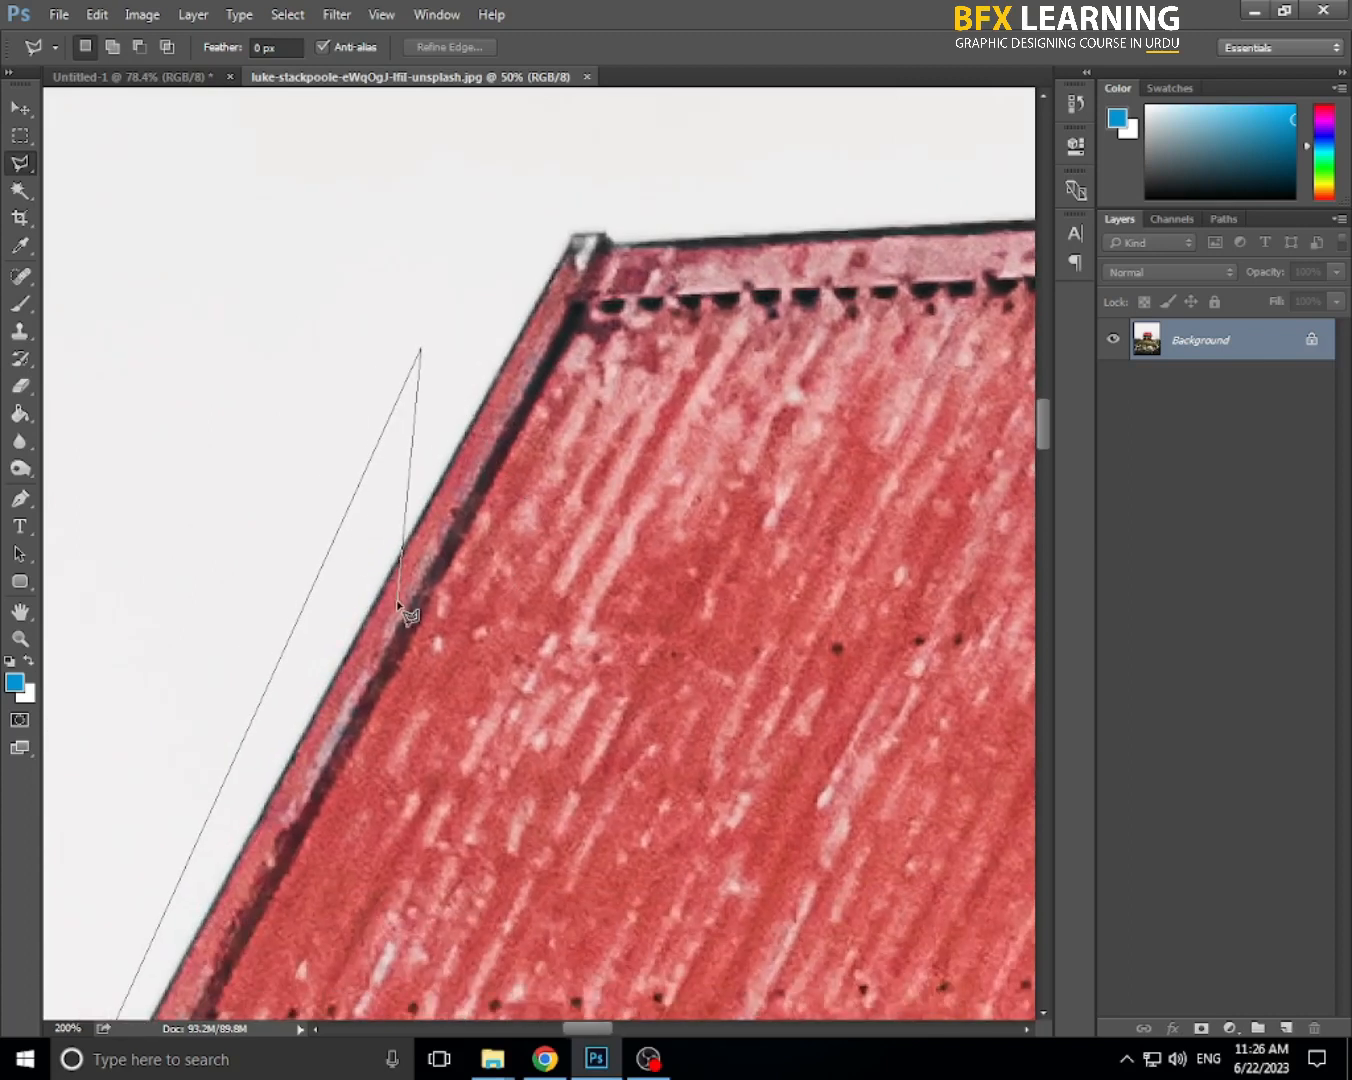
{"action": "key", "text": "BackSpace"}
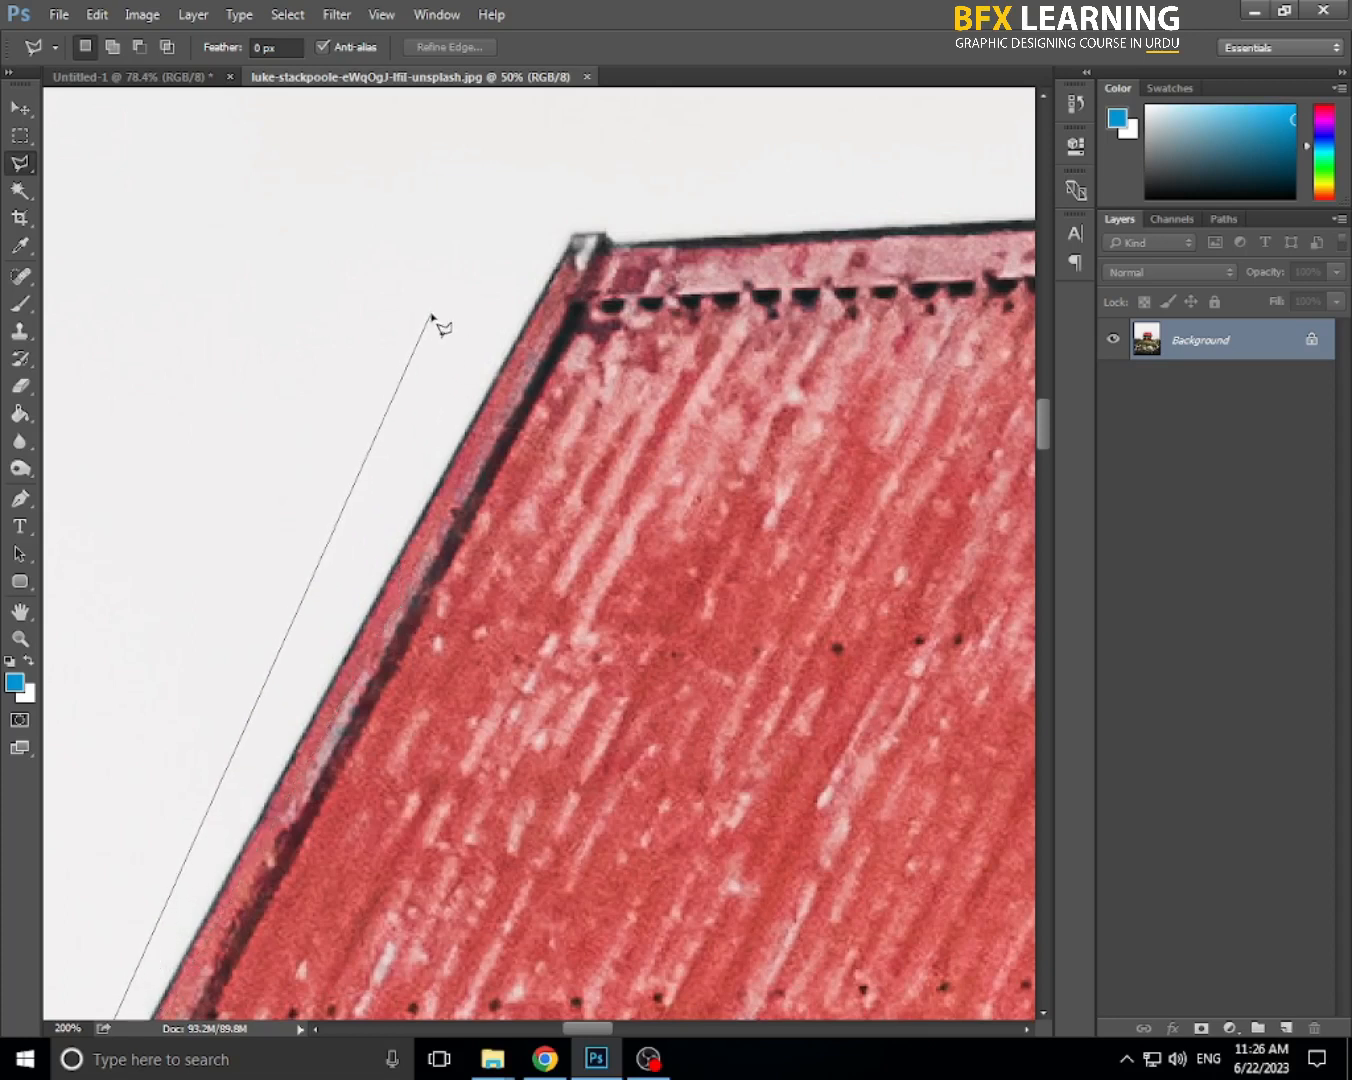
{"action": "mouse_move", "coordinate": [385, 505]}
{"action": "left_mouse_down"}
{"action": "mouse_move", "coordinate": [392, 453]}
{"action": "mouse_move", "coordinate": [610, 144]}
{"action": "left_mouse_up"}
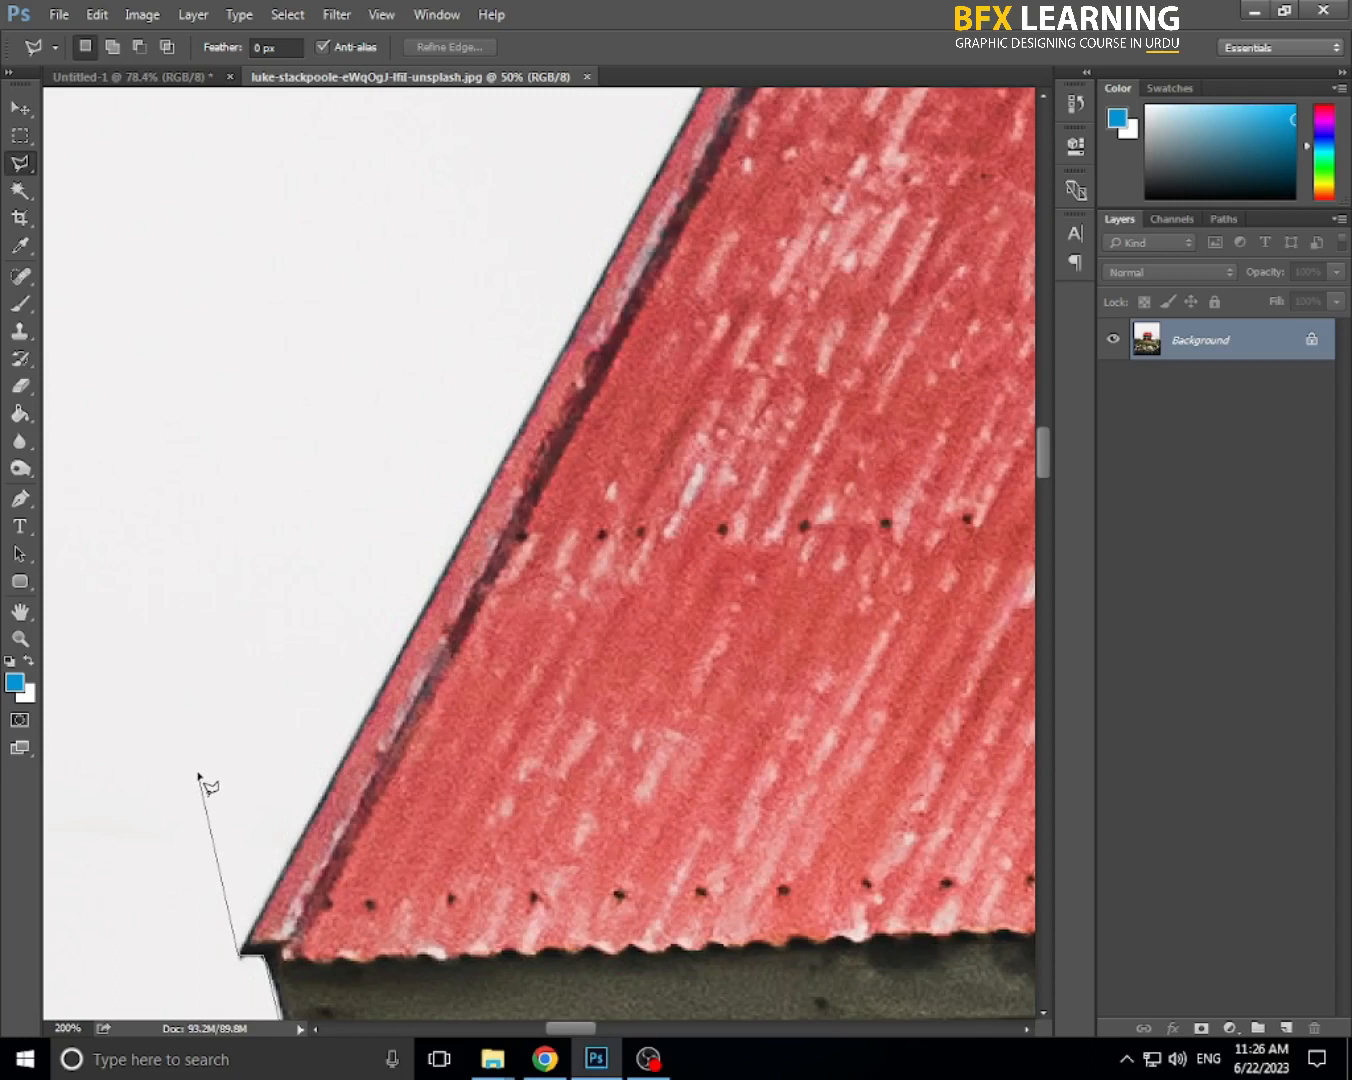
{"action": "scroll", "coordinate": [215, 816], "scroll_direction": "down", "scroll_amount": 3}
{"action": "left_click", "coordinate": [286, 742]}
{"action": "left_click", "coordinate": [483, 741]}
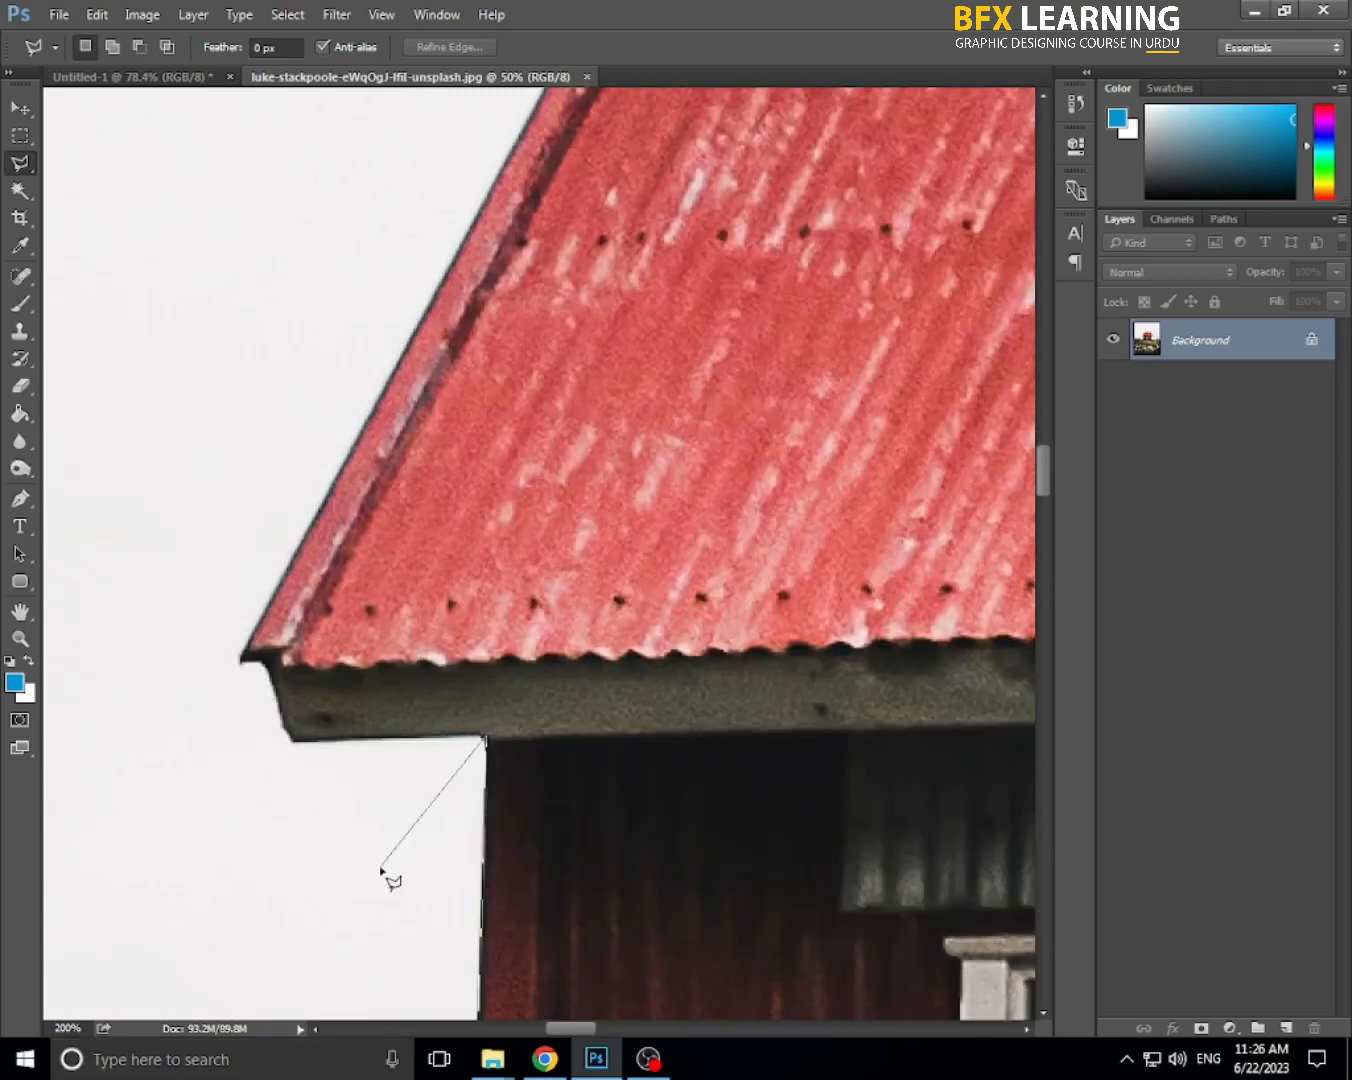
- Trace the outline around the left end of the eaves and up the roof's left slope to the ridge corner
{"action": "left_click", "coordinate": [294, 742]}
{"action": "left_click", "coordinate": [241, 656]}
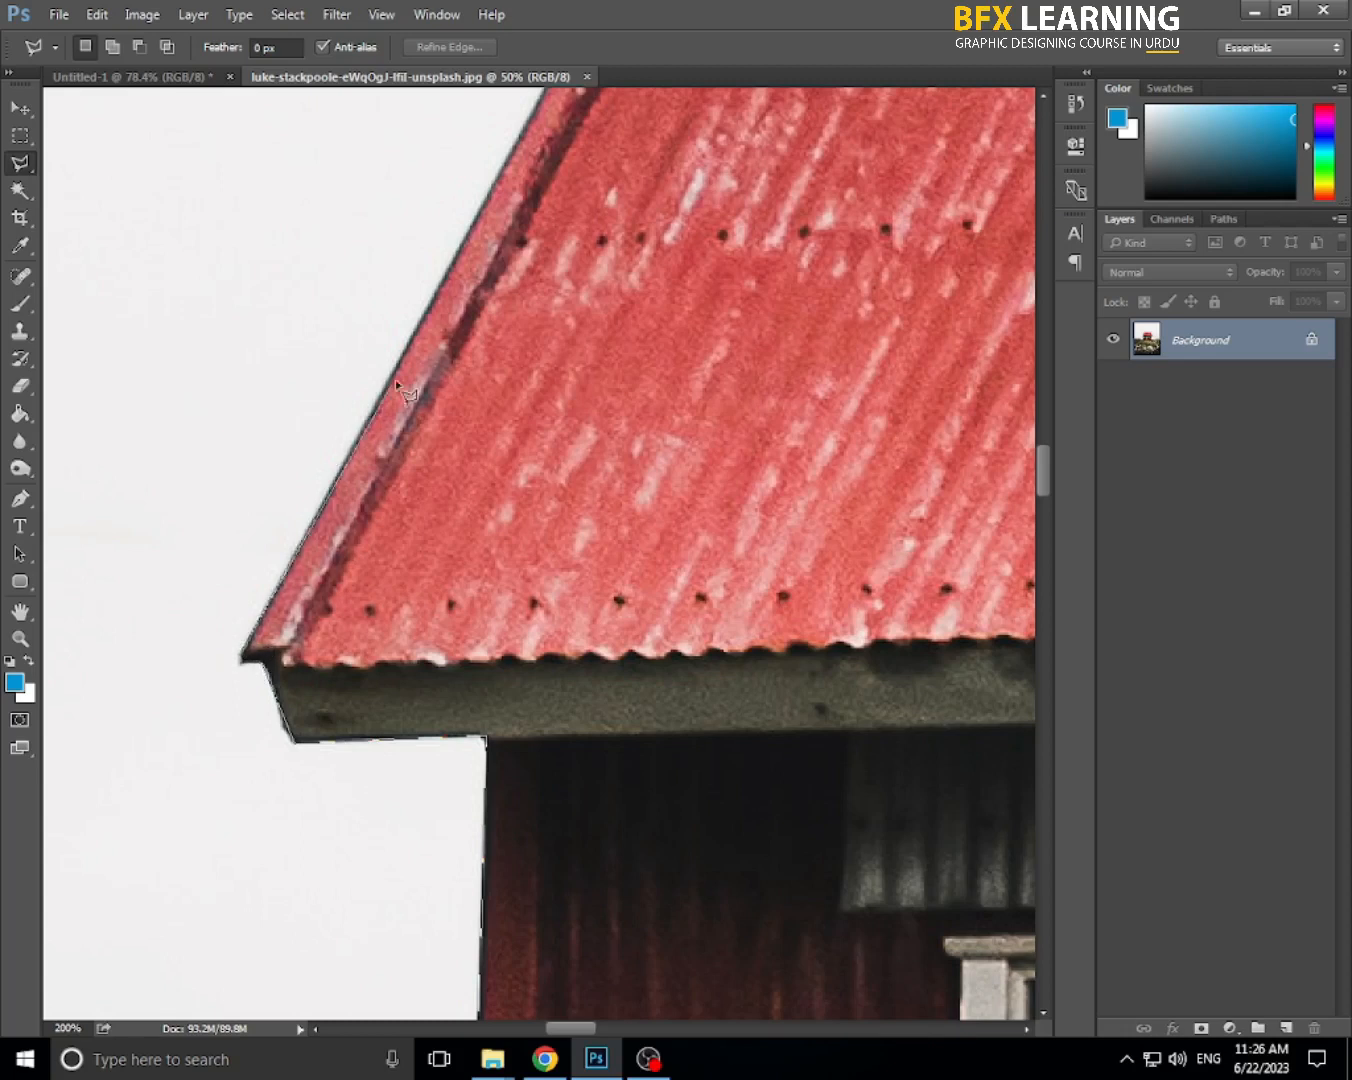
{"action": "mouse_move", "coordinate": [504, 341]}
{"action": "left_mouse_down"}
{"action": "mouse_move", "coordinate": [468, 543]}
{"action": "mouse_move", "coordinate": [385, 761]}
{"action": "left_mouse_up"}
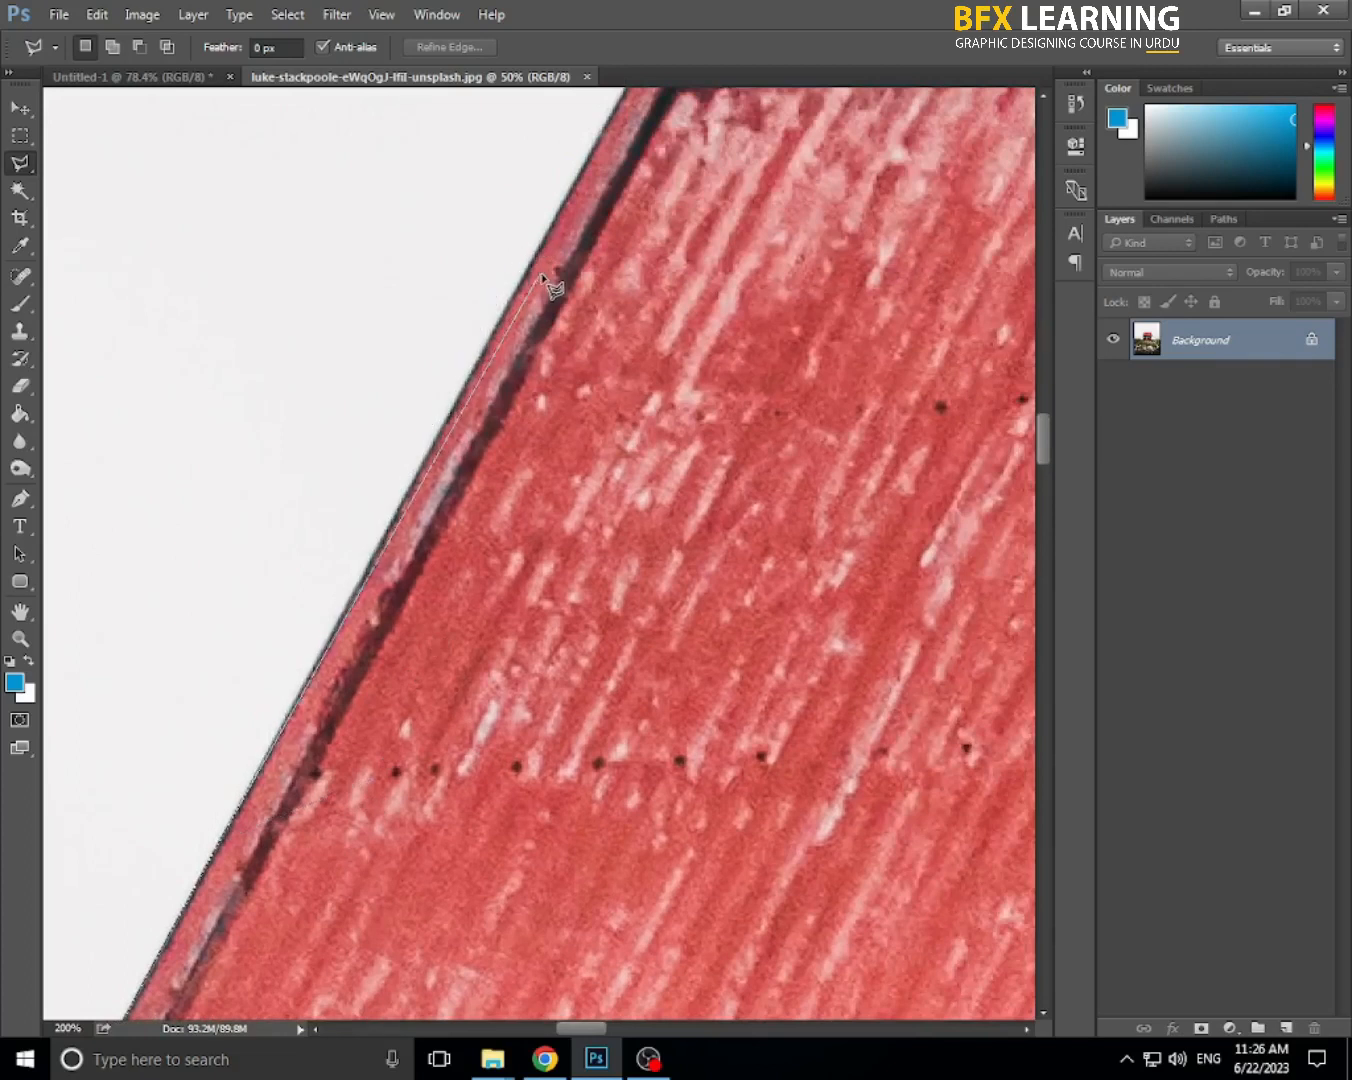
{"action": "scroll", "coordinate": [722, 278], "scroll_direction": "down", "scroll_amount": 1}
{"action": "left_click_drag", "start_coordinate": [703, 268], "coordinate": [596, 438]}
{"action": "left_click", "coordinate": [613, 311]}
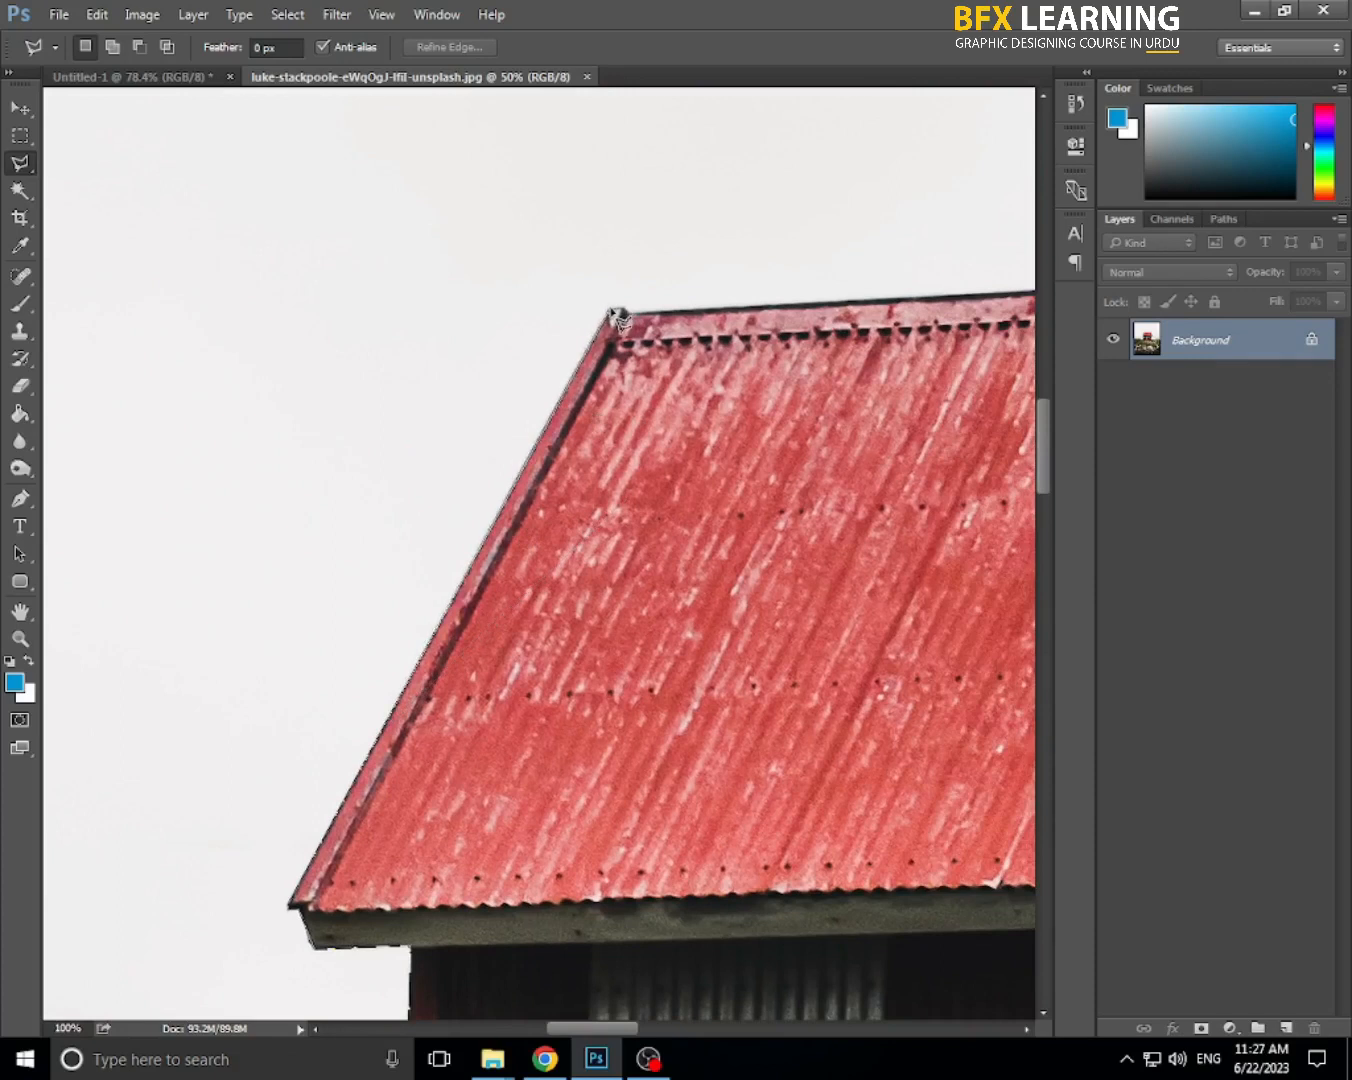
- Trace the outline around the ridge cap and along the roof's top edge to the gable peak
{"action": "scroll", "coordinate": [618, 316], "scroll_direction": "up", "scroll_amount": 1}
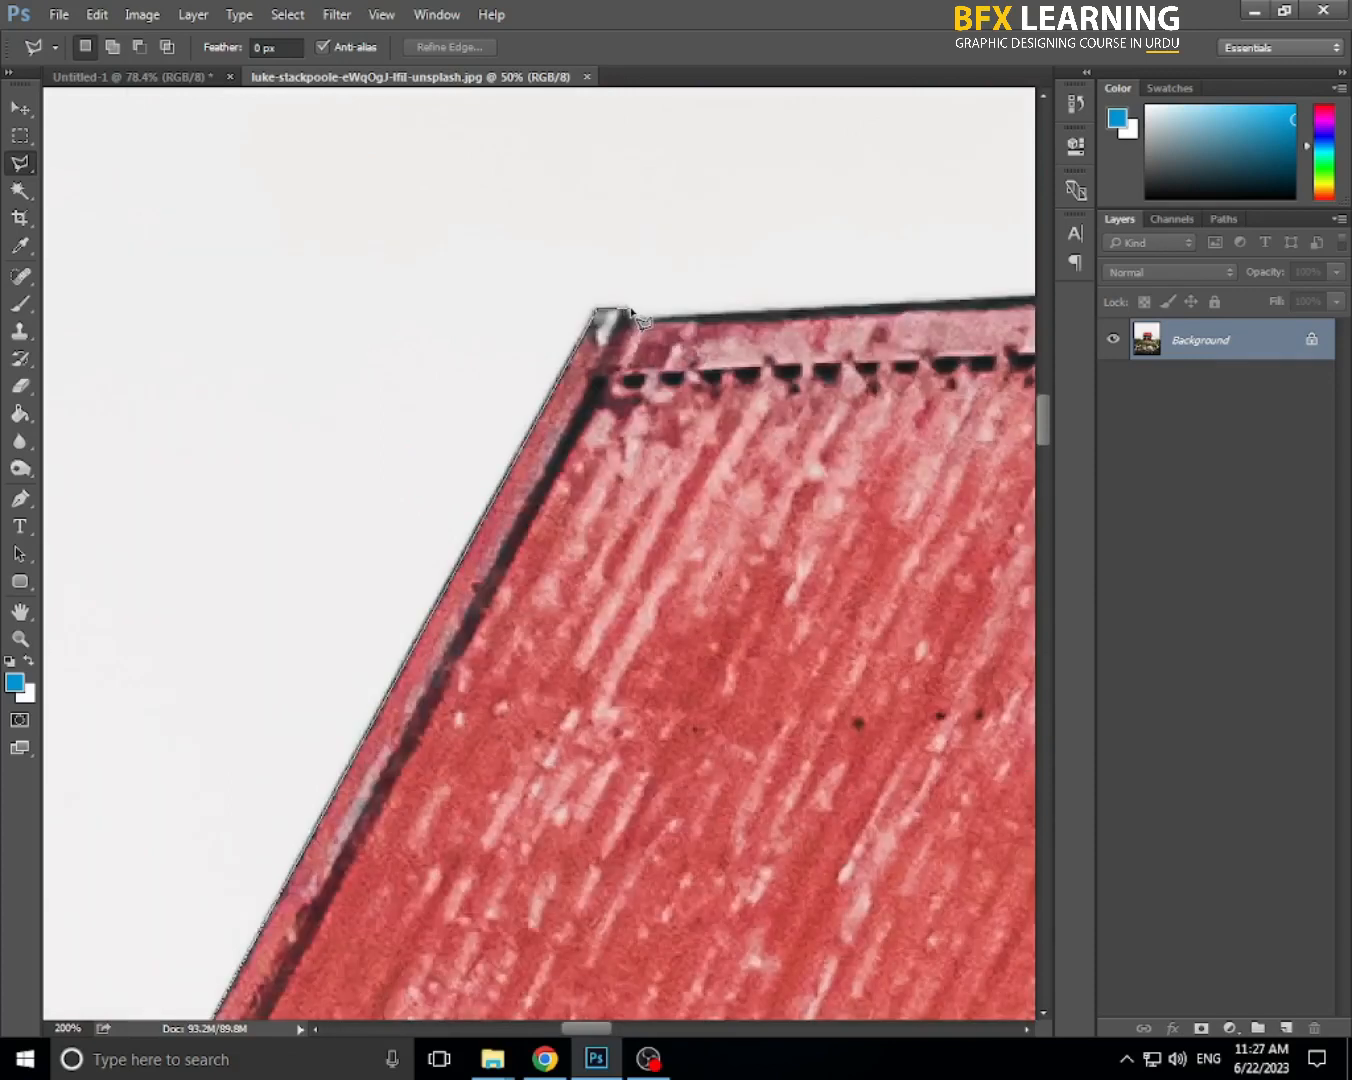
{"action": "left_click", "coordinate": [627, 308]}
{"action": "left_click", "coordinate": [630, 319]}
{"action": "left_click_drag", "start_coordinate": [630, 319], "coordinate": [124, 403]}
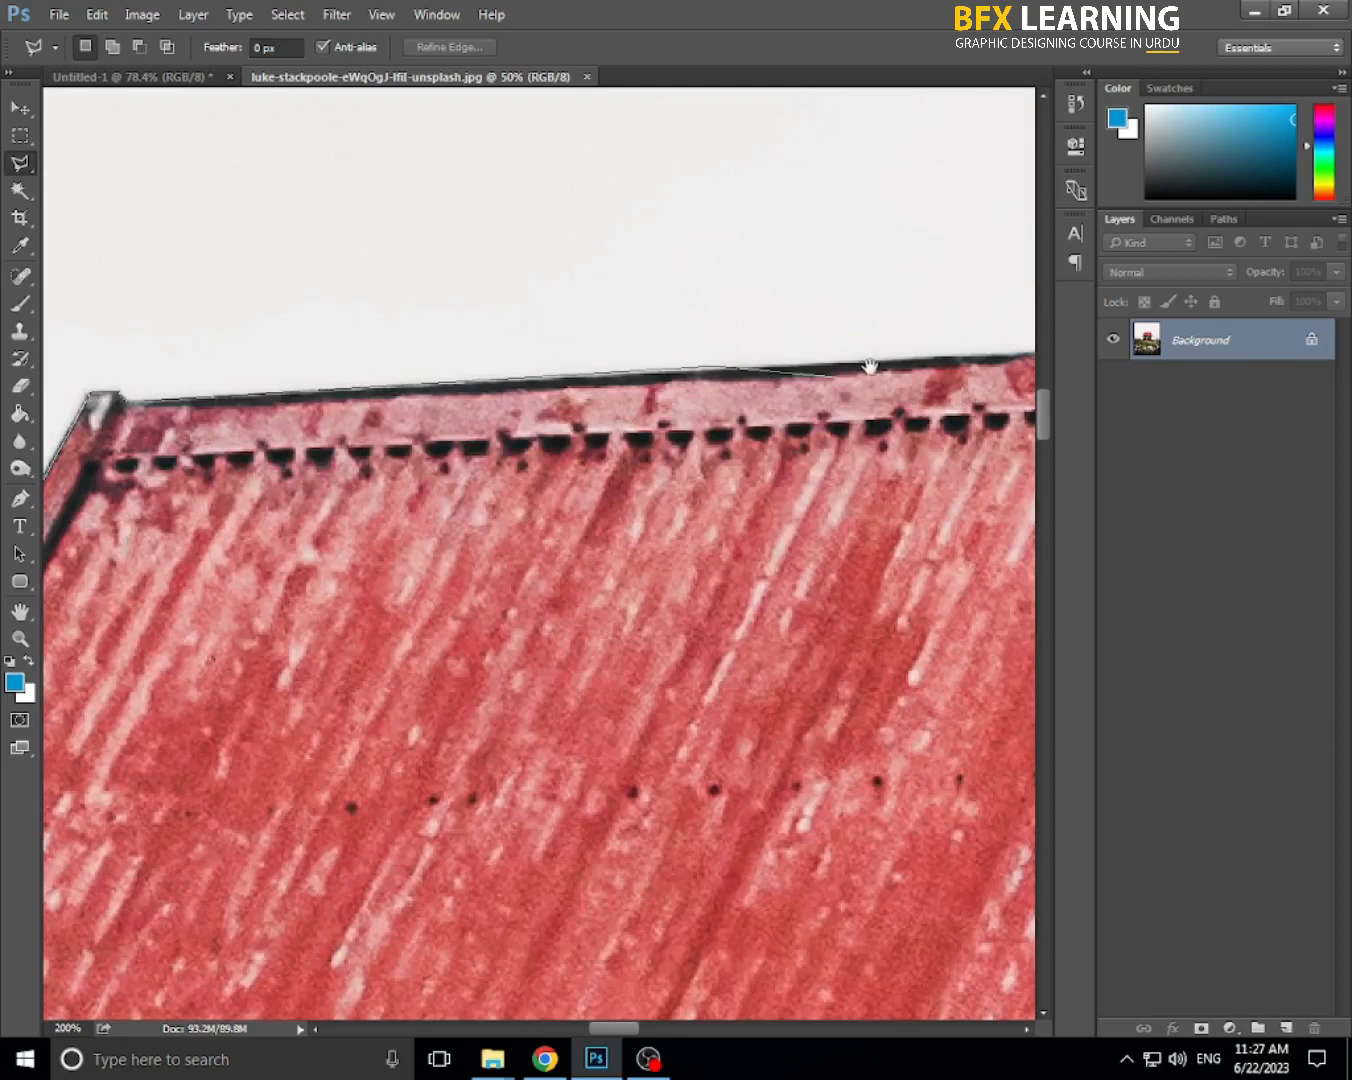
{"action": "left_click_drag", "start_coordinate": [868, 367], "coordinate": [518, 376]}
{"action": "mouse_move", "coordinate": [818, 362]}
{"action": "left_mouse_down"}
{"action": "mouse_move", "coordinate": [422, 384]}
{"action": "mouse_move", "coordinate": [217, 367]}
{"action": "left_mouse_up"}
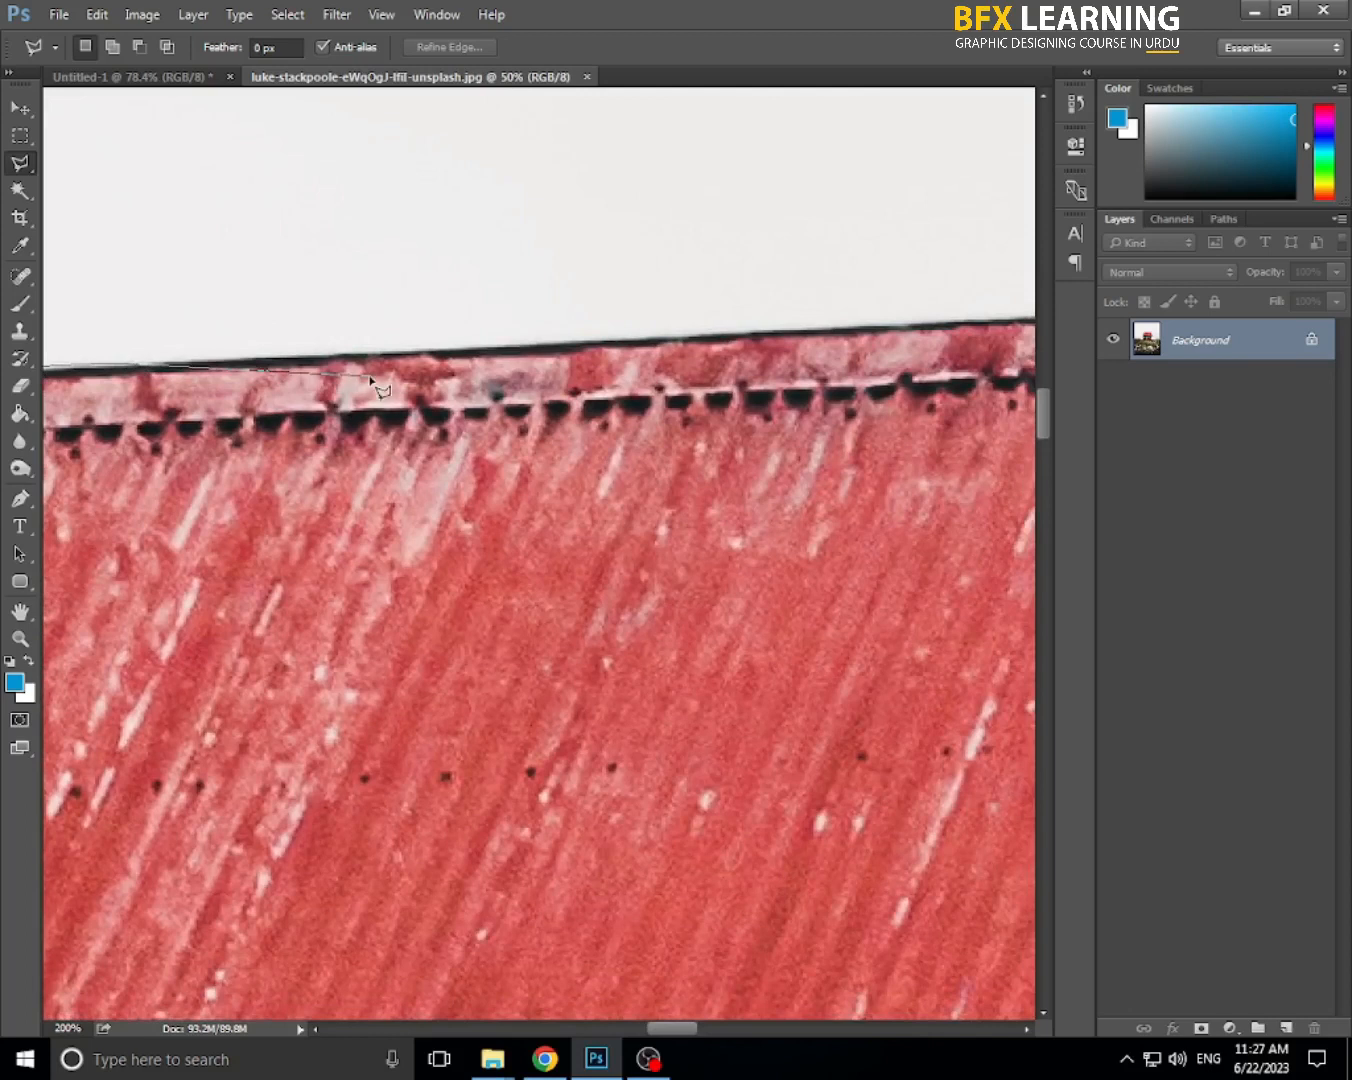
{"action": "key", "text": "ctrl+minus"}
{"action": "key", "text": "ctrl+minus"}
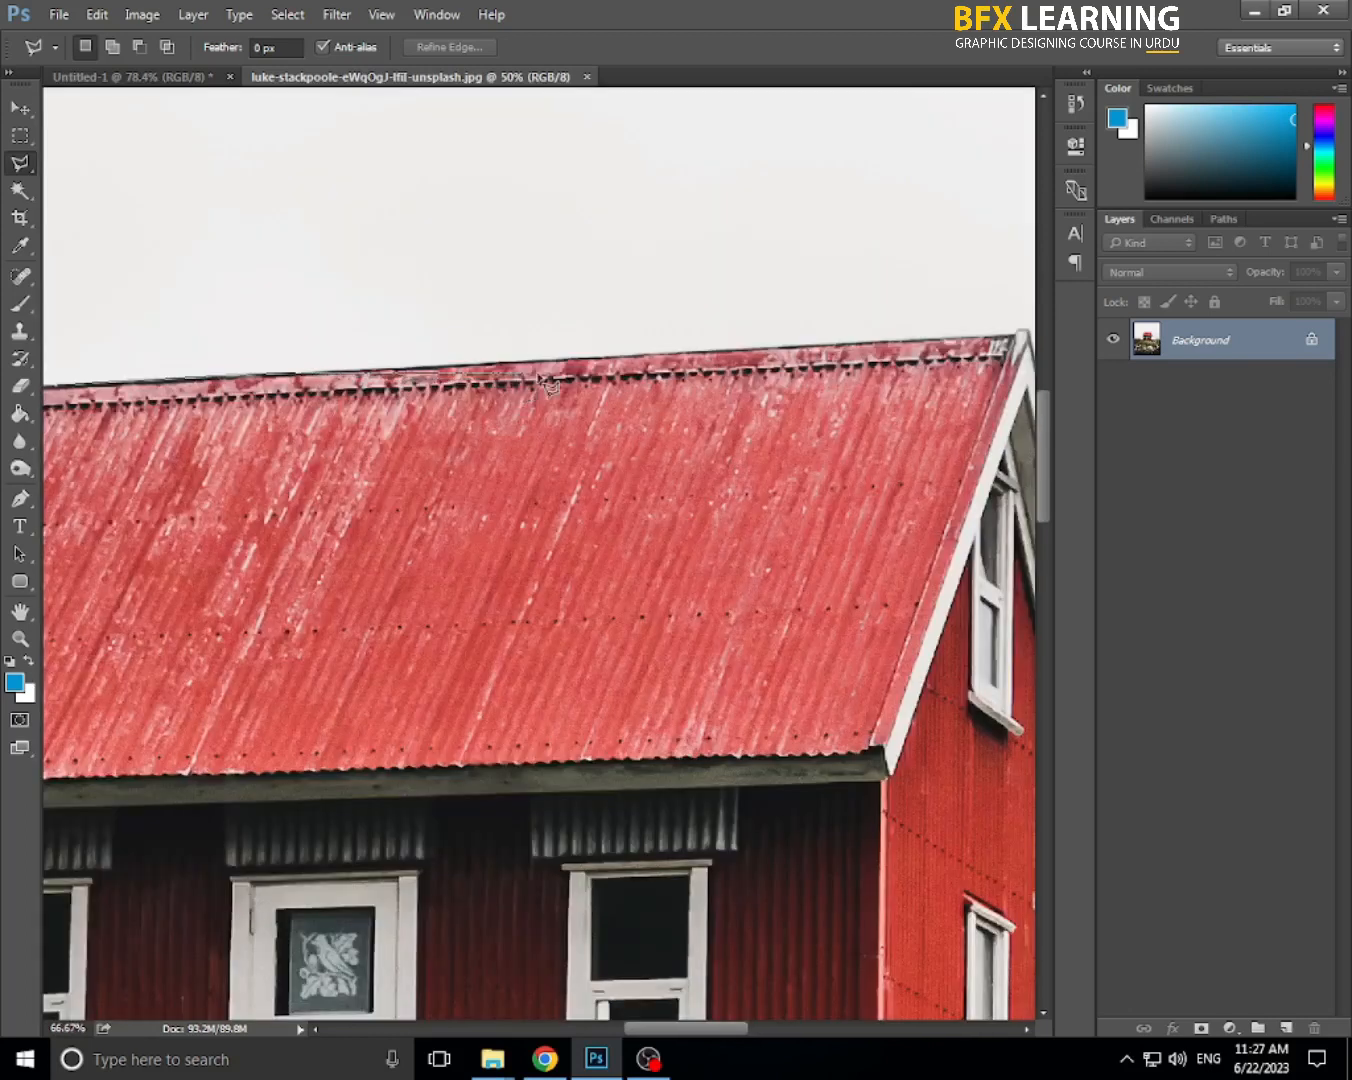
{"action": "left_click_drag", "start_coordinate": [1022, 338], "coordinate": [1000, 336]}
{"action": "left_click", "coordinate": [1003, 330]}
- Trace the outline down the outer edge of the right gable and under its eave to the wall
{"action": "left_click_drag", "start_coordinate": [919, 421], "coordinate": [401, 355]}
{"action": "left_click", "coordinate": [602, 856]}
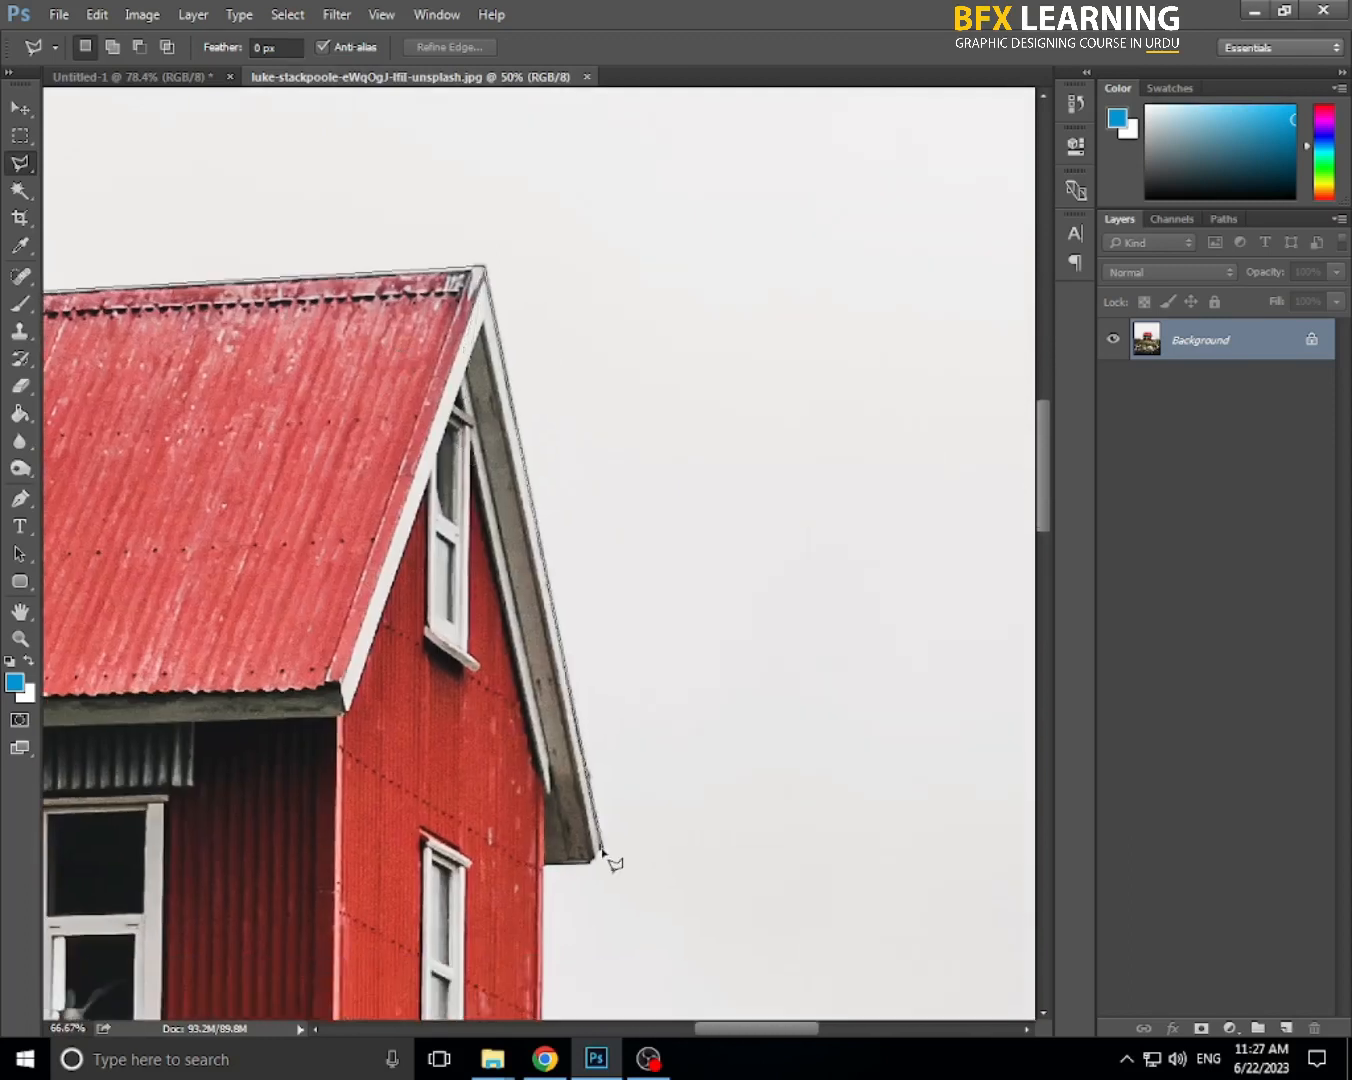
{"action": "left_click", "coordinate": [591, 864]}
{"action": "left_click", "coordinate": [546, 864]}
- Trace the outline down the house's right wall and across the grass to the start of the distant hill
{"action": "left_click_drag", "start_coordinate": [581, 662], "coordinate": [664, 174]}
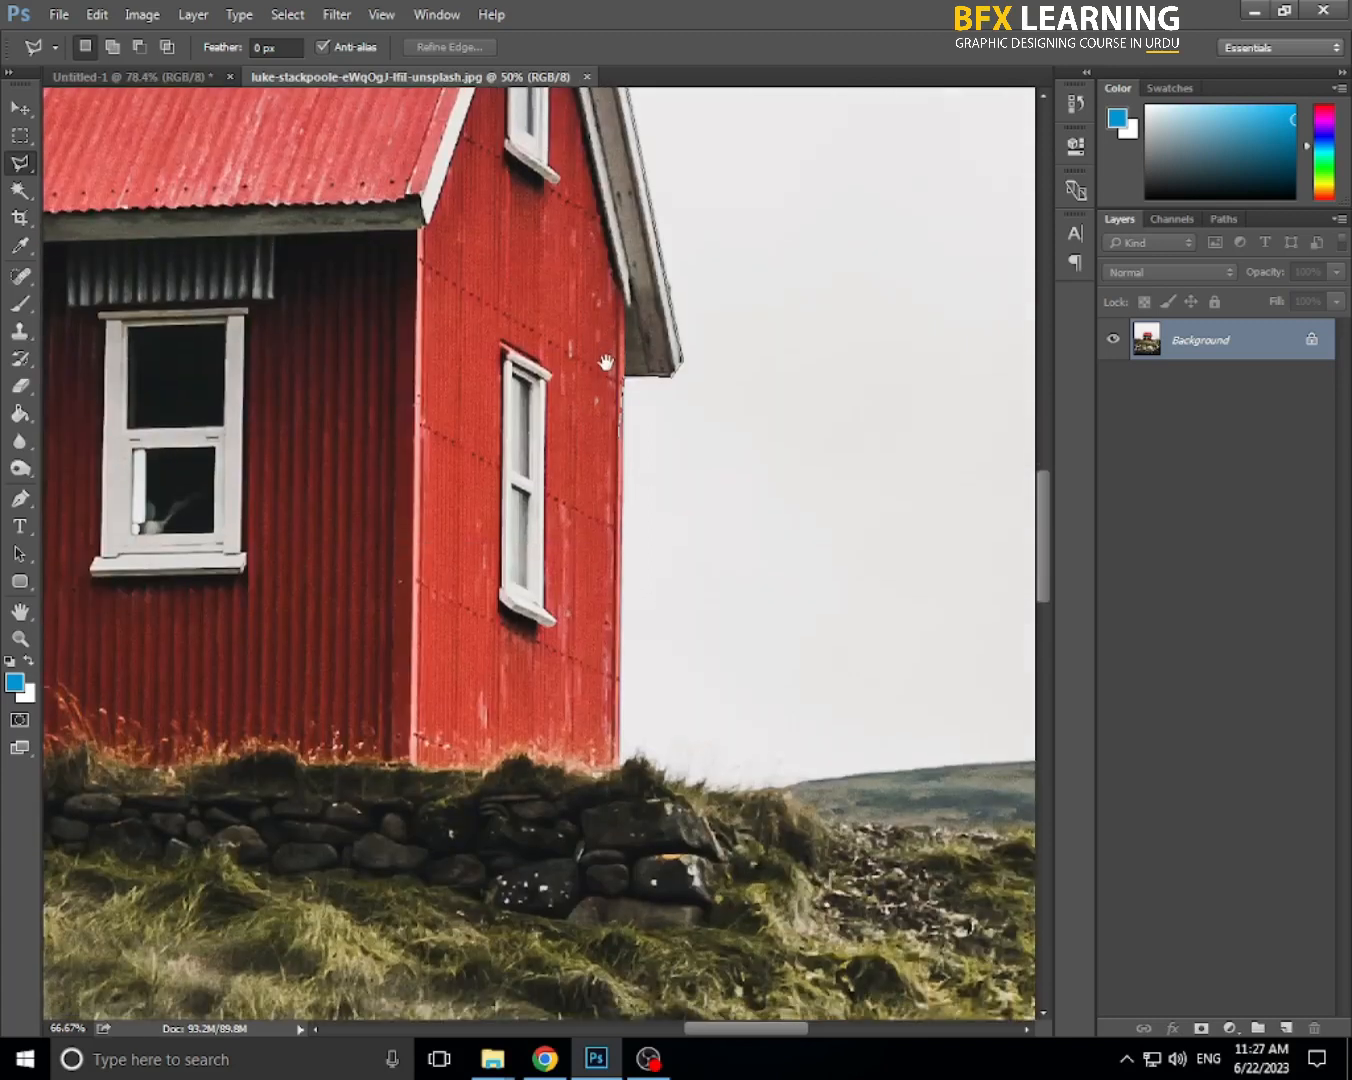
{"action": "left_click", "coordinate": [618, 766]}
{"action": "left_click", "coordinate": [698, 788]}
{"action": "left_click", "coordinate": [776, 788]}
- Trace the outline along the distant hill's skyline to the right edge of the photo
{"action": "left_click_drag", "start_coordinate": [866, 767], "coordinate": [591, 731]}
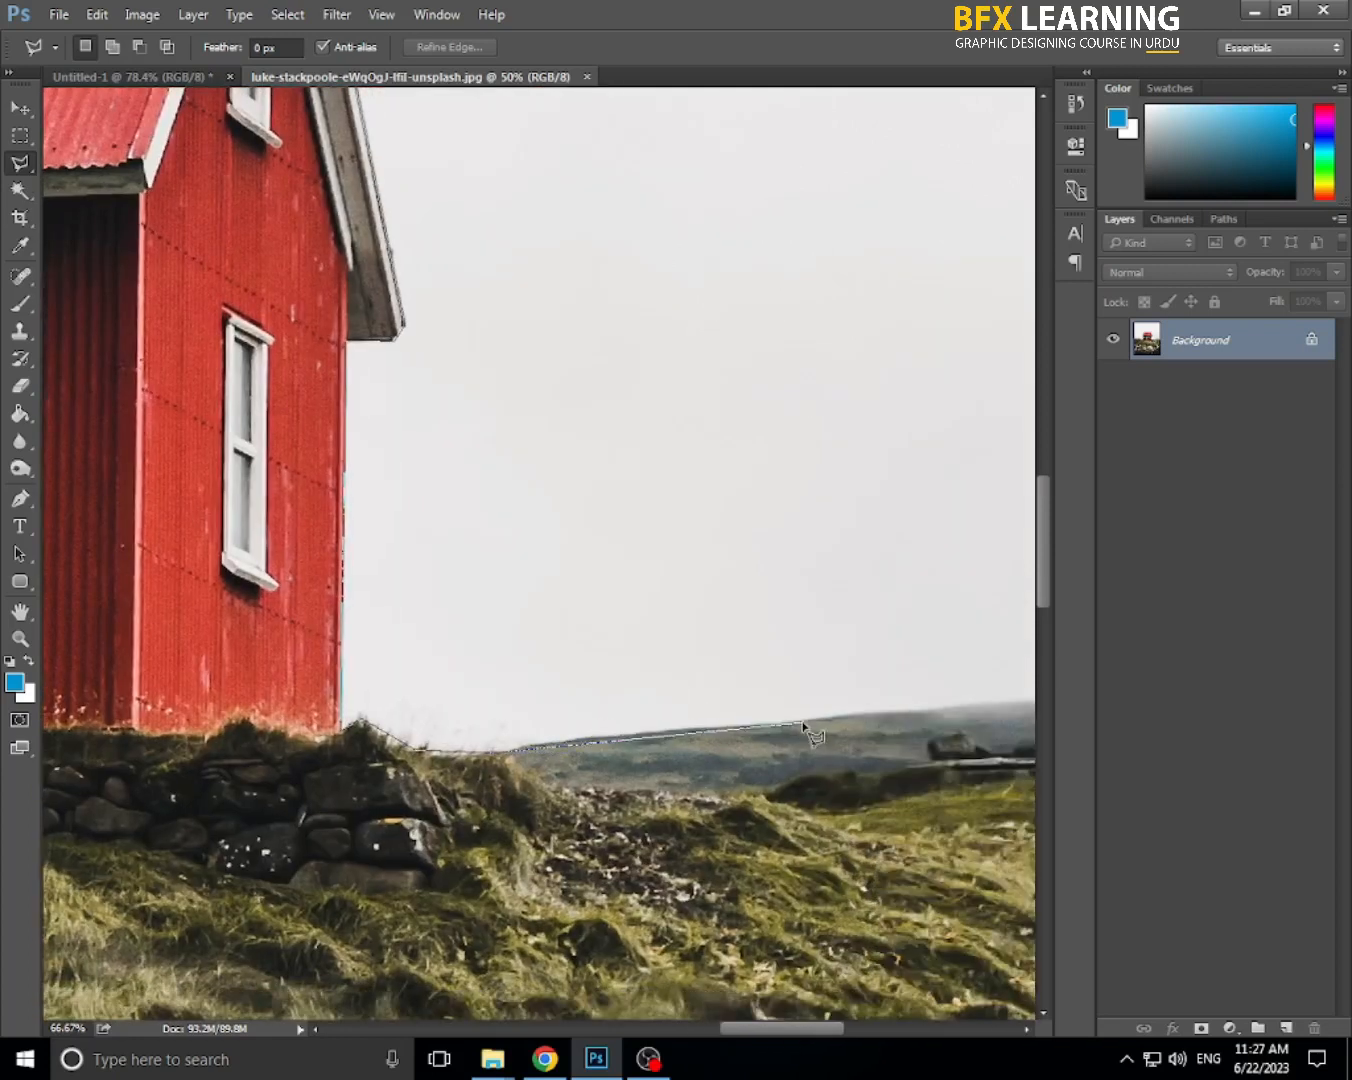
{"action": "left_click_drag", "start_coordinate": [896, 703], "coordinate": [545, 707]}
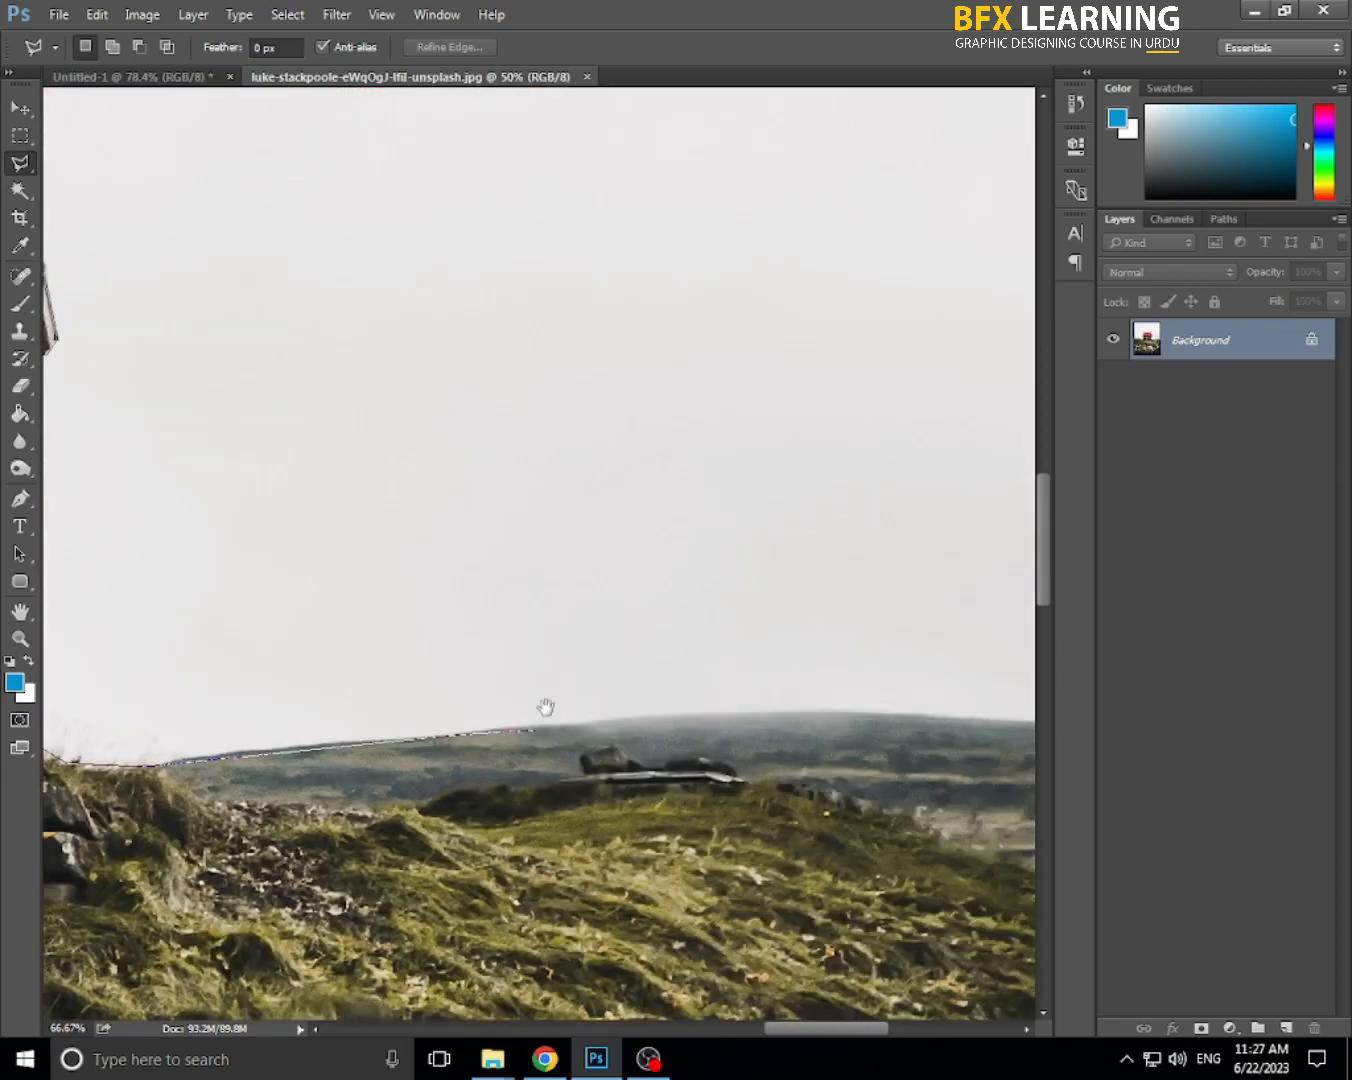
{"action": "left_click", "coordinate": [718, 711]}
{"action": "left_click", "coordinate": [867, 714]}
{"action": "left_click_drag", "start_coordinate": [897, 719], "coordinate": [563, 705]}
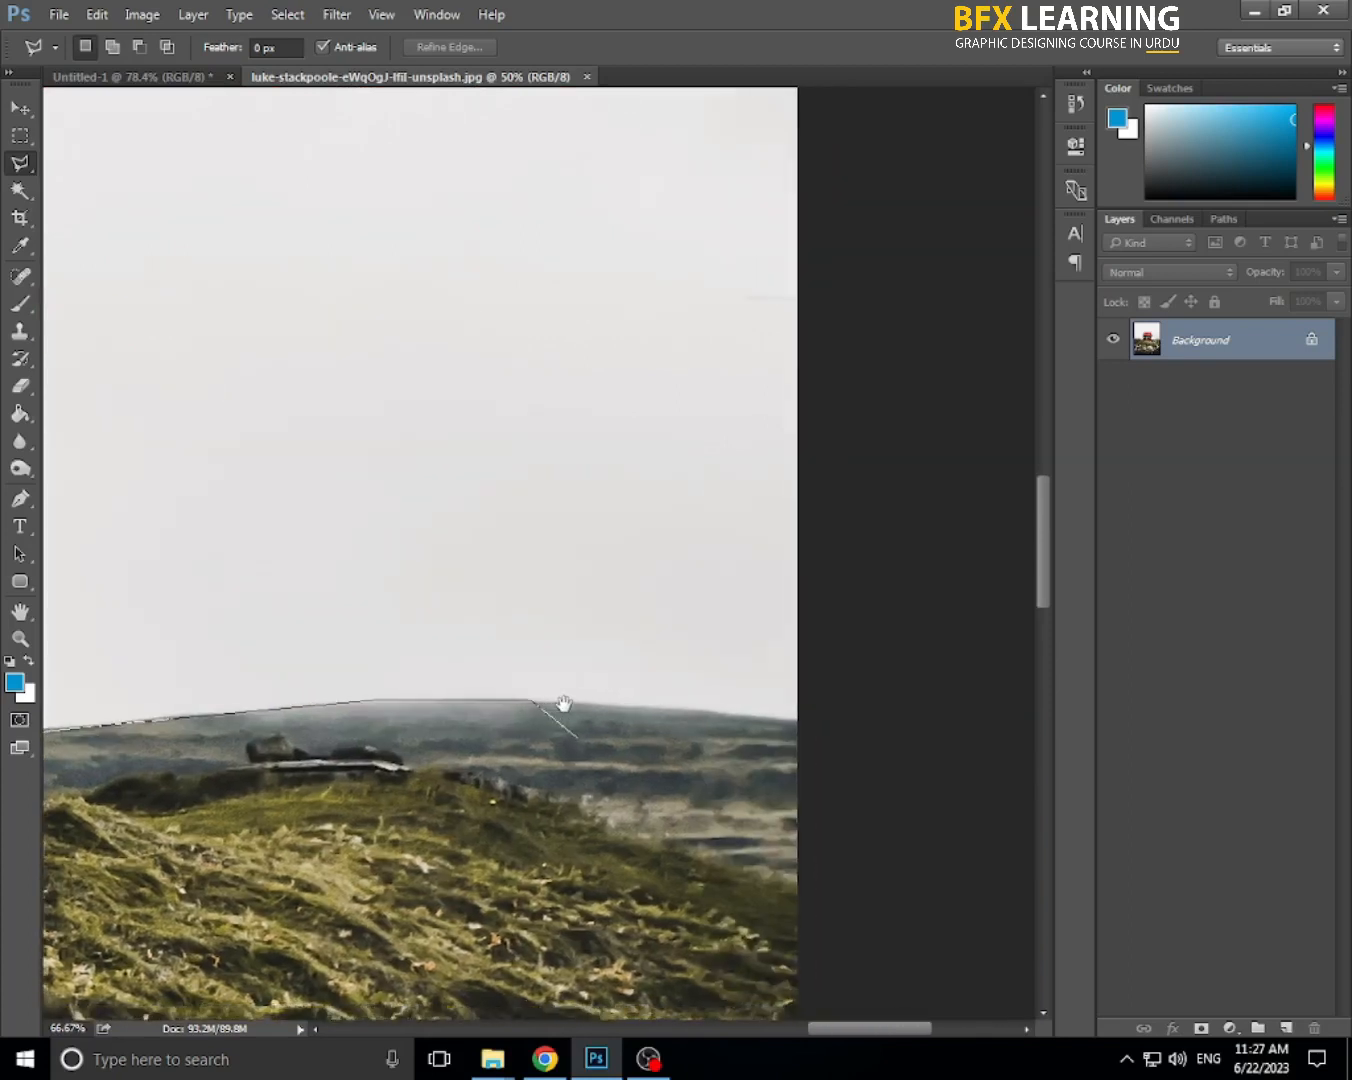
{"action": "left_click", "coordinate": [798, 719]}
- Carry the outline around the sky's outer corners just beyond the photo and close the selection at its starting point on the hill
{"action": "key", "text": "ctrl+minus"}
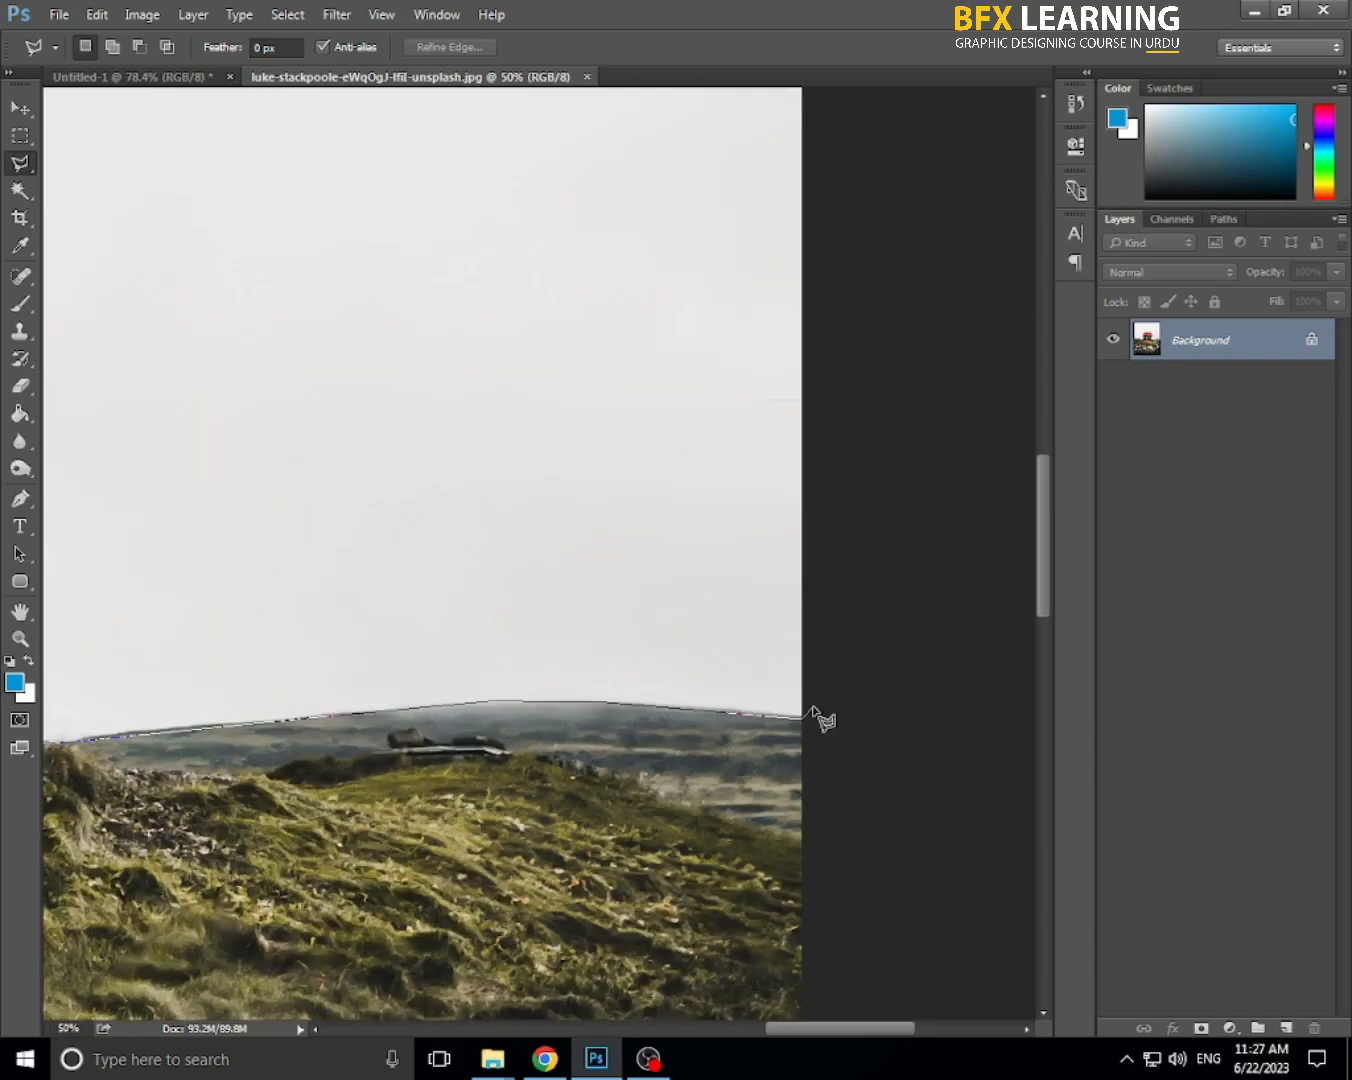
{"action": "scroll", "coordinate": [813, 708], "scroll_direction": "down", "scroll_amount": 2}
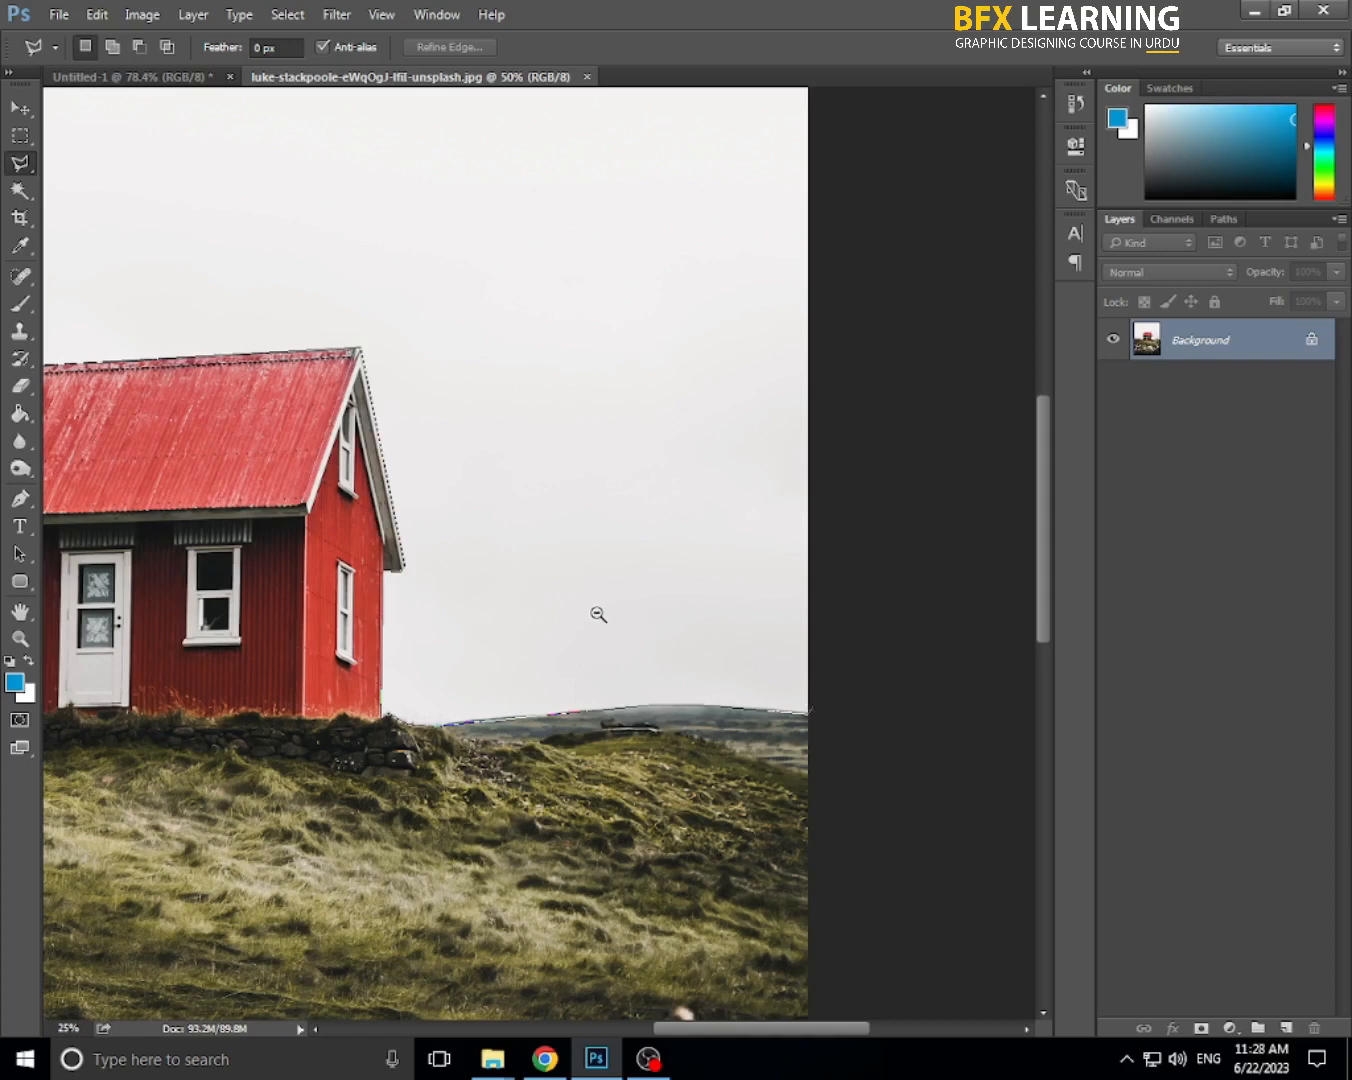
{"action": "left_click", "coordinate": [554, 541], "text": "alt"}
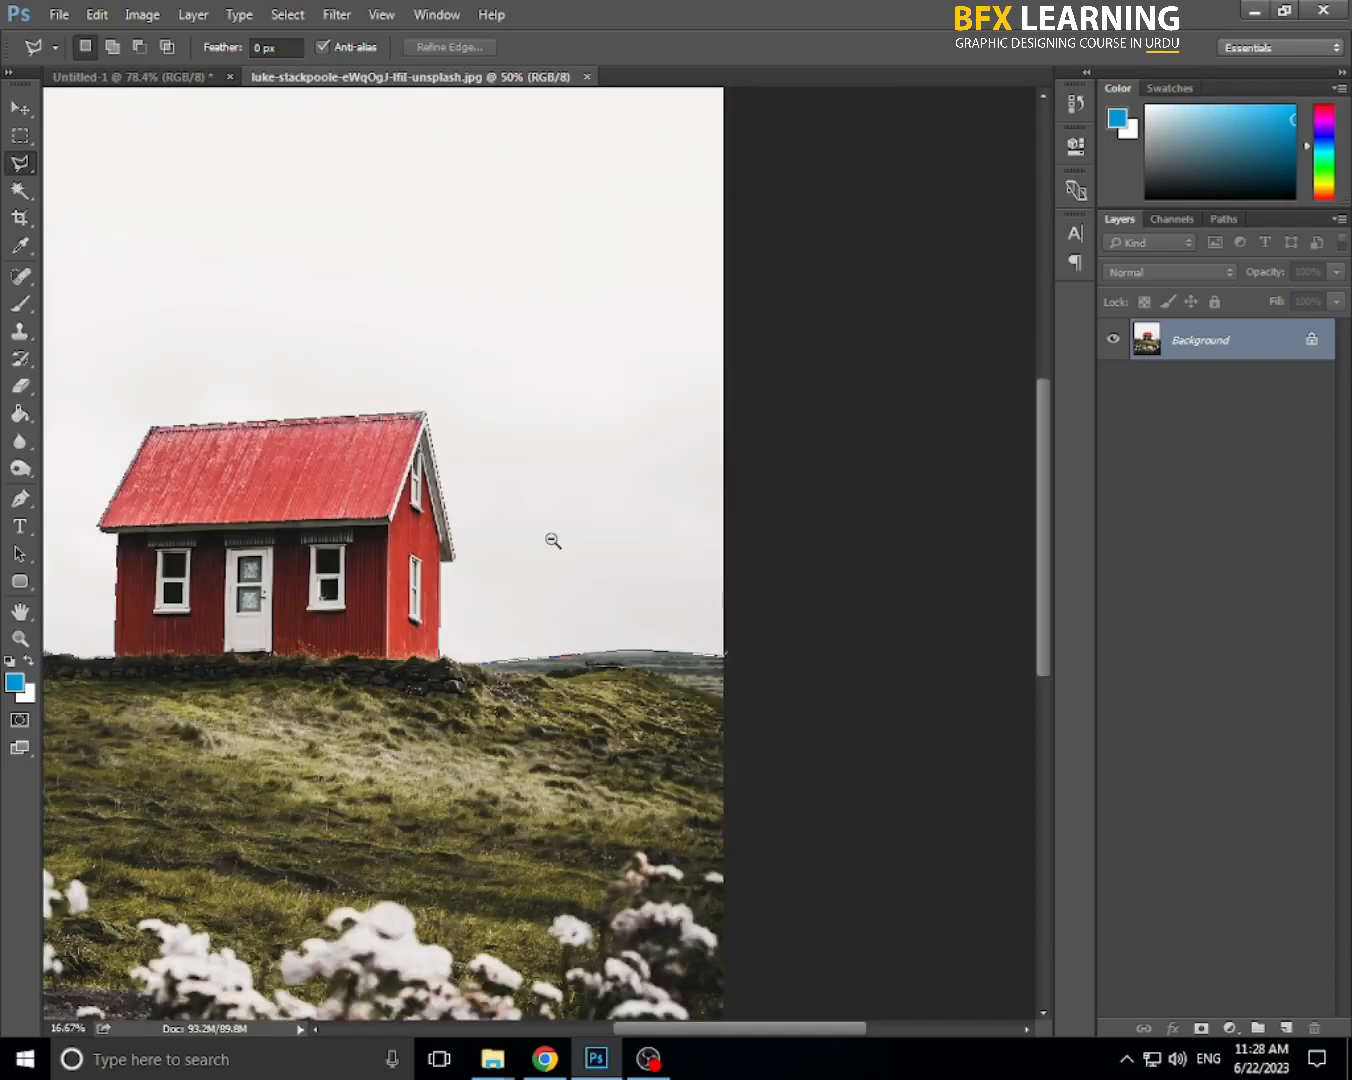
{"action": "left_click", "coordinate": [554, 540], "text": "ctrl"}
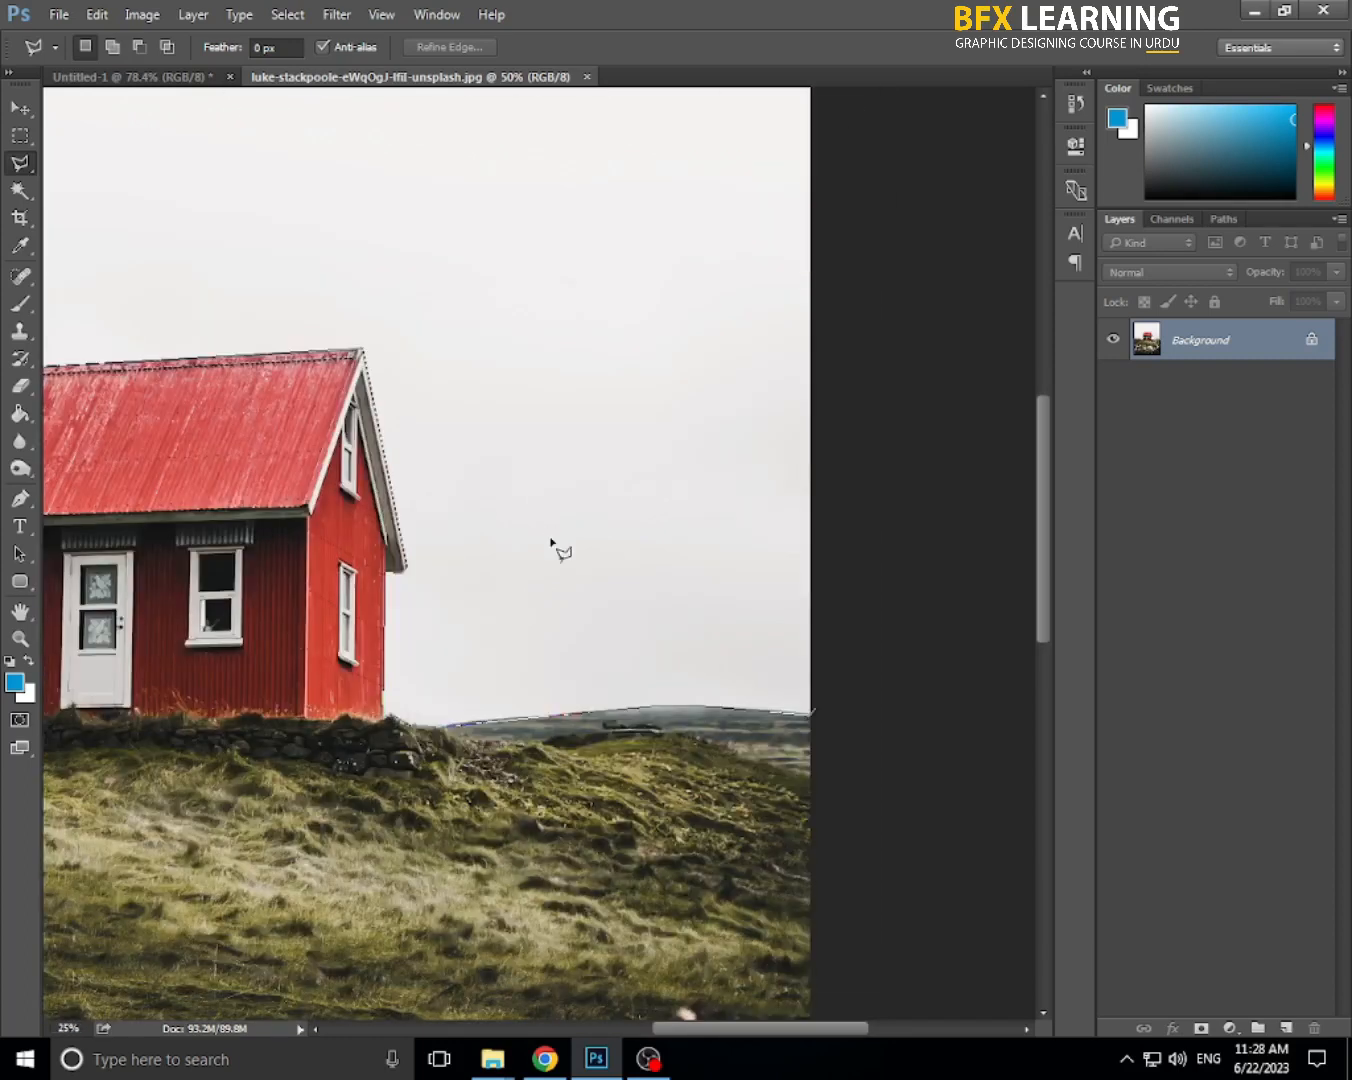
{"action": "left_click", "coordinate": [605, 577], "text": "alt"}
{"action": "left_click_drag", "start_coordinate": [643, 537], "coordinate": [794, 551]}
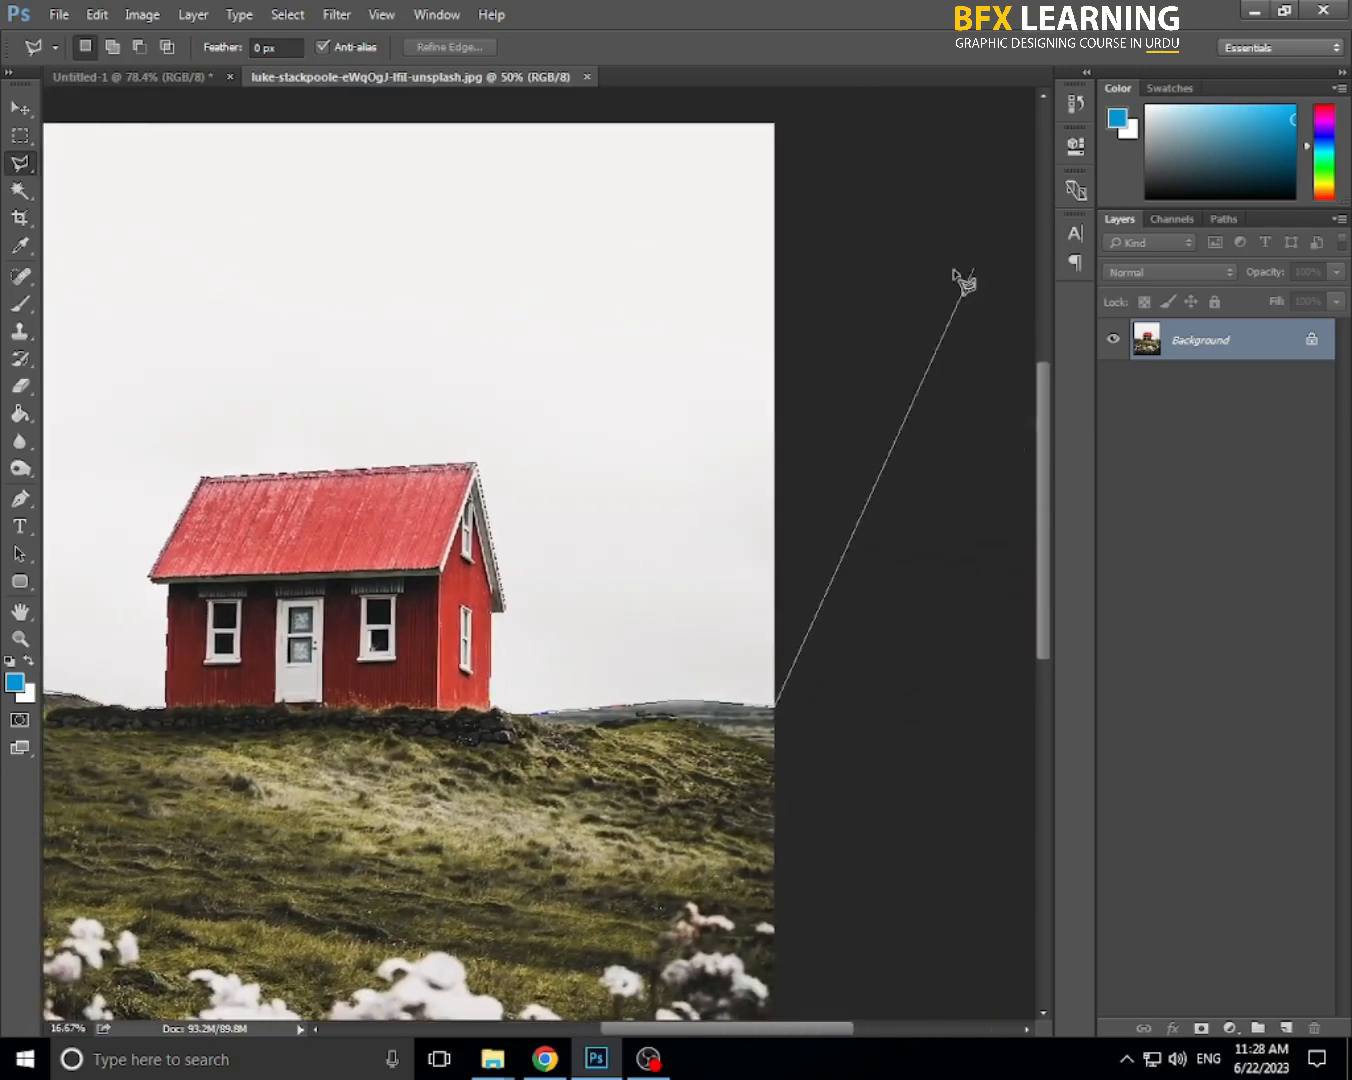
{"action": "left_click", "coordinate": [777, 113]}
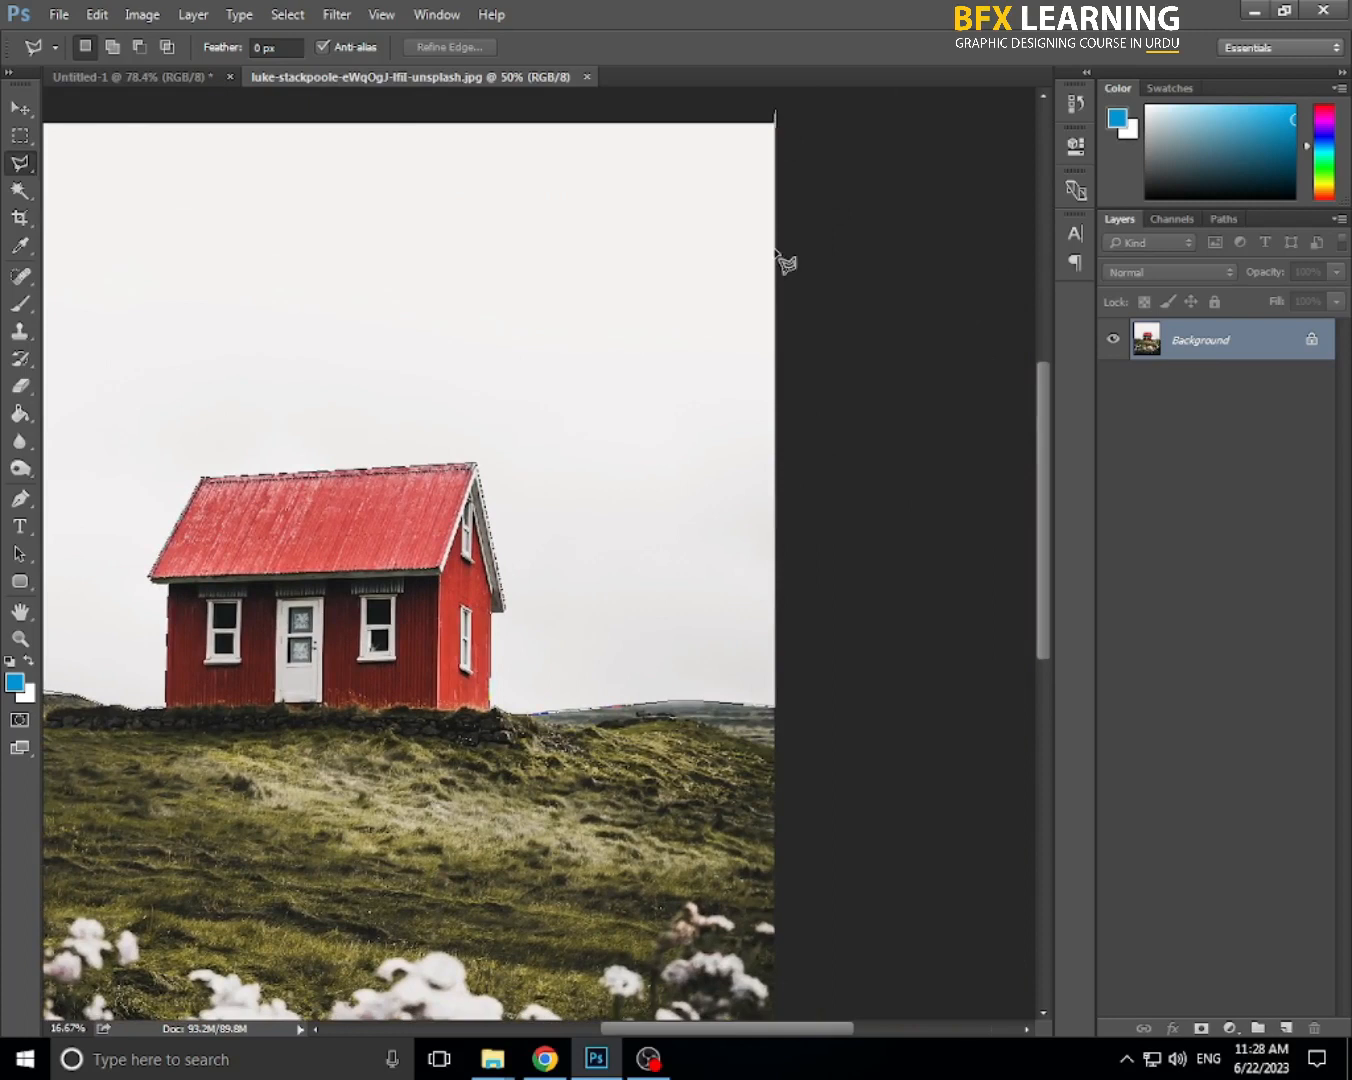
{"action": "key", "text": "ctrl+minus"}
{"action": "left_click", "coordinate": [171, 123]}
{"action": "left_click", "coordinate": [173, 481]}
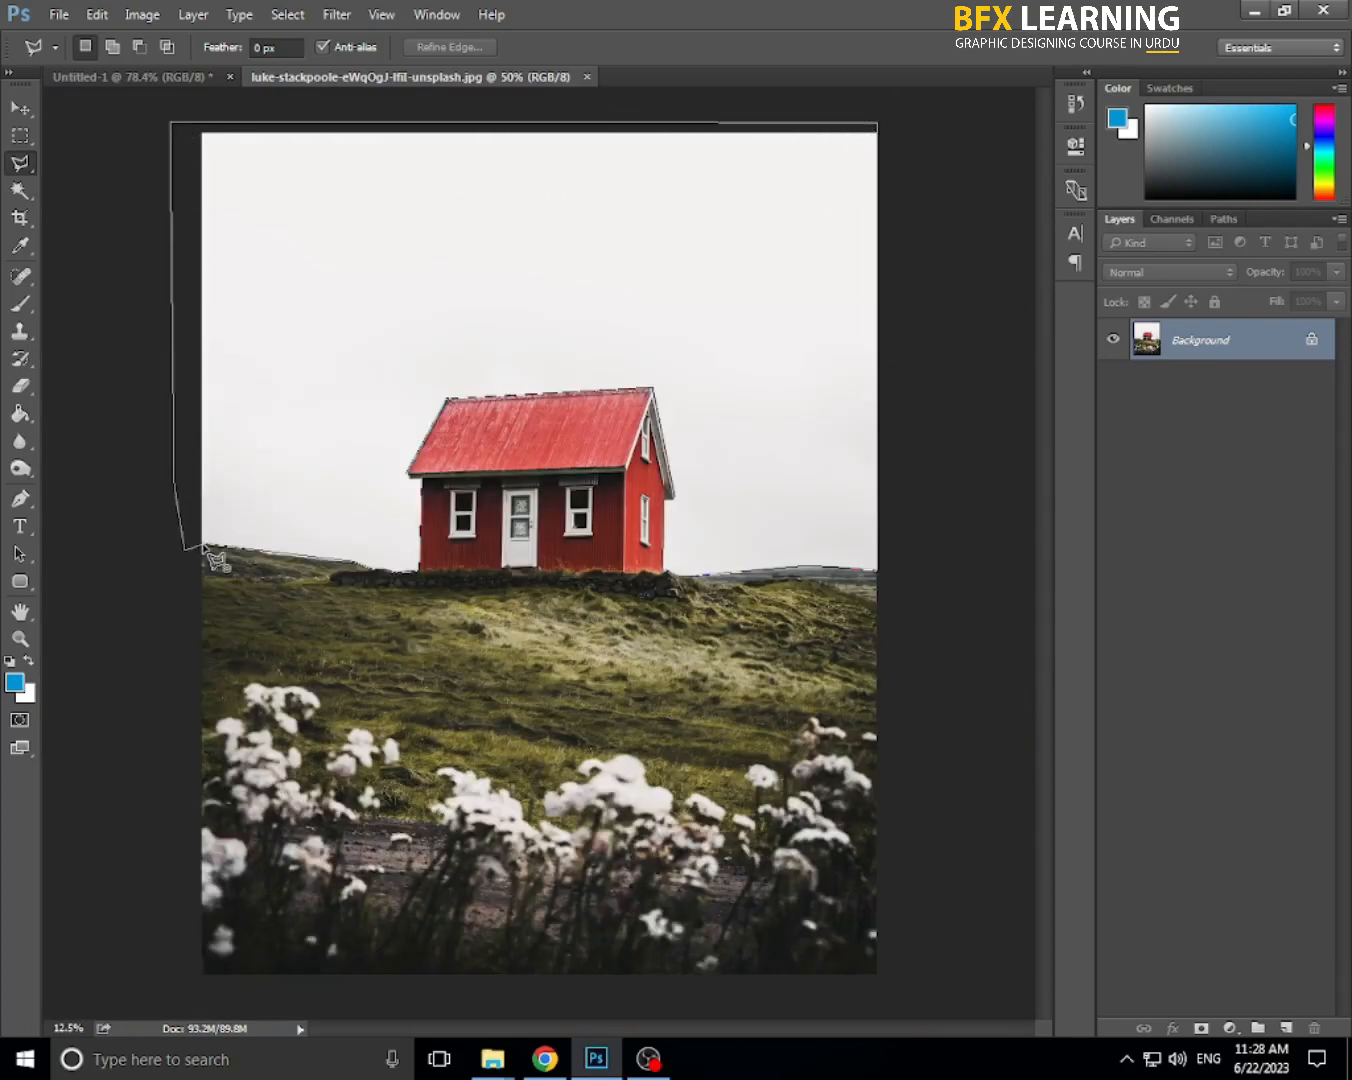
{"action": "left_click", "coordinate": [216, 562]}
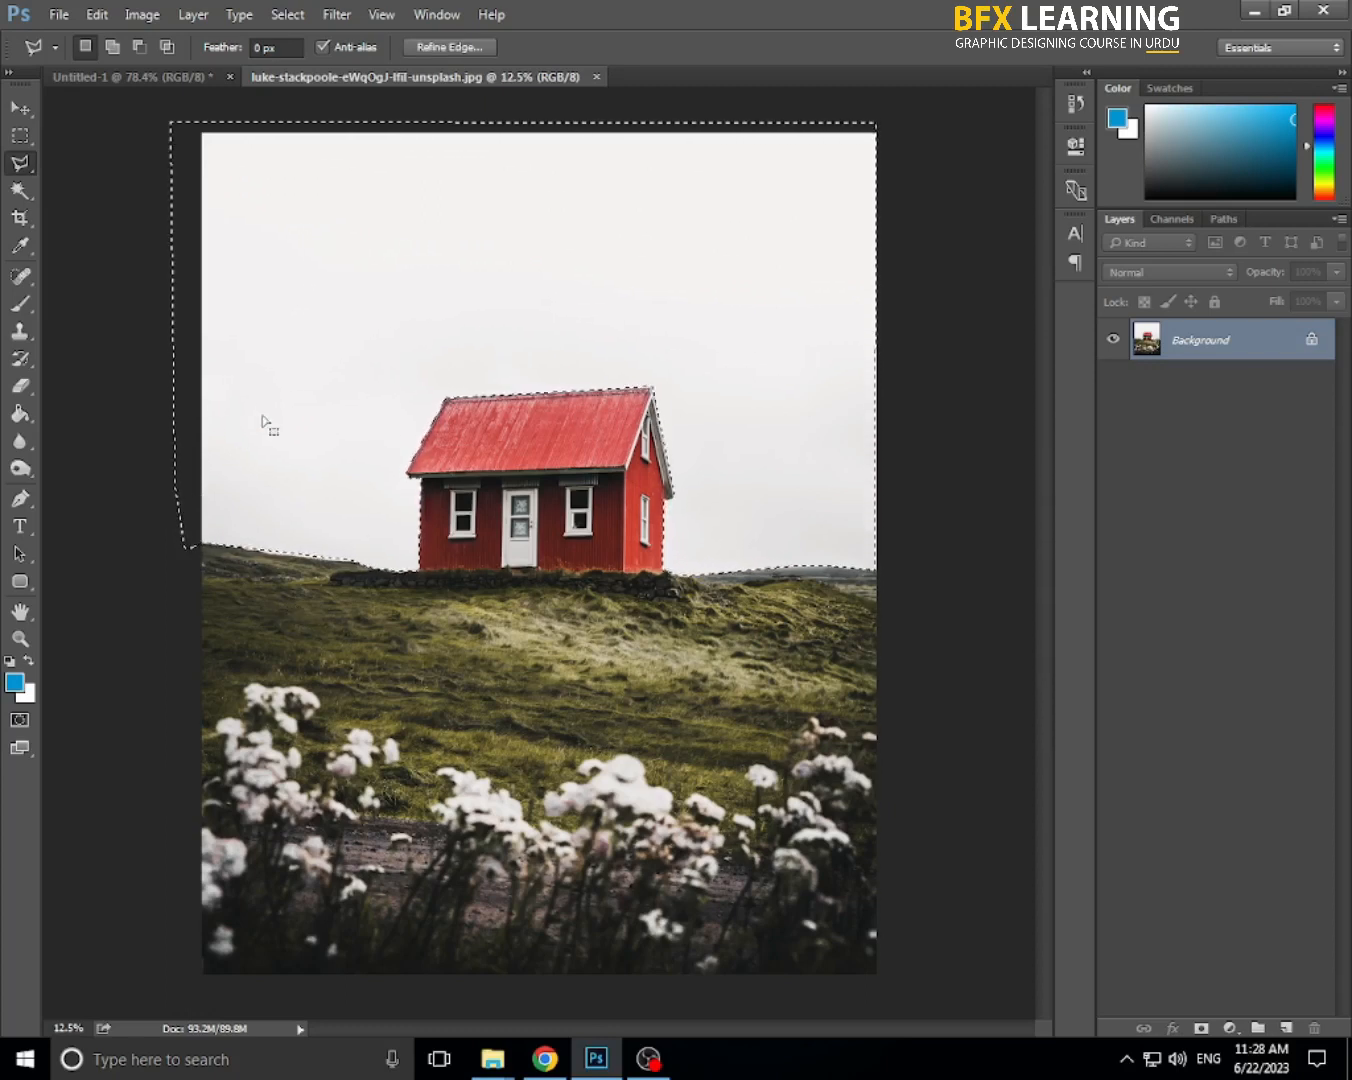
- Invert the sky selection to select the house, hill and flowers
{"action": "right_click", "coordinate": [285, 359]}
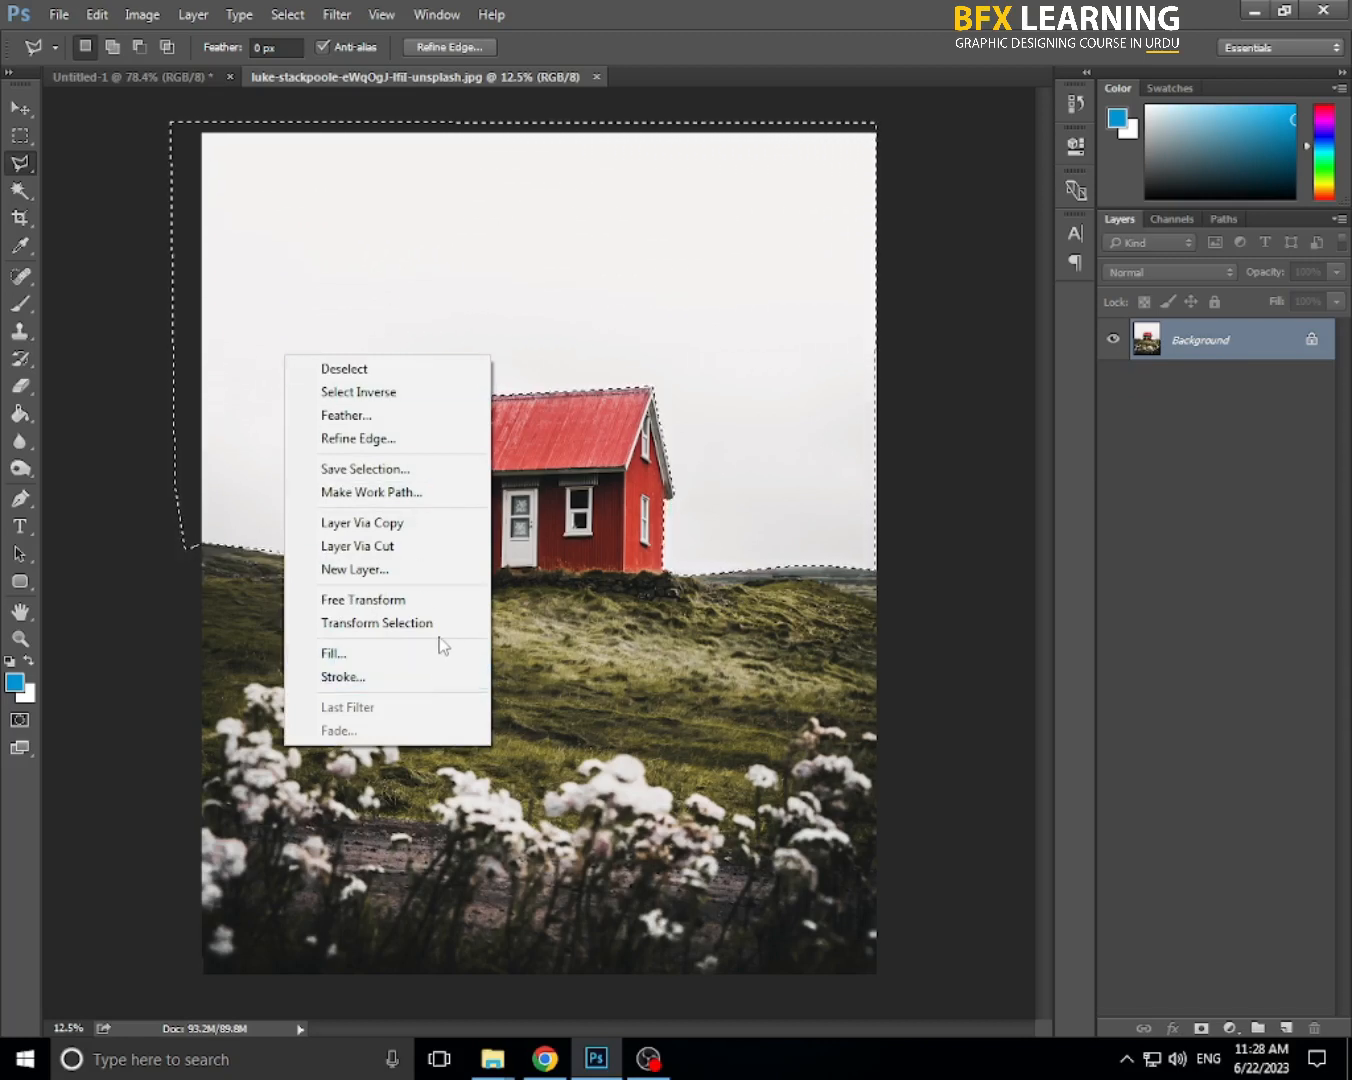
{"action": "left_click", "coordinate": [797, 9]}
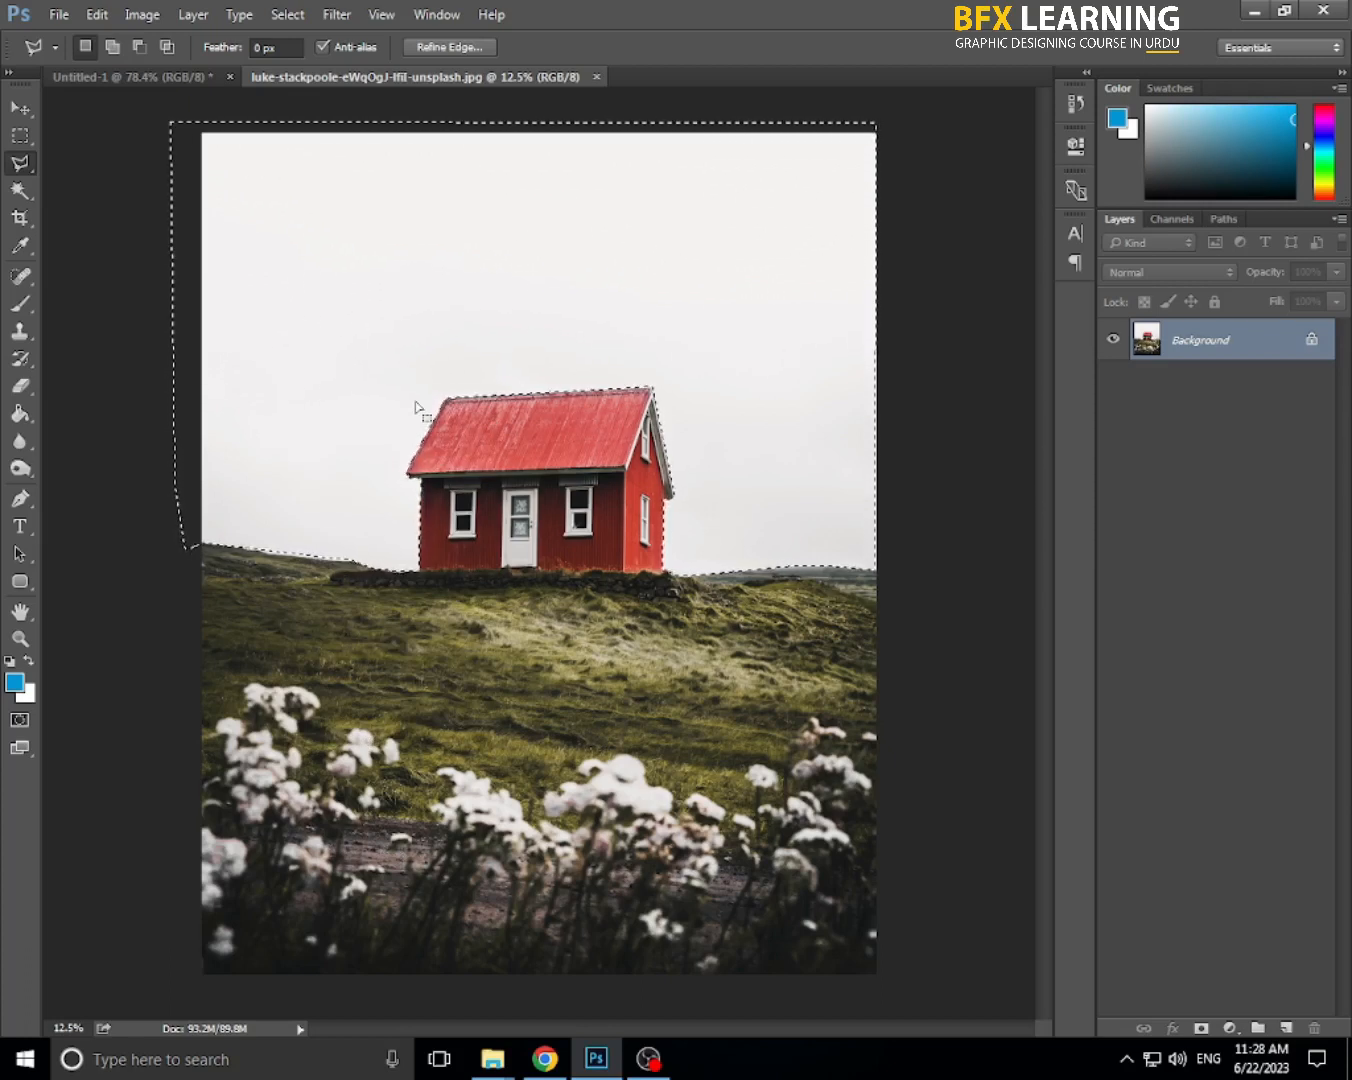
{"action": "right_click", "coordinate": [344, 383]}
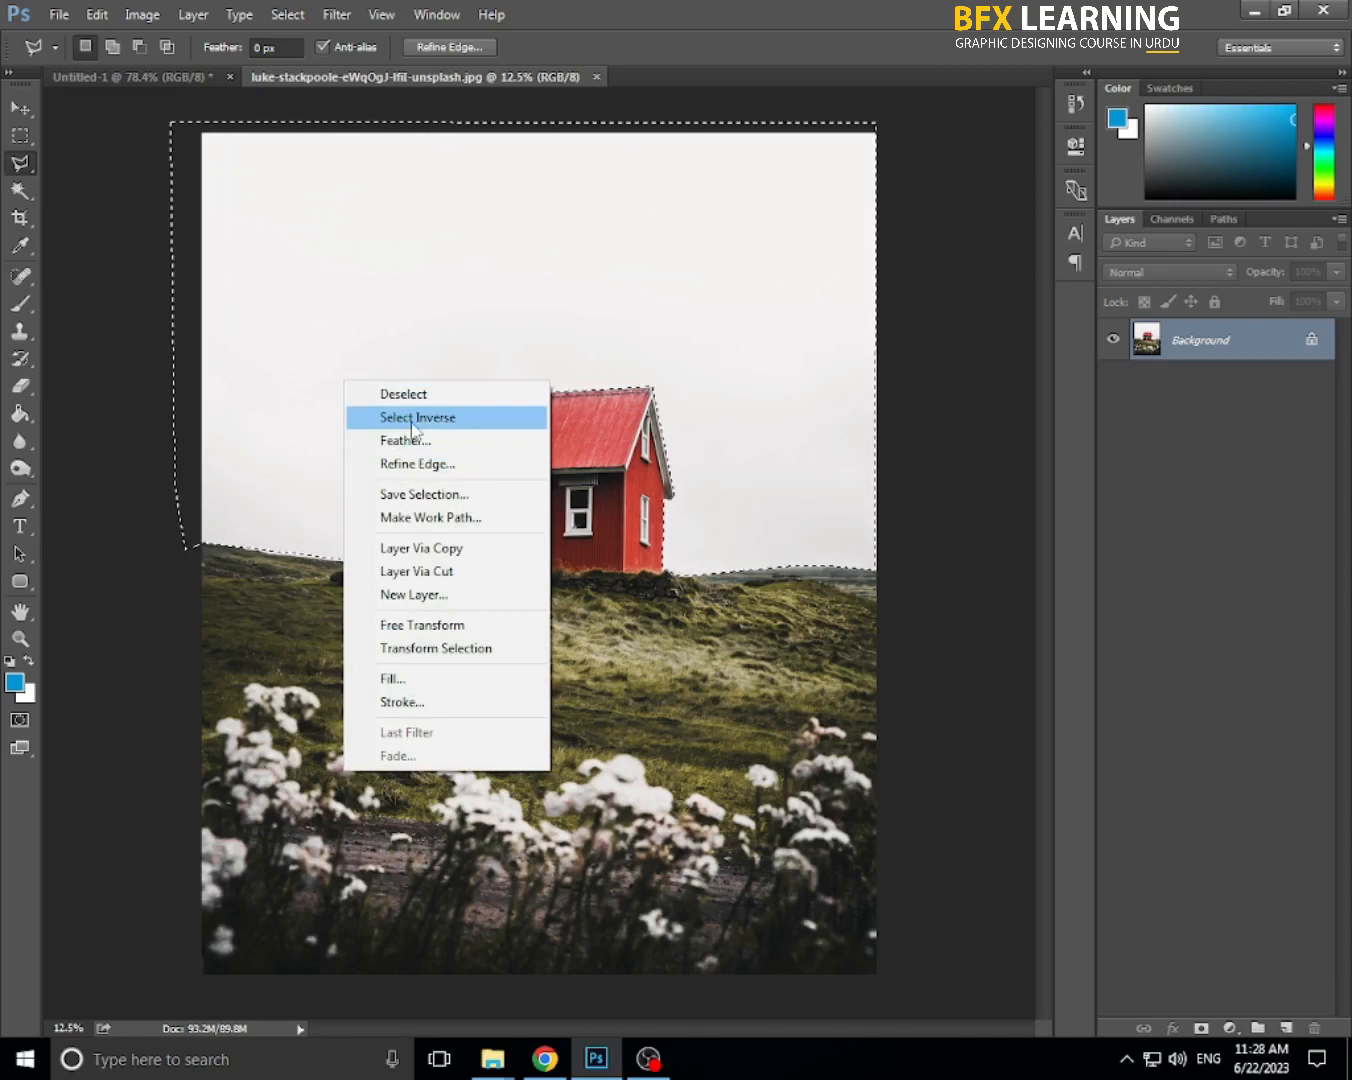
{"action": "left_click", "coordinate": [412, 420]}
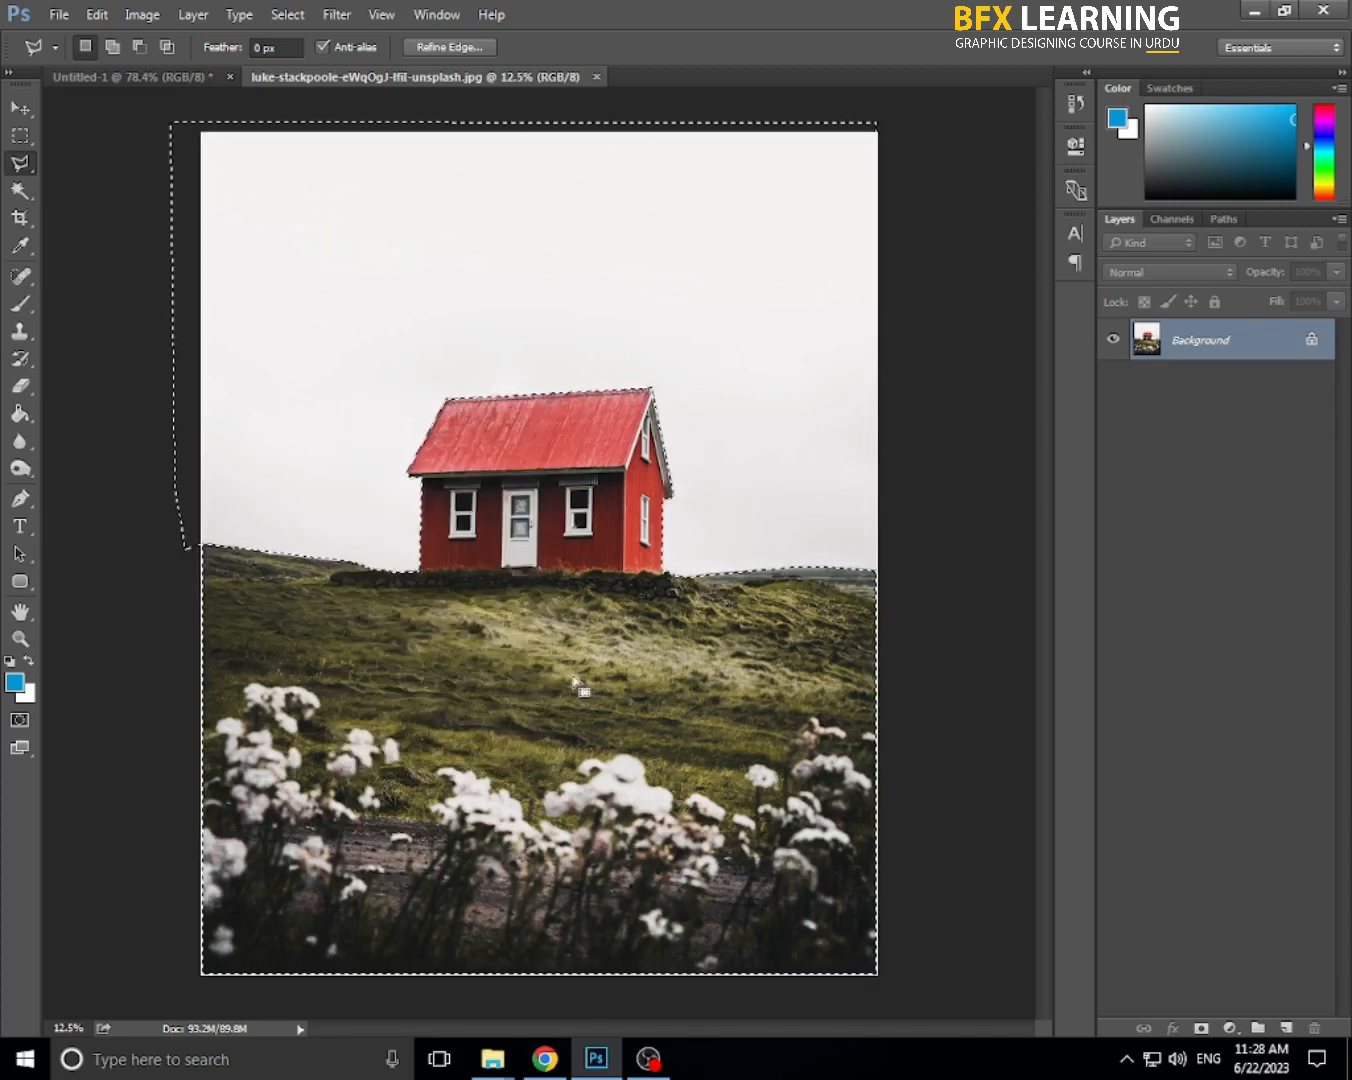
{"action": "key", "text": "ctrl+minus"}
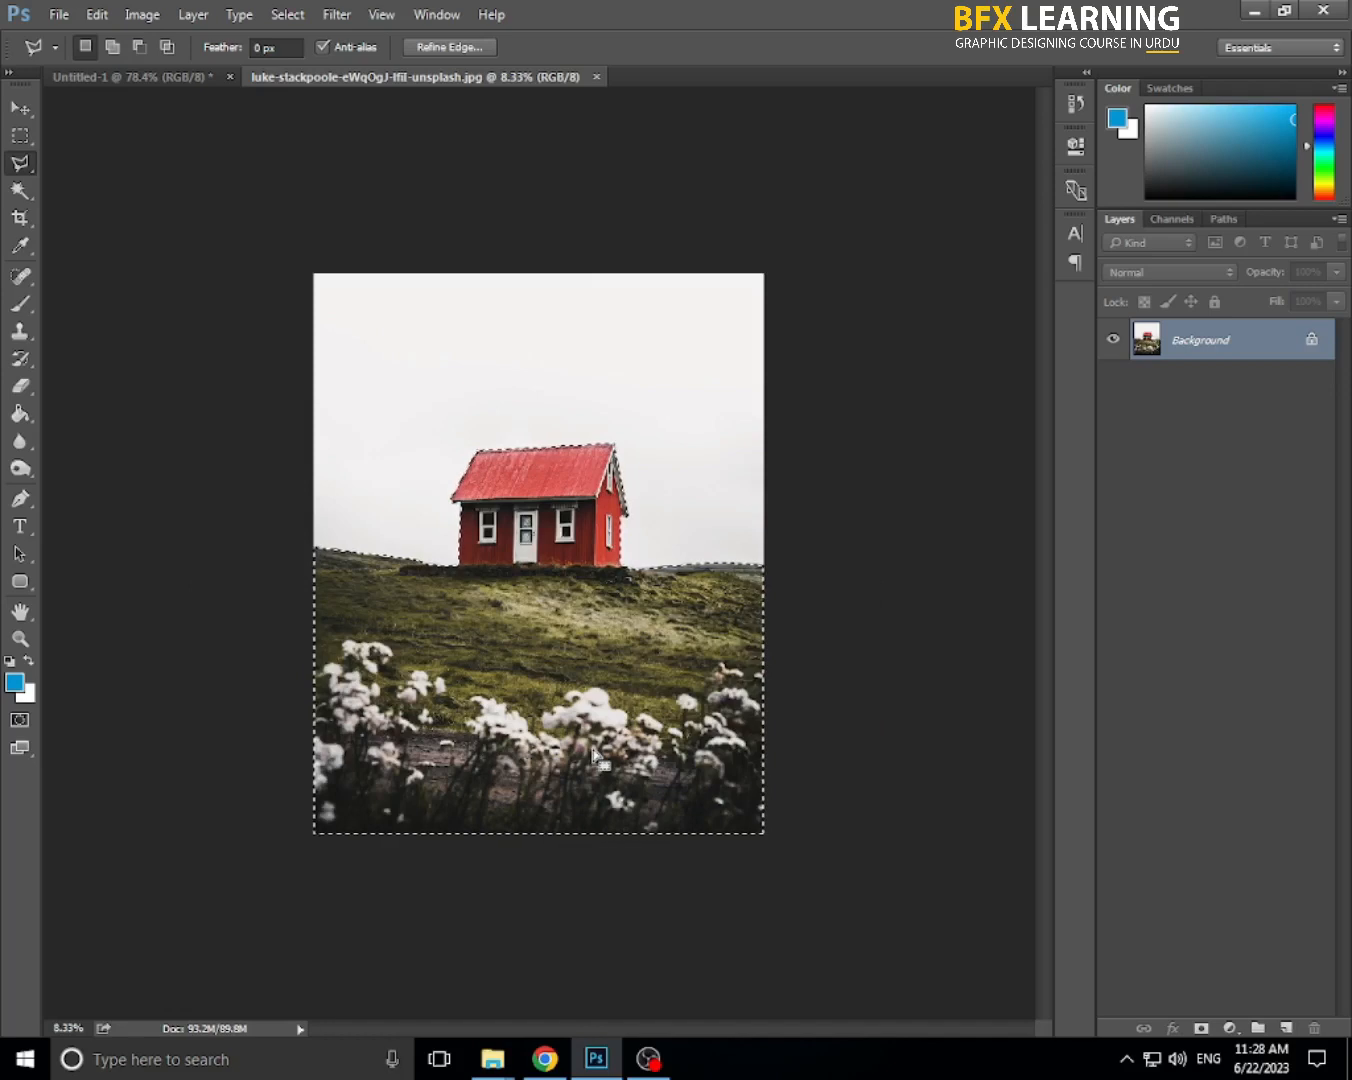
{"action": "key", "text": "ctrl+plus"}
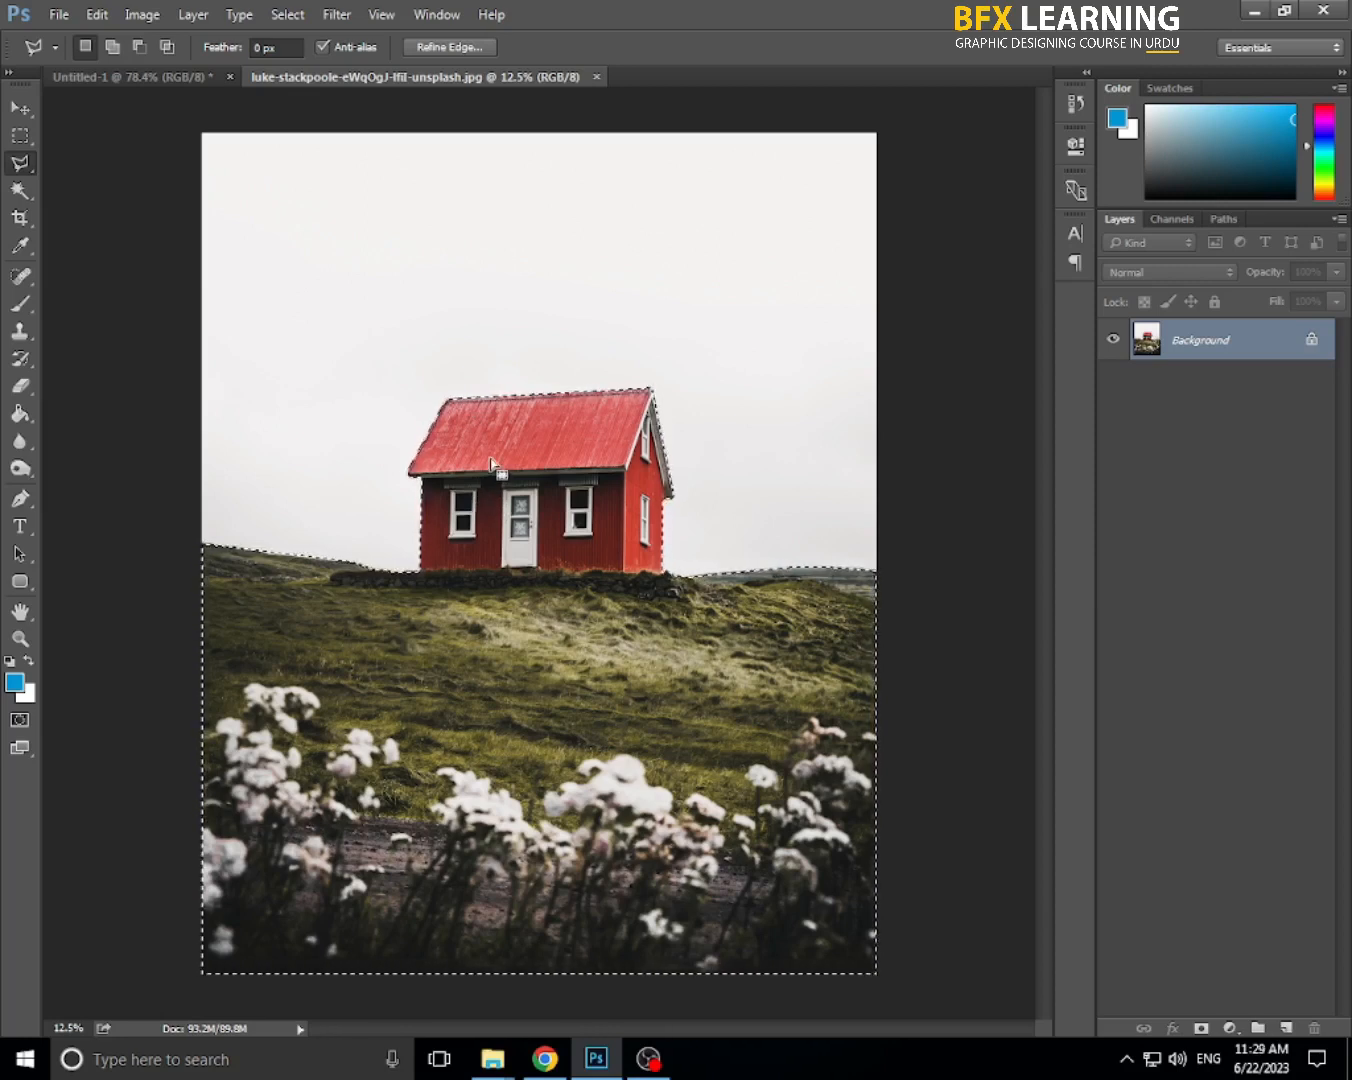
- Copy the selected house and hill to a new layer with Layer Via Copy
{"action": "right_click", "coordinate": [512, 567]}
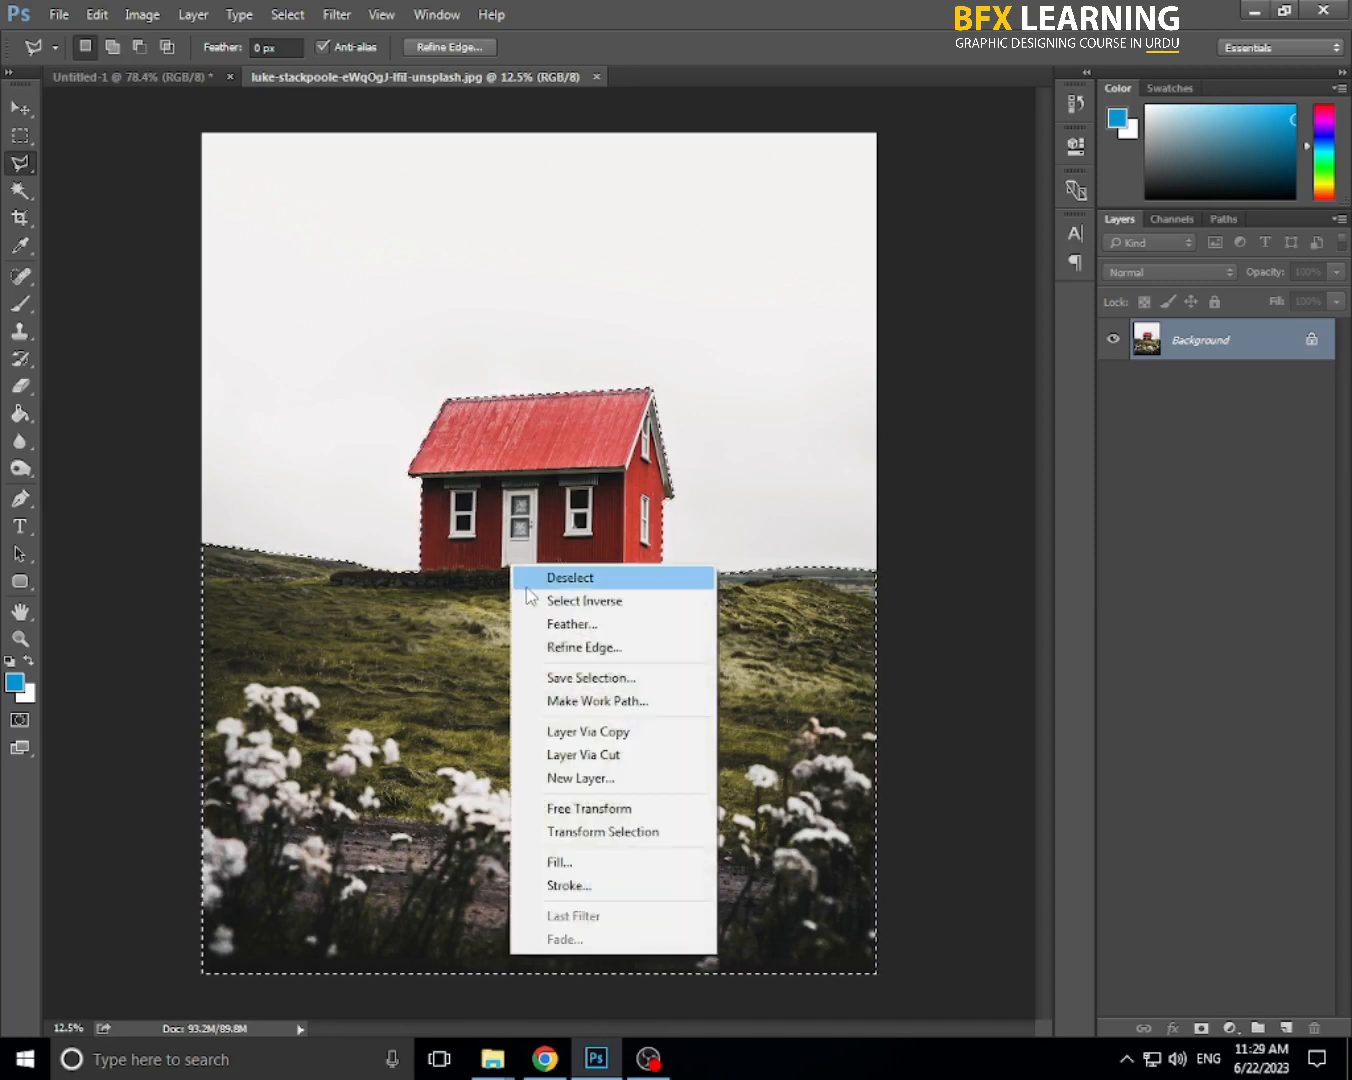
{"action": "left_click", "coordinate": [633, 733]}
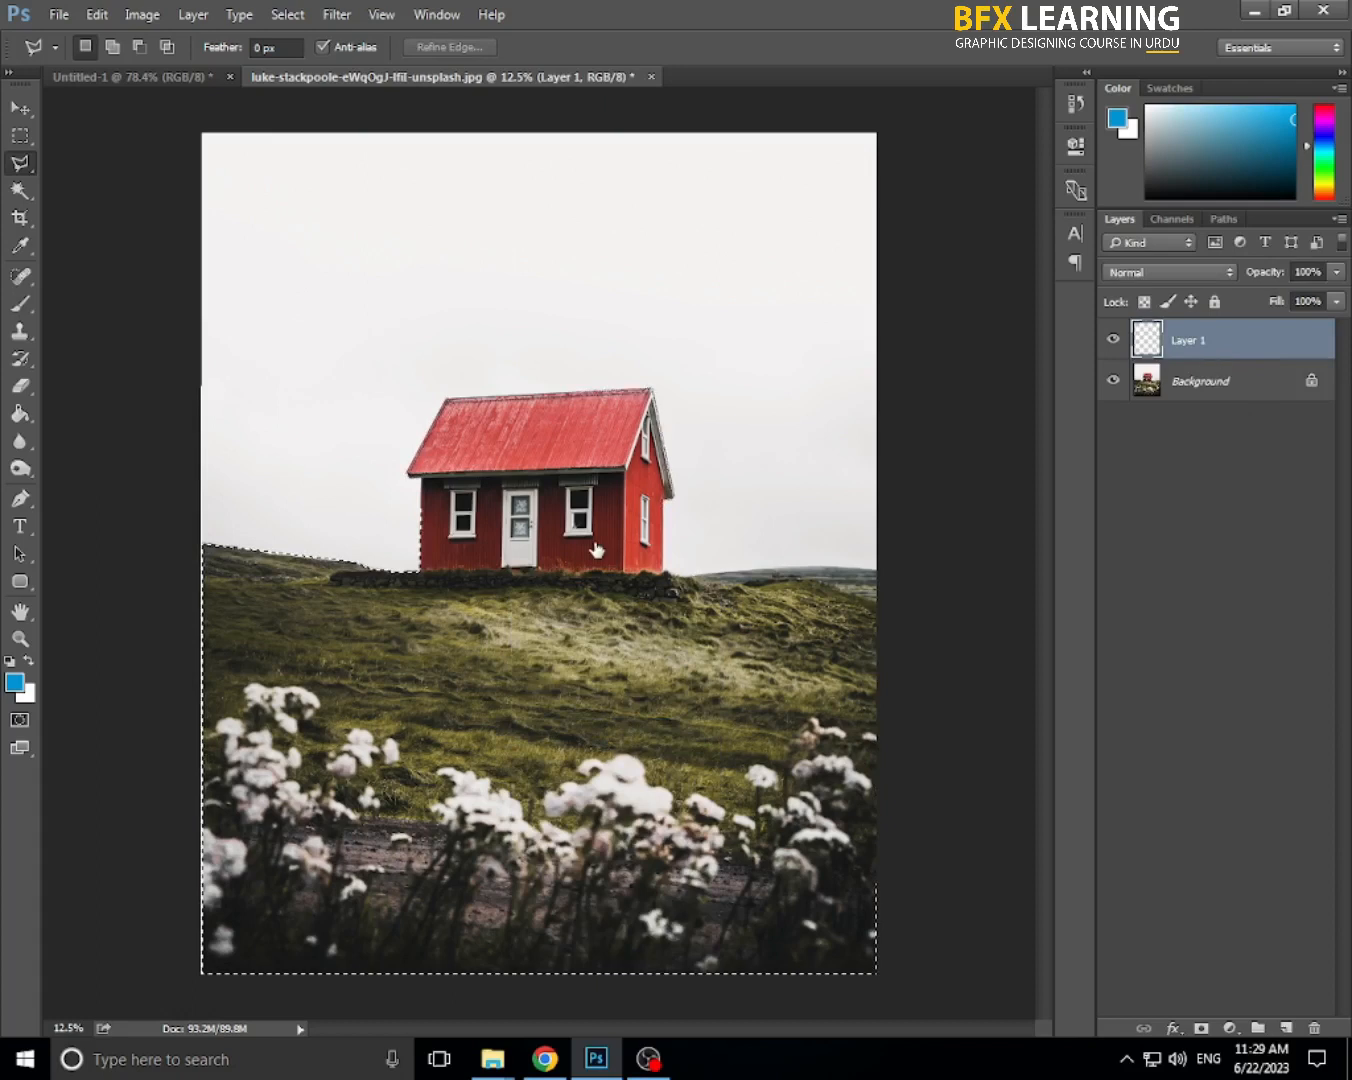
{"action": "key", "text": "ctrl+minus"}
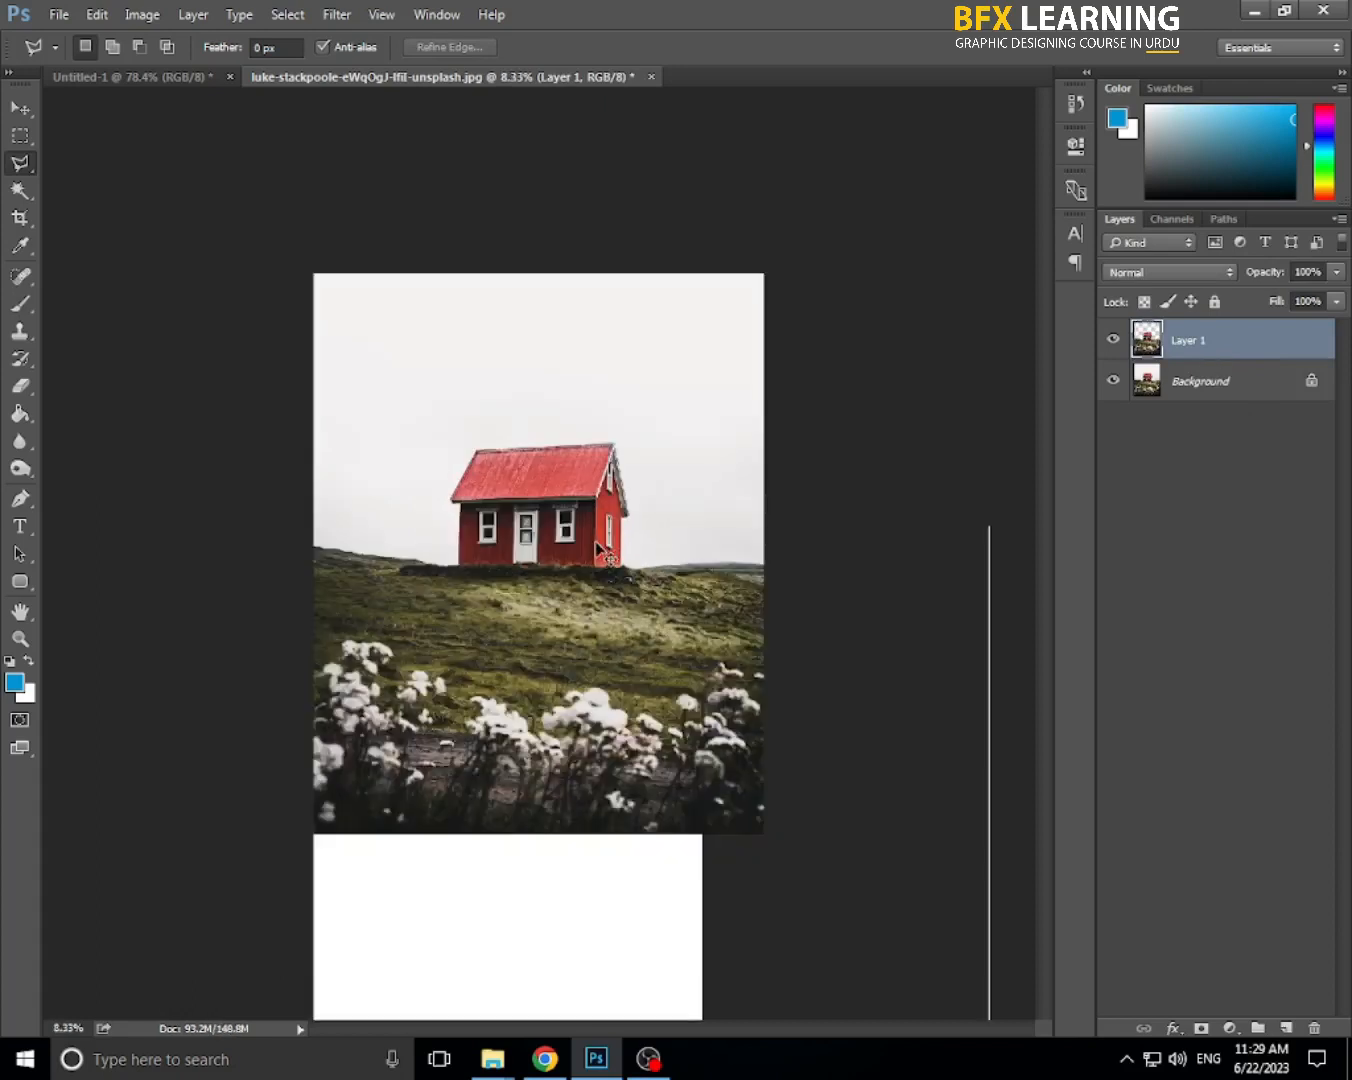
{"action": "key", "text": "ctrl+minus"}
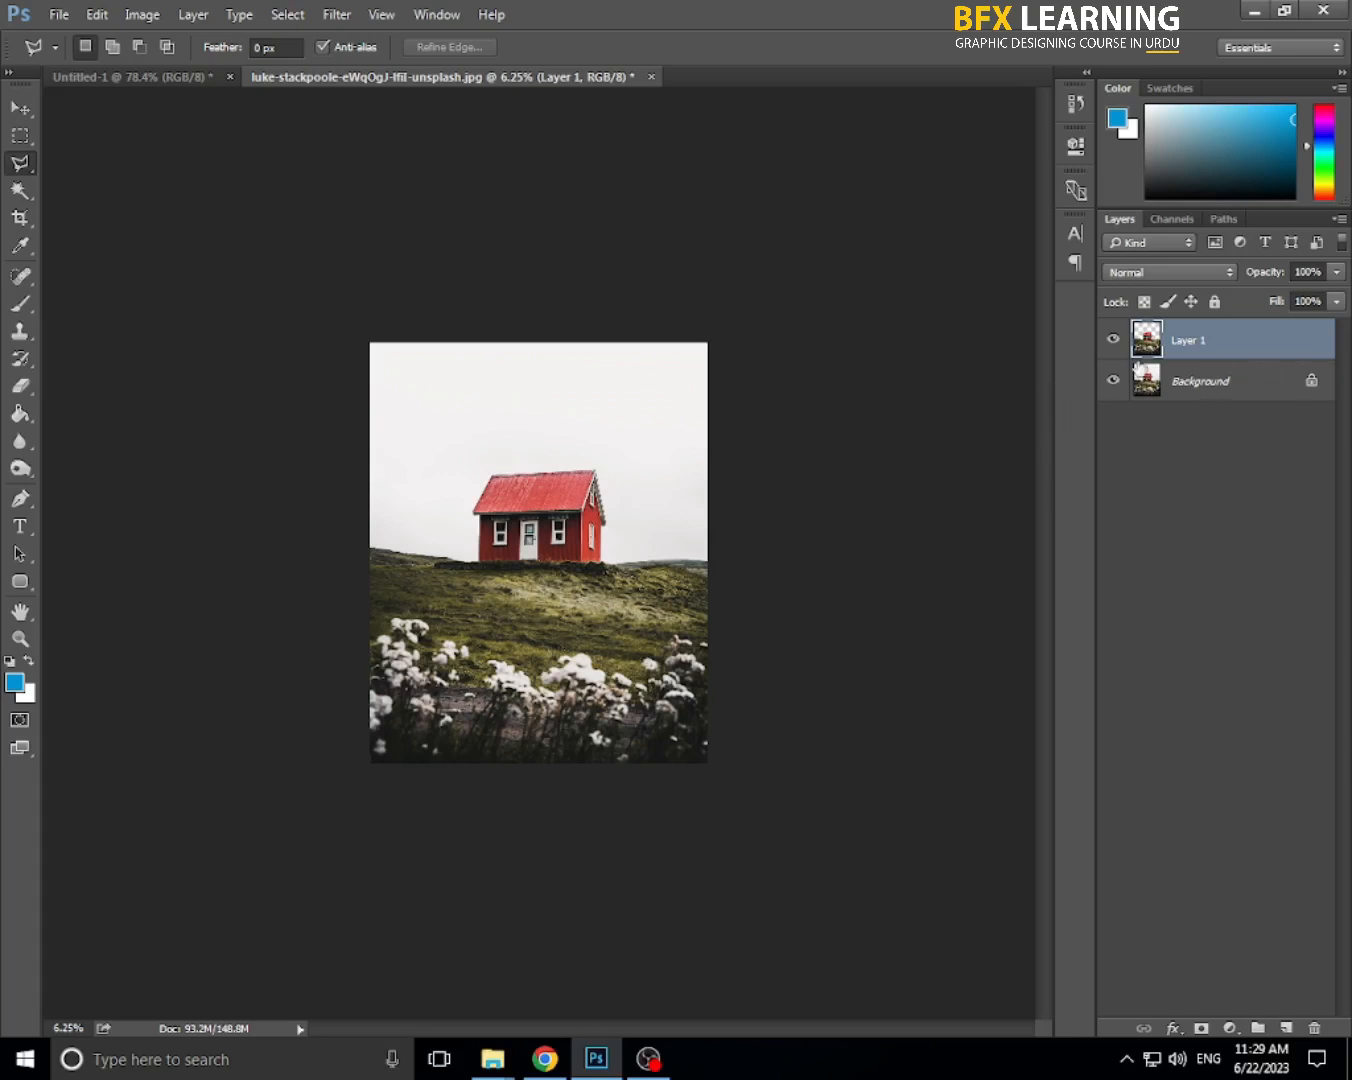
- Fit the photo on screen and toggle the Background layer's visibility to compare the cutout, leaving the Background hidden
{"action": "left_click", "coordinate": [1118, 381]}
{"action": "left_click", "coordinate": [1119, 381]}
{"action": "left_click", "coordinate": [1118, 382]}
{"action": "right_click", "coordinate": [527, 489]}
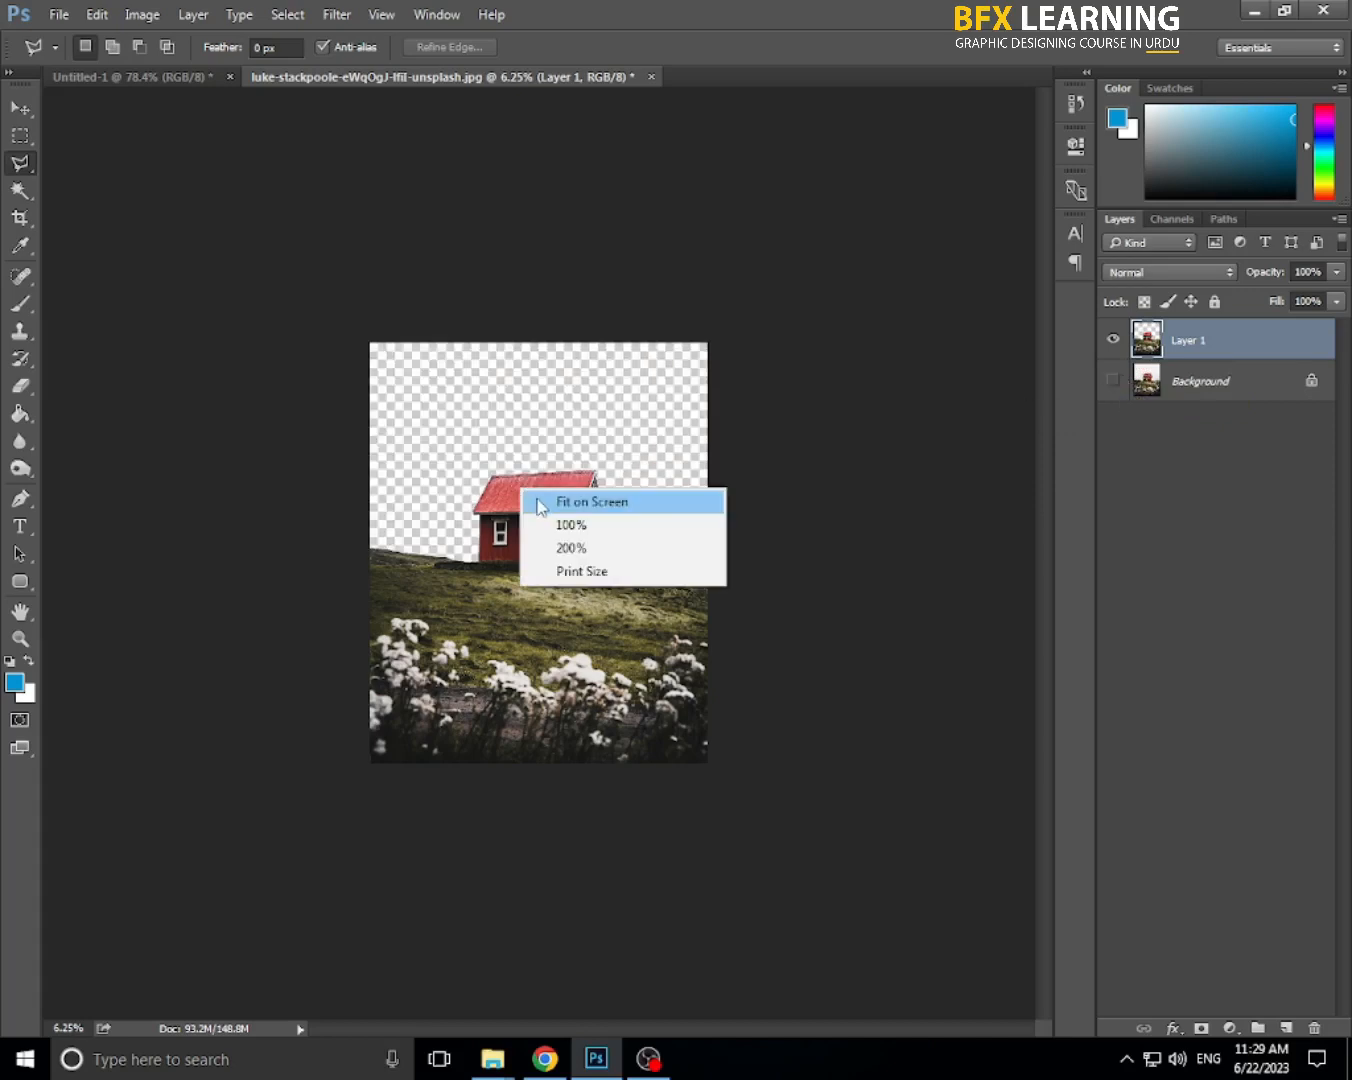
{"action": "left_click", "coordinate": [571, 498]}
{"action": "left_click", "coordinate": [1115, 382]}
{"action": "left_click", "coordinate": [1114, 382]}
{"action": "left_click", "coordinate": [1114, 382]}
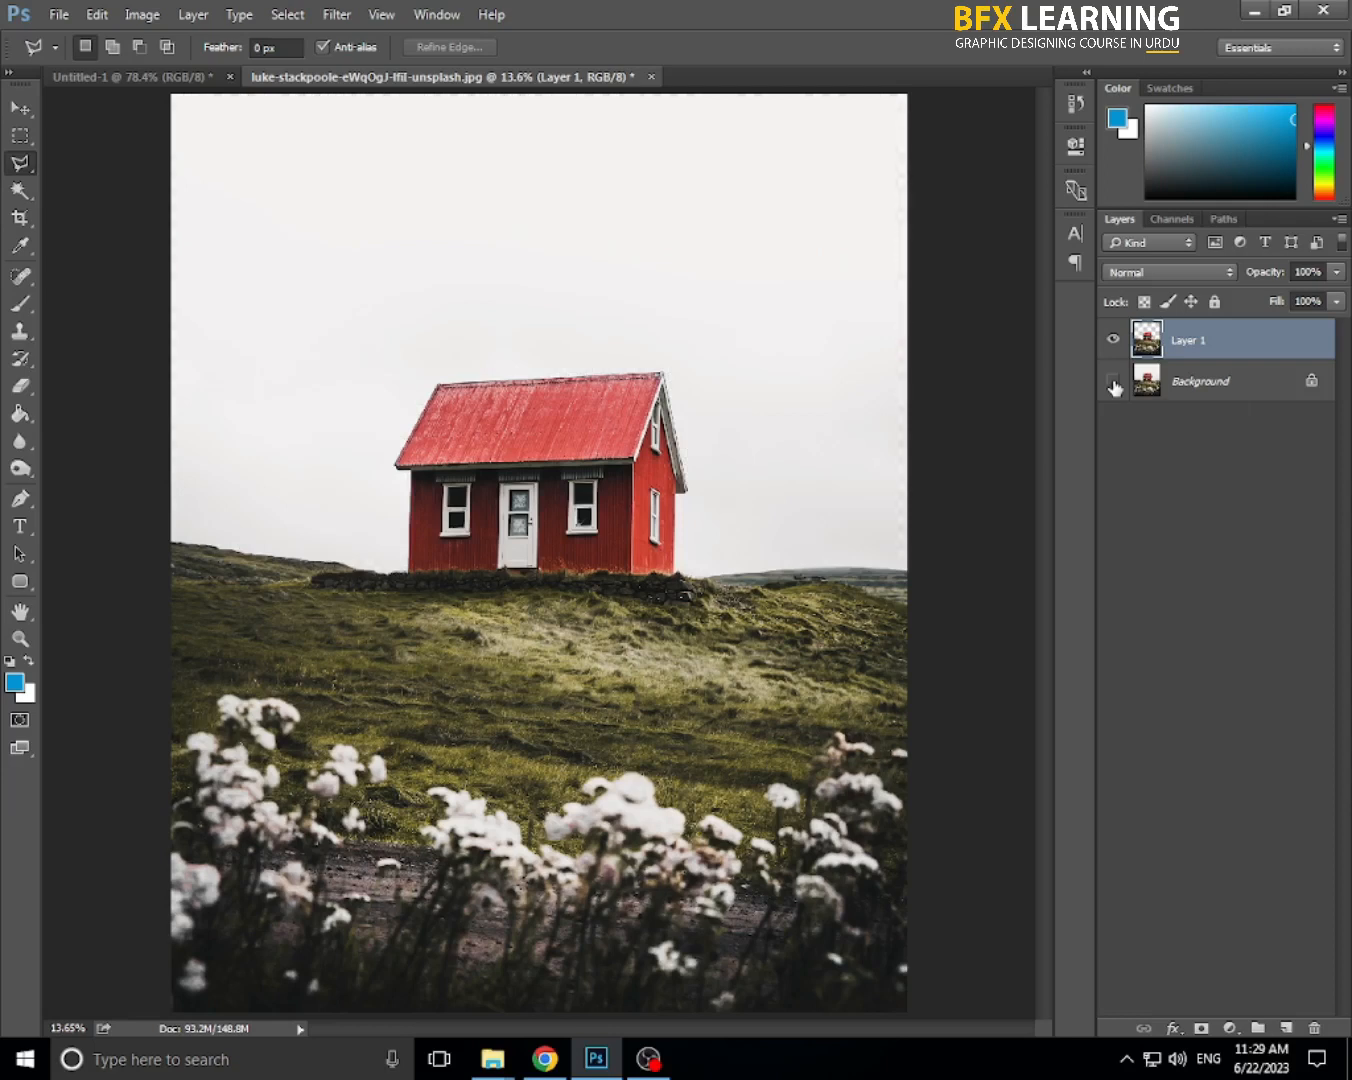
{"action": "left_click", "coordinate": [1115, 382]}
- Try moving the cutout layer up and to the right, undo the move, and toggle the Background layer's visibility
{"action": "scroll", "coordinate": [595, 466], "scroll_direction": "down", "scroll_amount": 2}
{"action": "scroll", "coordinate": [600, 462], "scroll_direction": "up", "scroll_amount": 2}
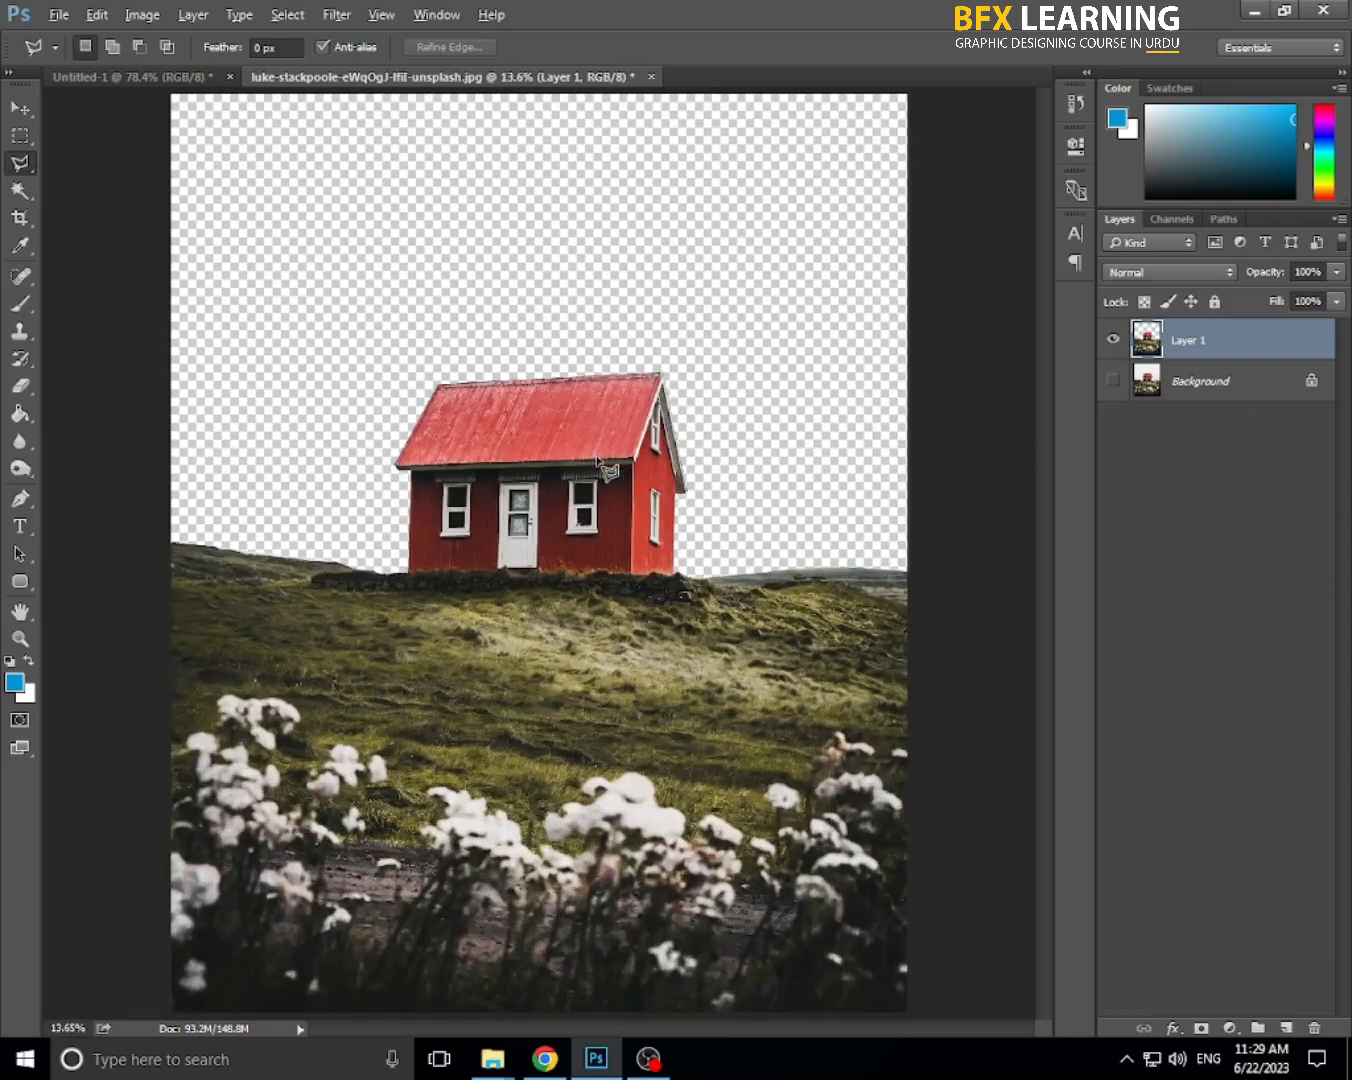
{"action": "scroll", "coordinate": [620, 440], "scroll_direction": "down", "scroll_amount": 2}
{"action": "key", "text": "v"}
{"action": "left_click_drag", "start_coordinate": [562, 506], "coordinate": [622, 490]}
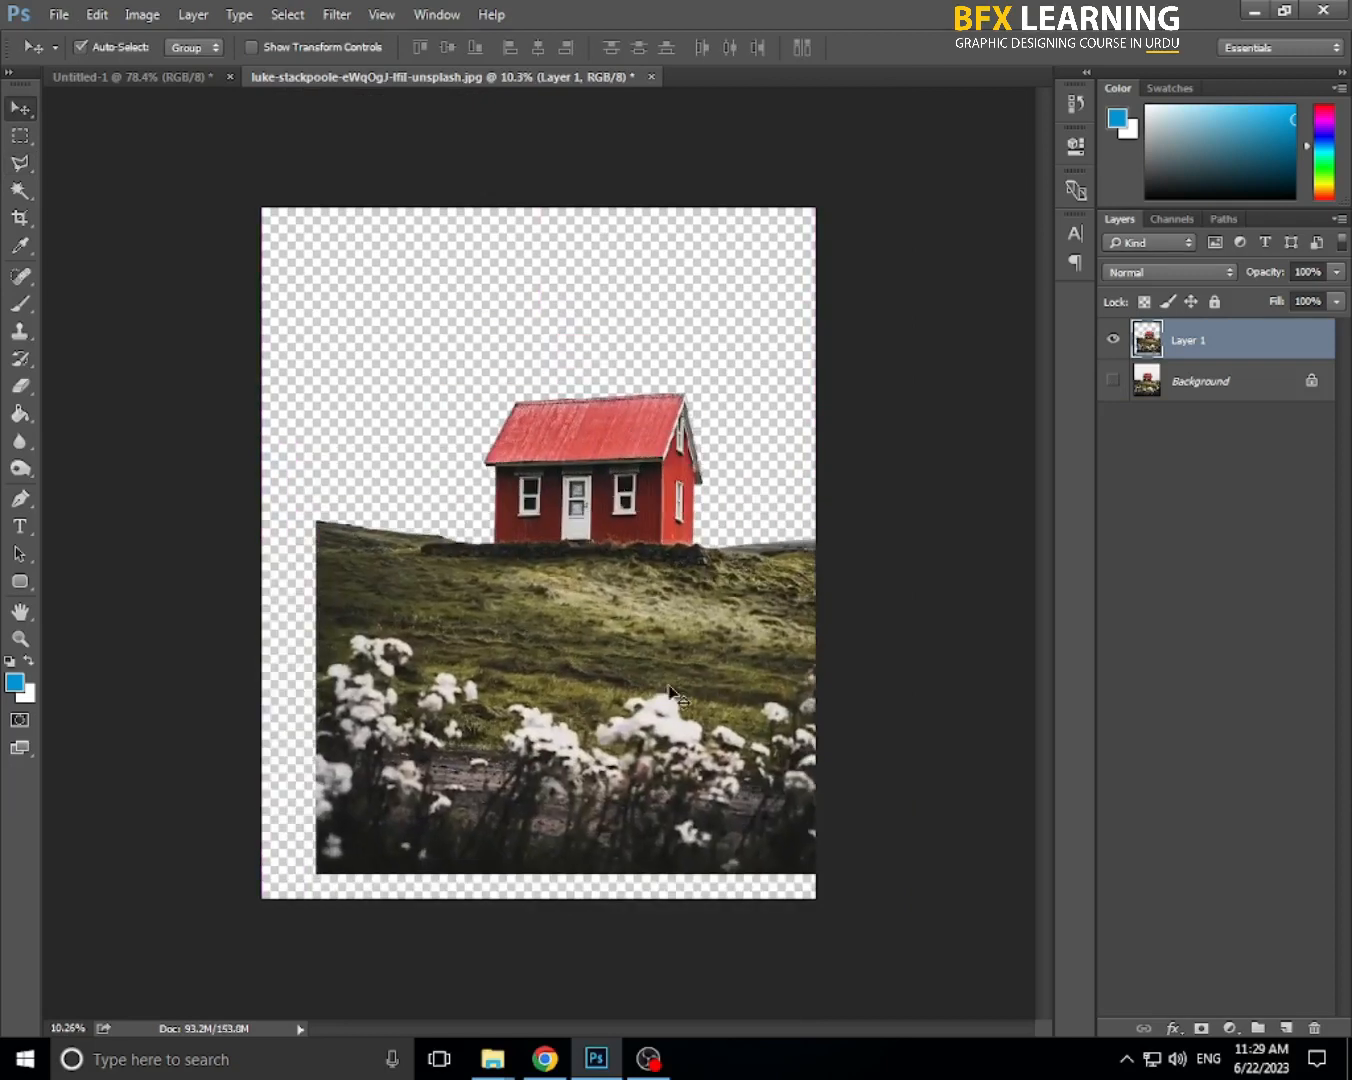
{"action": "key", "text": "ctrl+z"}
{"action": "left_click", "coordinate": [1113, 381]}
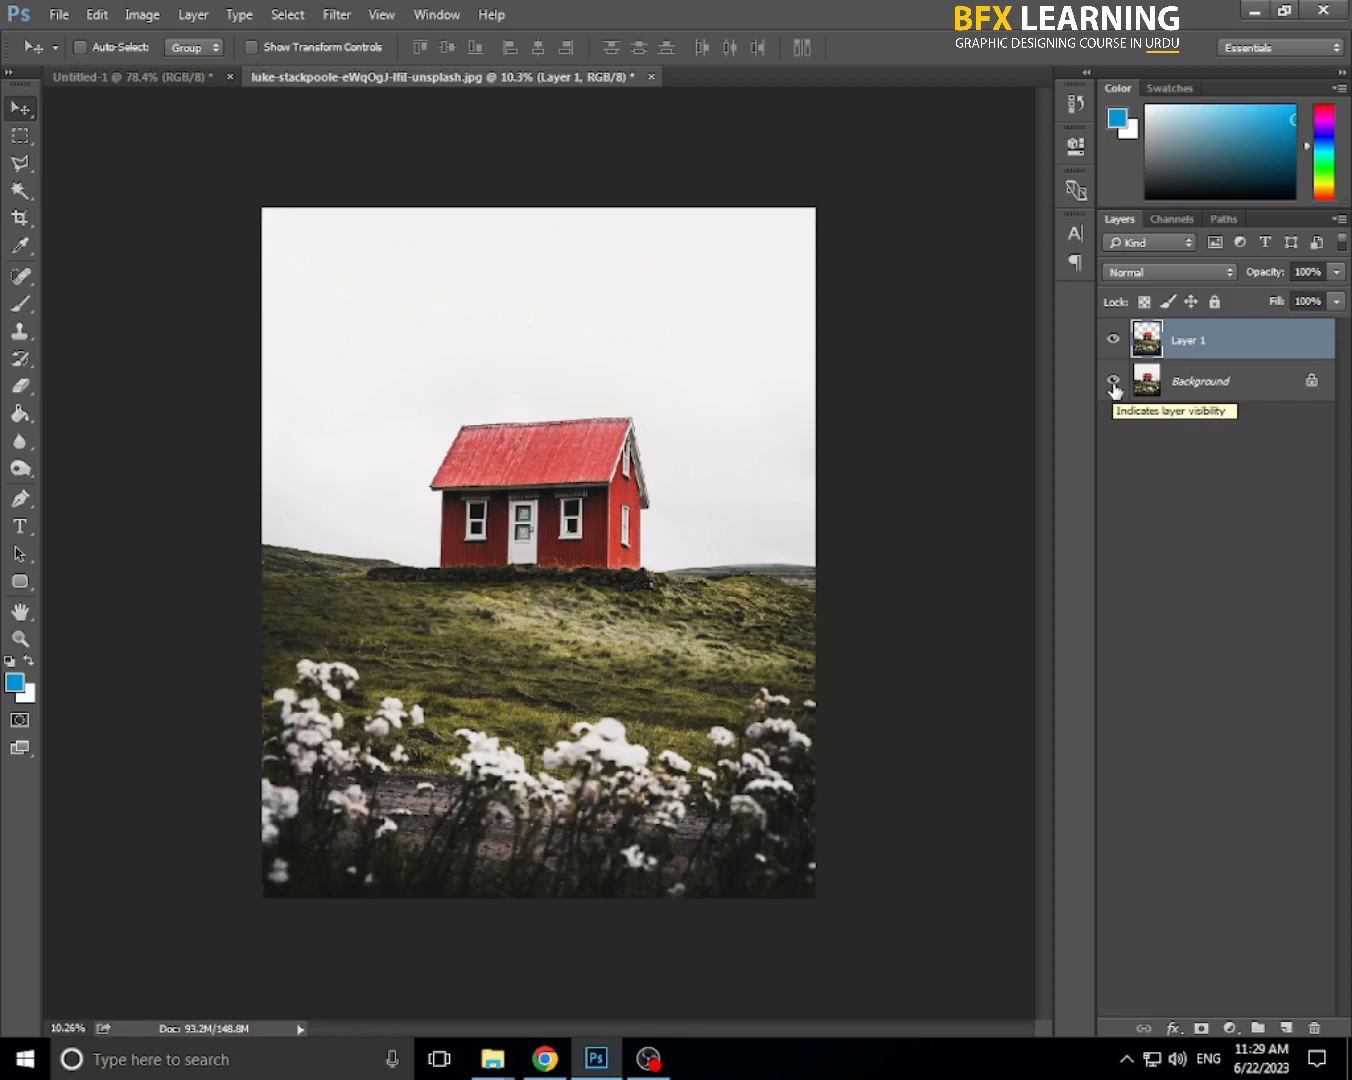
{"action": "left_click", "coordinate": [1114, 381]}
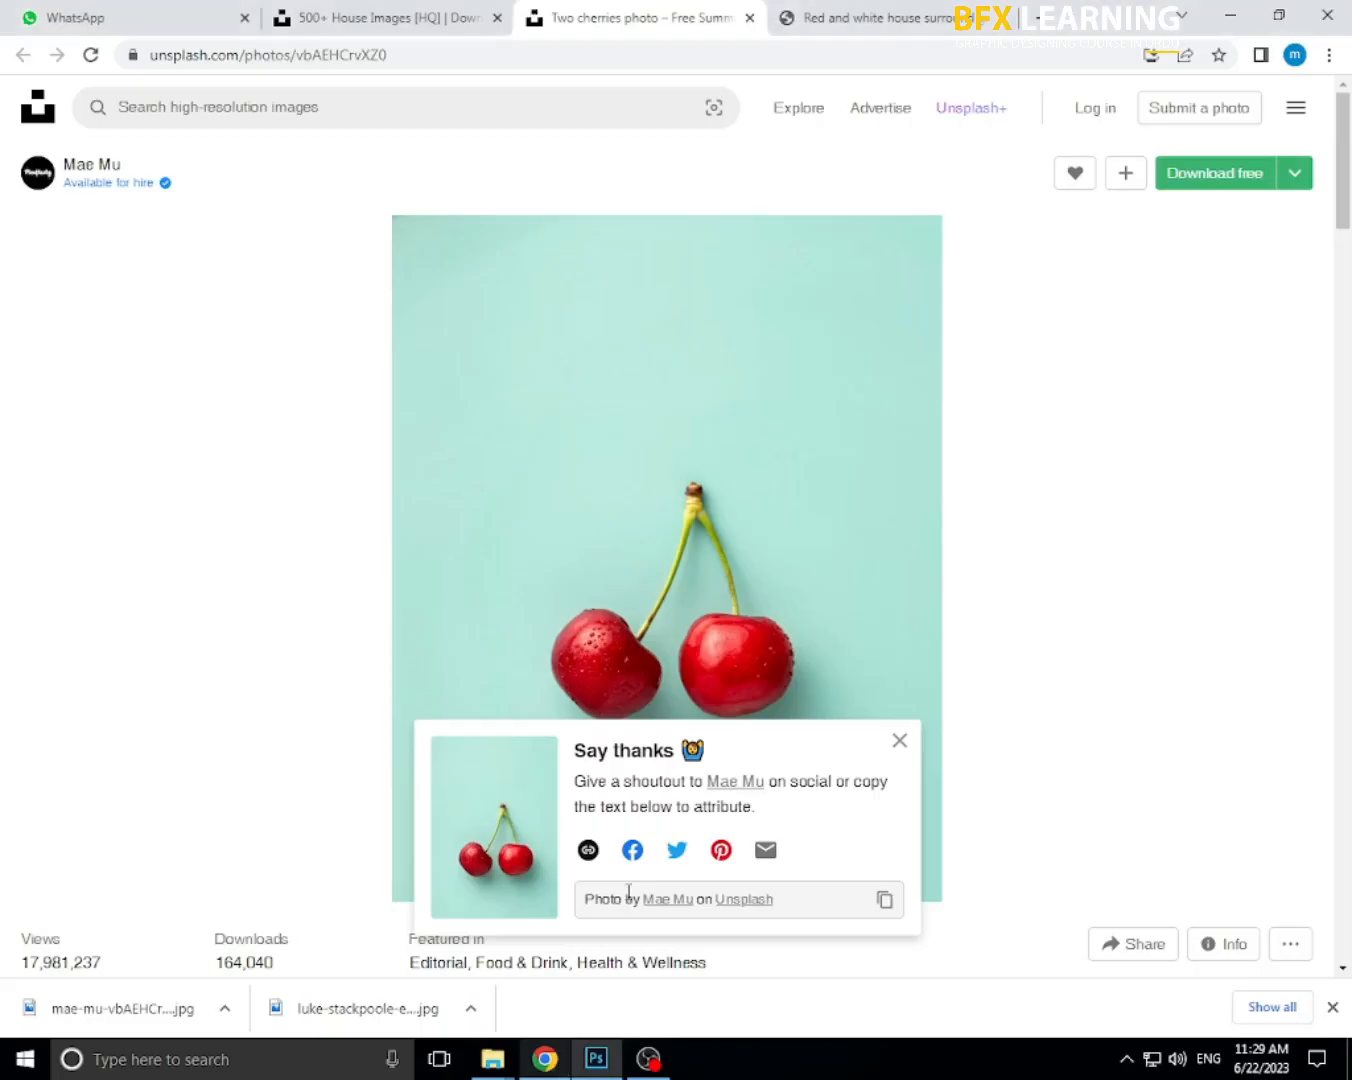
- Switch to Chrome and open a new browser tab
{"action": "left_click", "coordinate": [545, 1059]}
{"action": "left_click", "coordinate": [1040, 23]}
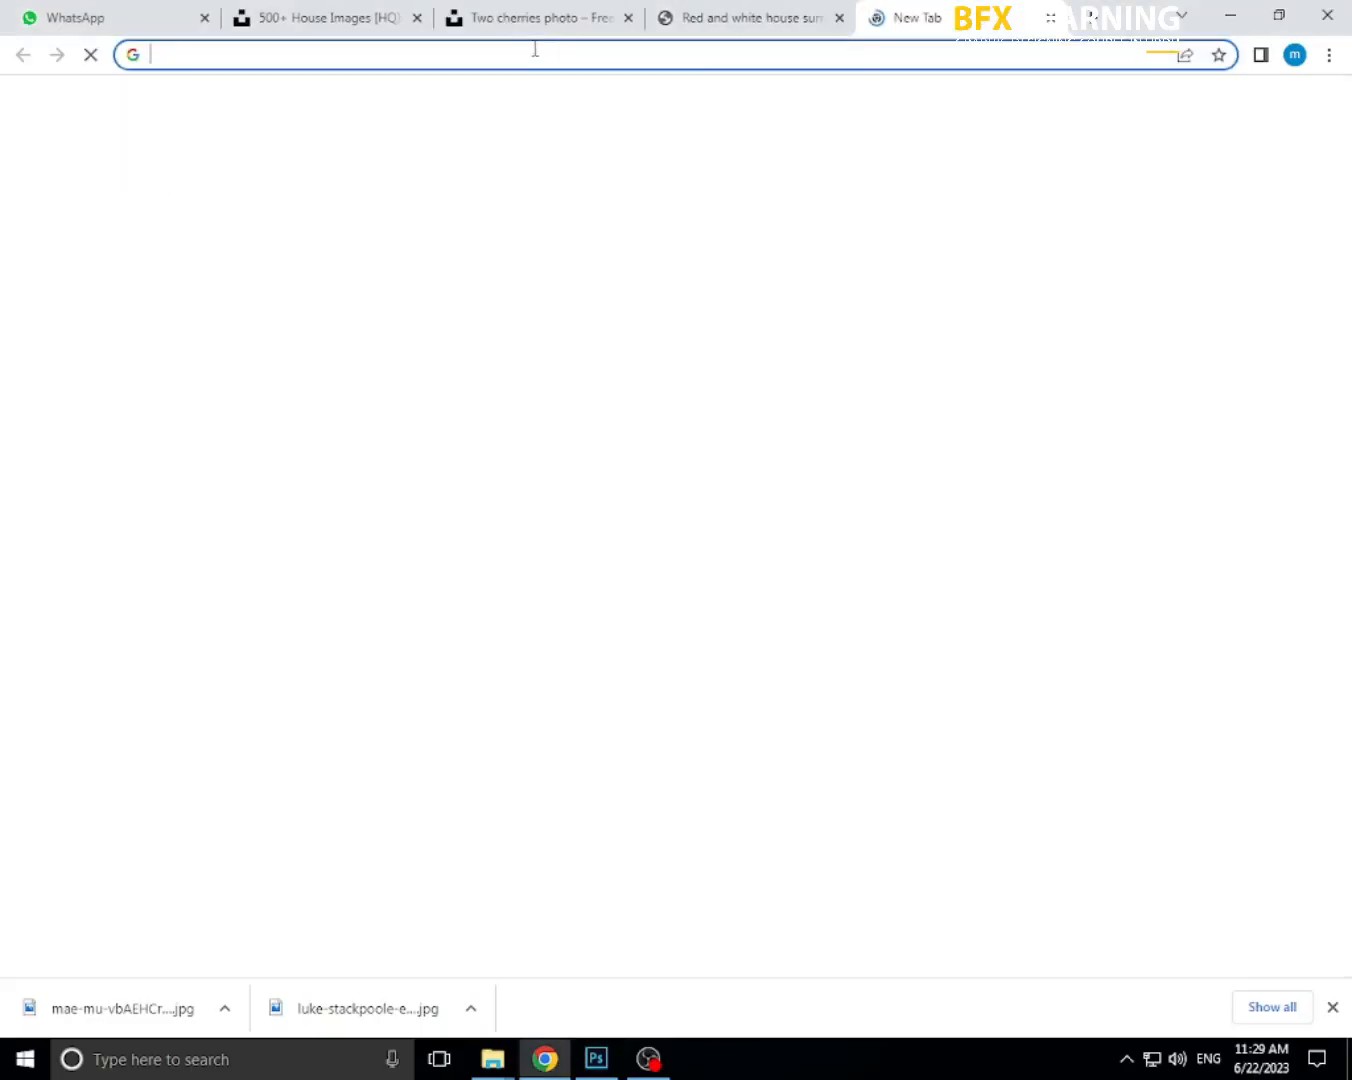
{"action": "left_click", "coordinate": [340, 11]}
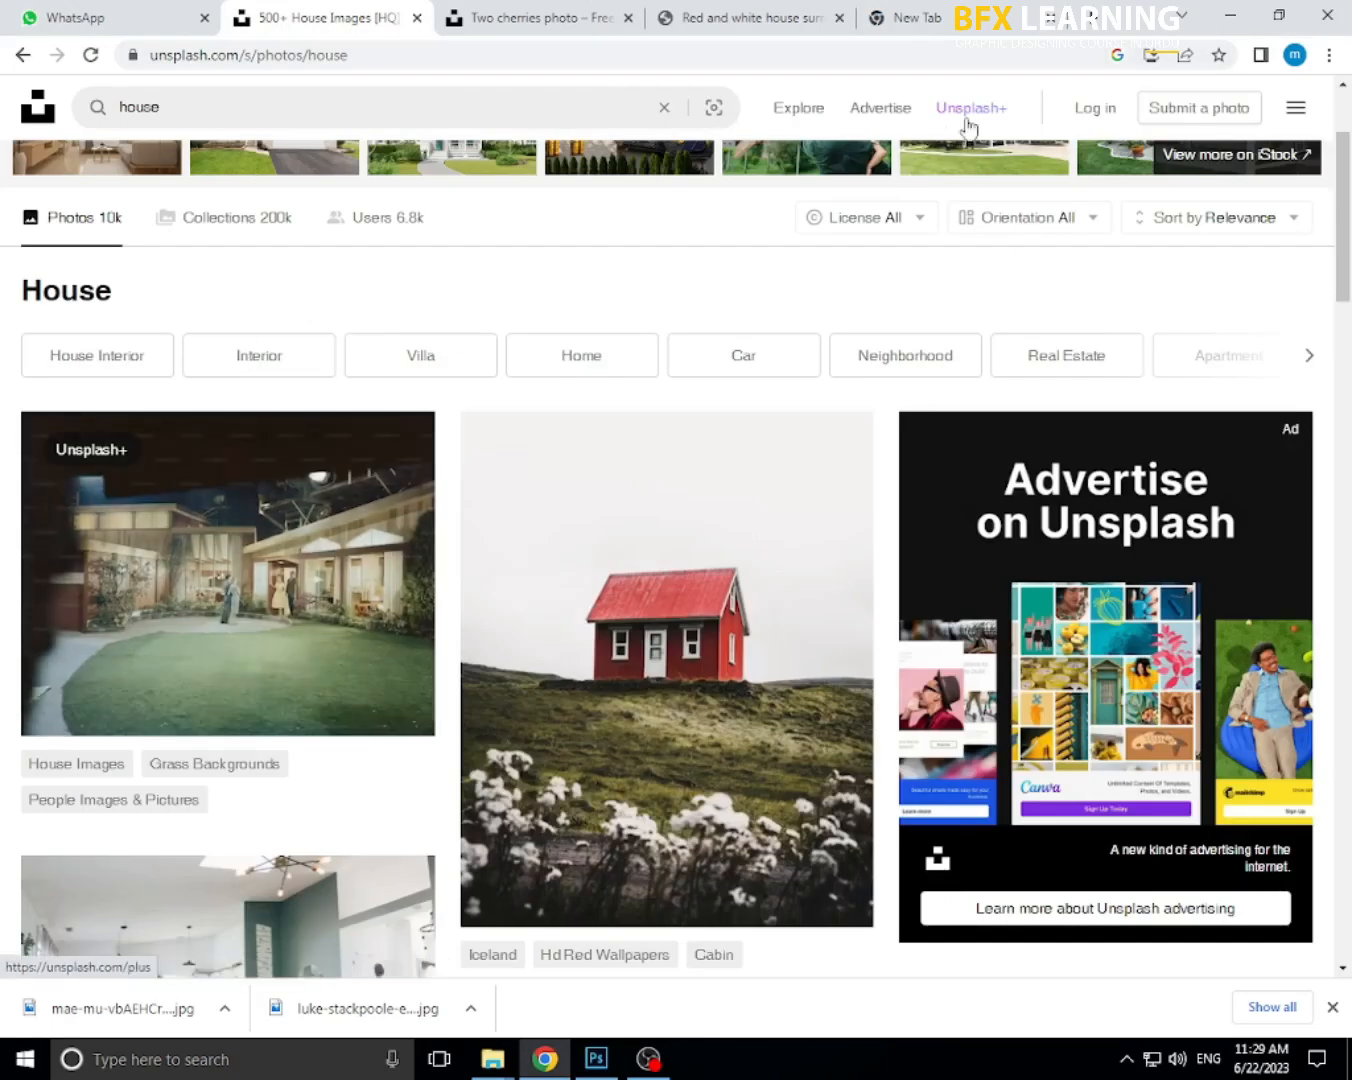
{"action": "left_click", "coordinate": [955, 22]}
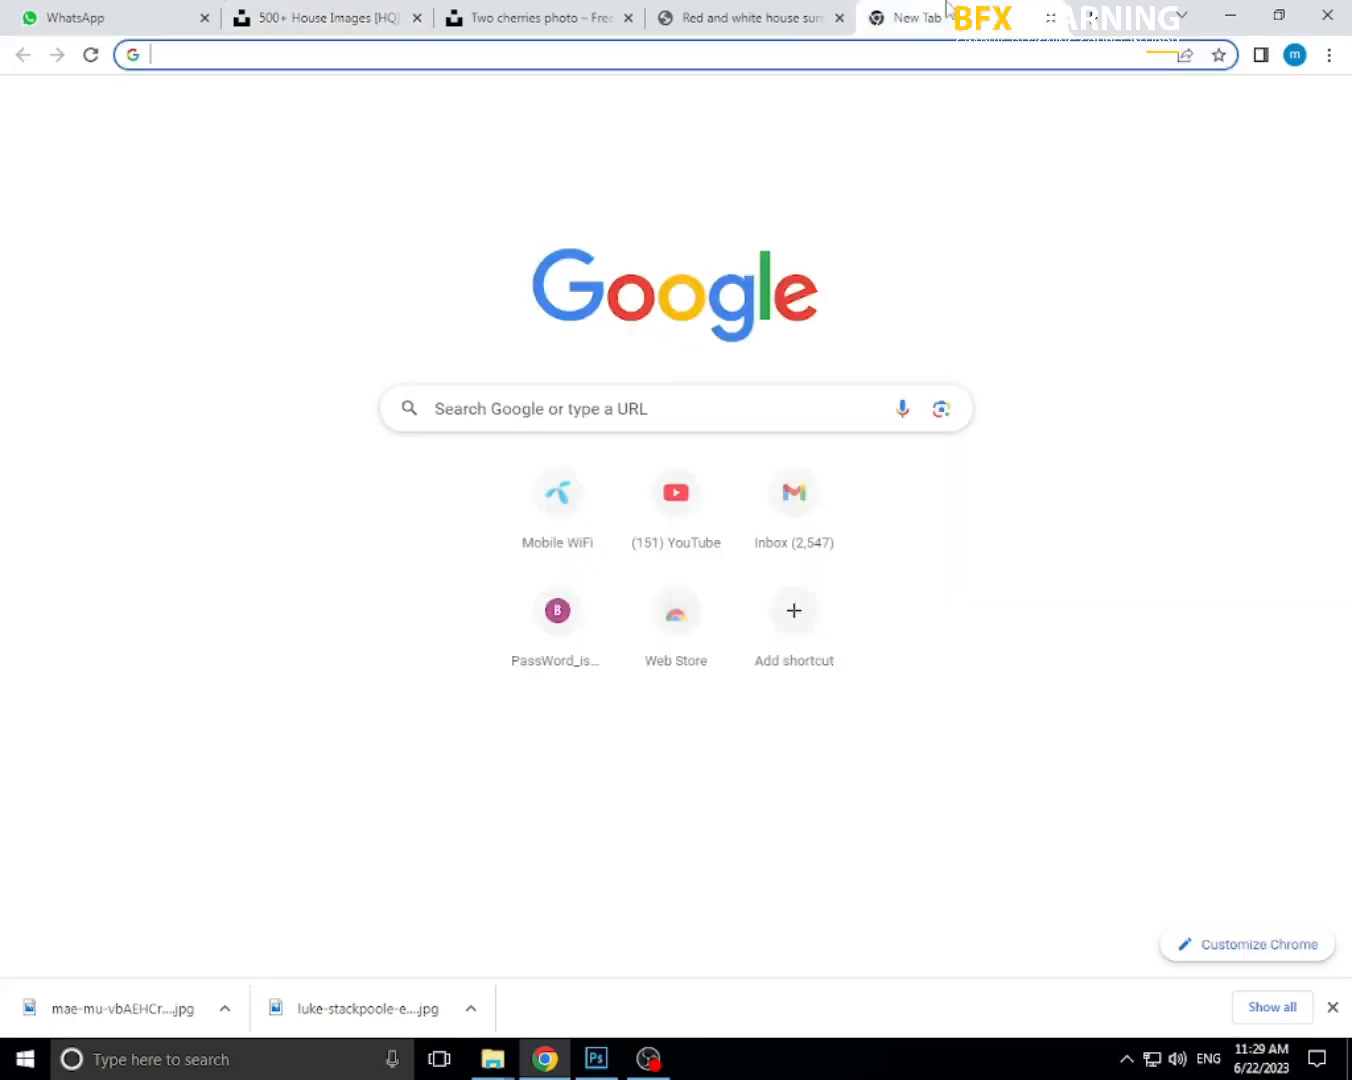
- Search Google Images for "sky" and open the preview of the first Freepik blue sky image
{"action": "left_click", "coordinate": [506, 53]}
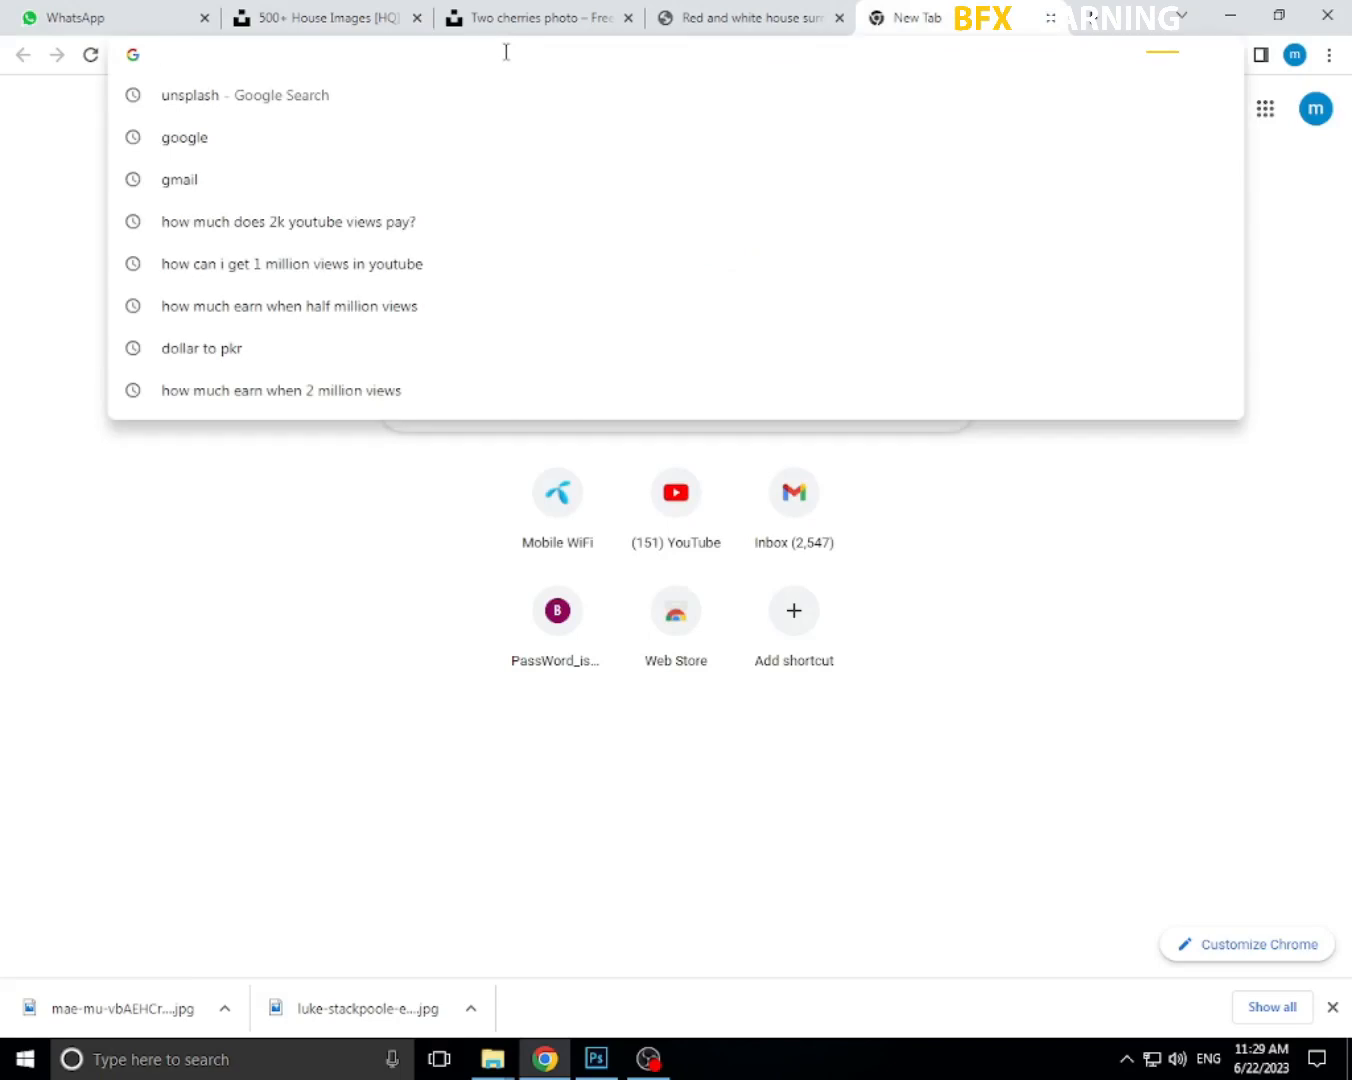
{"action": "type", "text": "sky"}
{"action": "key", "text": "Return"}
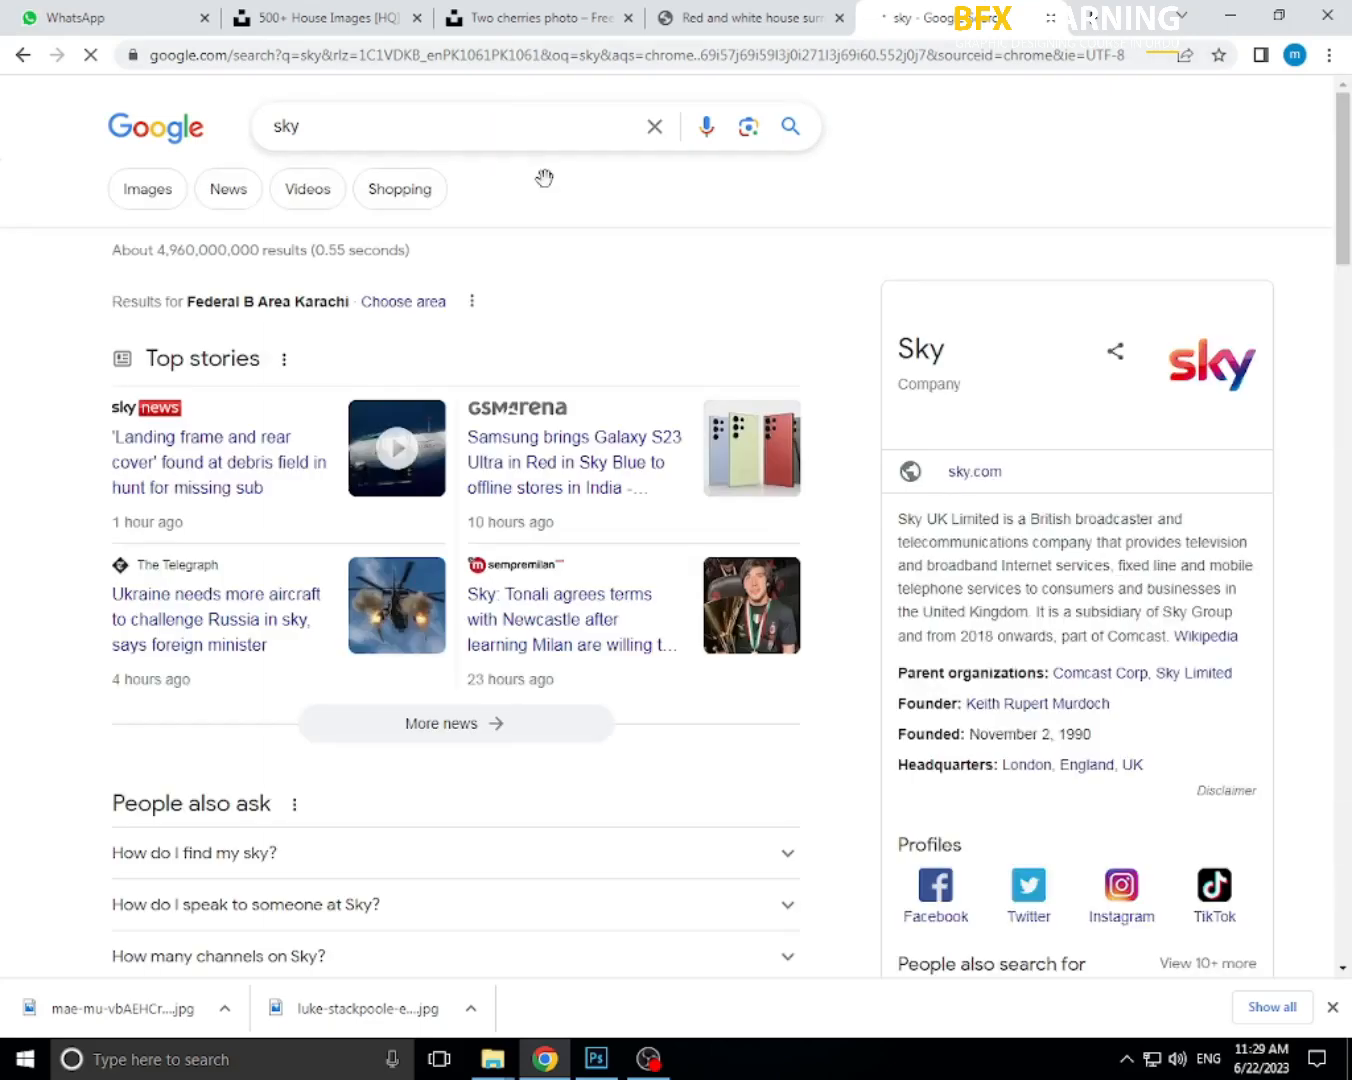
{"action": "left_click", "coordinate": [152, 200]}
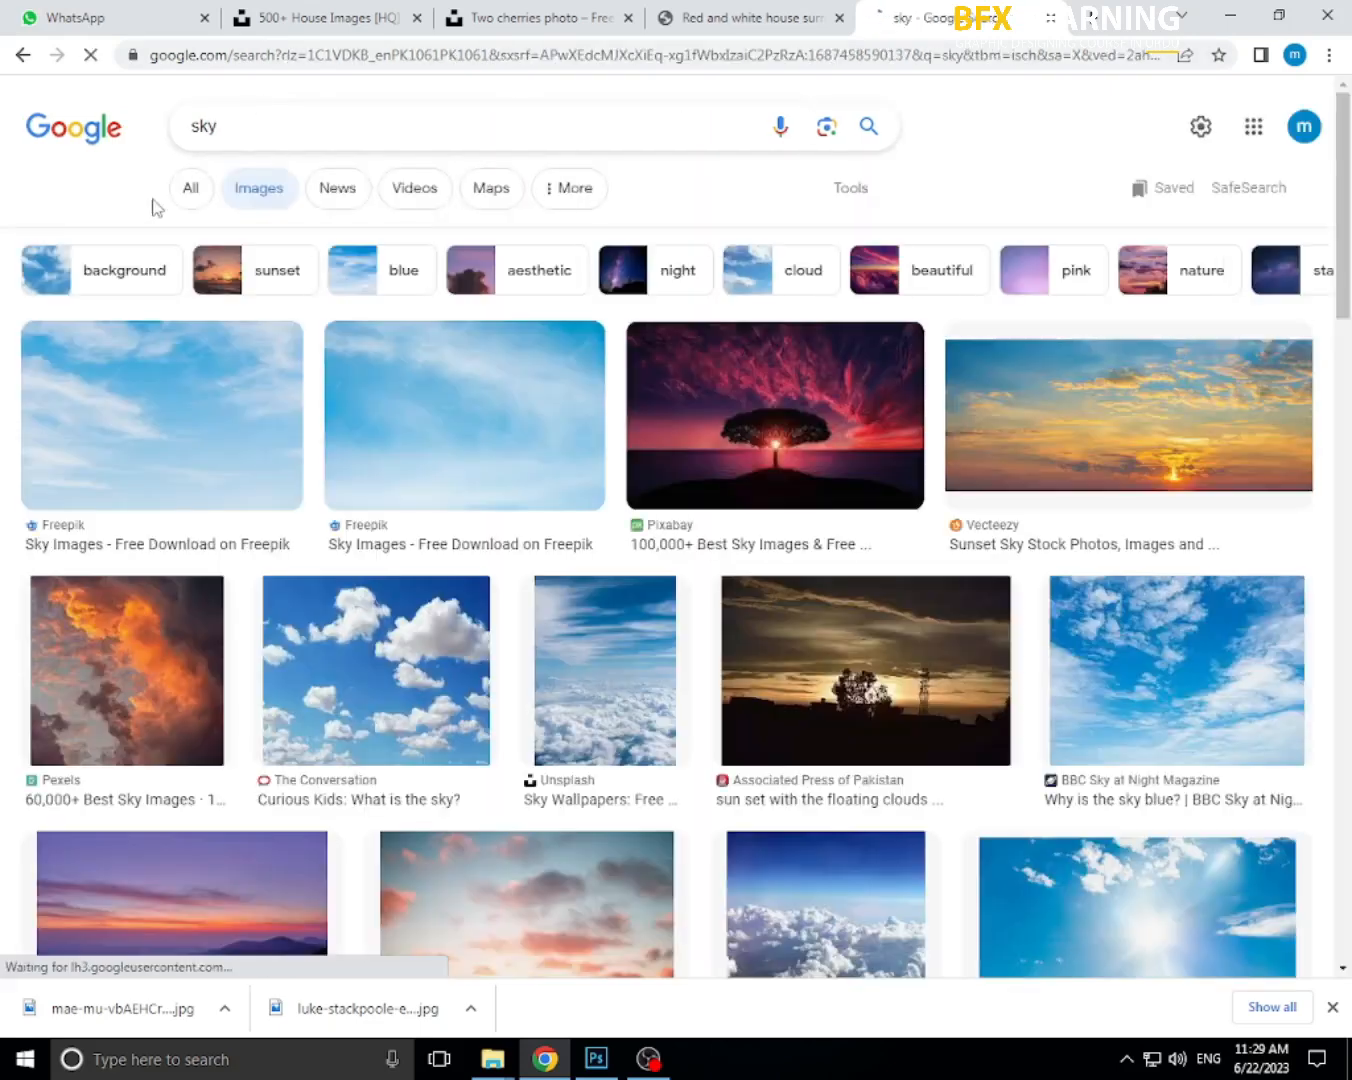
{"action": "left_click", "coordinate": [138, 447]}
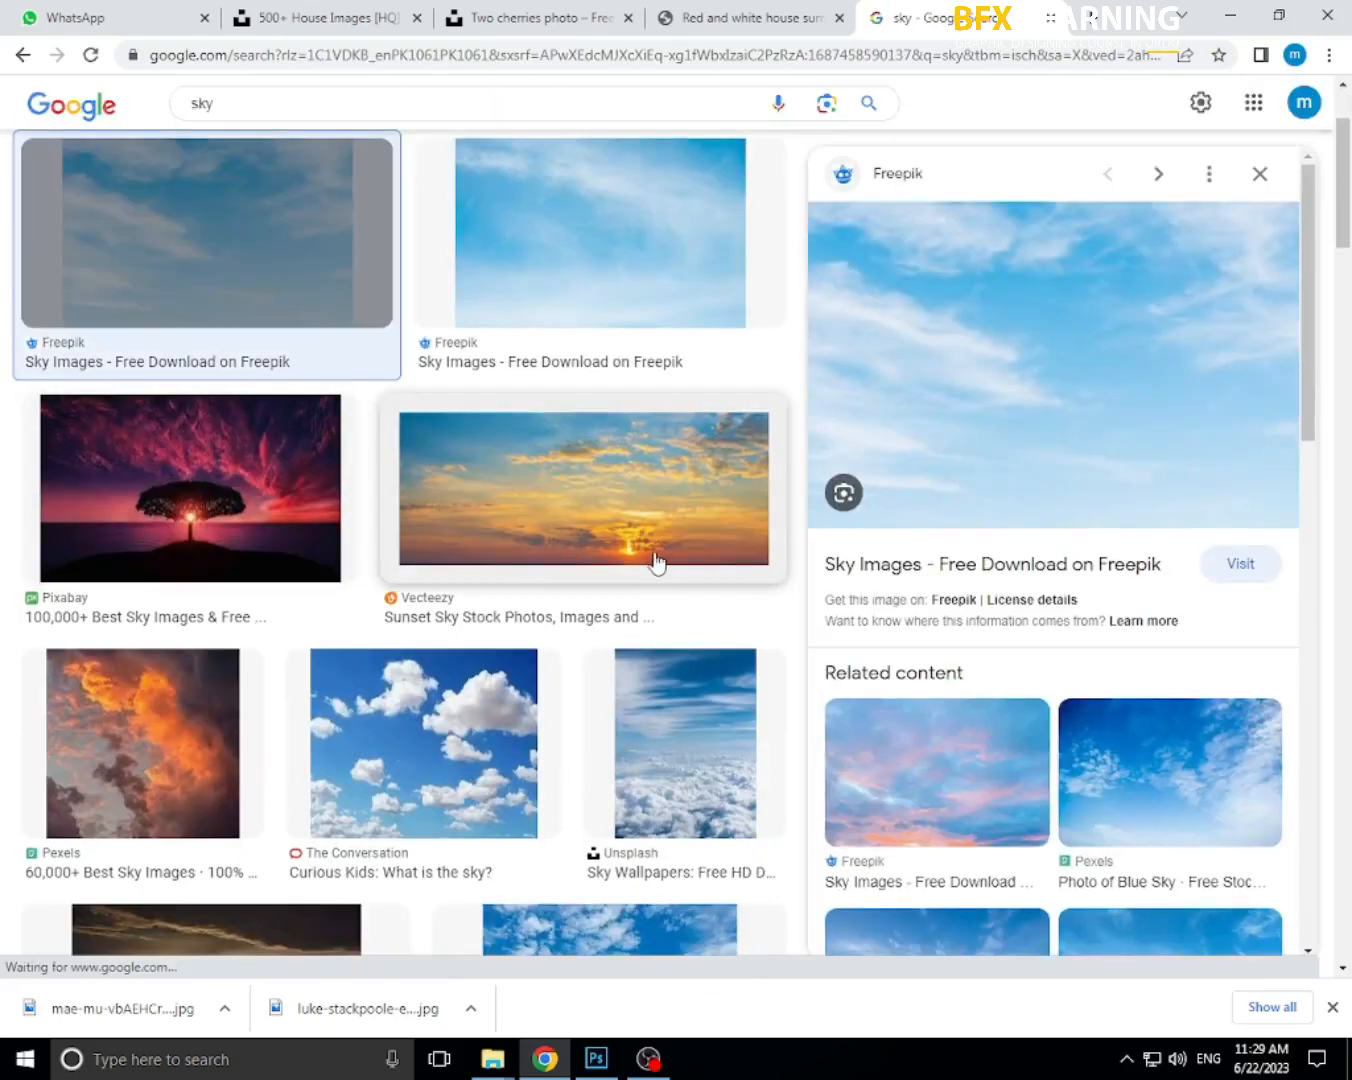
- Copy the previewed Freepik sky image from Chrome and paste it into the house photo in Photoshop, directly above the Background layer
{"action": "right_click", "coordinate": [993, 328]}
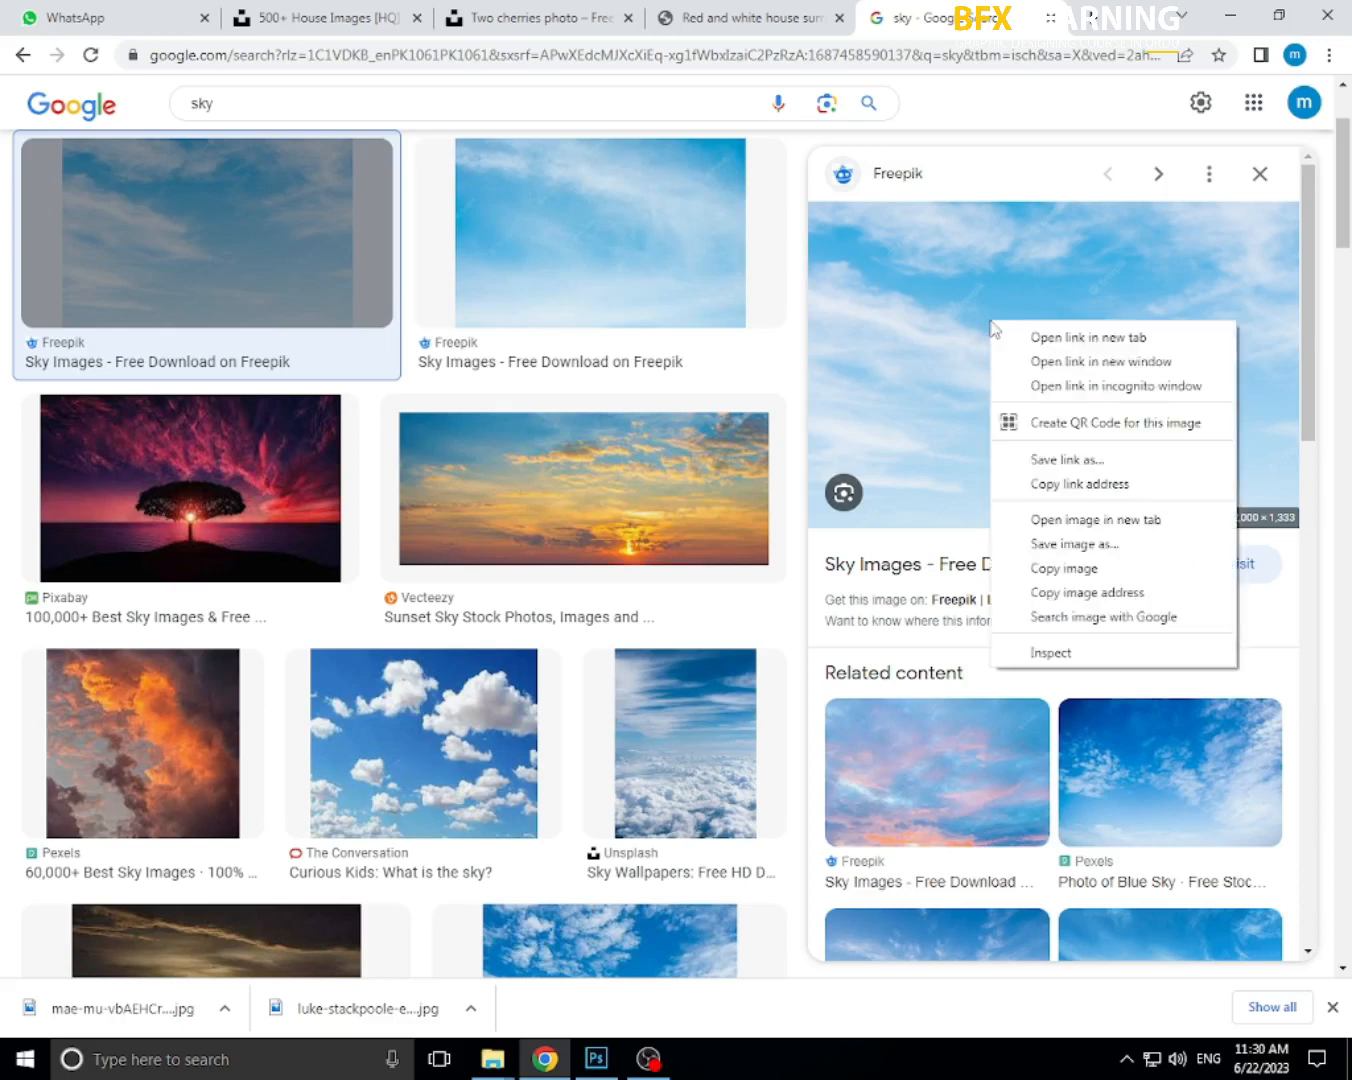
{"action": "left_click", "coordinate": [1061, 569]}
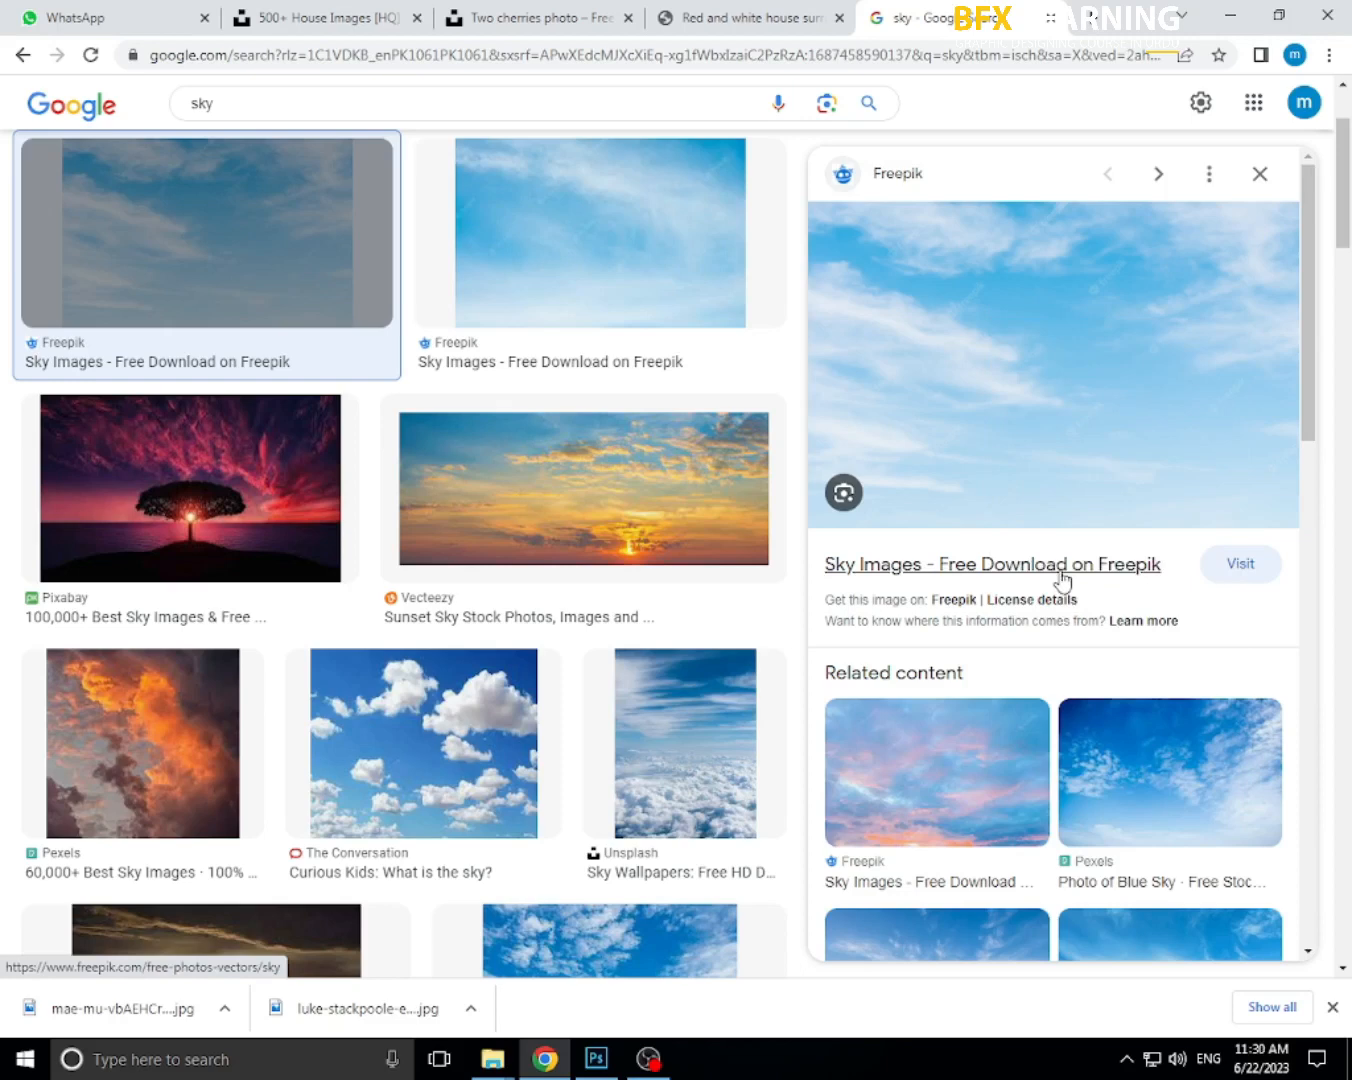
{"action": "key", "text": "alt+Tab"}
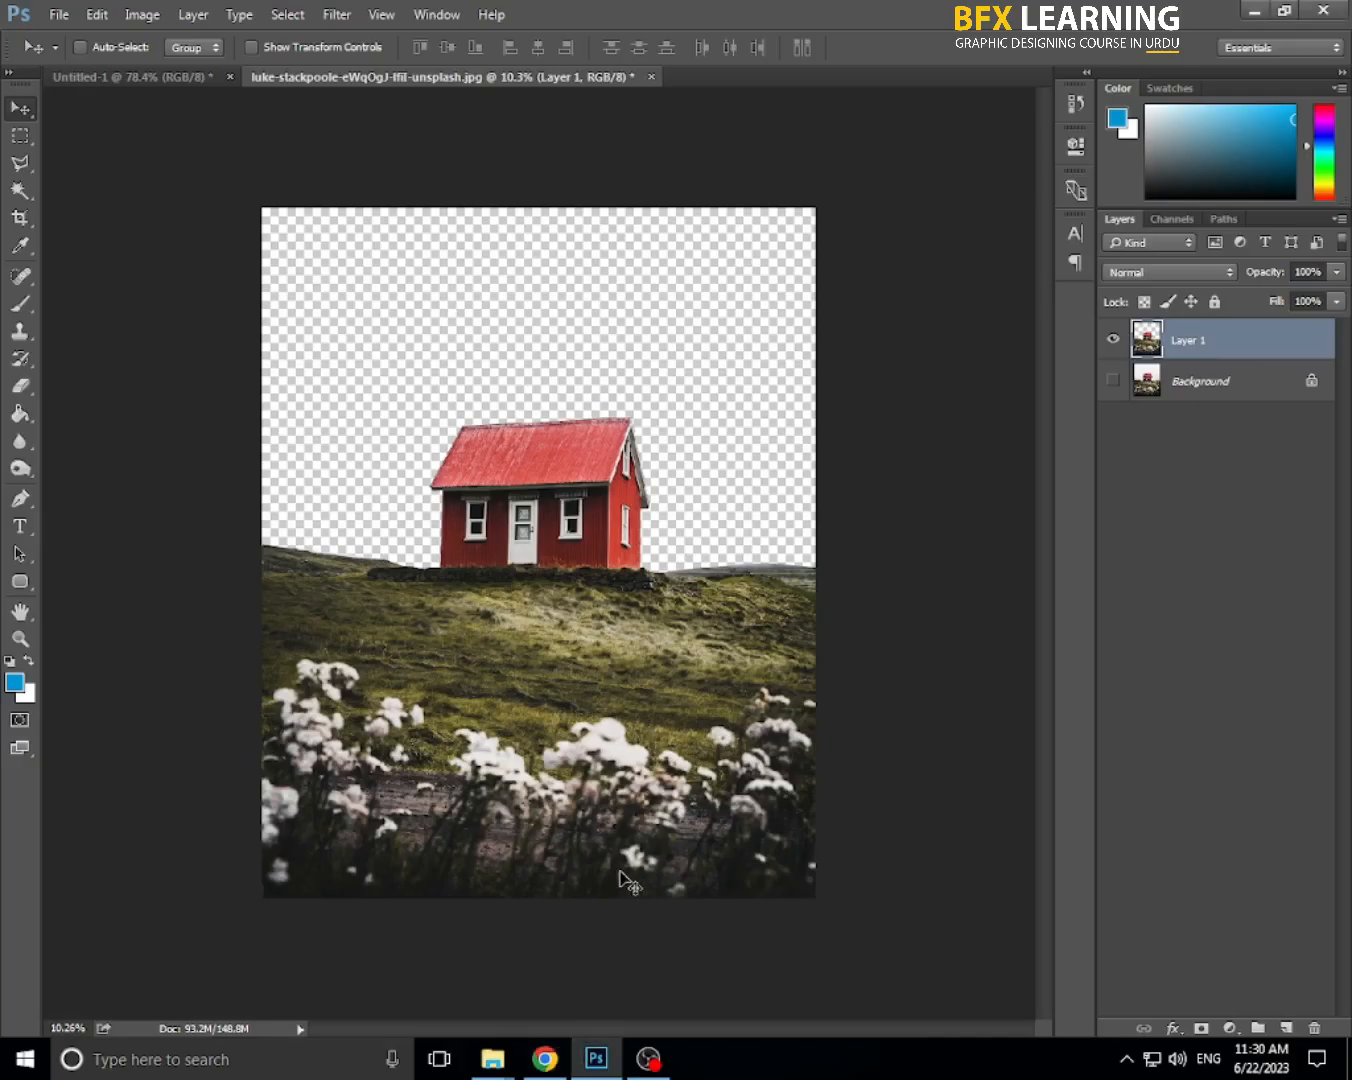
{"action": "left_click", "coordinate": [1212, 386]}
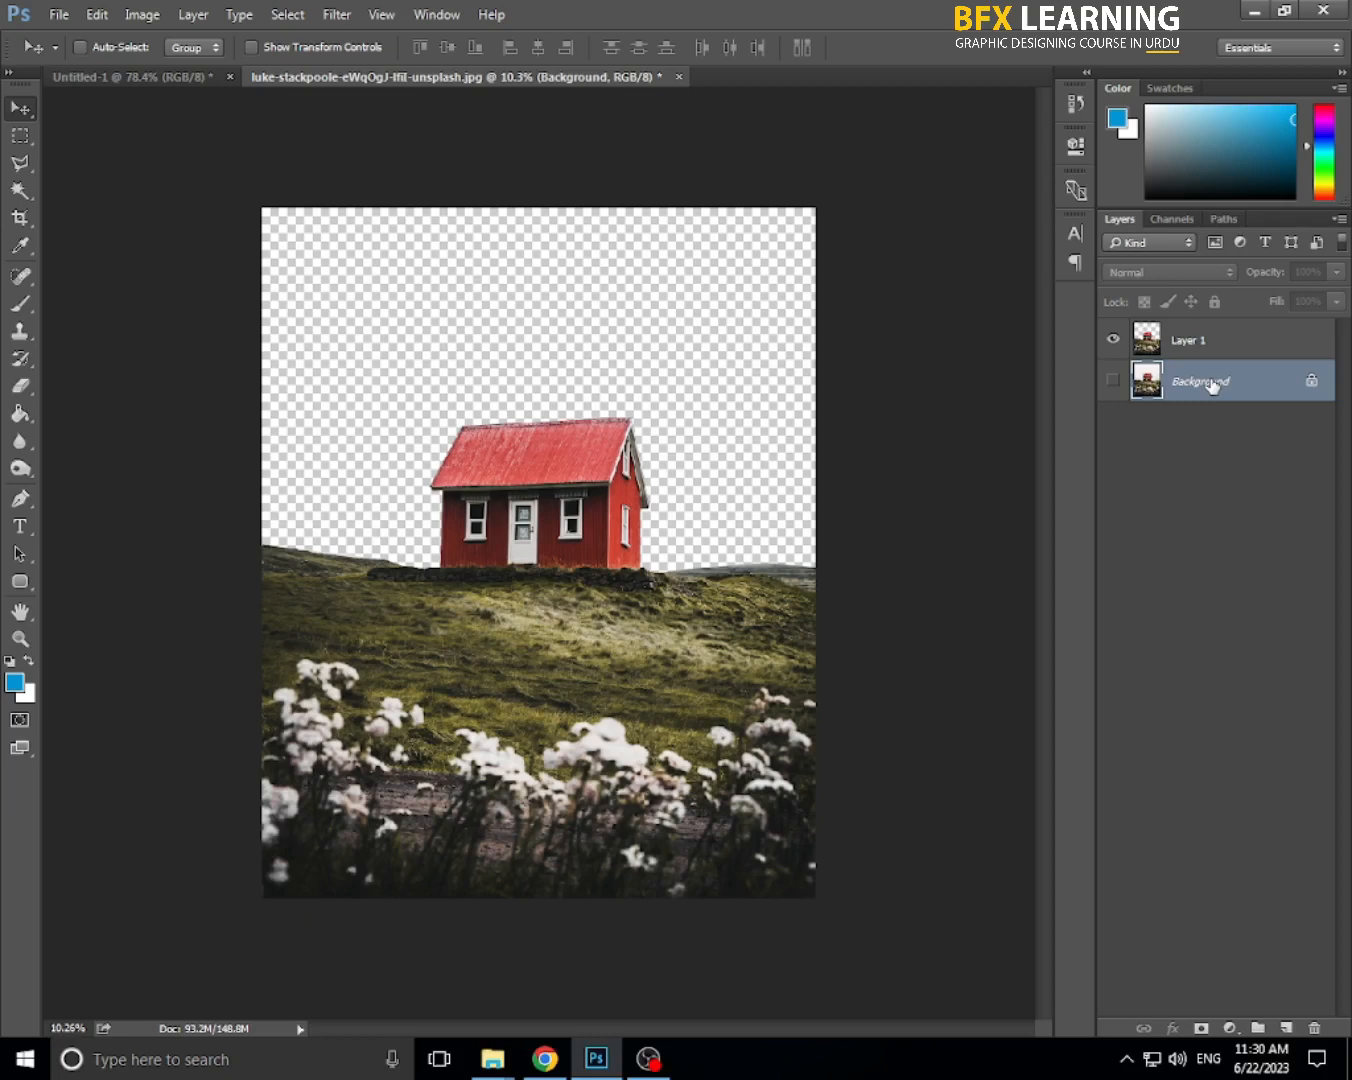
{"action": "key", "text": "alt+Tab"}
{"action": "right_click", "coordinate": [999, 375]}
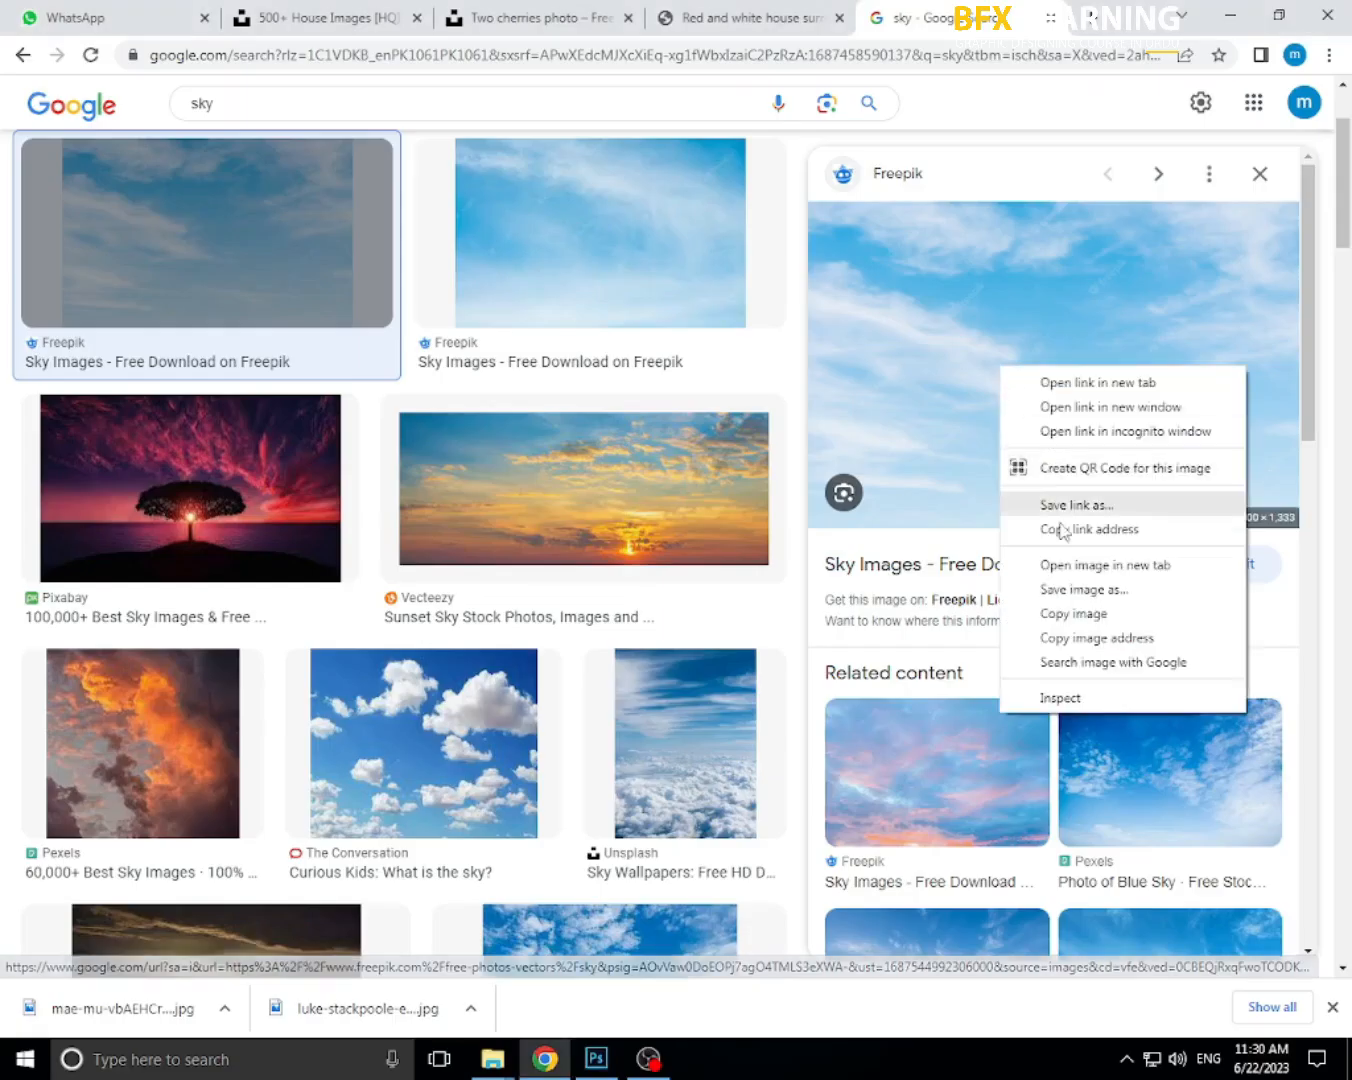
{"action": "left_click", "coordinate": [1066, 613]}
{"action": "key", "text": "alt+Tab"}
{"action": "key", "text": "ctrl+v"}
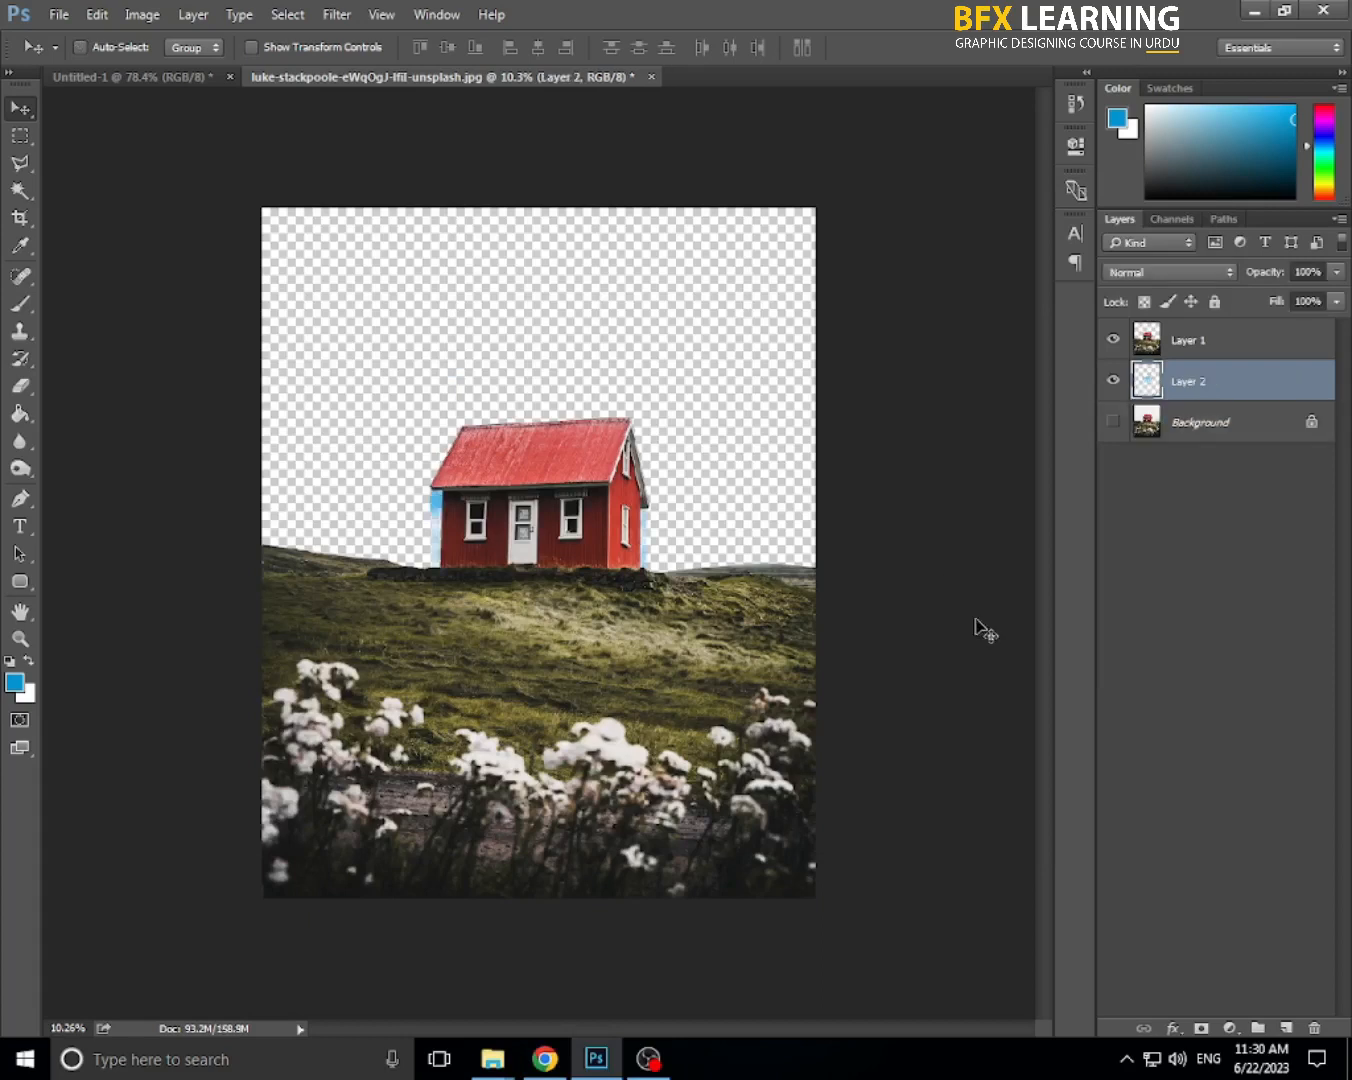
- Scale the pasted sky layer to about 271% and move it up to fill the transparent area behind the house
{"action": "key", "text": "ctrl+t"}
{"action": "left_click_drag", "start_coordinate": [650, 621], "coordinate": [753, 862]}
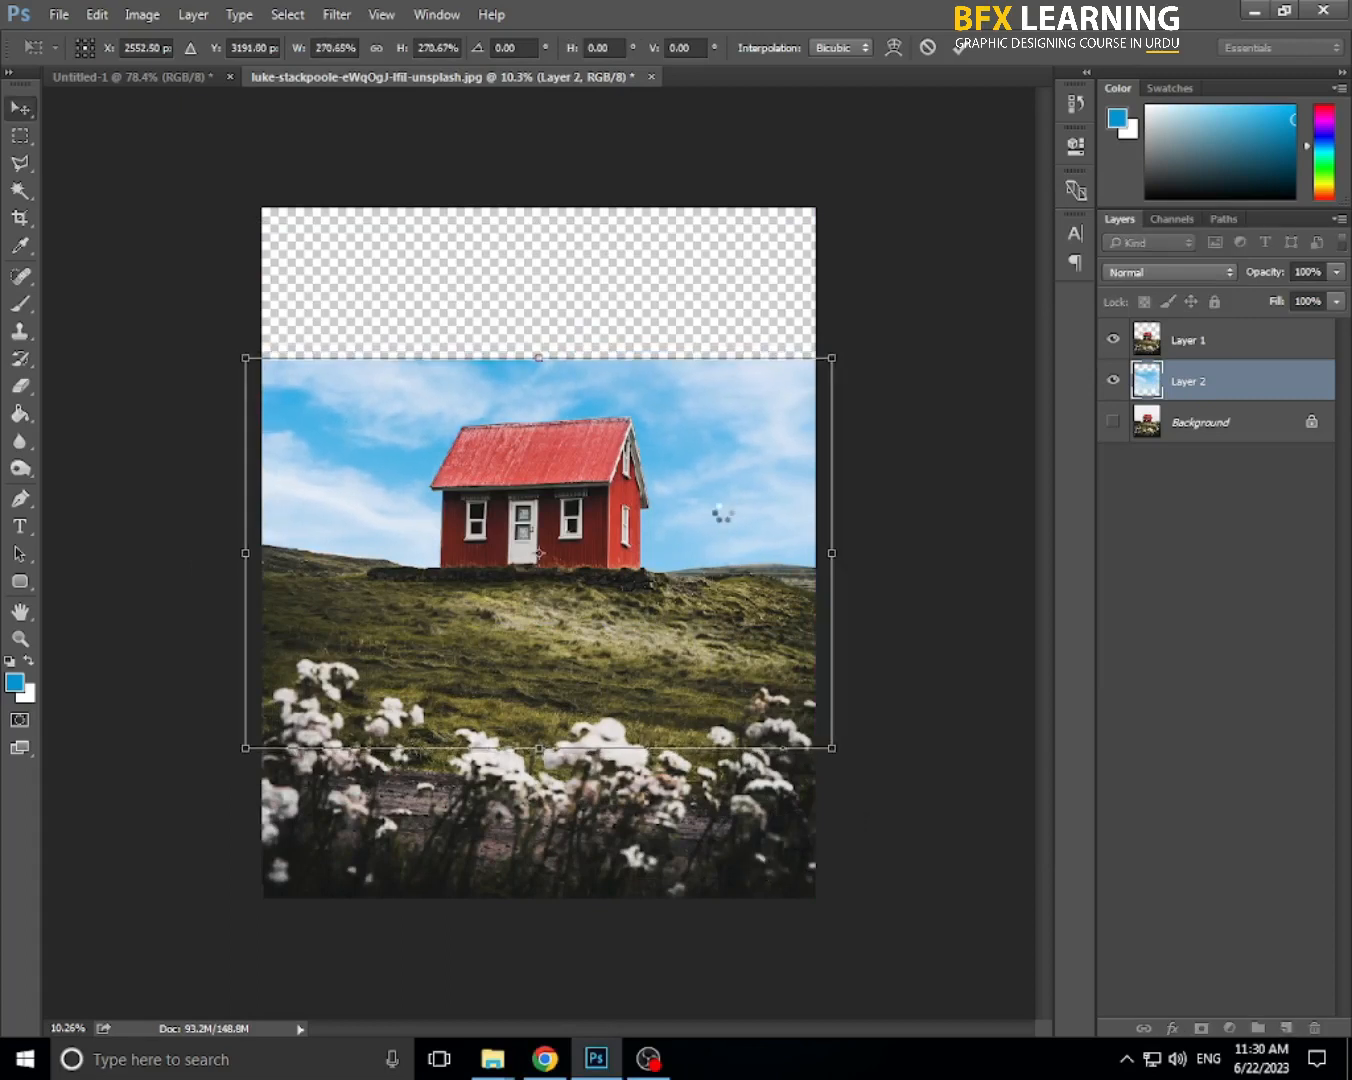
{"action": "key", "text": "Return"}
{"action": "left_click_drag", "start_coordinate": [724, 513], "coordinate": [729, 357]}
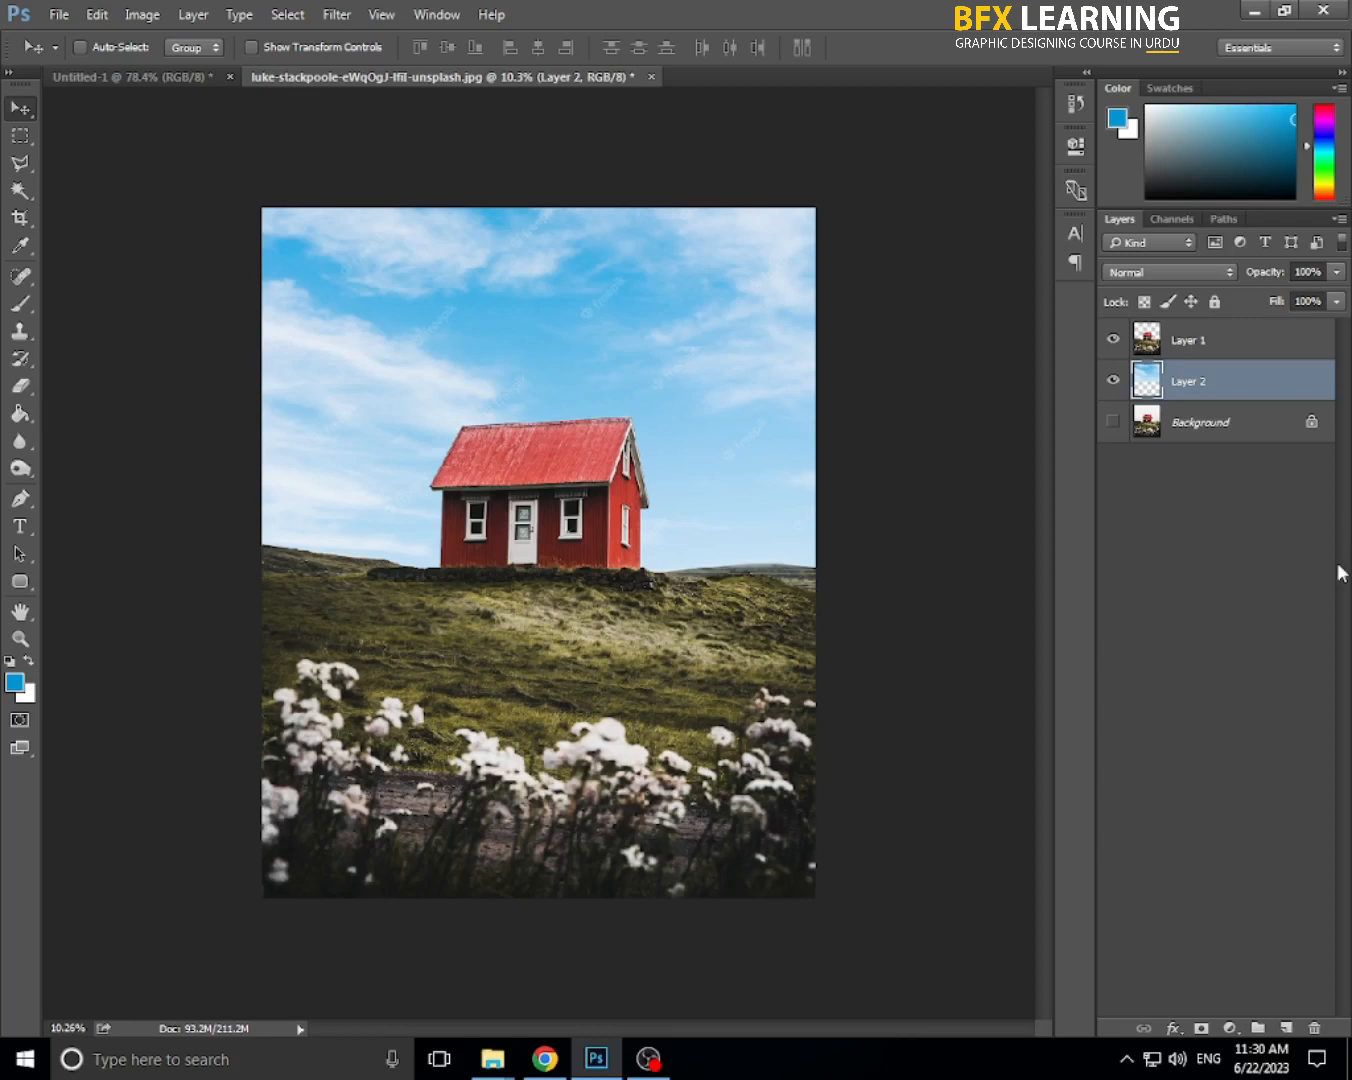
{"action": "left_click", "coordinate": [1152, 390], "text": "ctrl"}
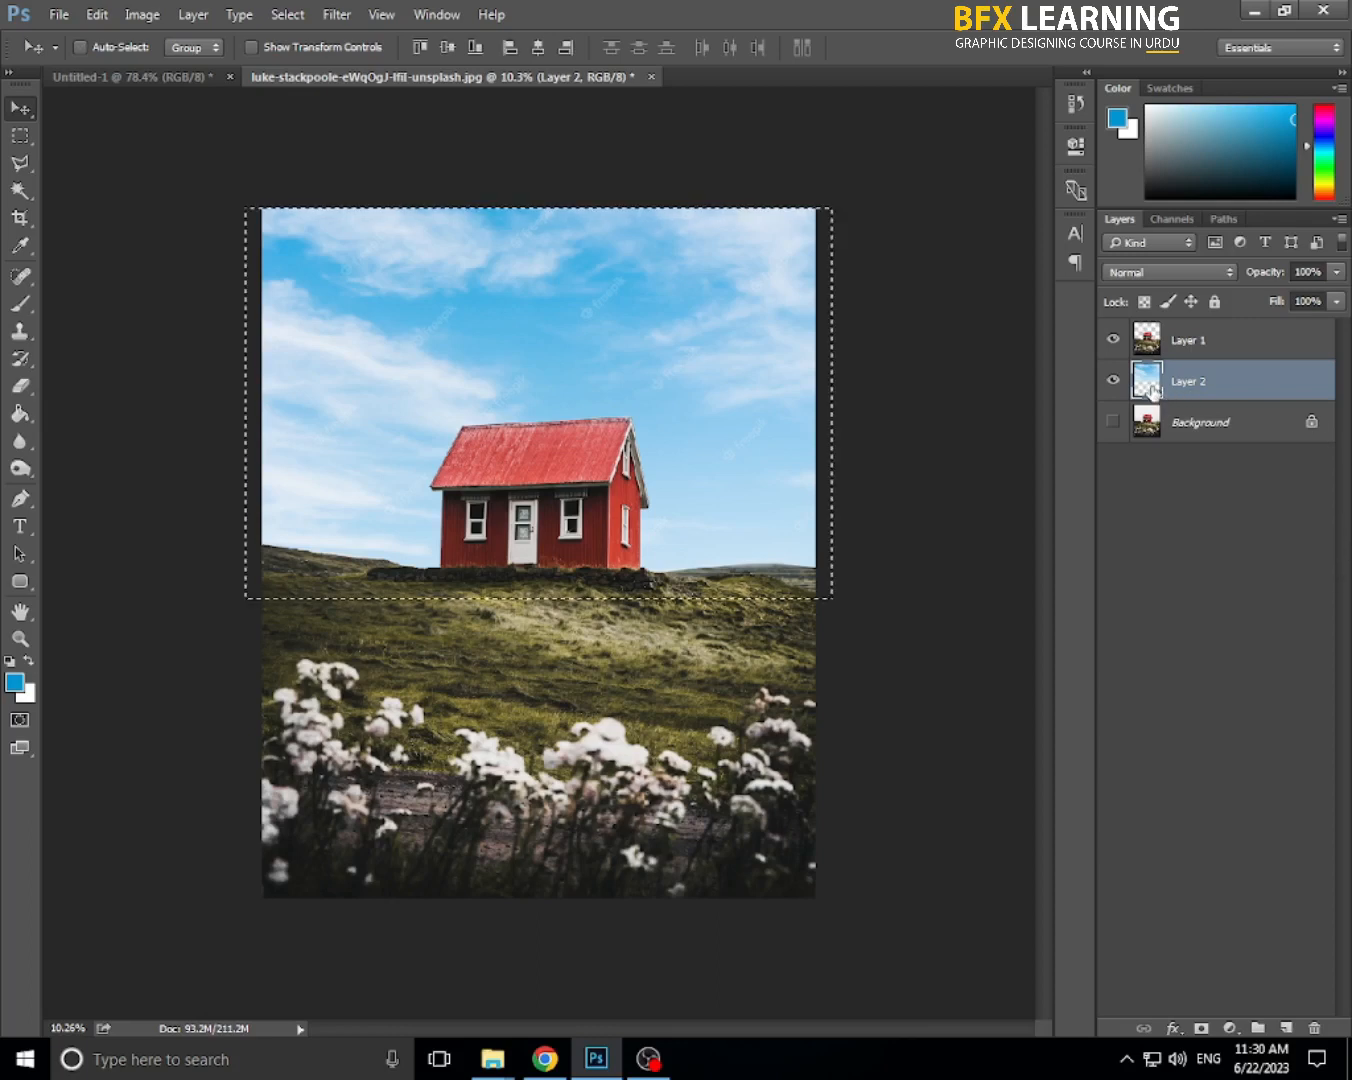
{"action": "key", "text": "ctrl+l"}
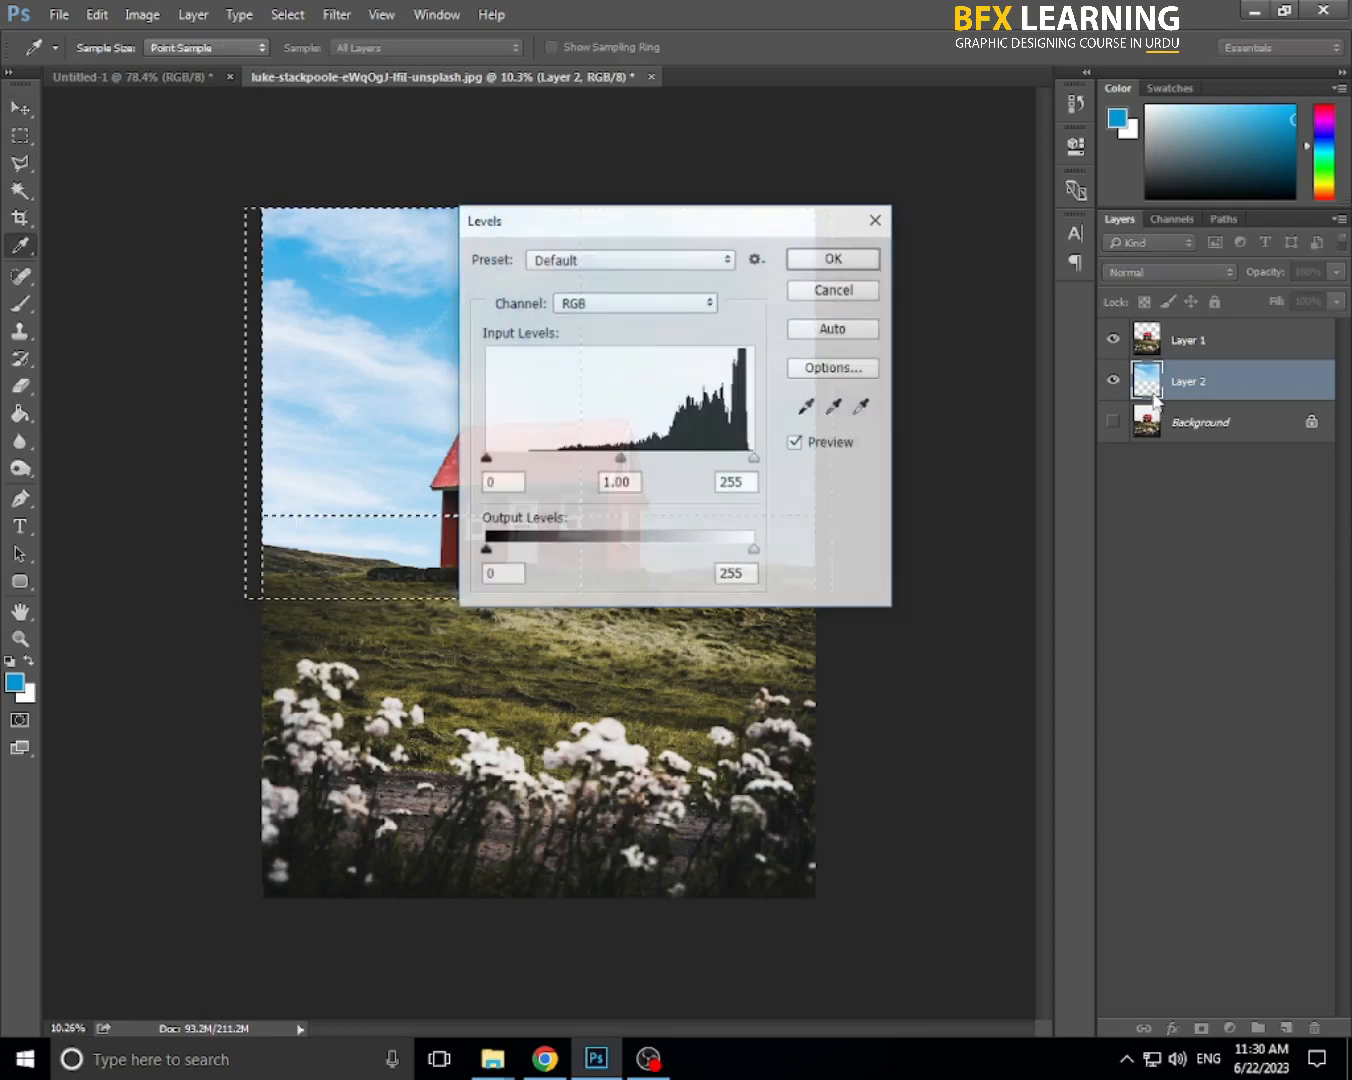
{"action": "left_click_drag", "start_coordinate": [628, 232], "coordinate": [902, 263]}
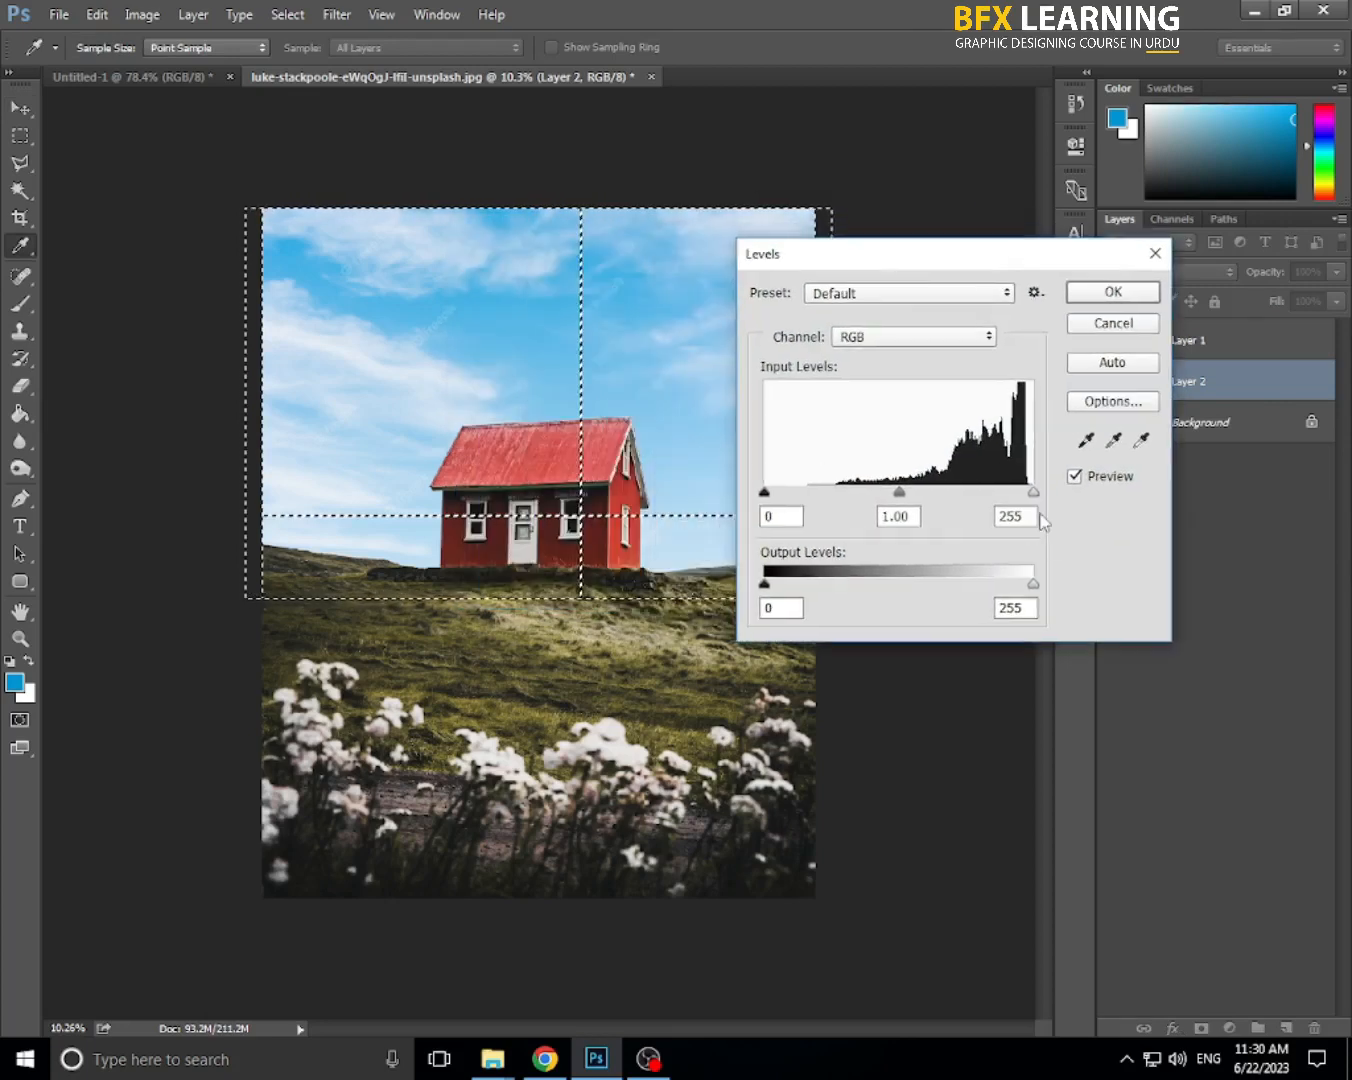
{"action": "mouse_move", "coordinate": [1033, 492]}
{"action": "left_mouse_down"}
{"action": "mouse_move", "coordinate": [1010, 492]}
{"action": "mouse_move", "coordinate": [1038, 493]}
{"action": "left_mouse_up"}
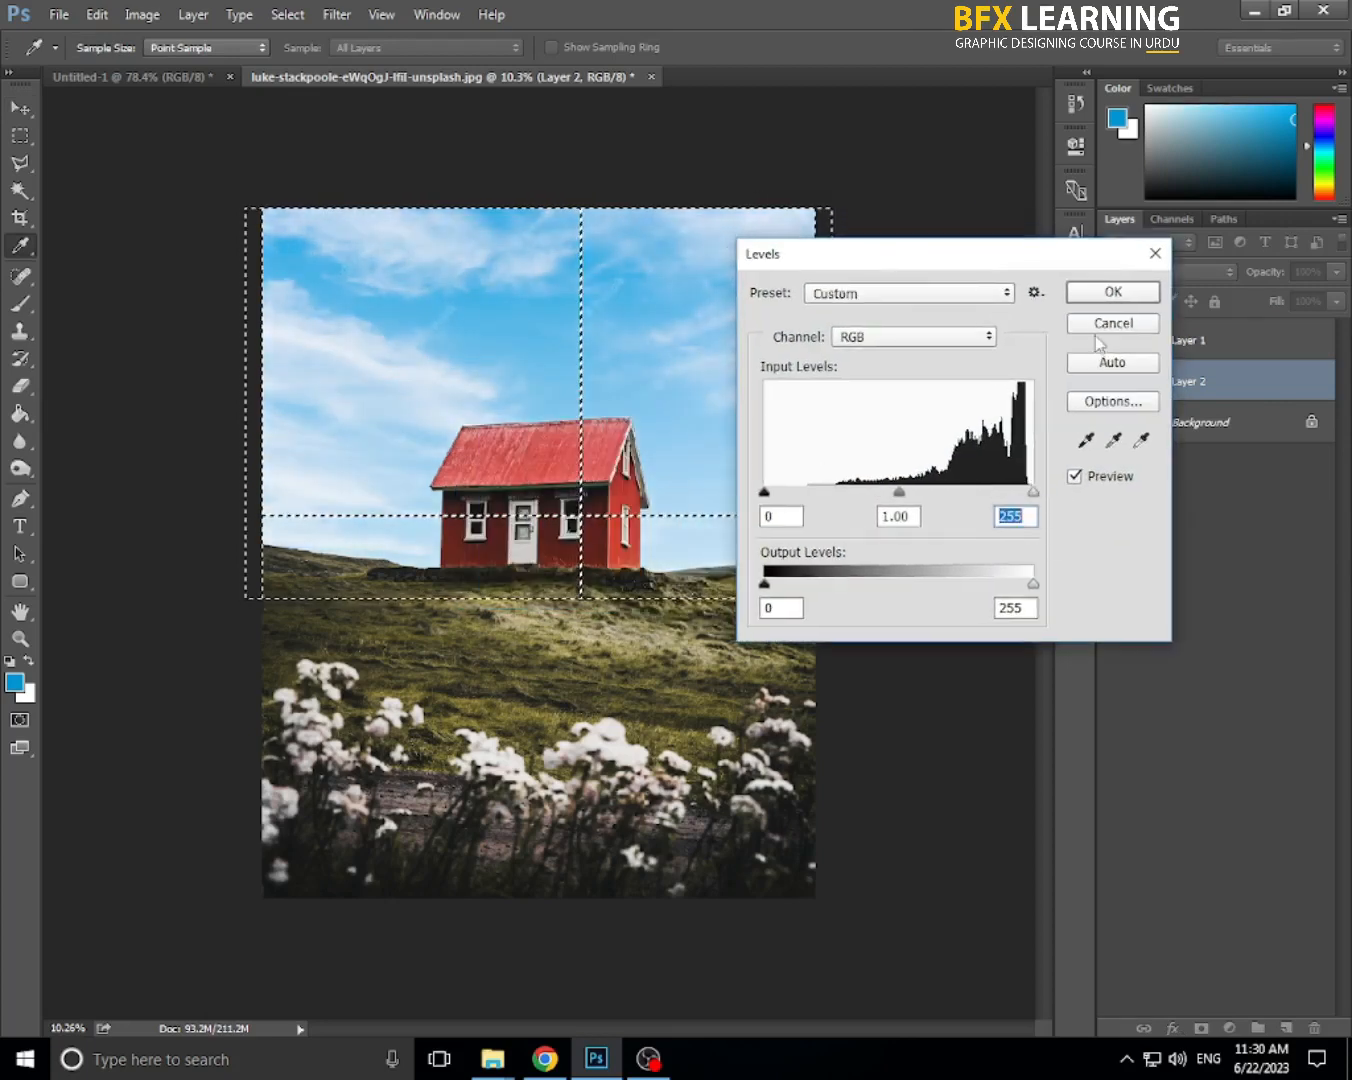
{"action": "left_click", "coordinate": [1095, 330]}
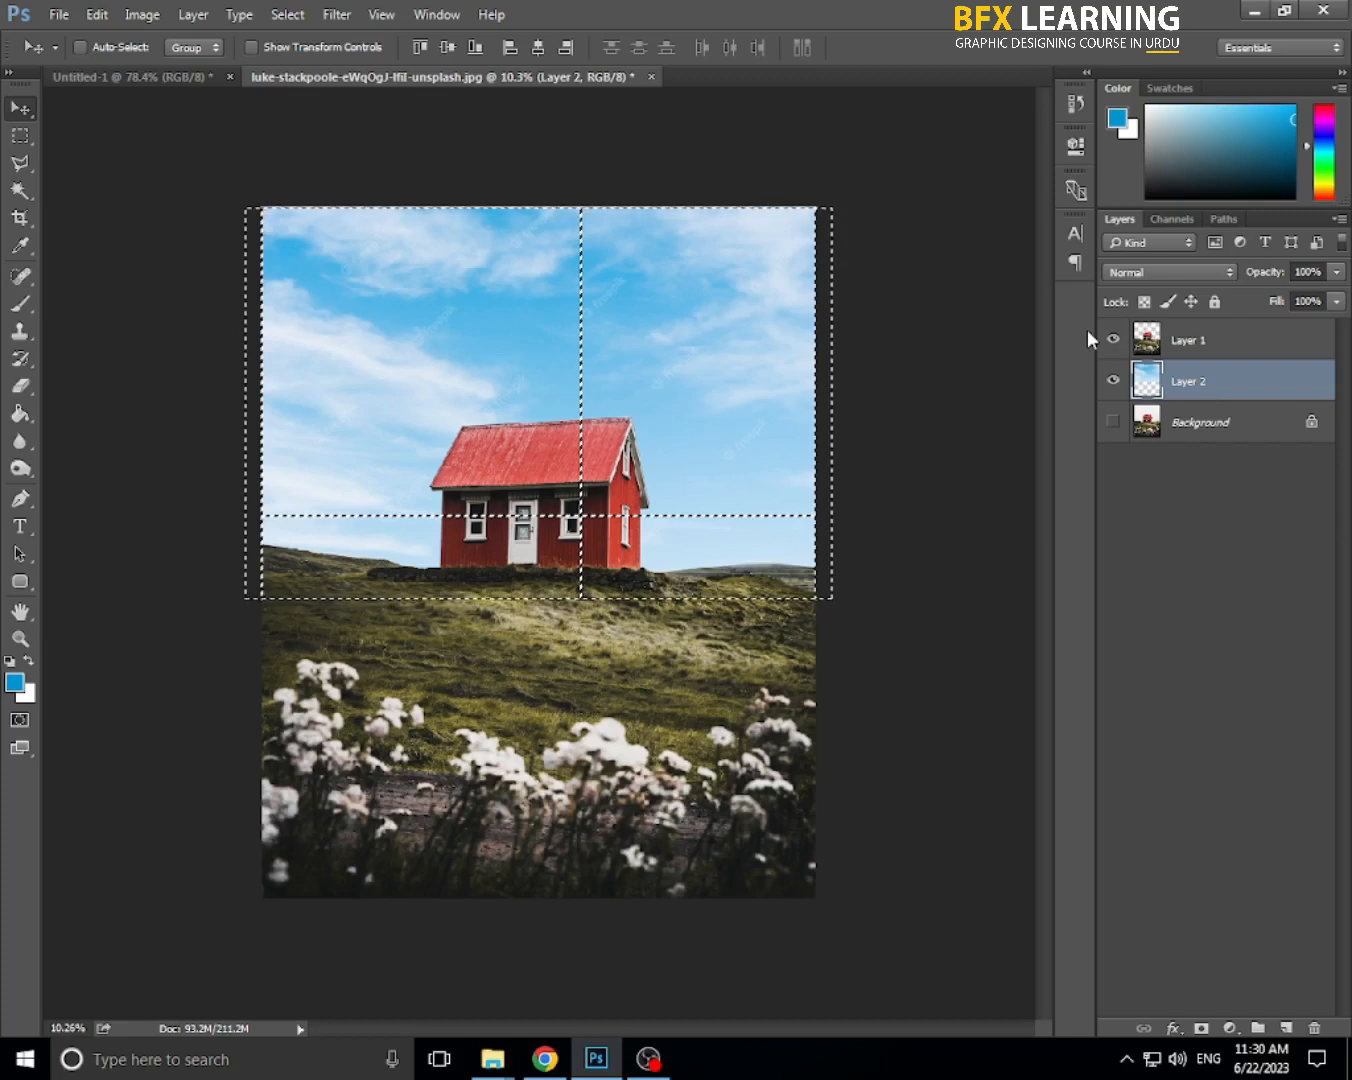
{"action": "key", "text": "ctrl+minus"}
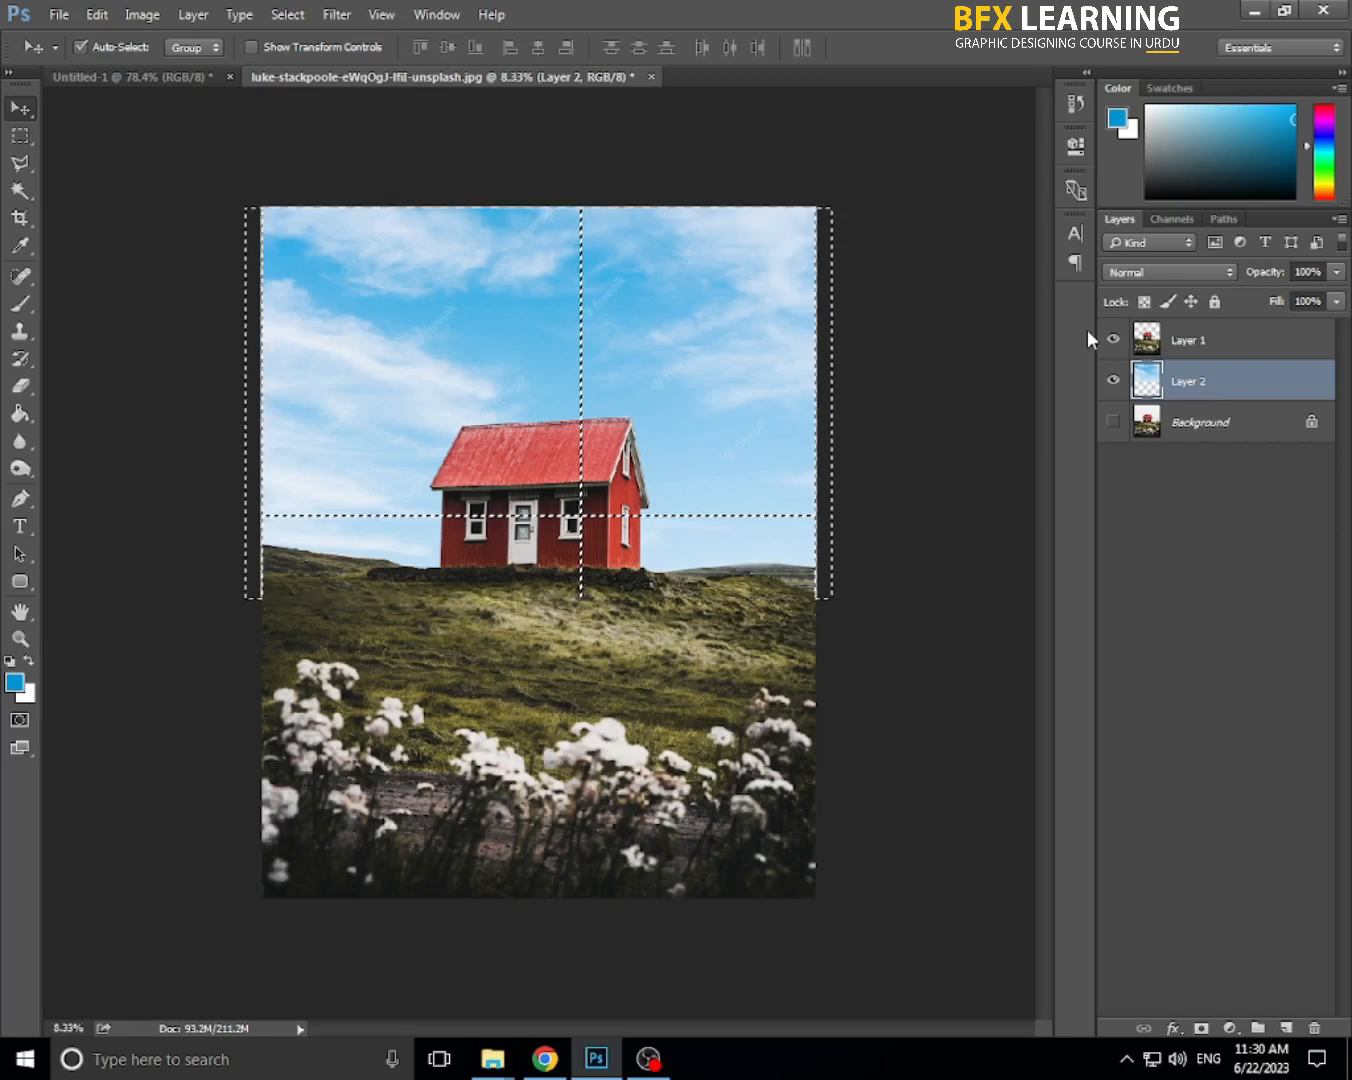
{"action": "key", "text": "ctrl+d"}
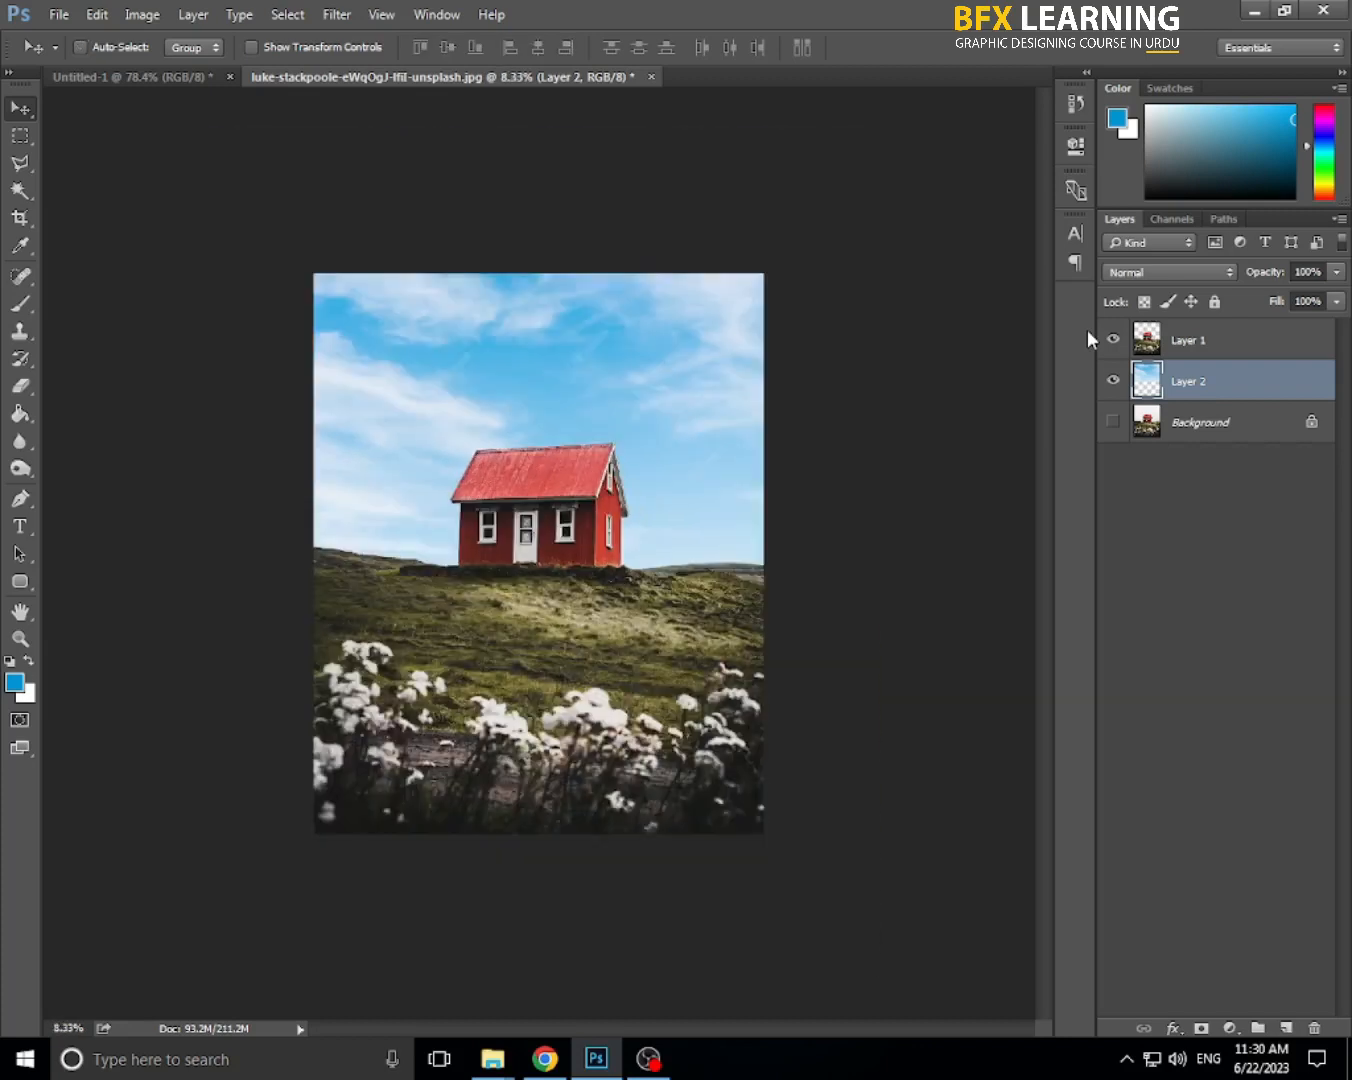
{"action": "right_click", "coordinate": [521, 414]}
{"action": "left_click", "coordinate": [578, 428]}
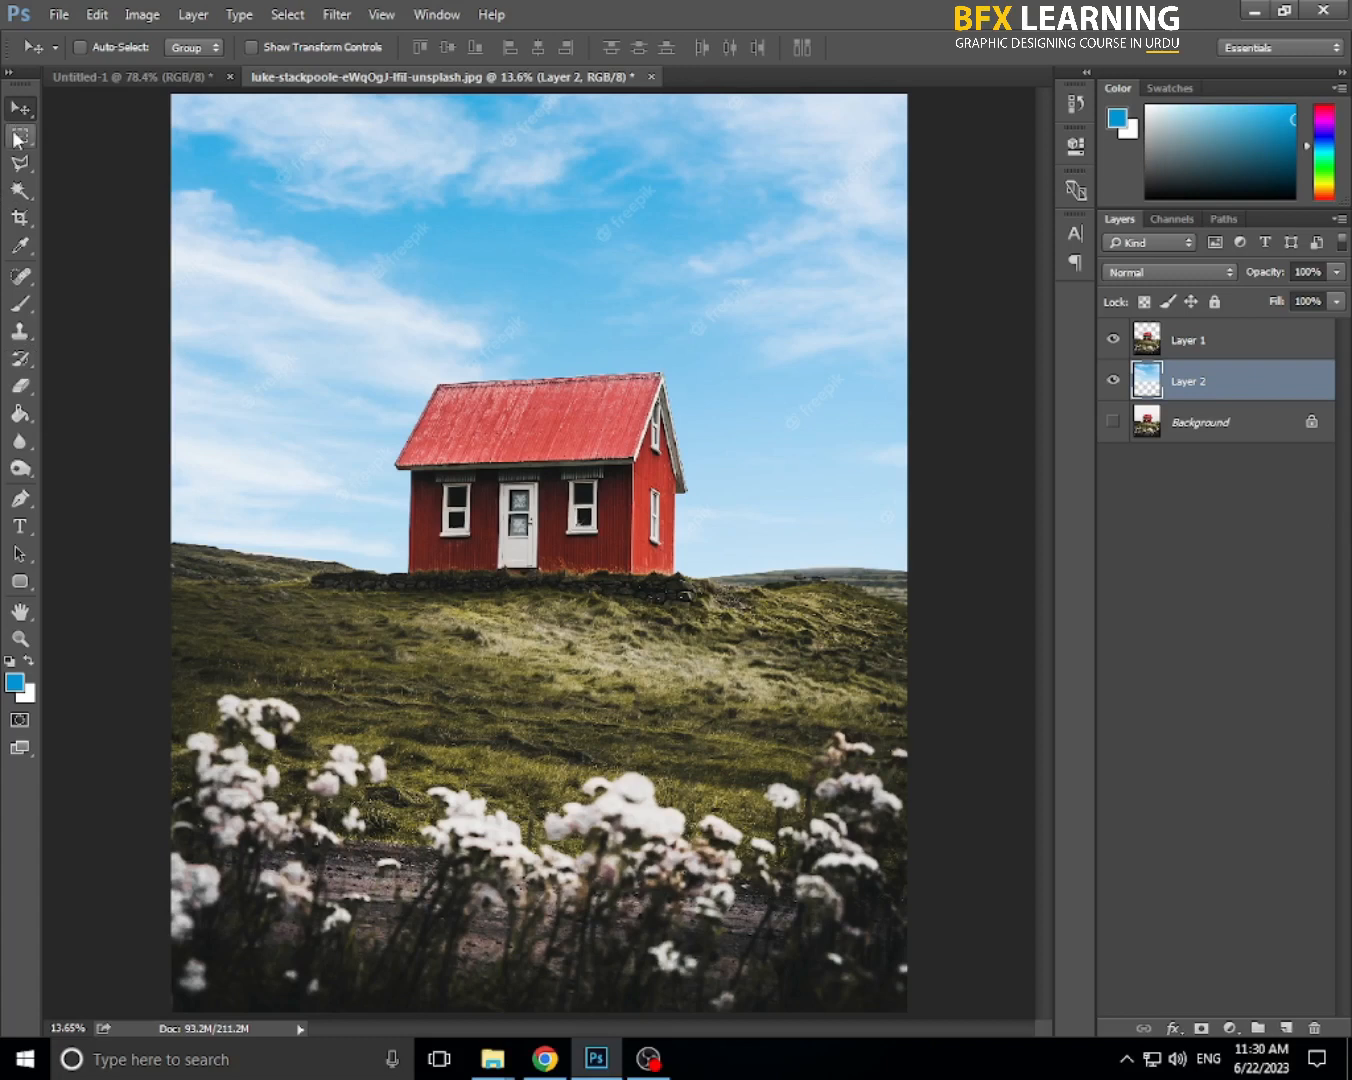
- Choose the Magnetic Lasso tool and open the cherry photo mae-mu-vbAEHCrvXZ0-unsplash from the Downloads folder
{"action": "left_click", "coordinate": [18, 162]}
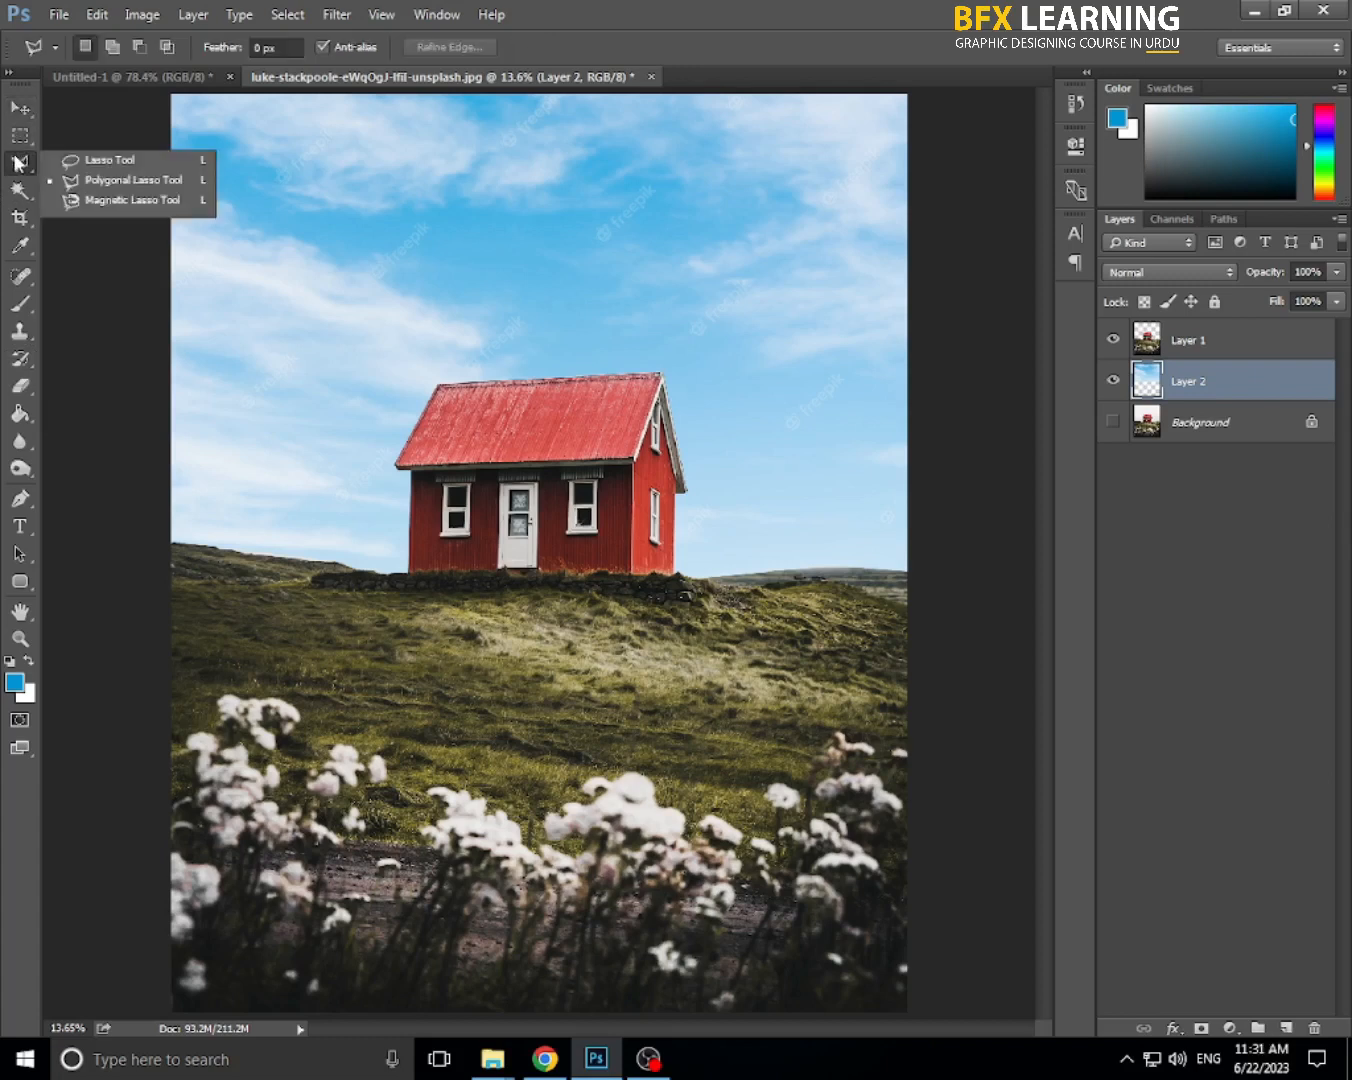
{"action": "left_click", "coordinate": [80, 199]}
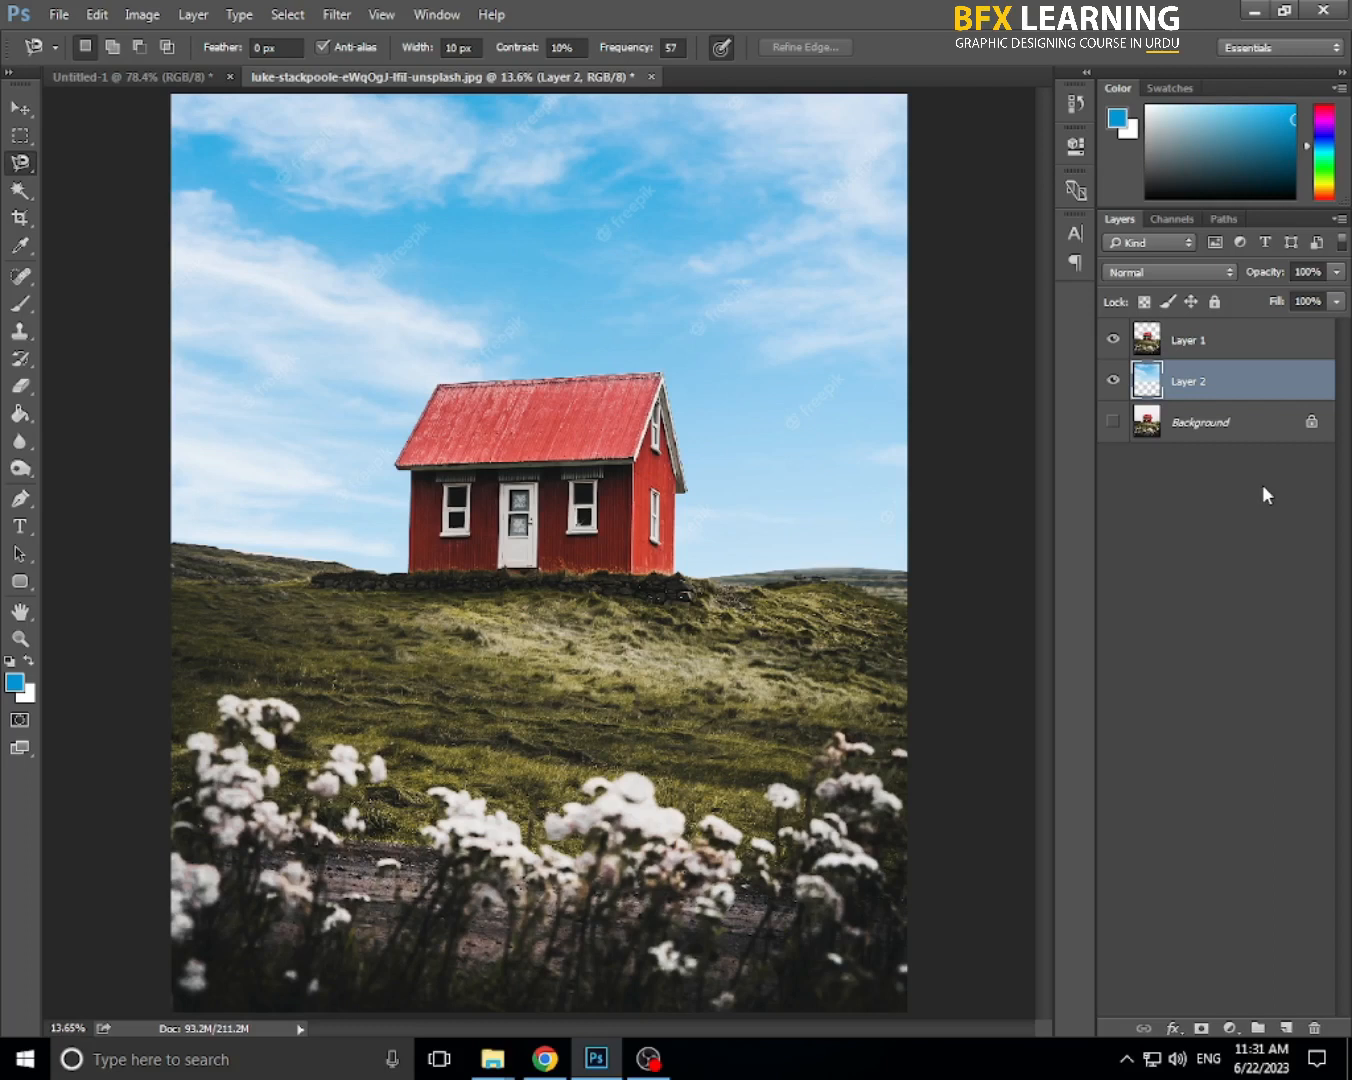
{"action": "key", "text": "ctrl+o"}
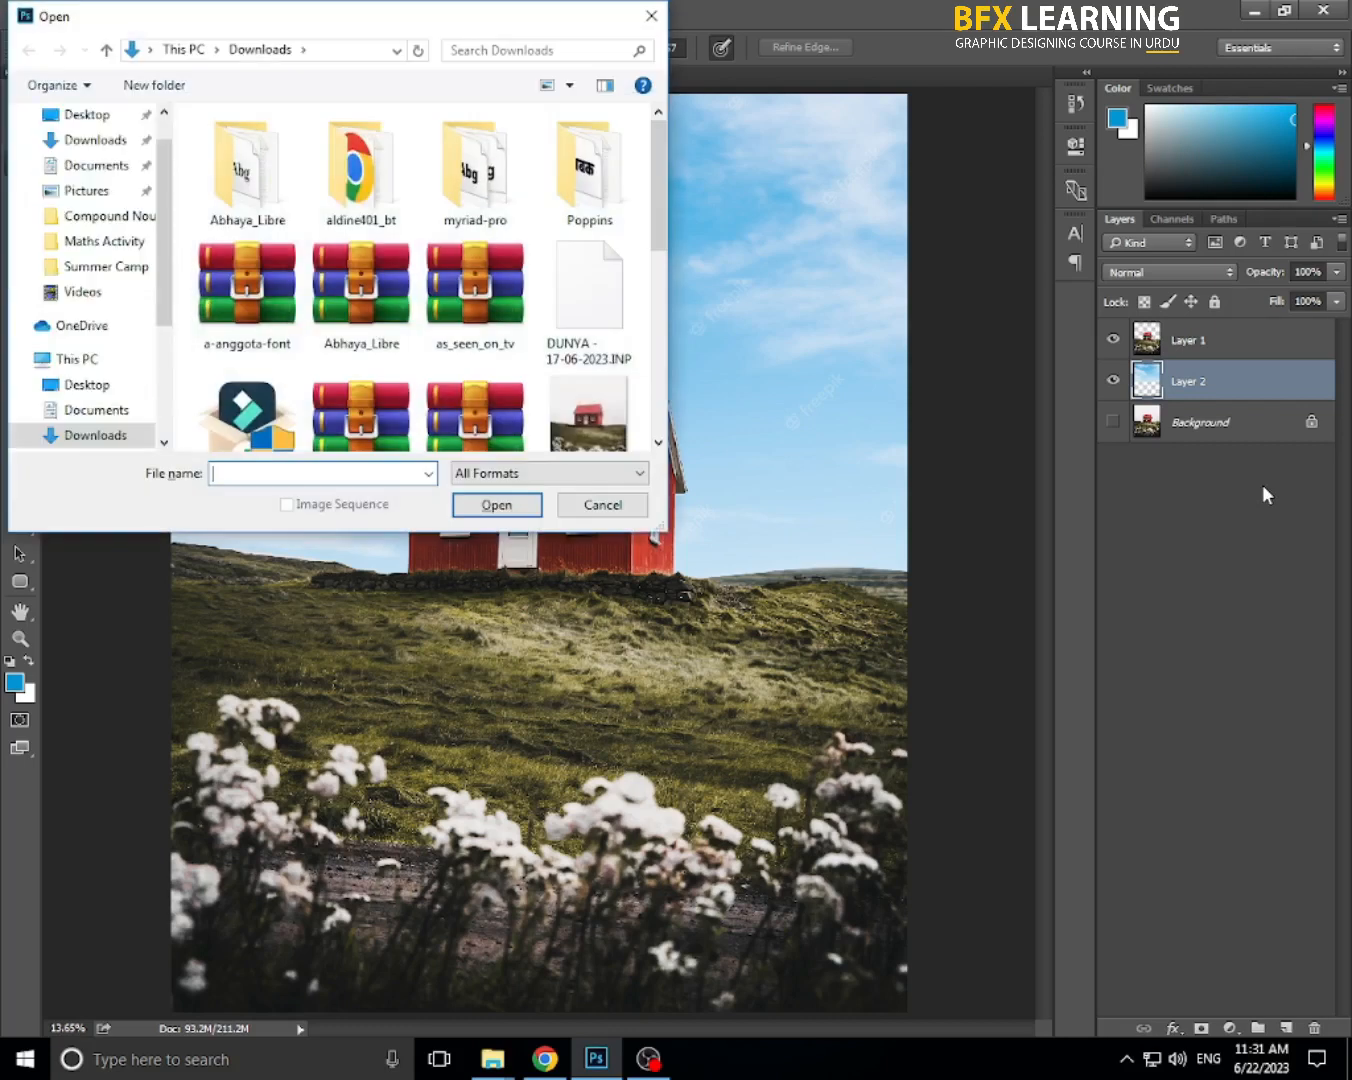
{"action": "left_click_drag", "start_coordinate": [660, 205], "coordinate": [672, 298]}
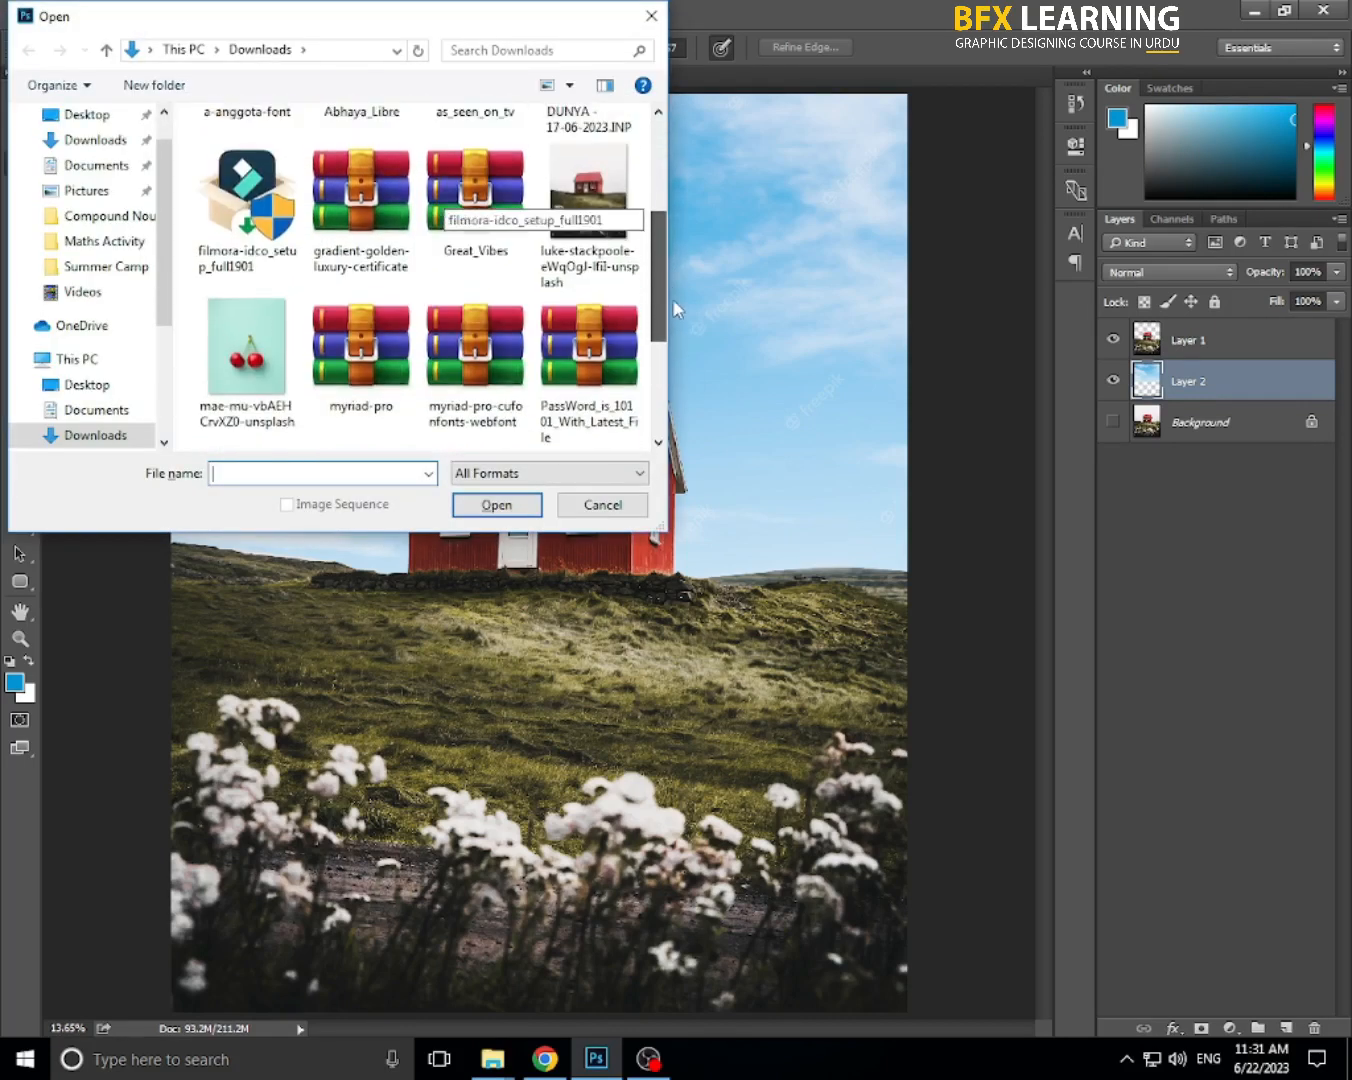
{"action": "left_click", "coordinate": [255, 352]}
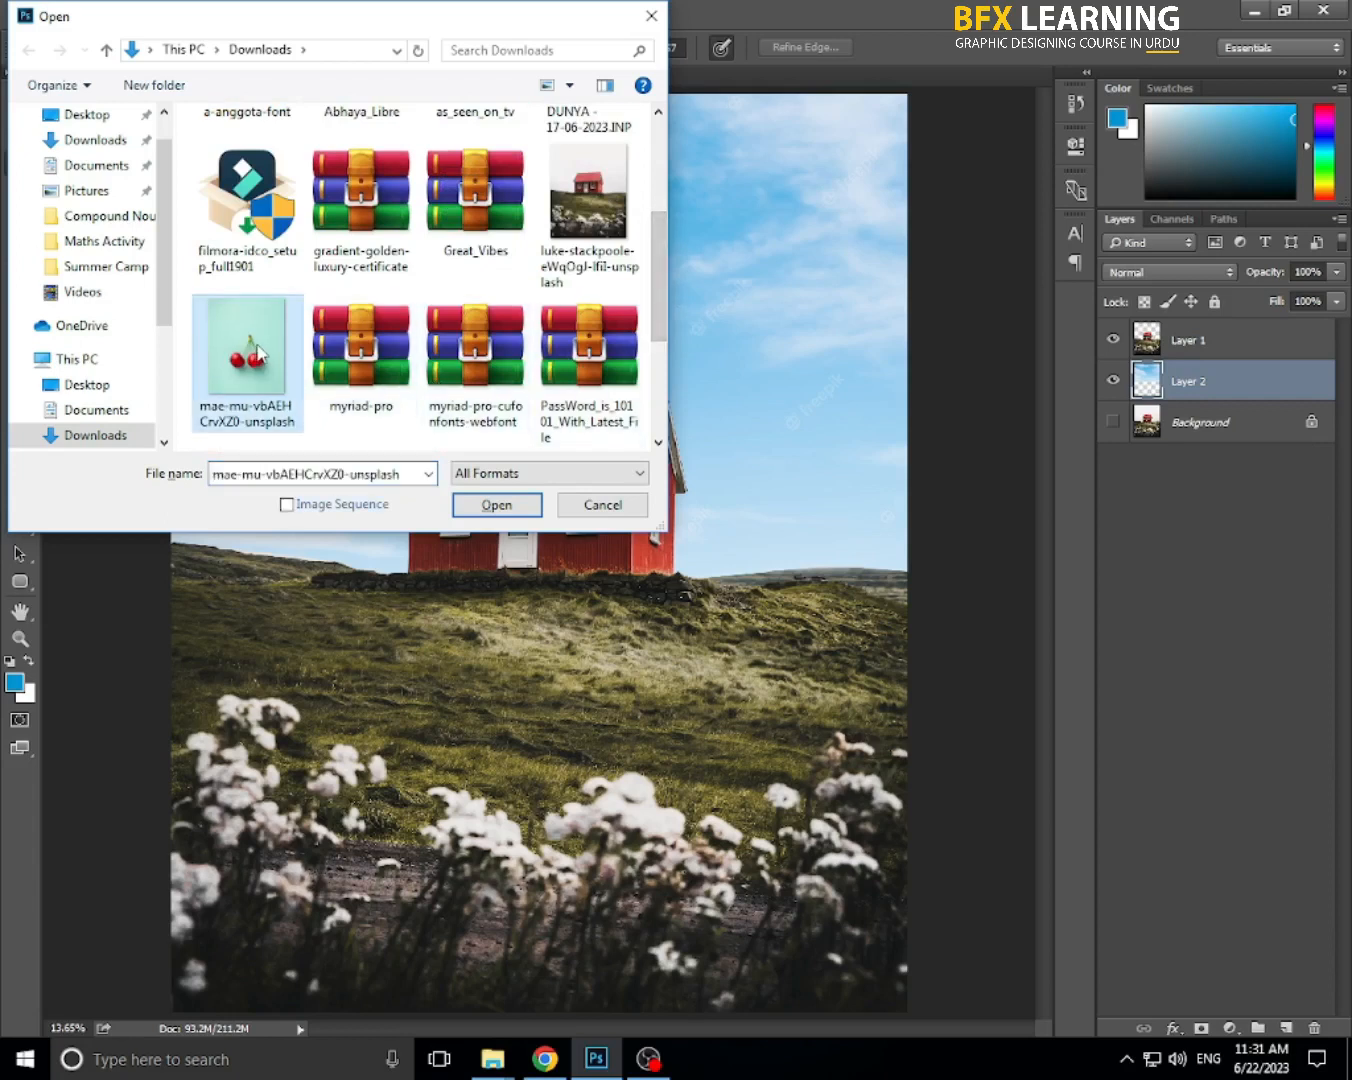
{"action": "double_click", "coordinate": [257, 346]}
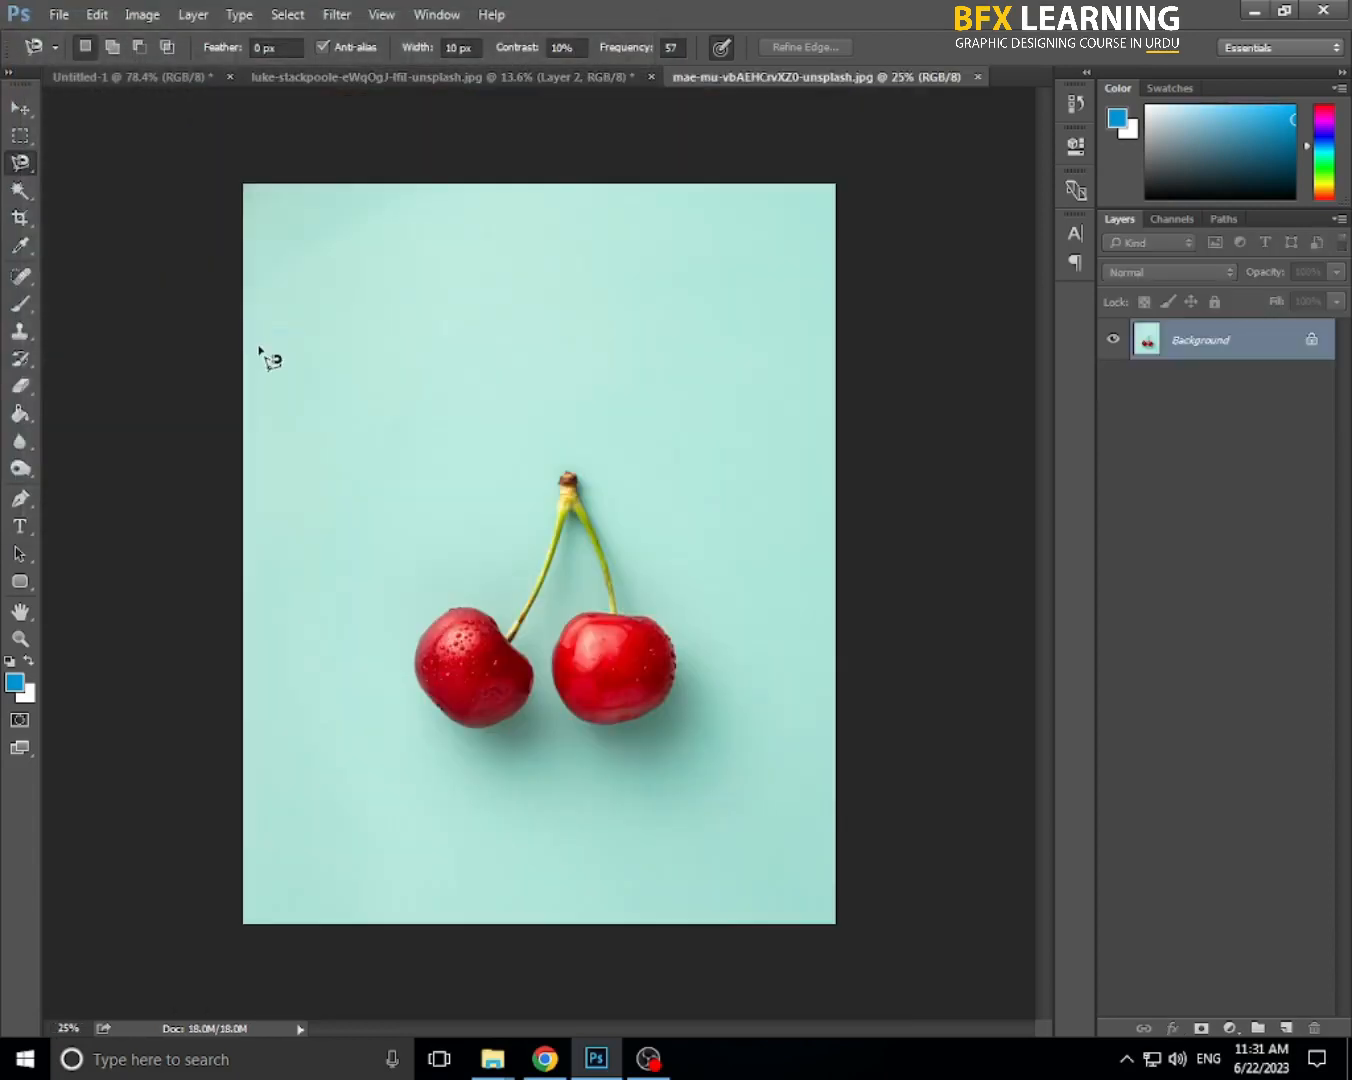
- Select the left cherry without its stem by tracing its whole outline with the Magnetic Lasso tool
{"action": "right_click", "coordinate": [25, 173]}
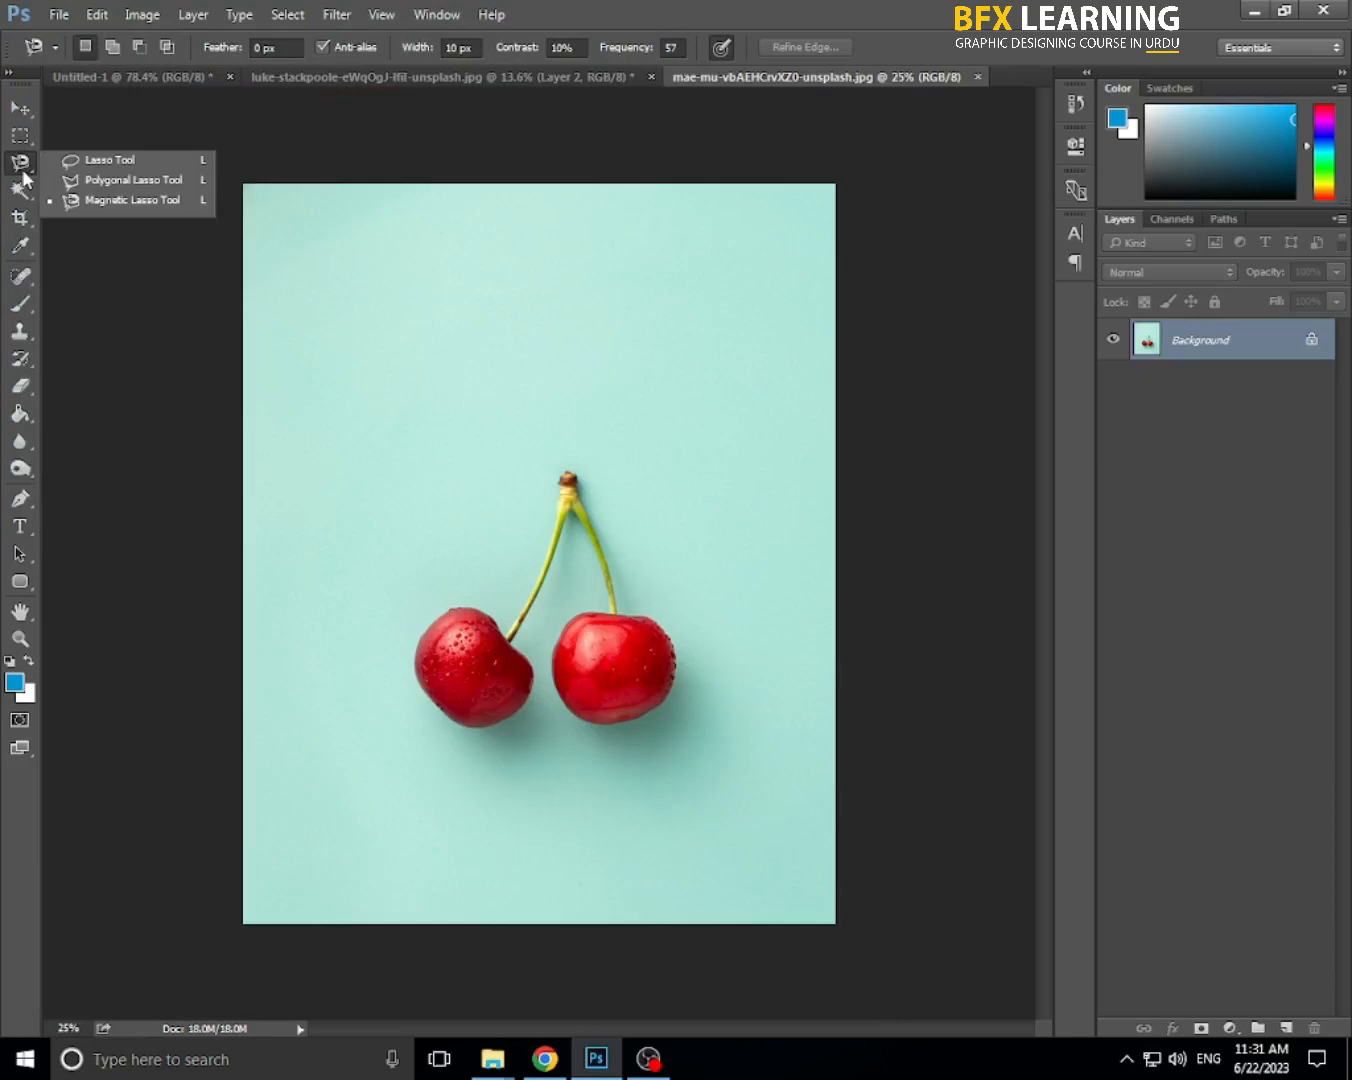
{"action": "left_click", "coordinate": [83, 201]}
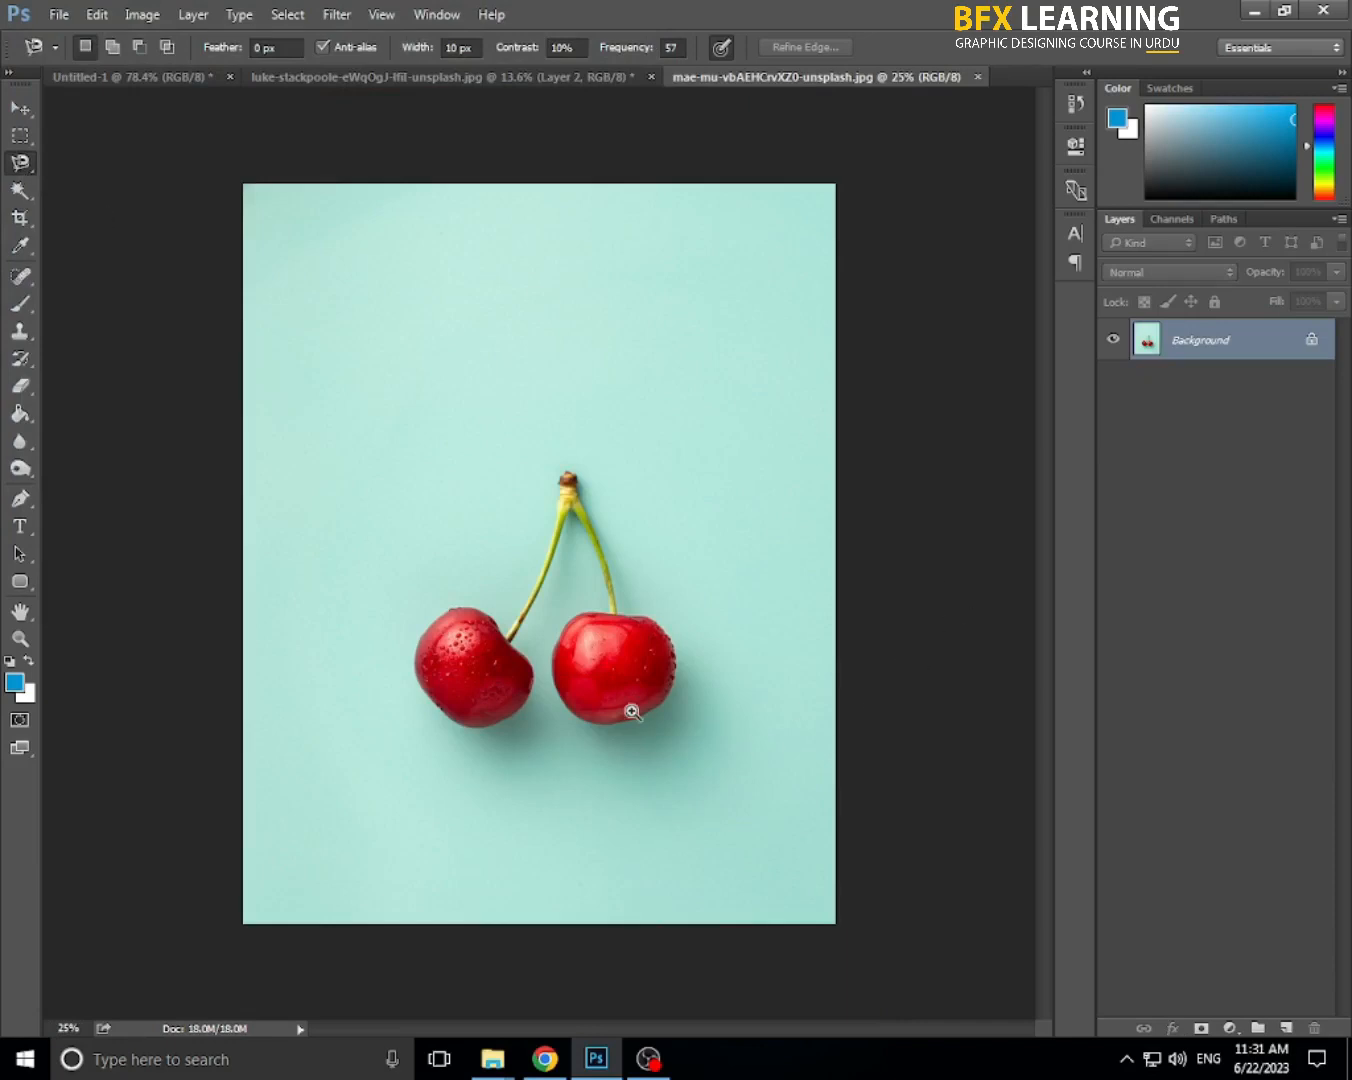
{"action": "left_click", "coordinate": [604, 689], "text": "ctrl"}
{"action": "left_click", "coordinate": [605, 689], "text": "ctrl"}
{"action": "left_click_drag", "start_coordinate": [532, 644], "coordinate": [648, 560]}
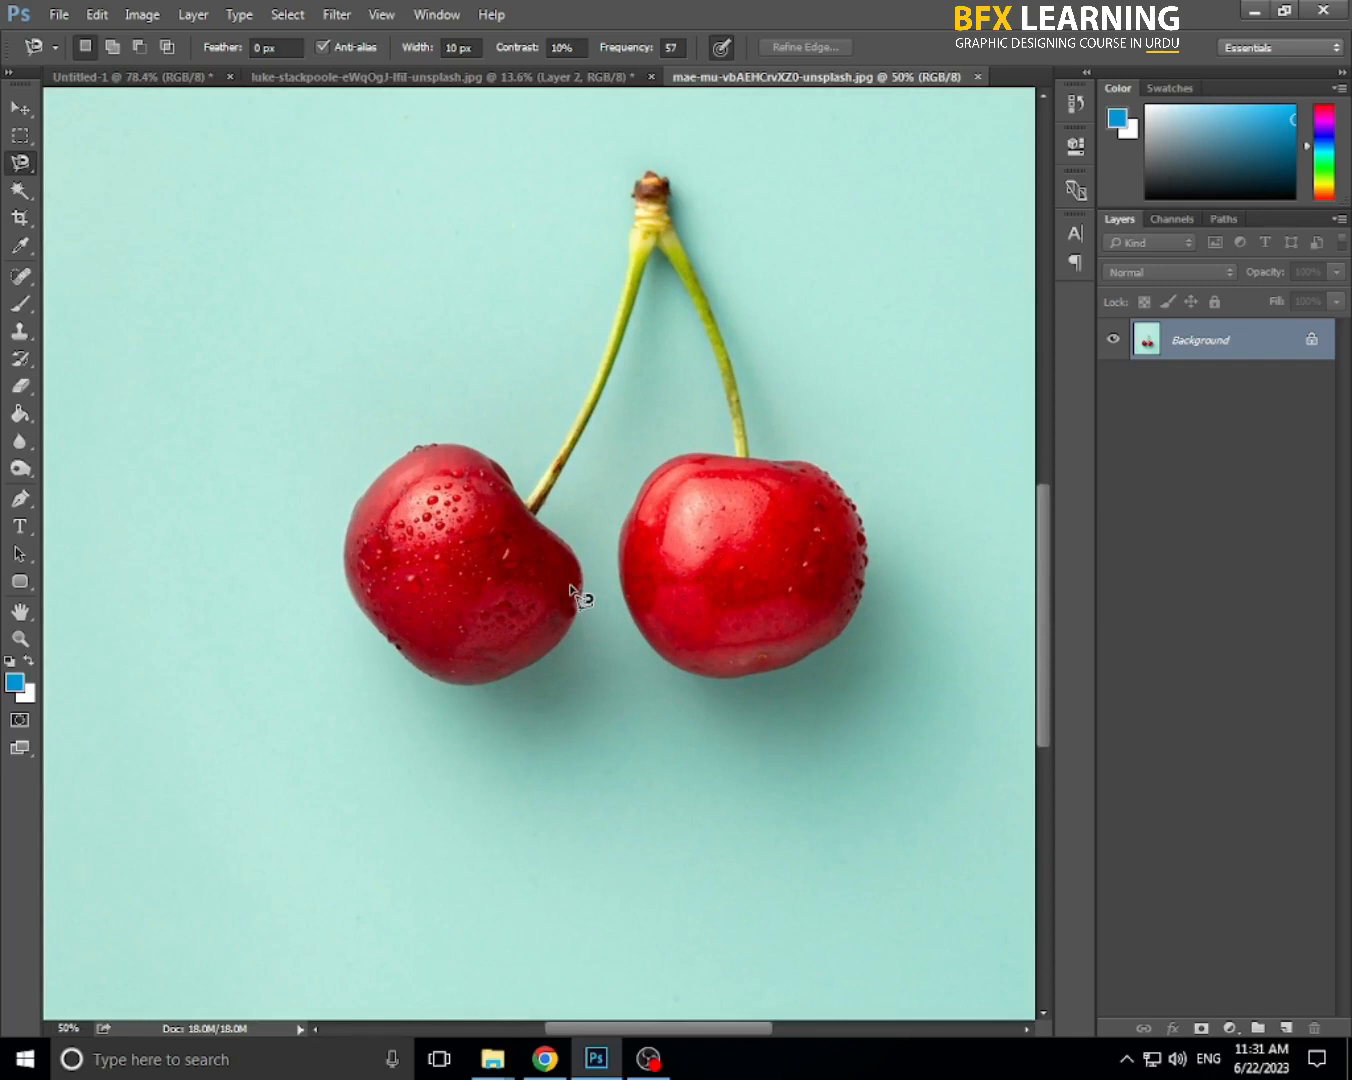
{"action": "left_click", "coordinate": [450, 520], "text": "ctrl"}
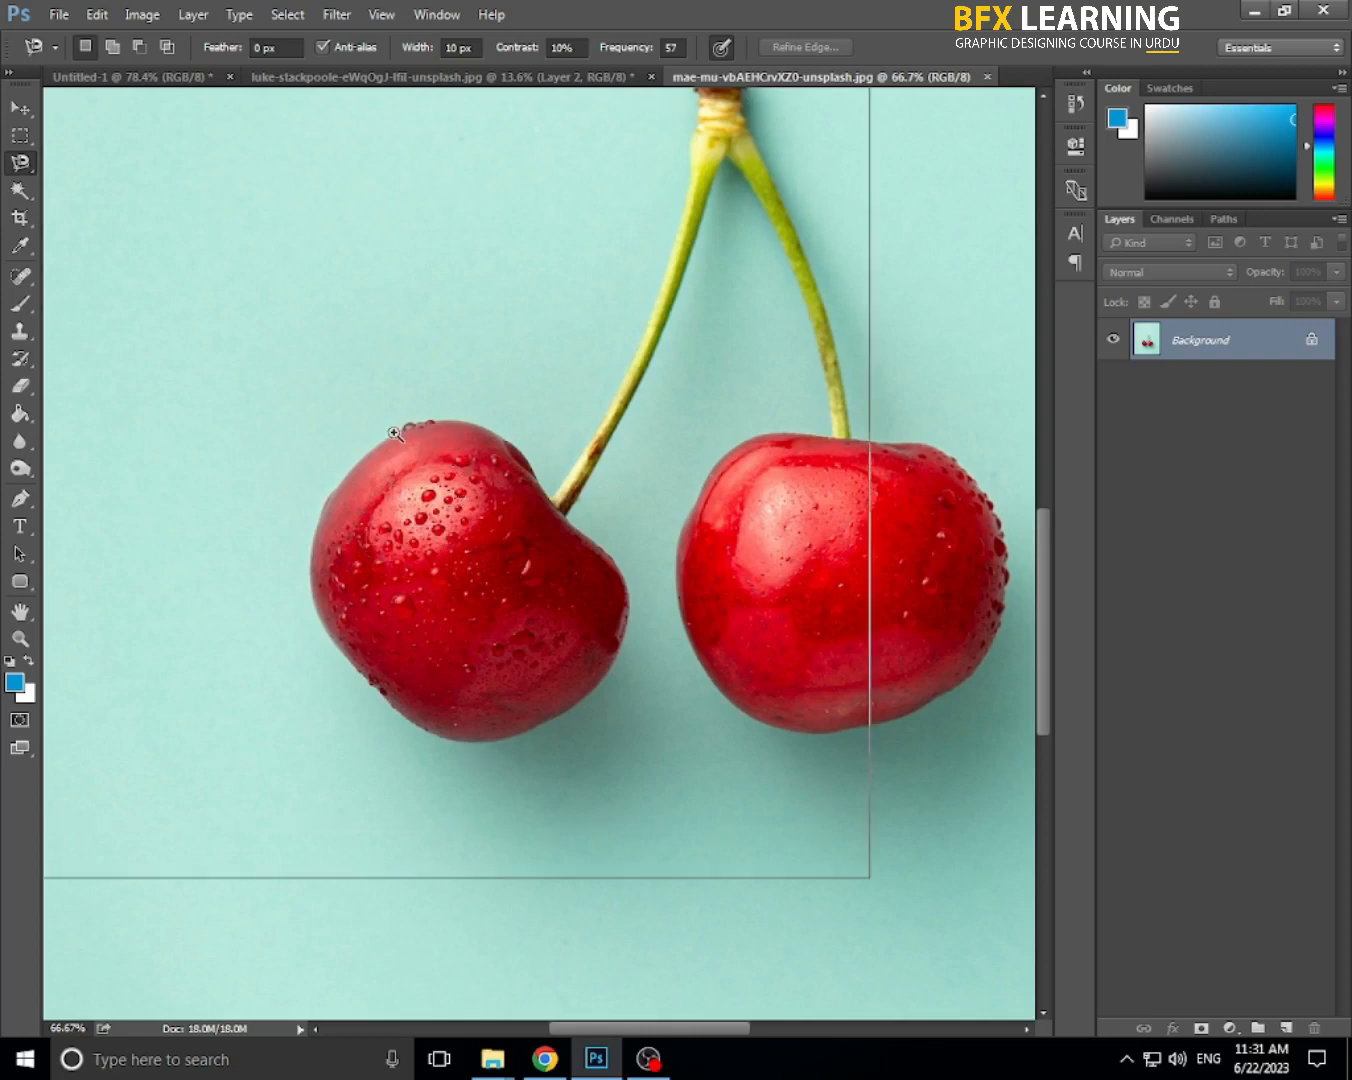
{"action": "scroll", "coordinate": [398, 448], "scroll_direction": "up", "scroll_amount": 1}
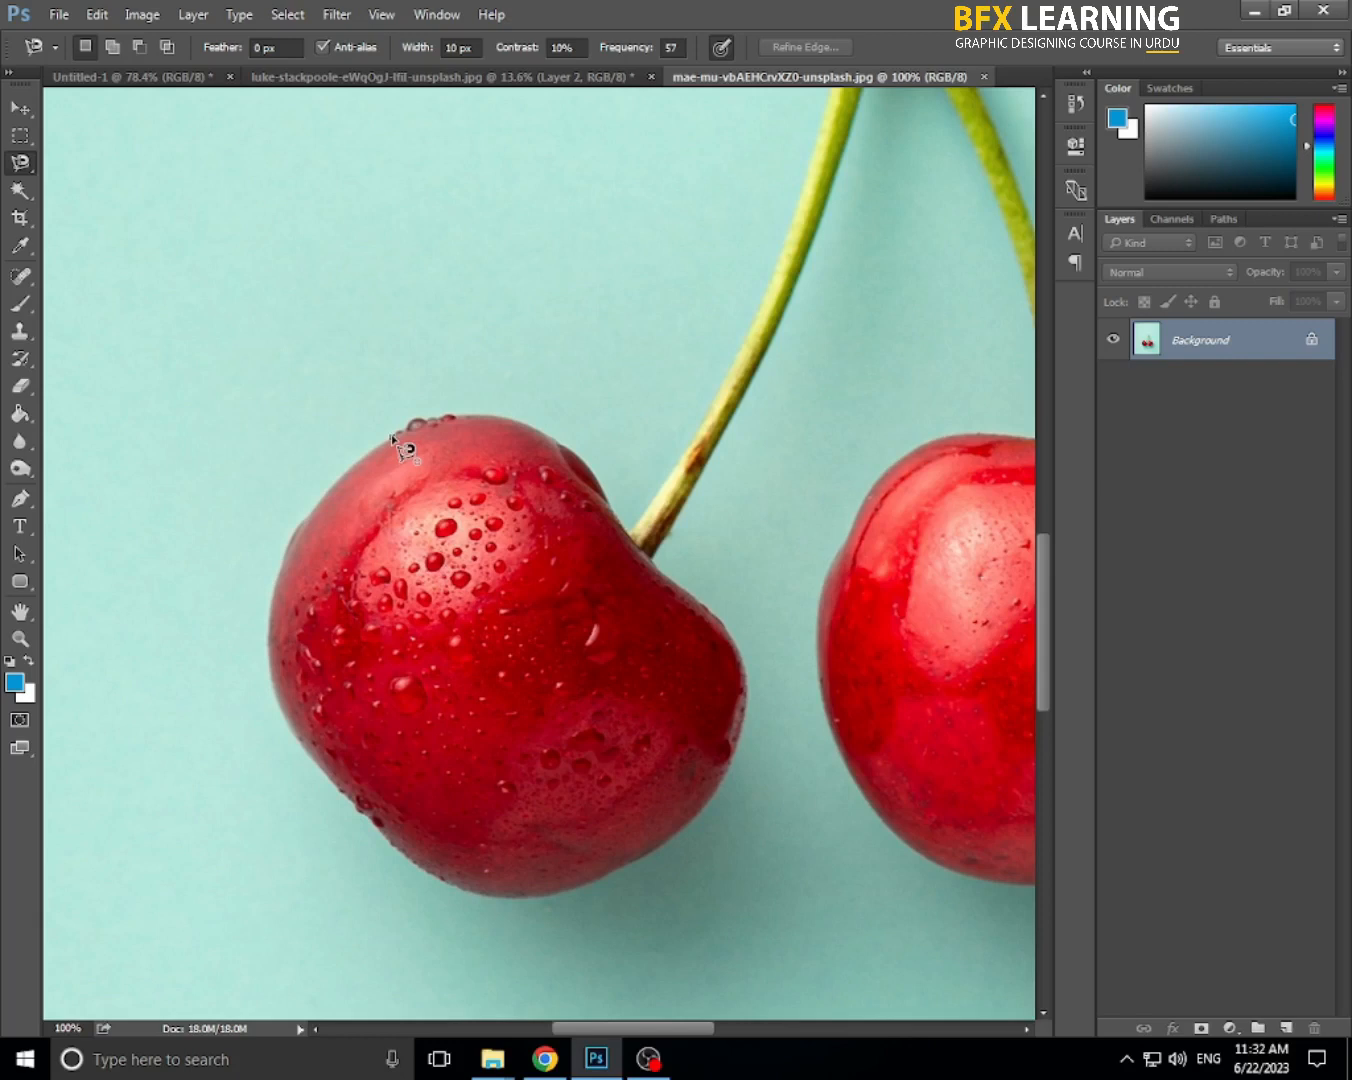
{"action": "left_click", "coordinate": [391, 435]}
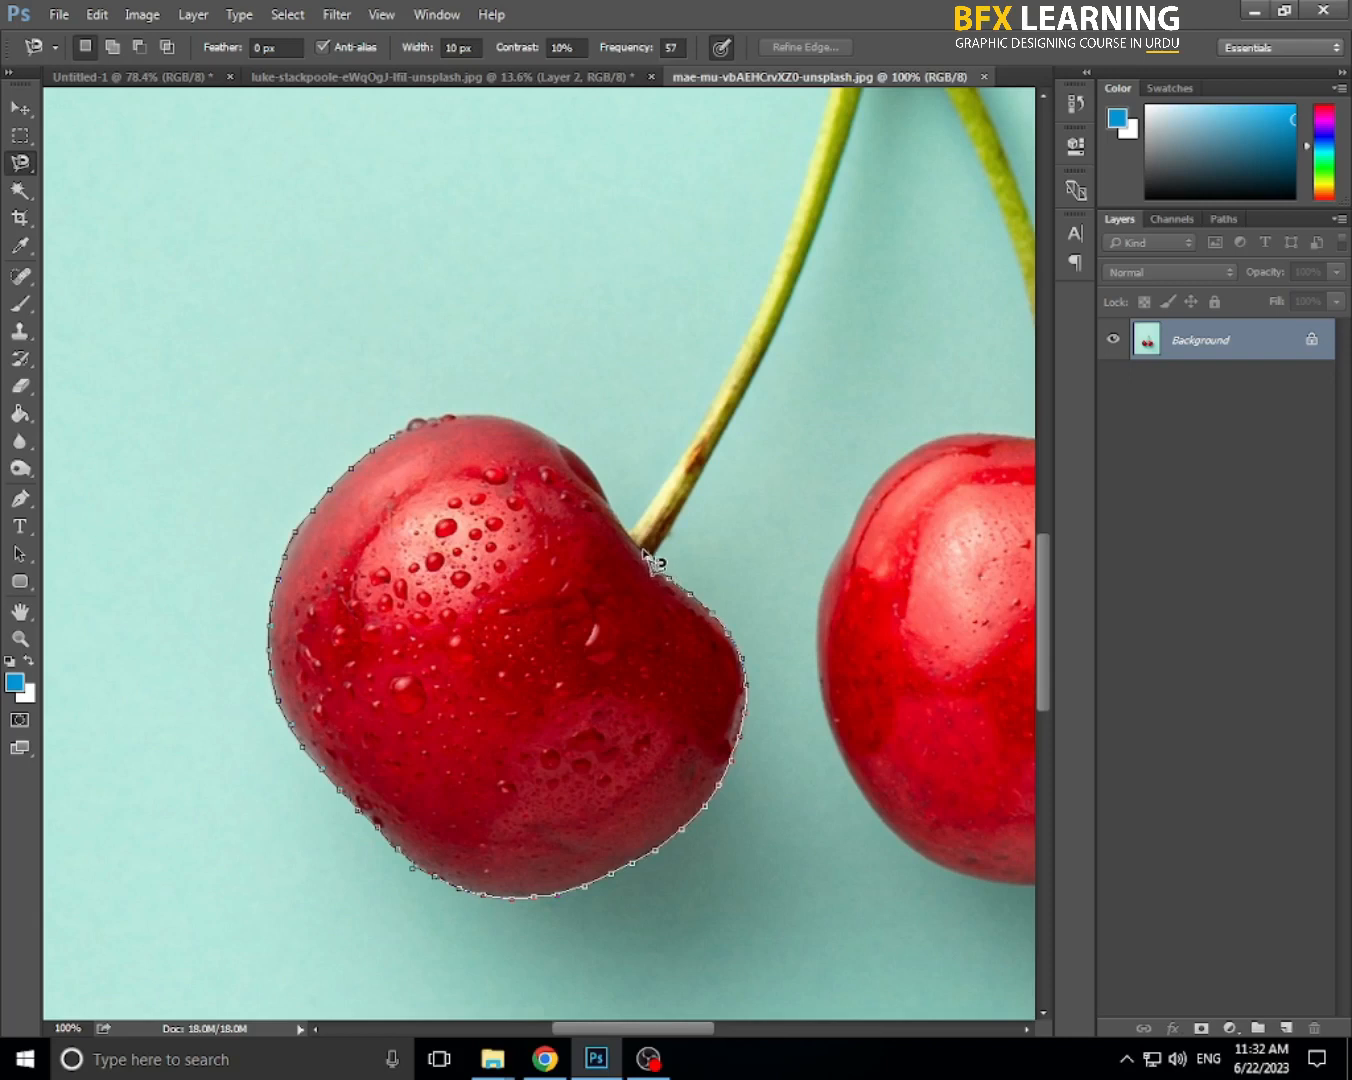
{"action": "scroll", "coordinate": [640, 548], "scroll_direction": "up", "scroll_amount": 2}
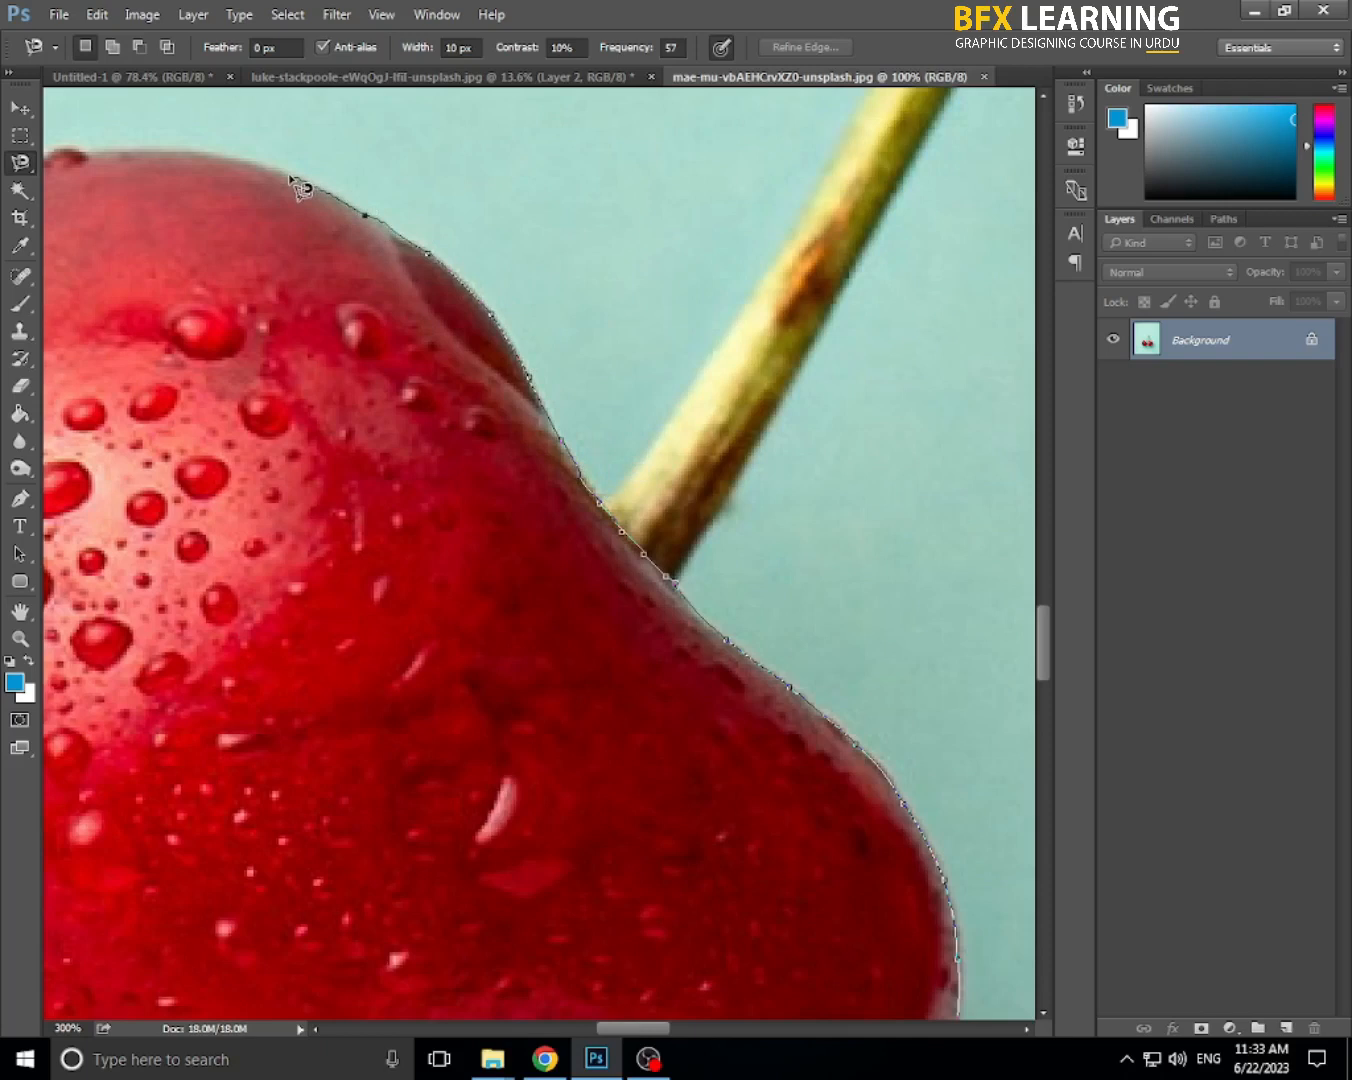
{"action": "mouse_move", "coordinate": [288, 176]}
{"action": "left_mouse_down"}
{"action": "mouse_move", "coordinate": [353, 202]}
{"action": "mouse_move", "coordinate": [757, 459]}
{"action": "left_mouse_up"}
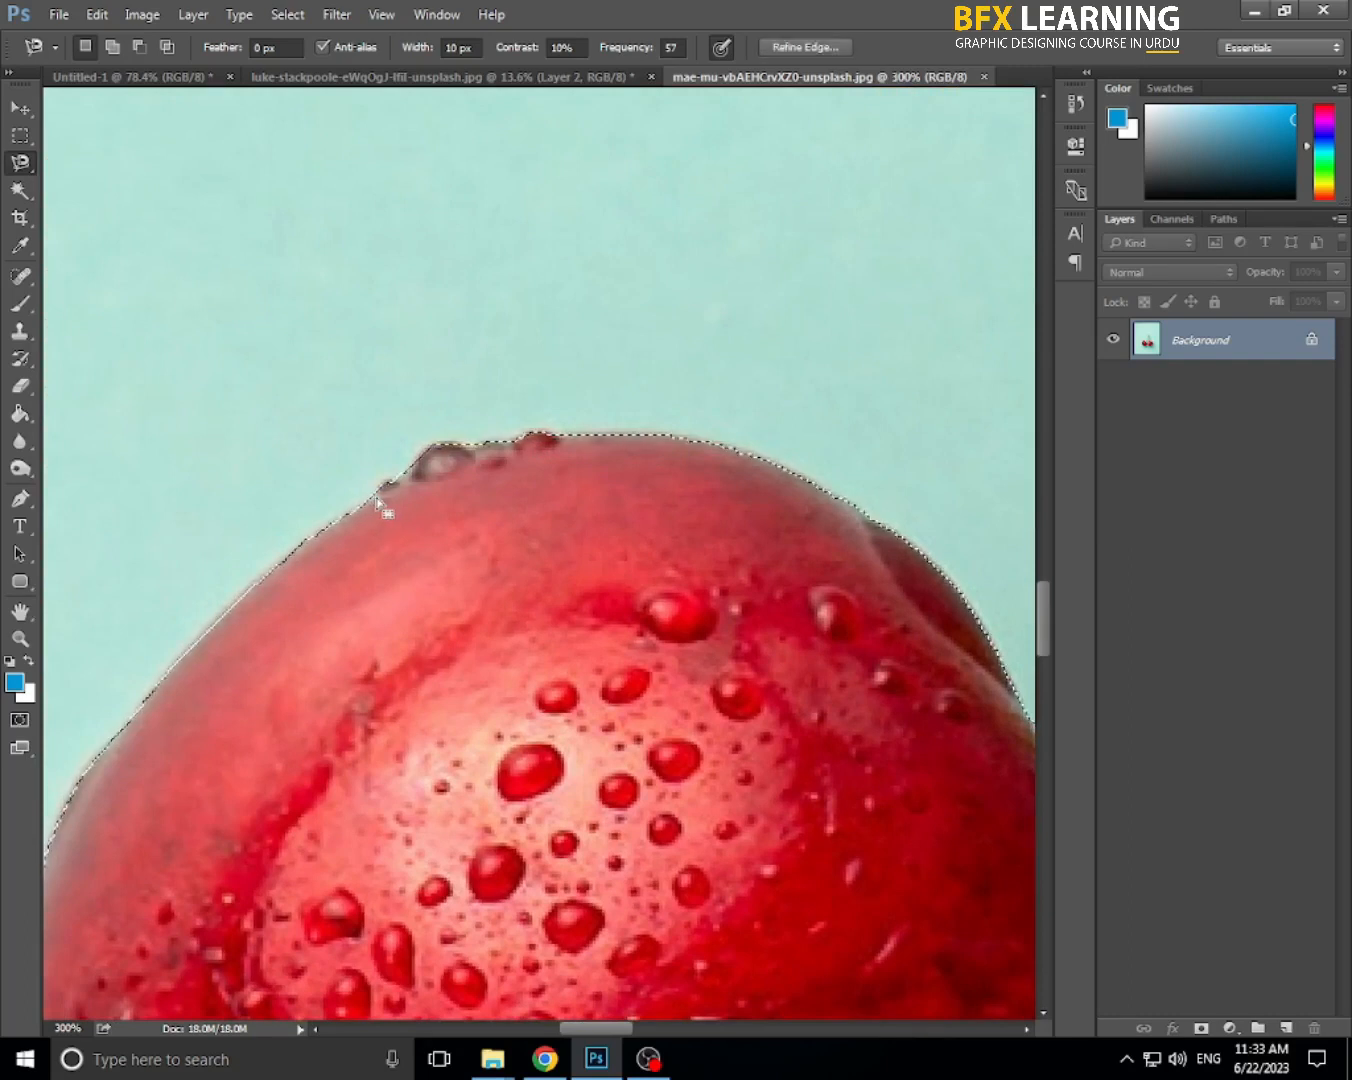
- Copy the selected cherry to a new layer and hide the Background layer to inspect the cutout
{"action": "right_click", "coordinate": [384, 575]}
{"action": "left_click", "coordinate": [405, 592]}
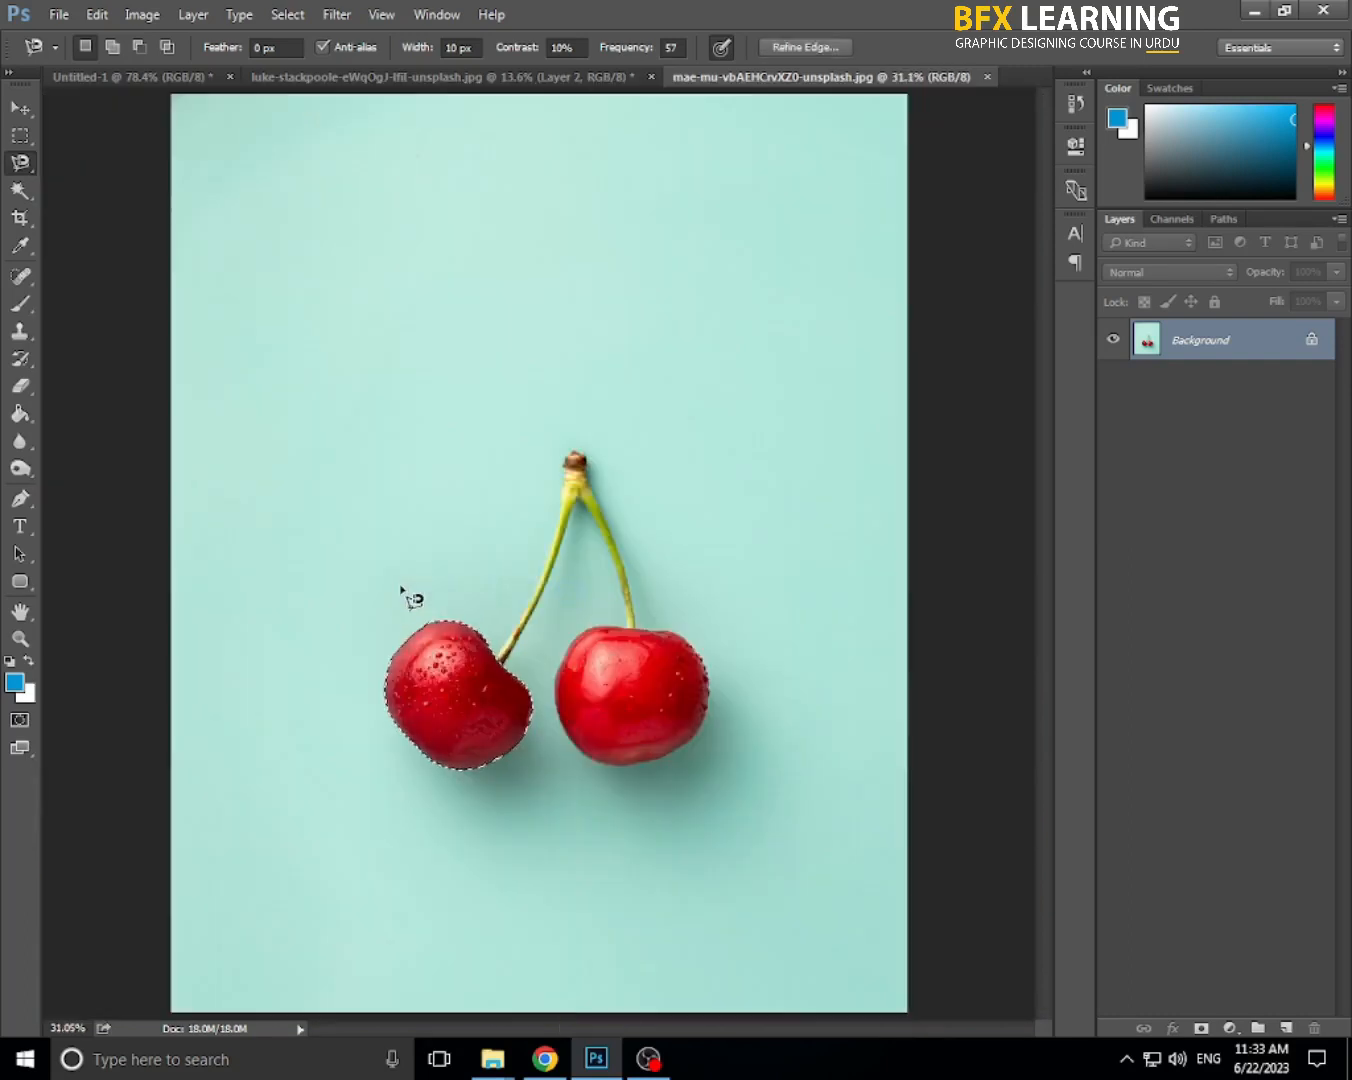
{"action": "right_click", "coordinate": [446, 680]}
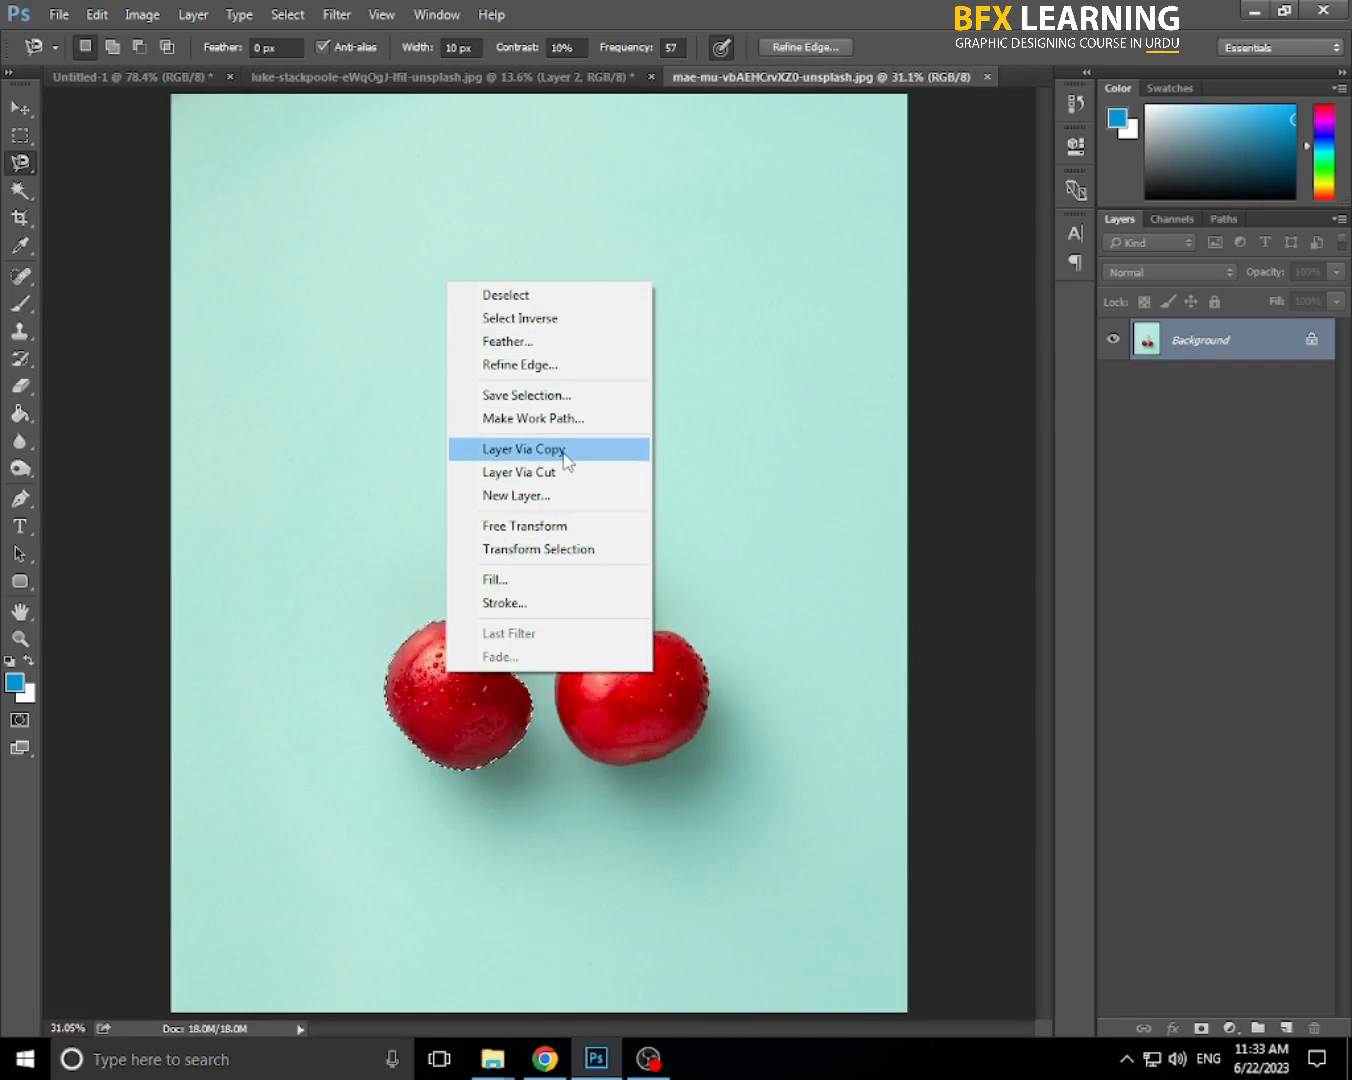
{"action": "left_click", "coordinate": [524, 449]}
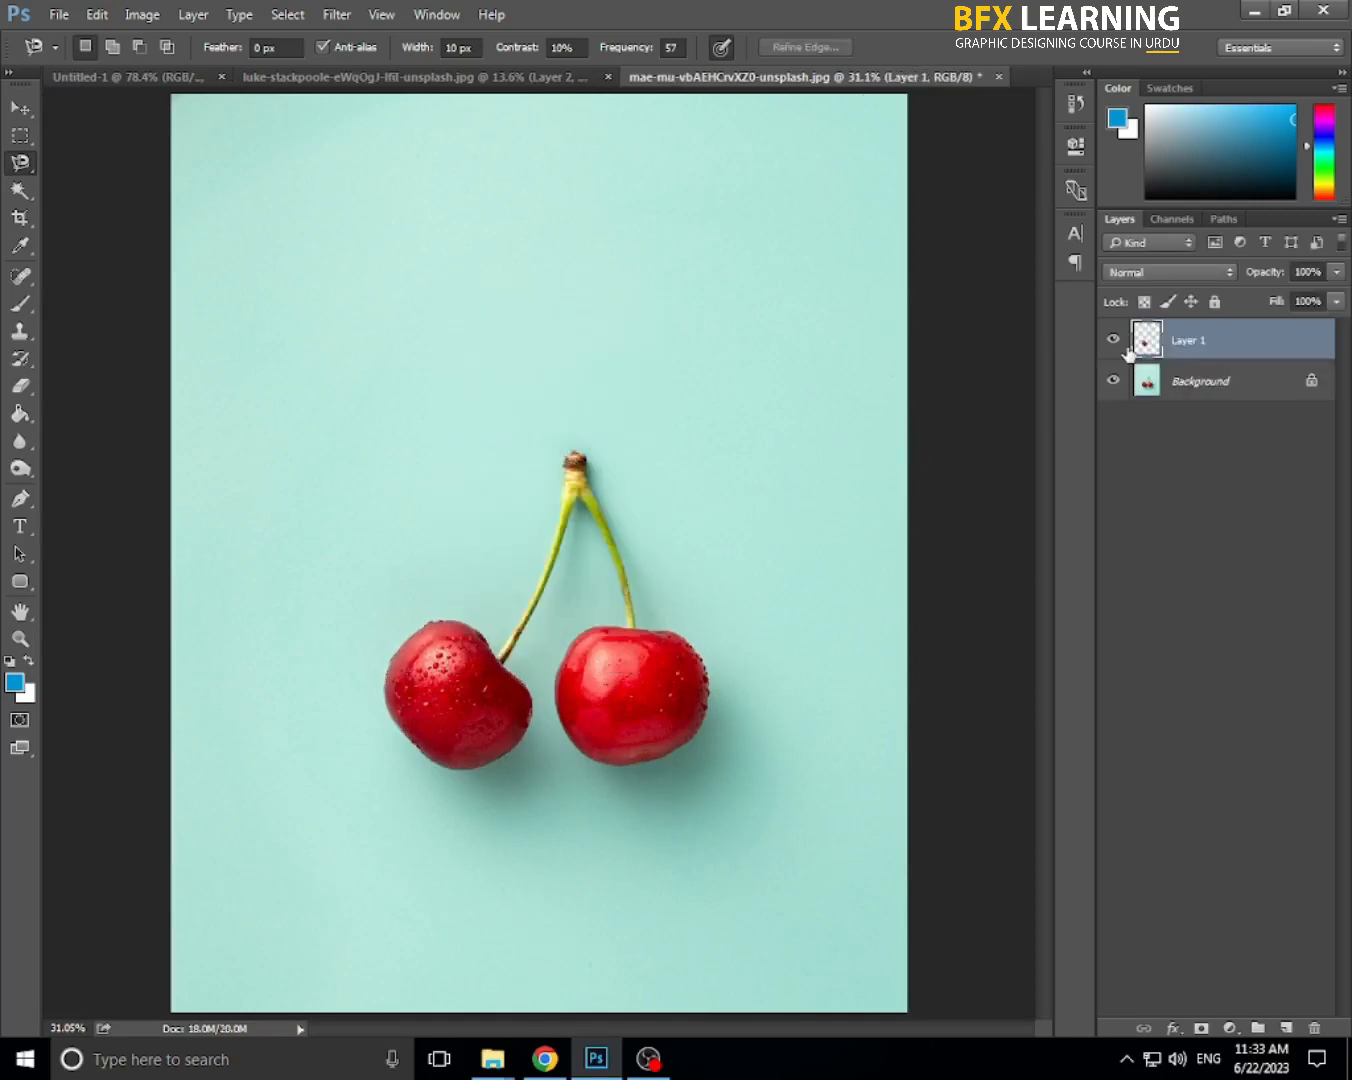
{"action": "left_click", "coordinate": [1115, 383]}
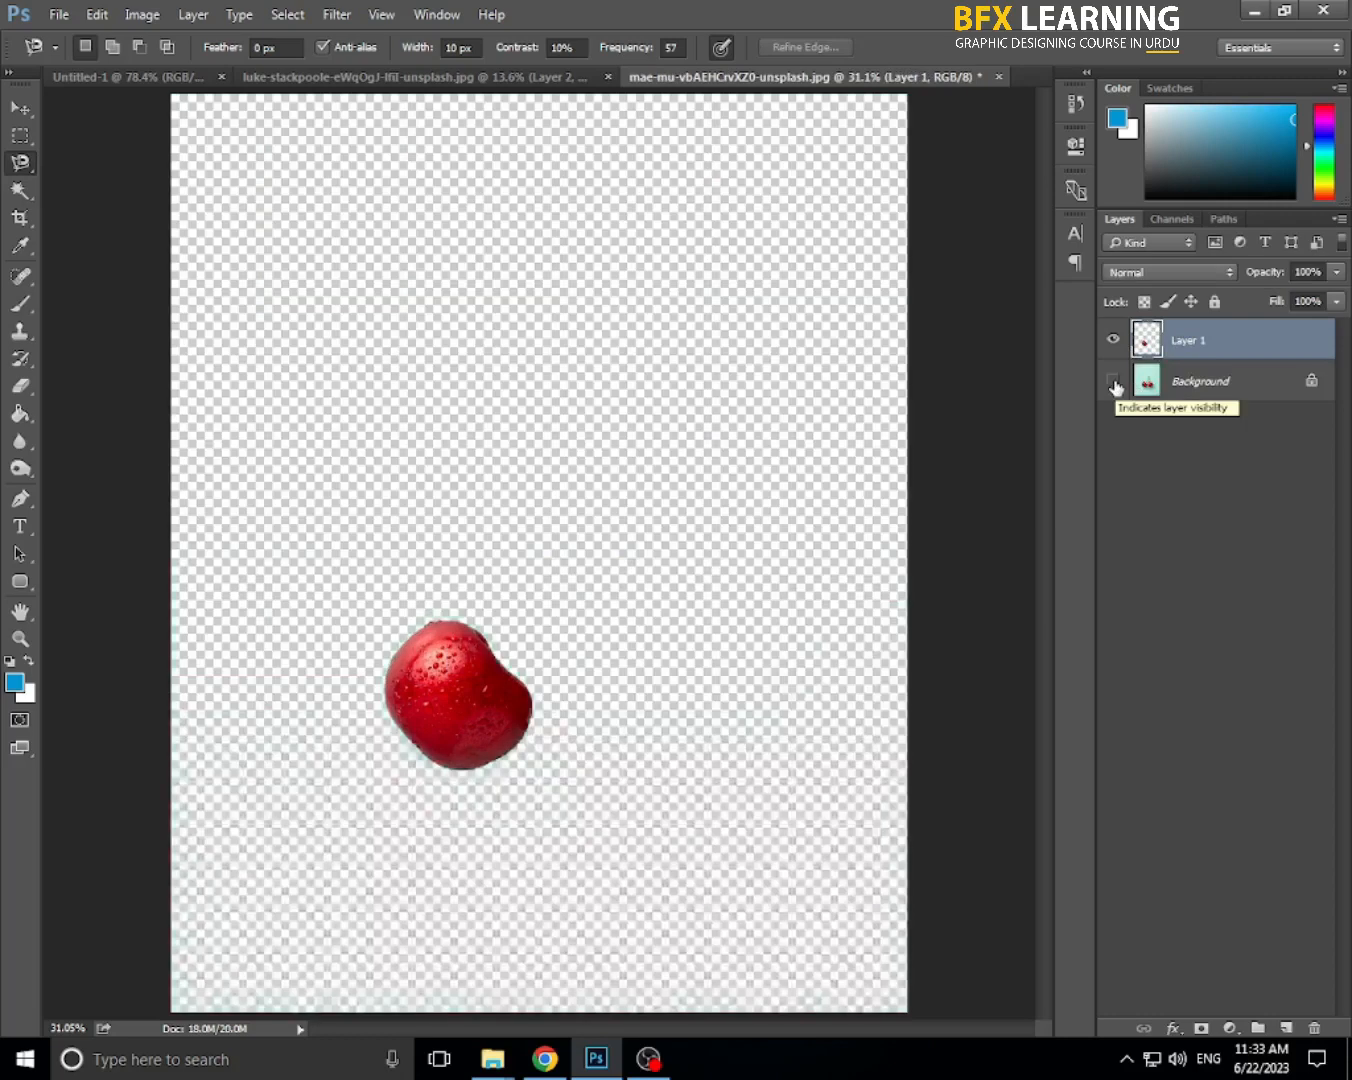
{"action": "left_click", "coordinate": [459, 694], "text": "ctrl"}
{"action": "left_click", "coordinate": [460, 694], "text": "ctrl"}
{"action": "left_click", "coordinate": [459, 694], "text": "ctrl"}
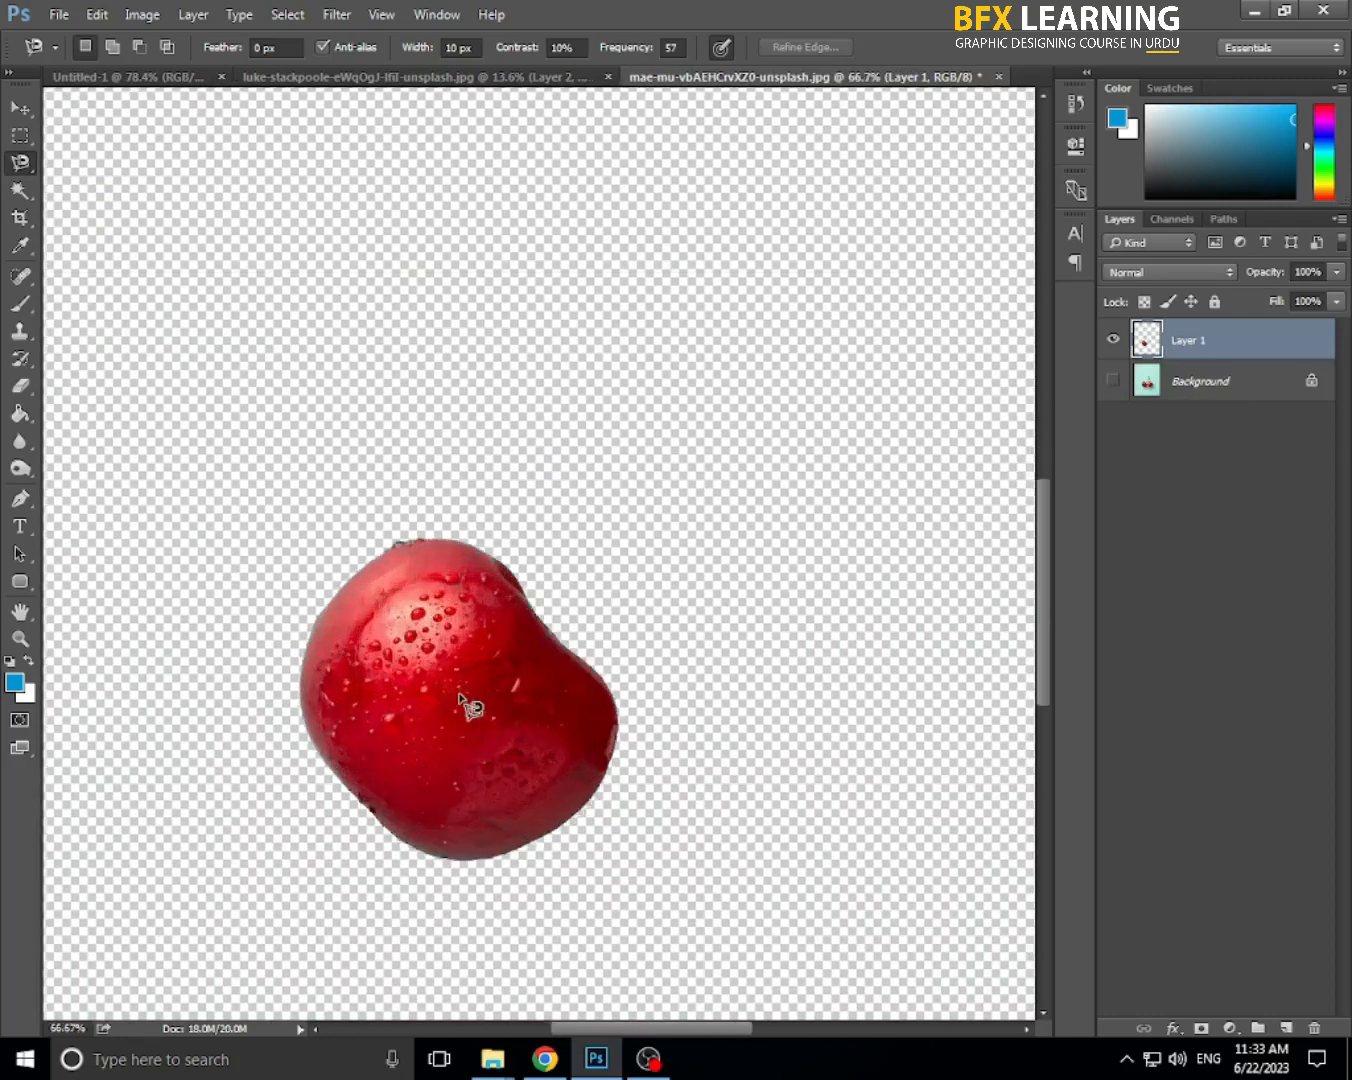
- Show the Background layer again, hide the cherry cutout layer Layer 1, and make Background the active layer
{"action": "right_click", "coordinate": [446, 612]}
{"action": "left_click", "coordinate": [470, 623]}
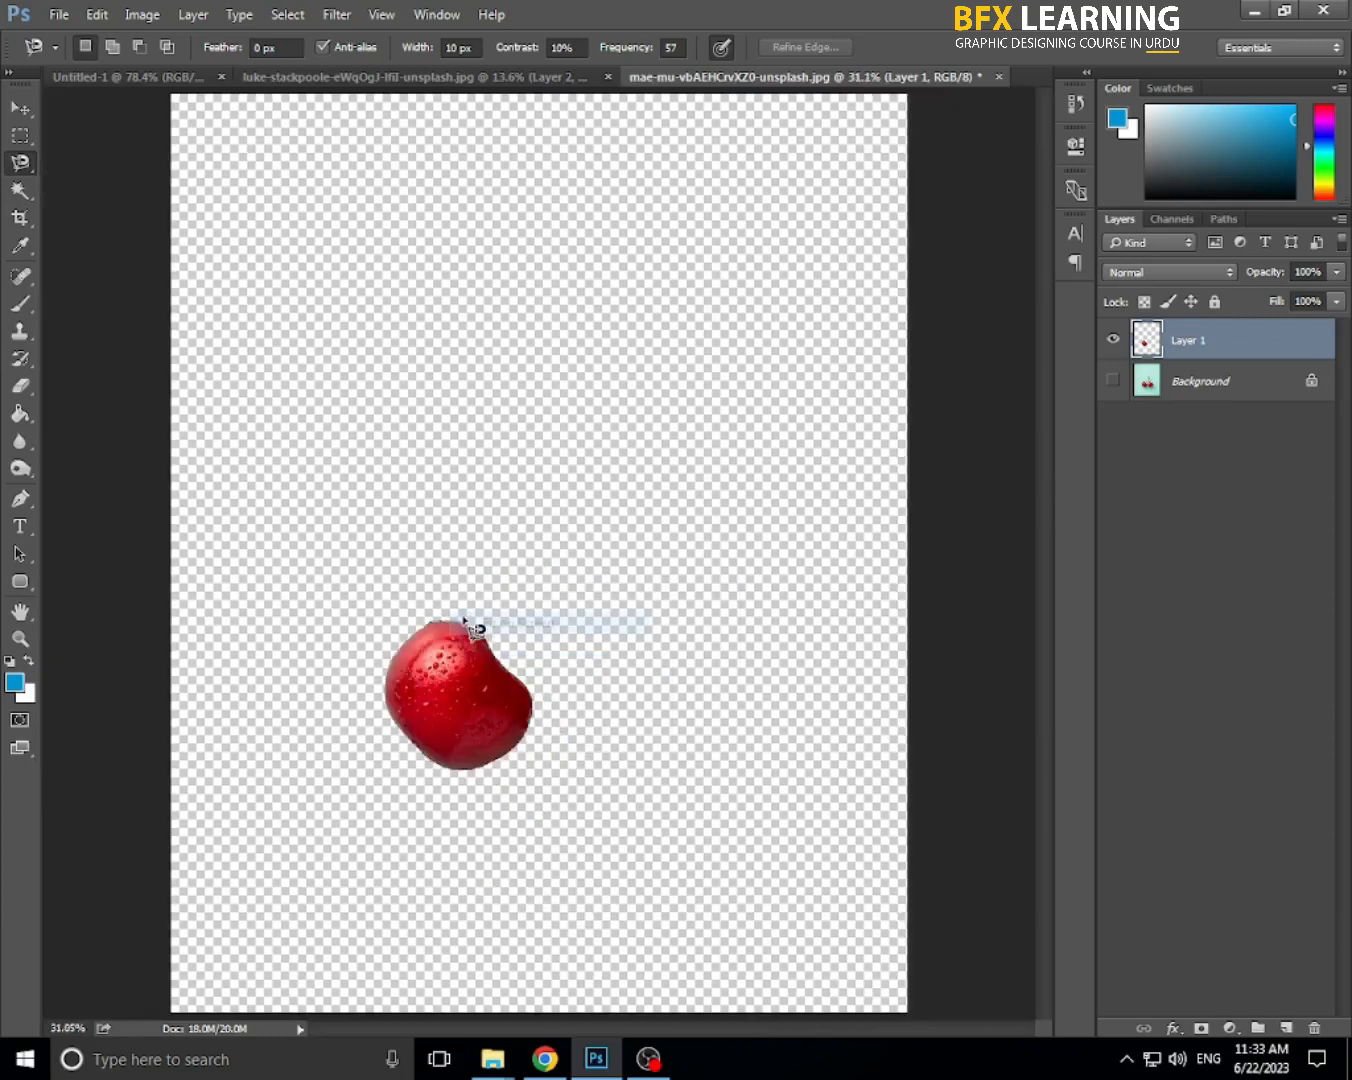
{"action": "left_click", "coordinate": [1114, 382]}
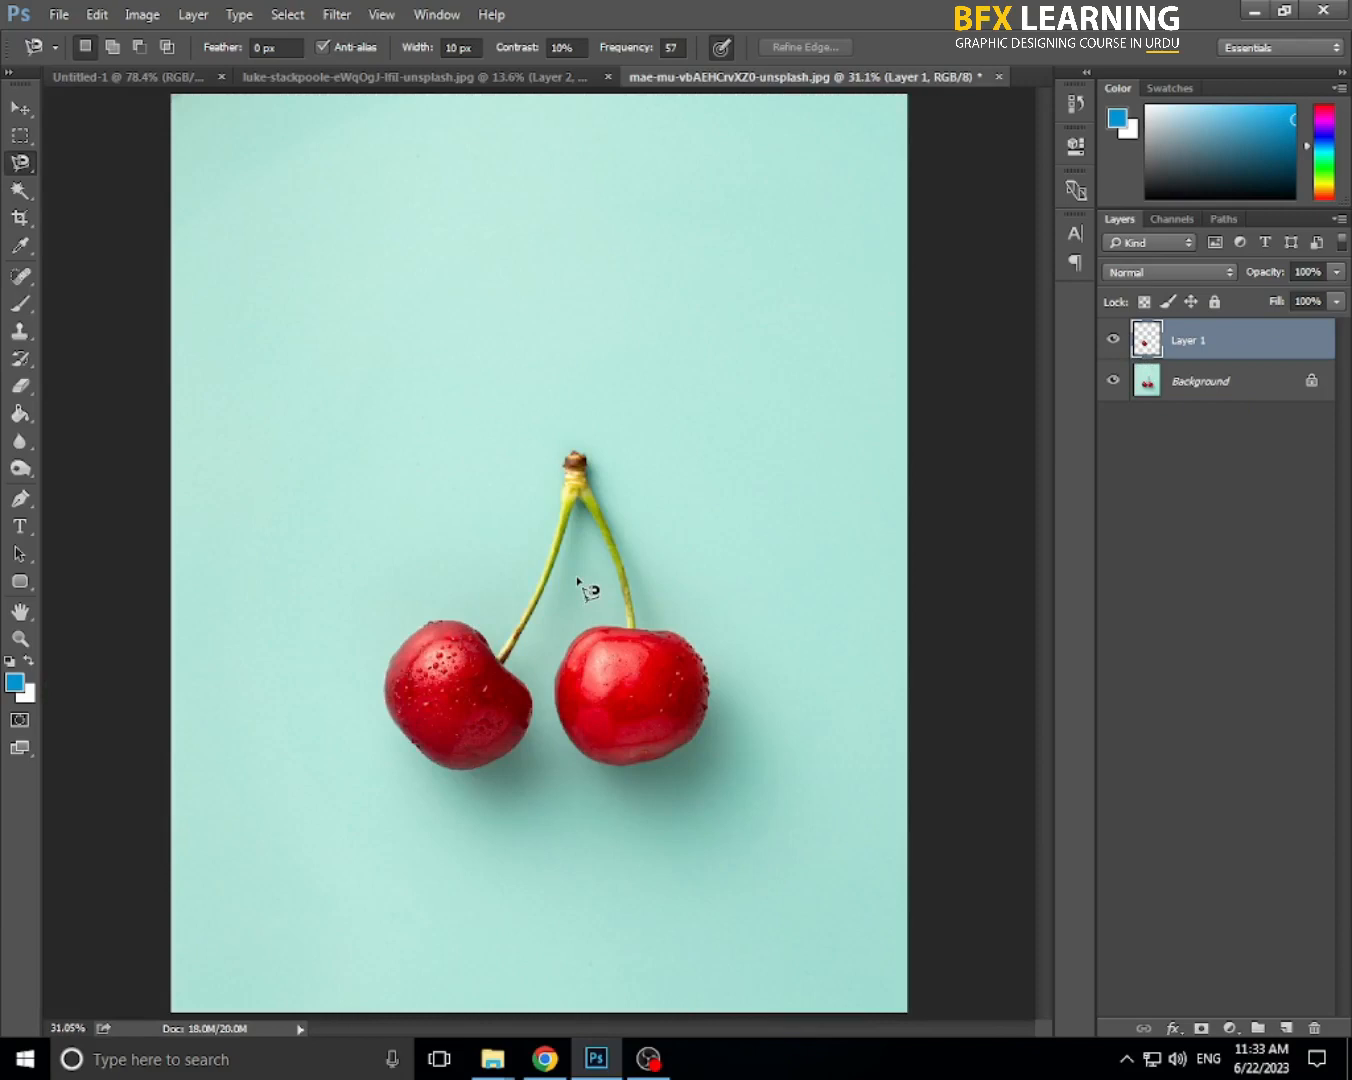
{"action": "key", "text": "v"}
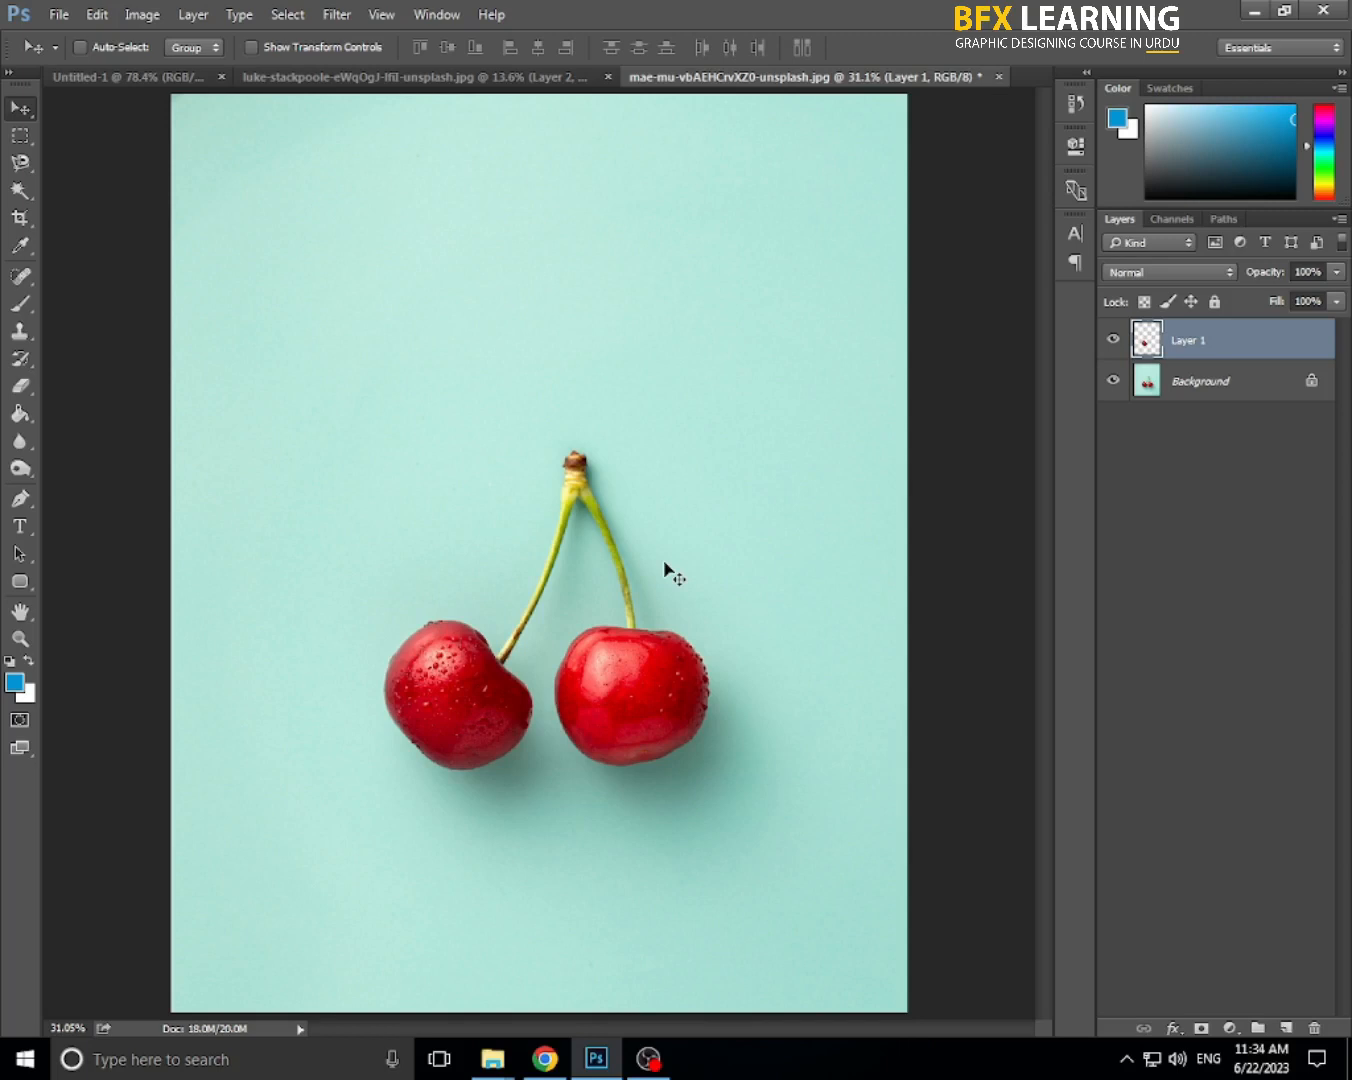
{"action": "left_click", "coordinate": [1114, 339]}
{"action": "left_click", "coordinate": [1238, 396]}
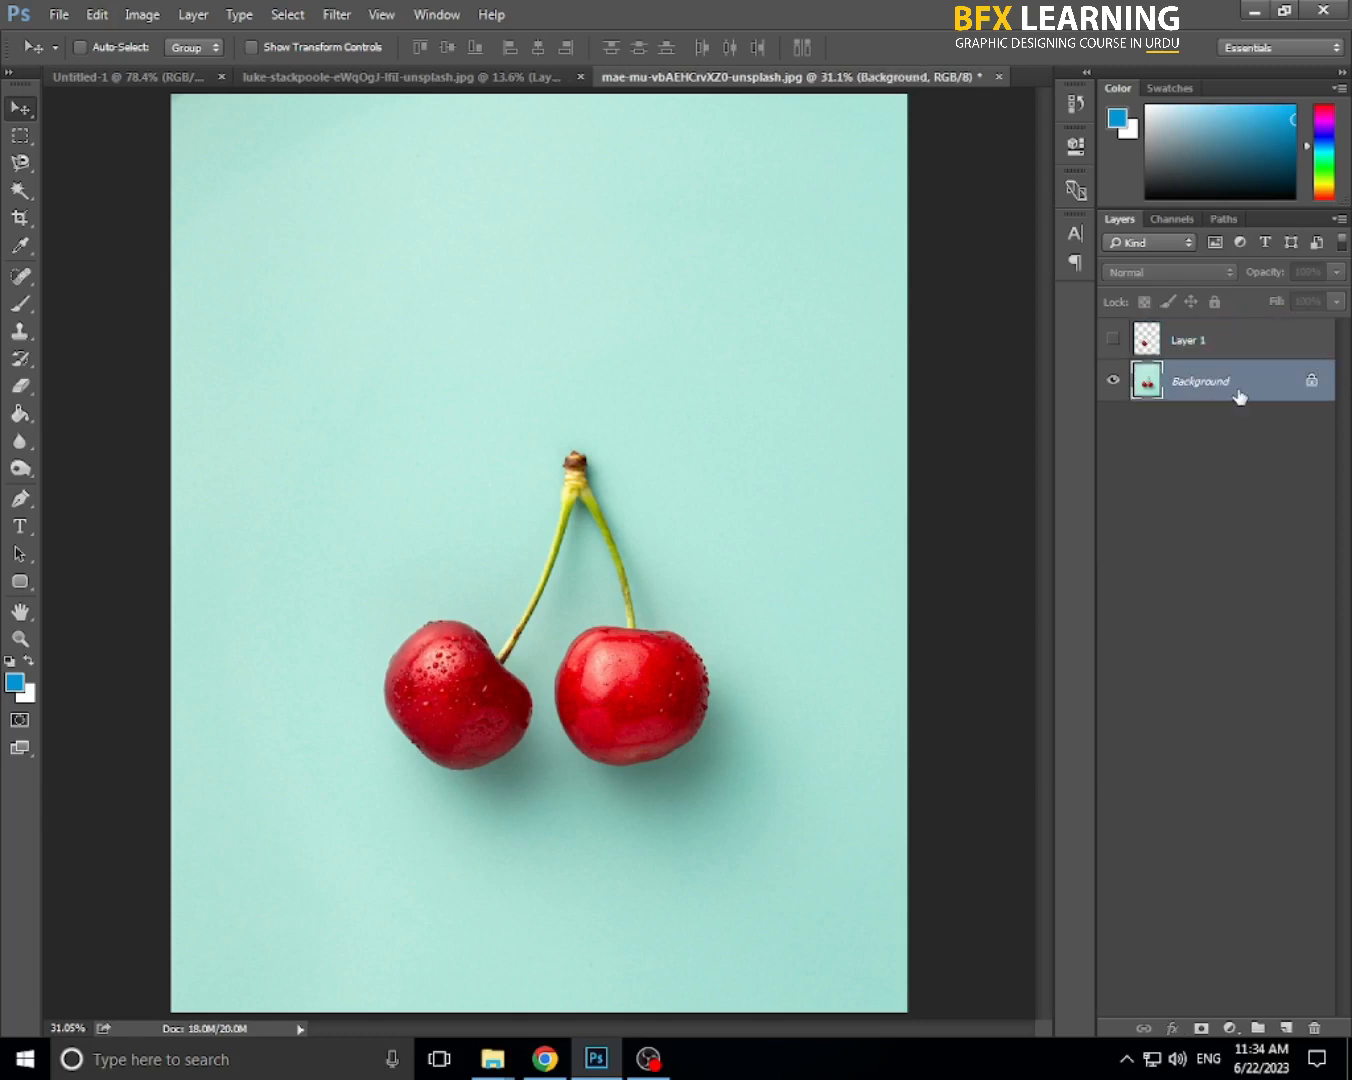
- Select the entire canvas on the Background layer and clear the selection again
{"action": "key", "text": "ctrl+a"}
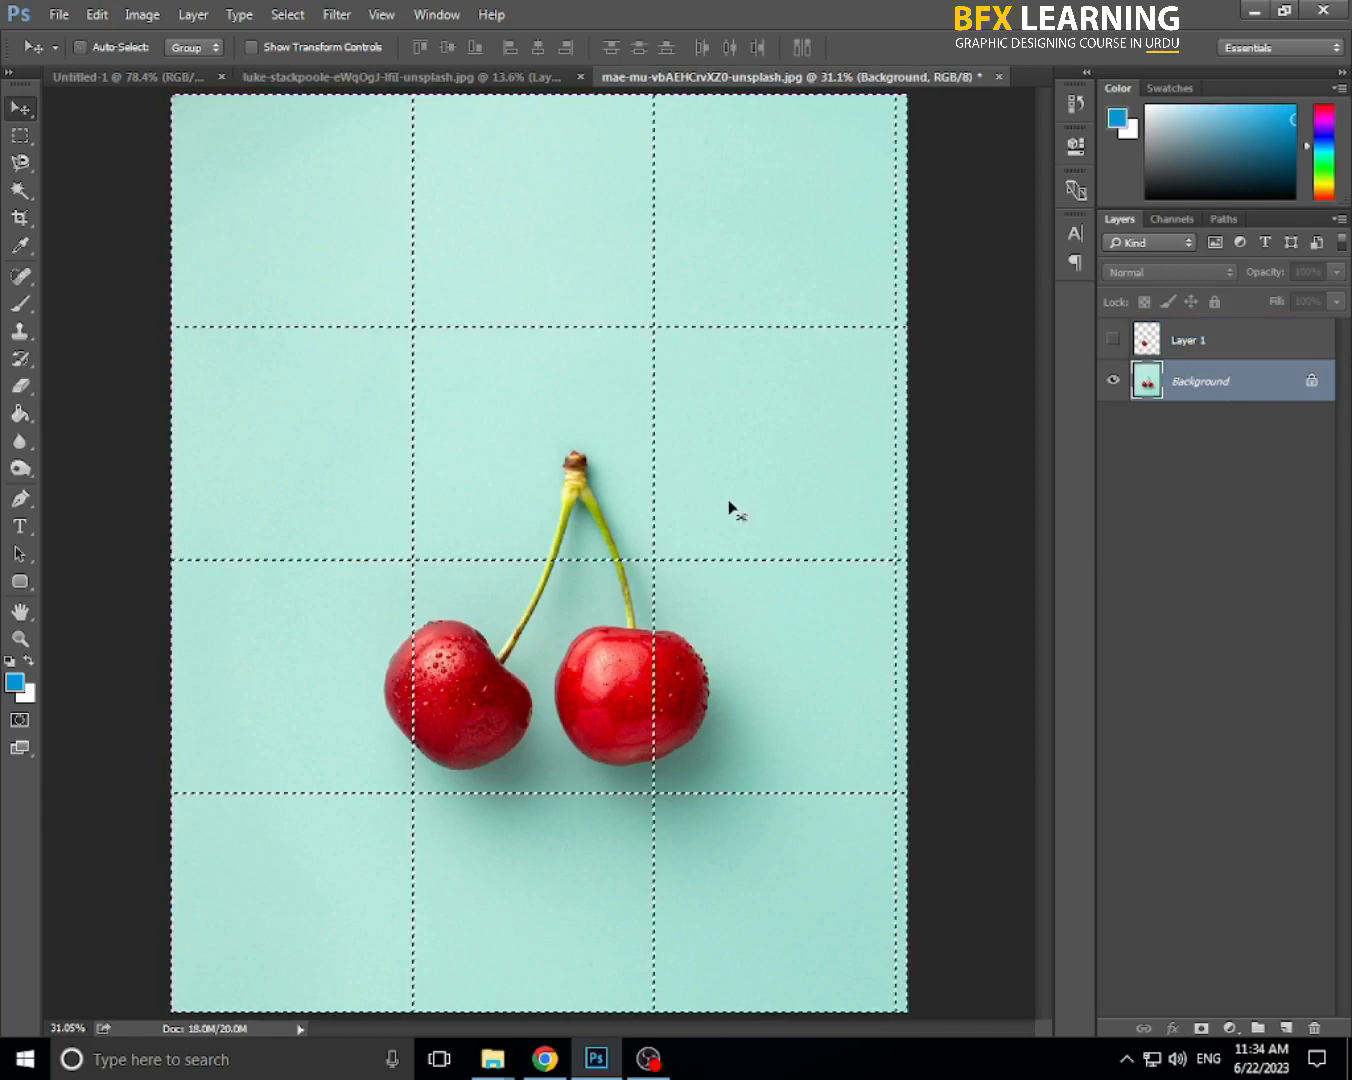
{"action": "right_click", "coordinate": [725, 510]}
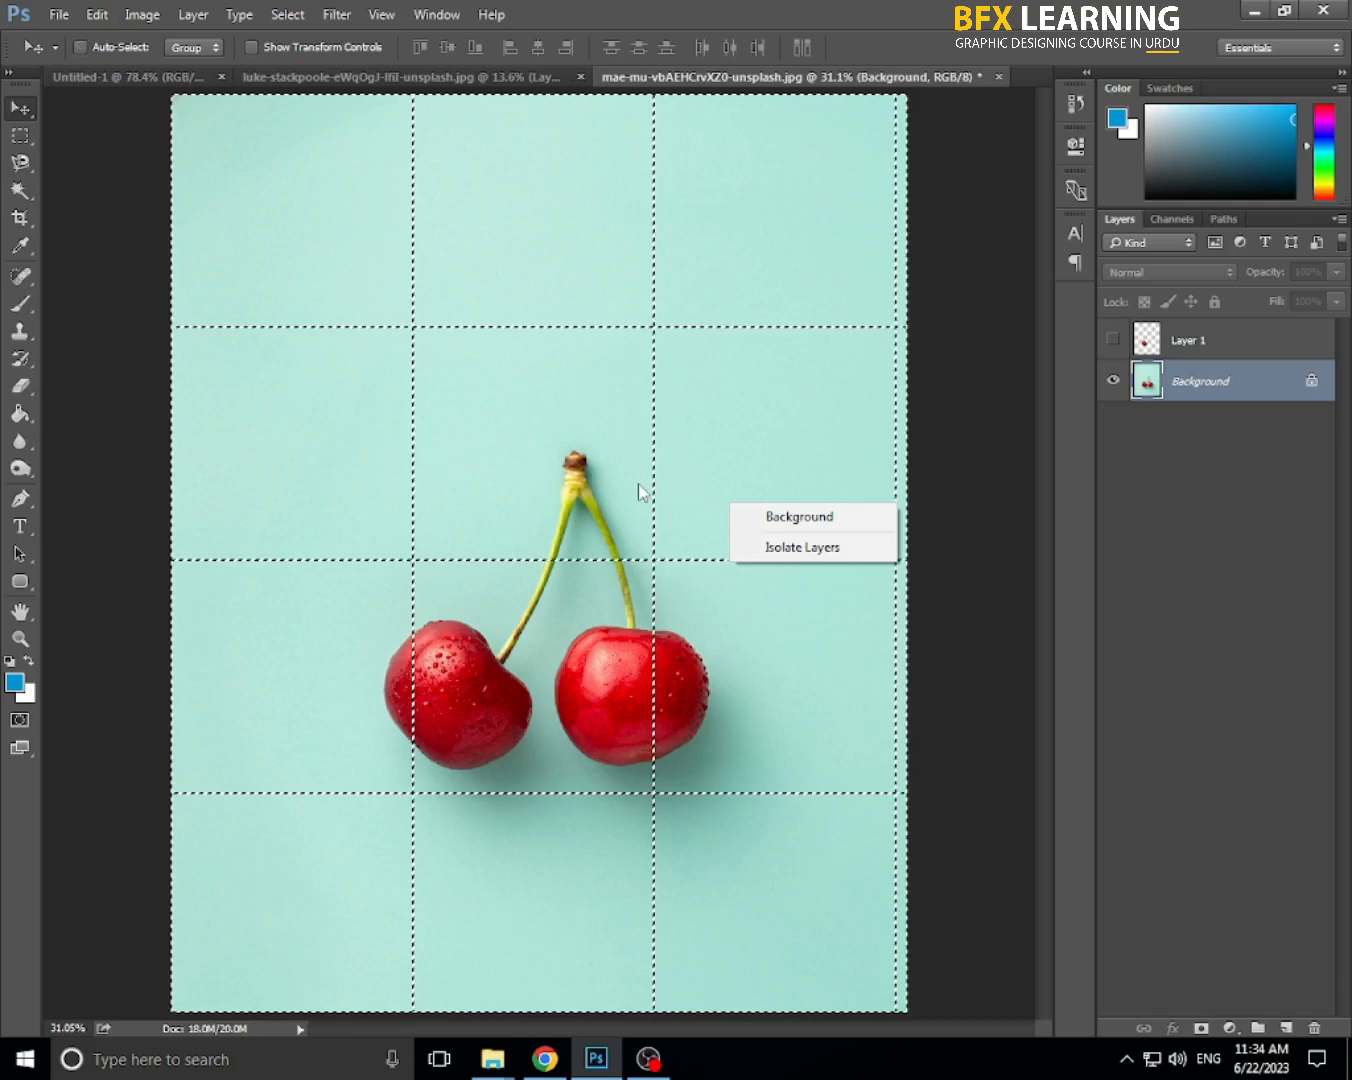
{"action": "left_click", "coordinate": [576, 455]}
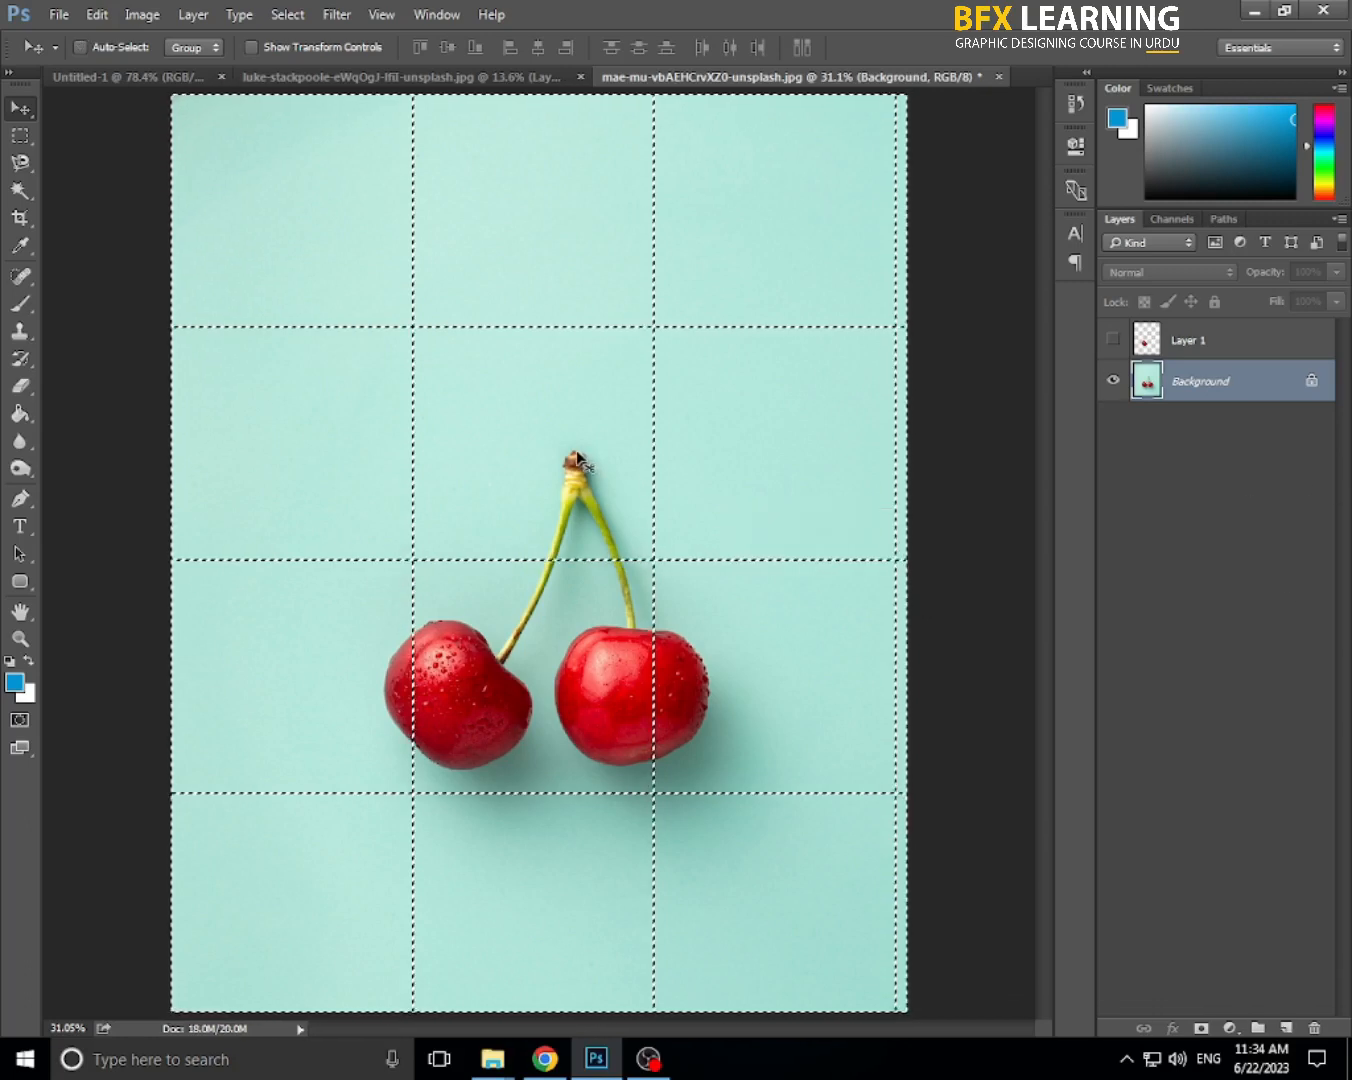
{"action": "key", "text": "ctrl+d"}
{"action": "key", "text": "ctrl+minus"}
{"action": "key", "text": "ctrl+minus"}
{"action": "key", "text": "ctrl+plus"}
{"action": "key", "text": "ctrl+minus"}
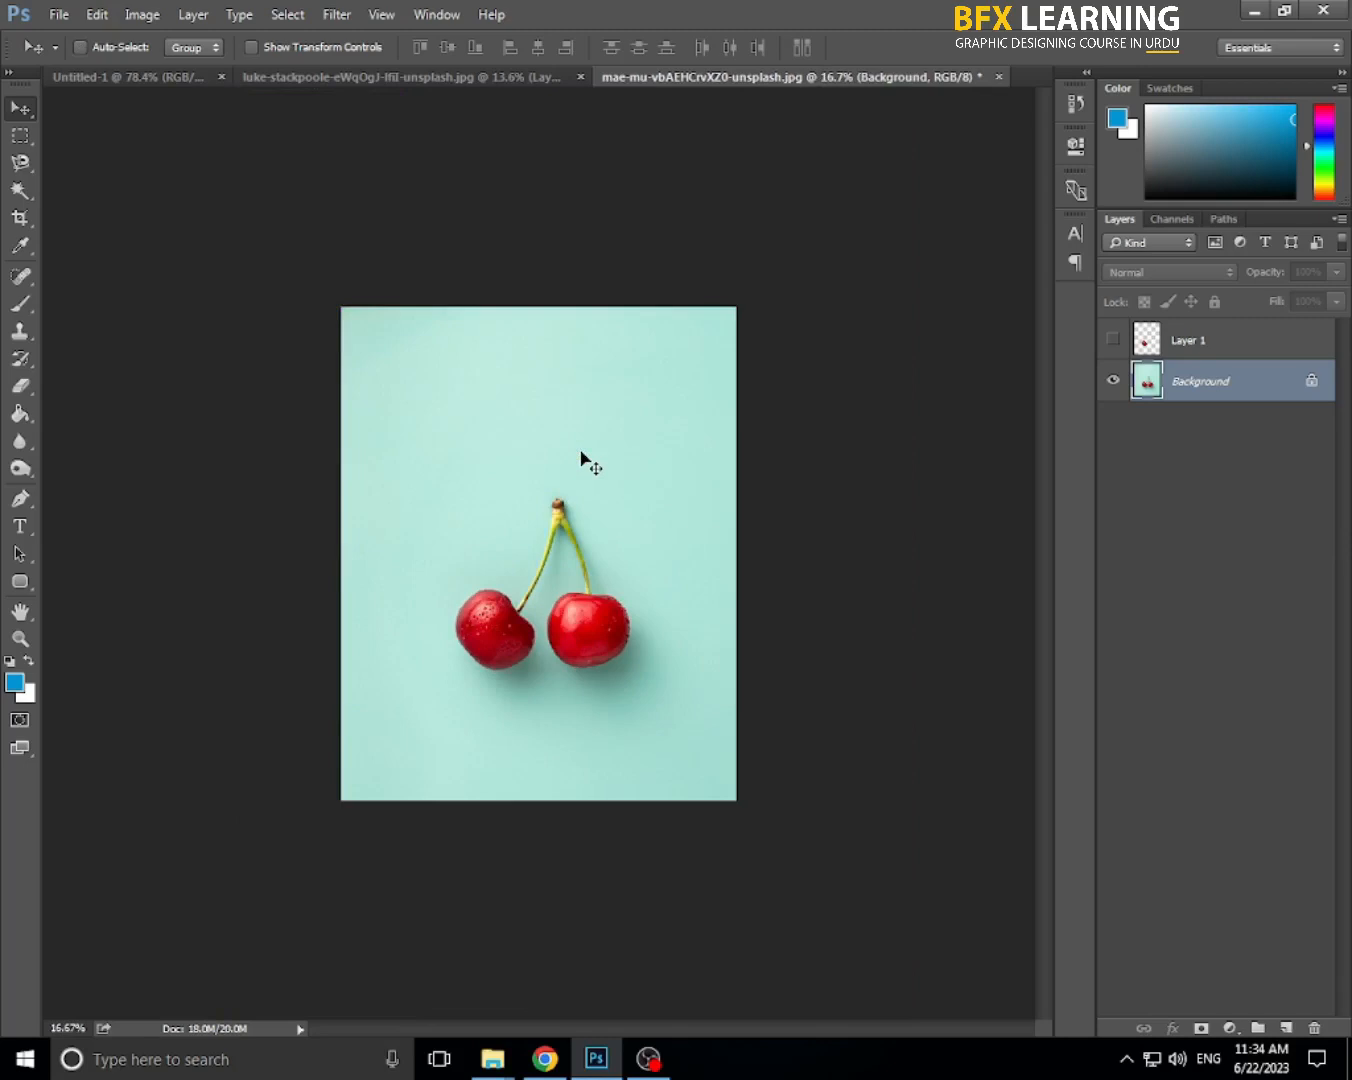
- Duplicate the Background layer repeatedly to create twelve copies
{"action": "key", "text": "ctrl"}
{"action": "key", "text": "ctrl+j"}
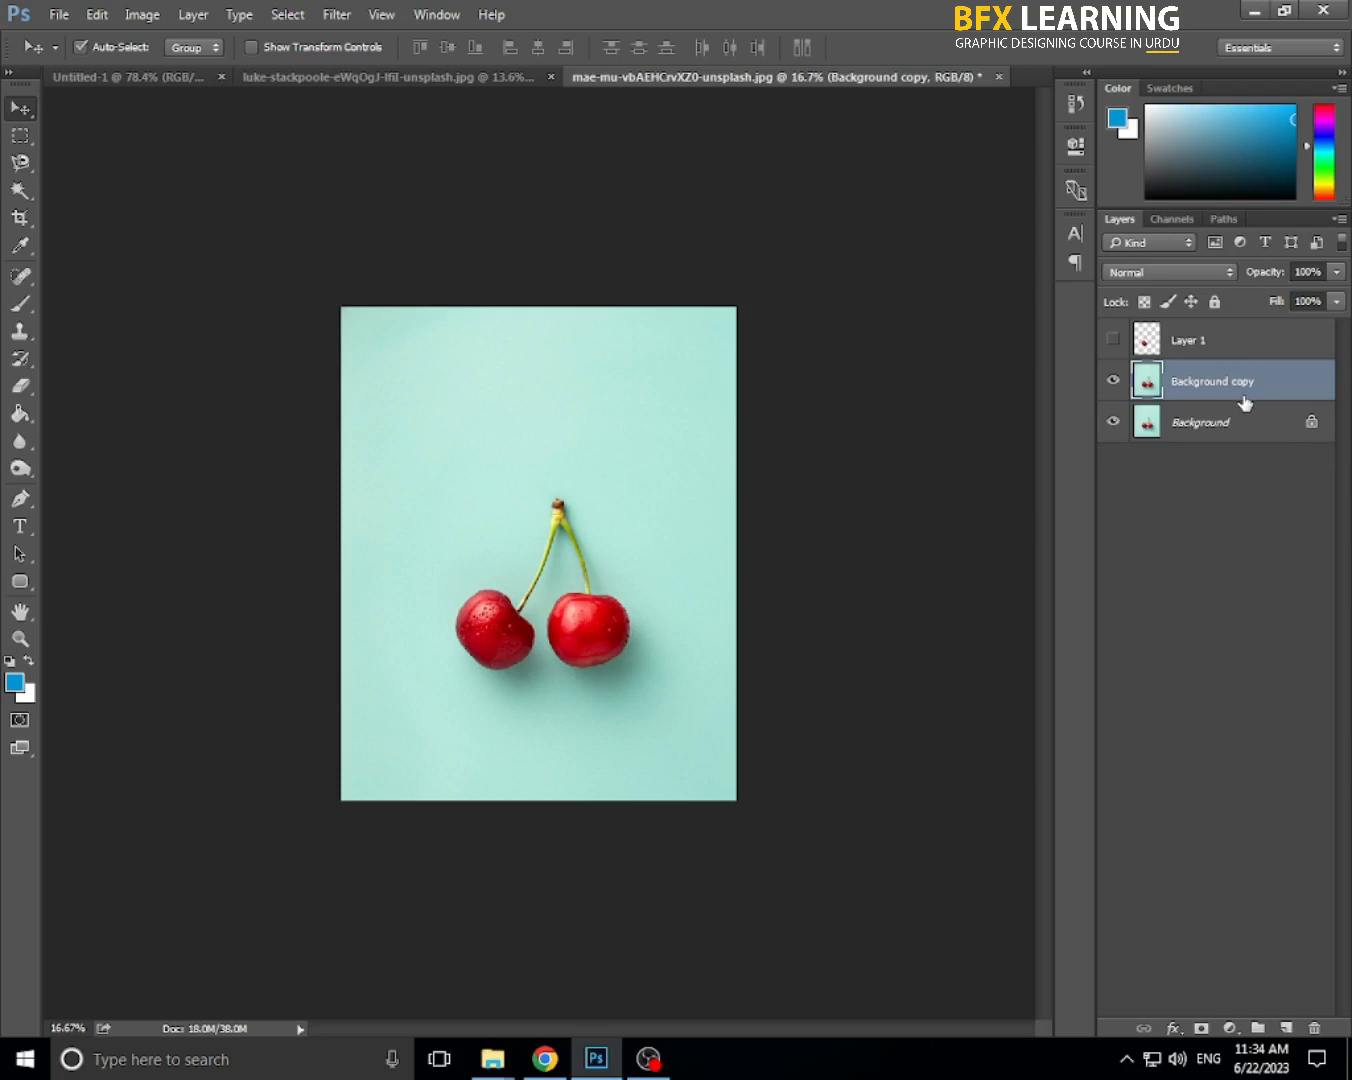
{"action": "key", "text": "ctrl+j"}
{"action": "key", "text": "ctrl+j"}
{"action": "key", "text": "ctrl+j"}
{"action": "key", "text": "ctrl+j"}
{"action": "key", "text": "ctrl+j"}
{"action": "key", "text": "ctrl+j"}
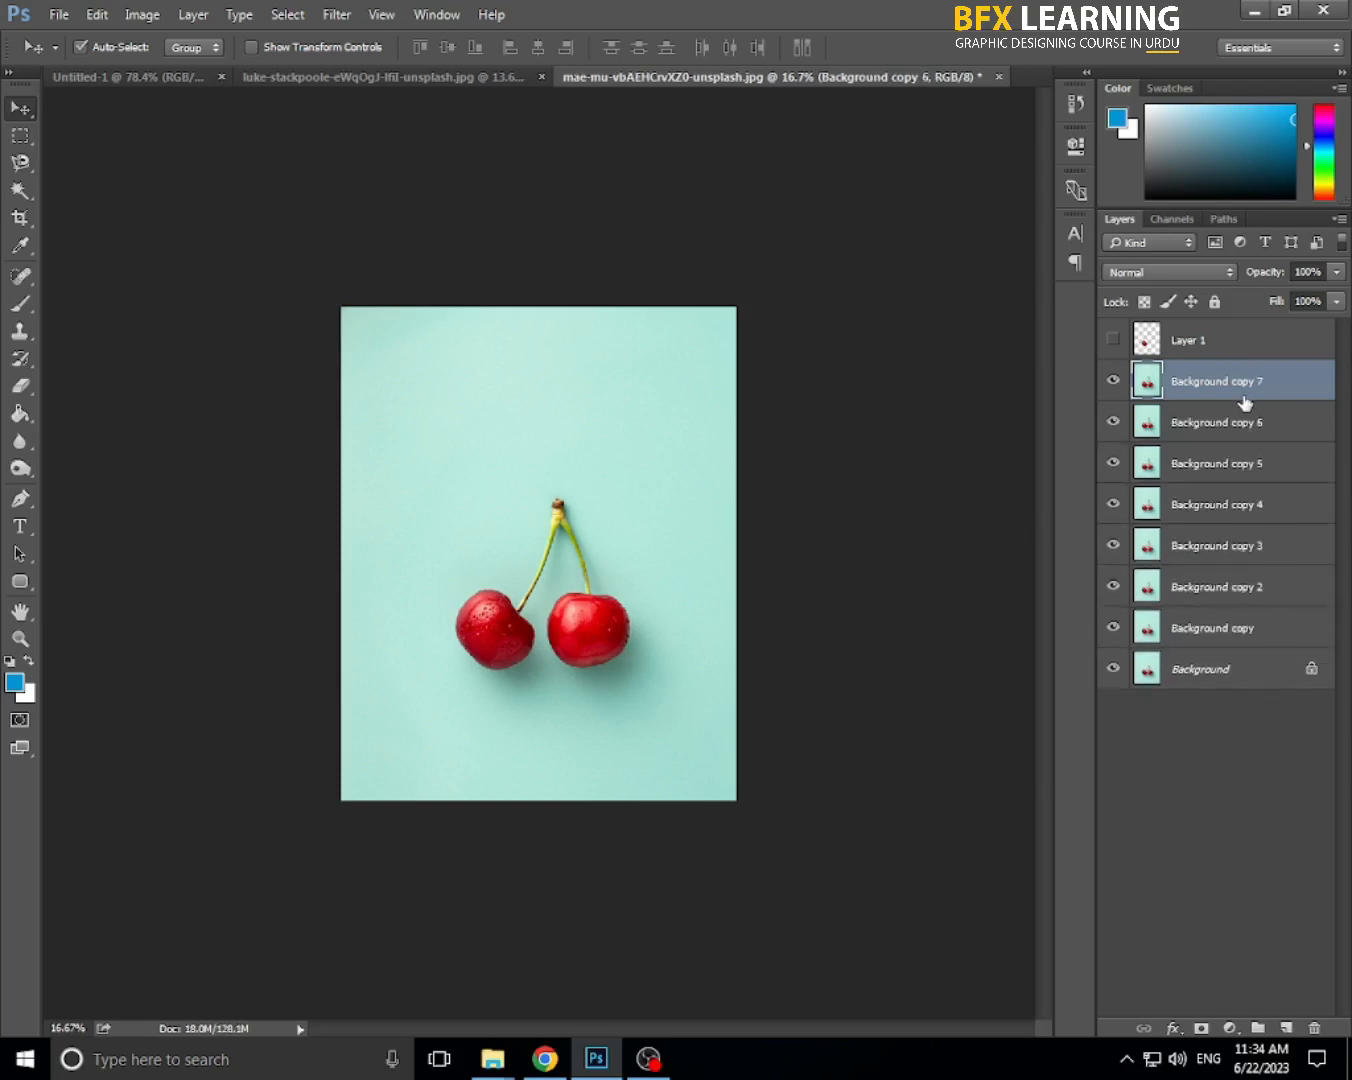
{"action": "key", "text": "ctrl+j"}
{"action": "key", "text": "ctrl+j"}
{"action": "key", "text": "ctrl+j"}
{"action": "key", "text": "ctrl+j"}
{"action": "key", "text": "ctrl+j"}
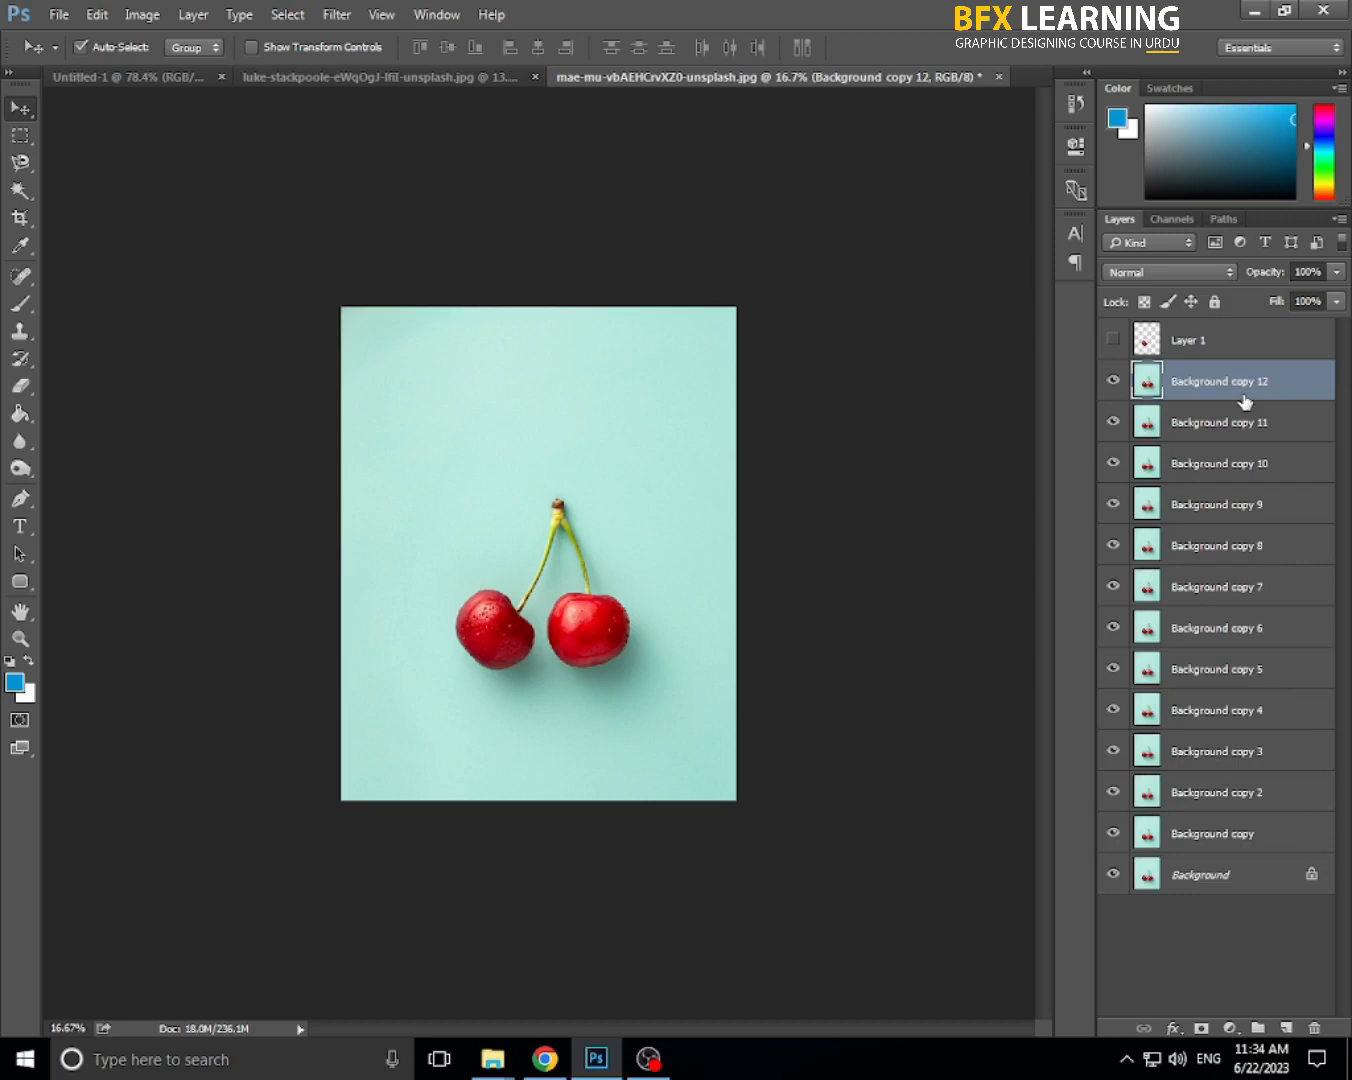
- Delete all the duplicated Background copy layers, keeping only Layer 1 and the original Background
{"action": "left_click", "coordinate": [1246, 795], "text": "shift"}
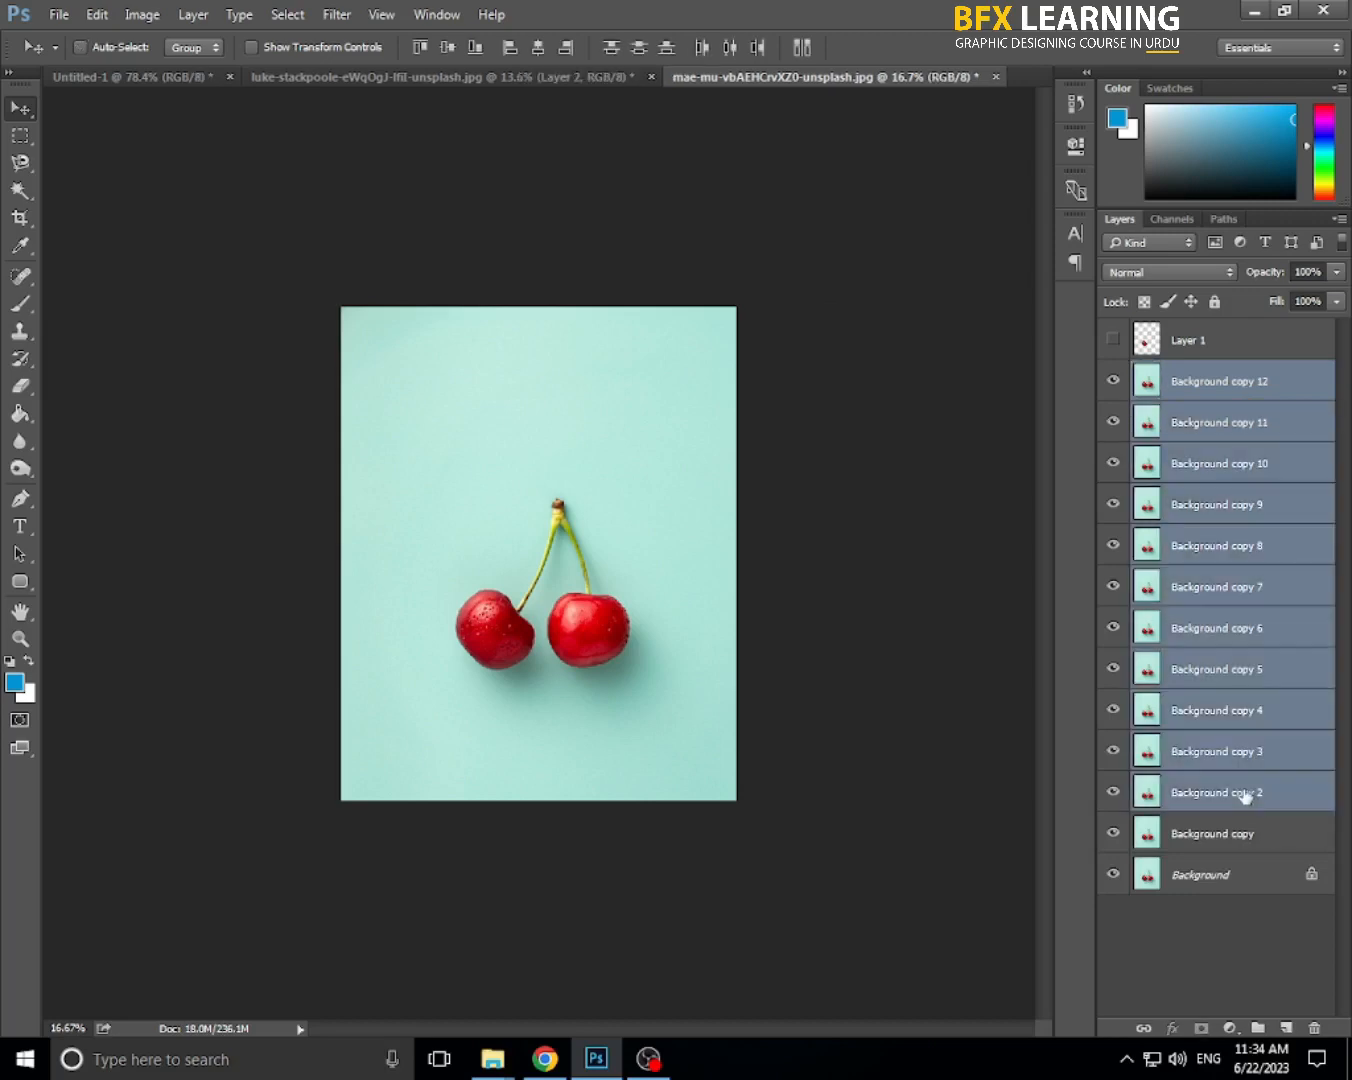
{"action": "key", "text": "Delete"}
{"action": "key", "text": "Delete"}
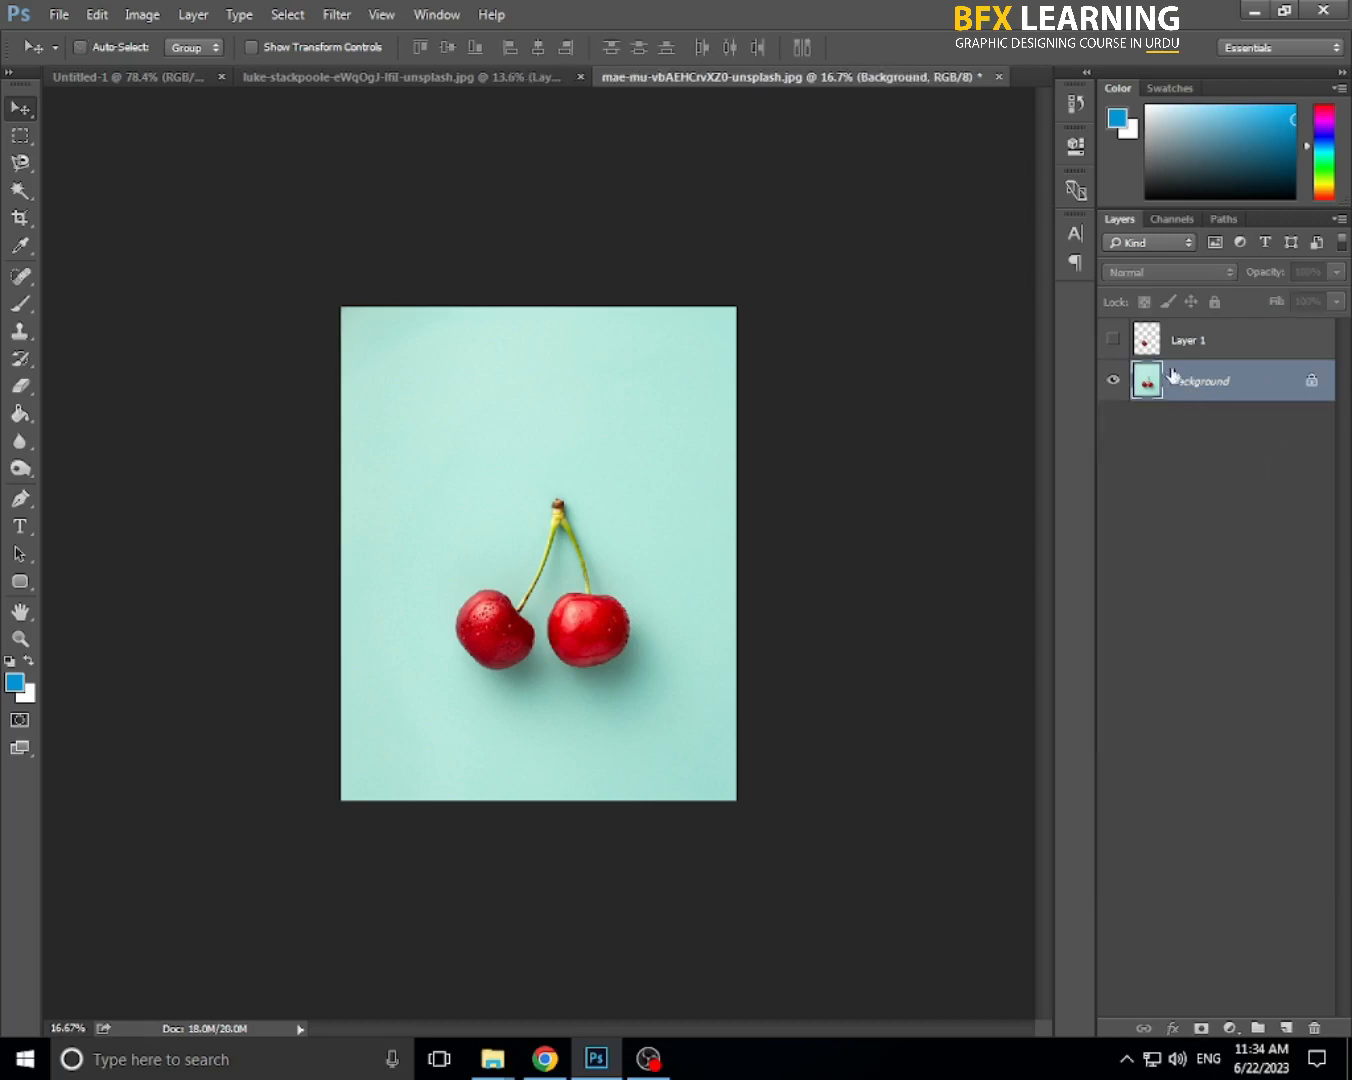
- Load the cherry outline of Layer 1 as a selection on Background and undo a trial copy to a new layer
{"action": "left_click", "coordinate": [1148, 340], "text": "ctrl"}
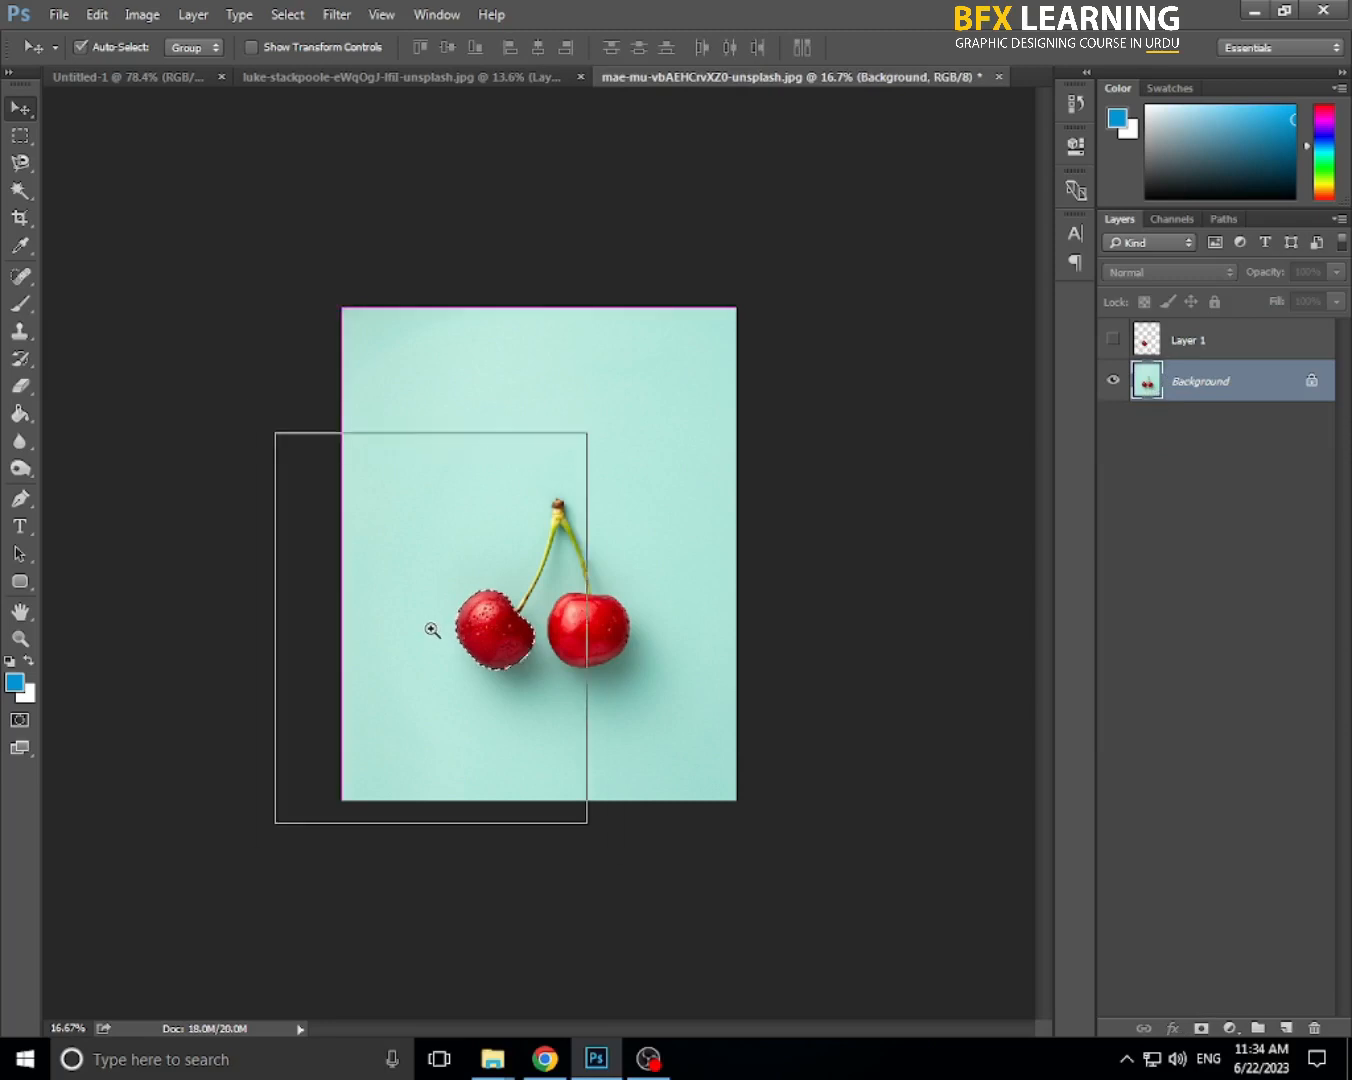
{"action": "key", "text": "ctrl+plus"}
{"action": "key", "text": "ctrl+j"}
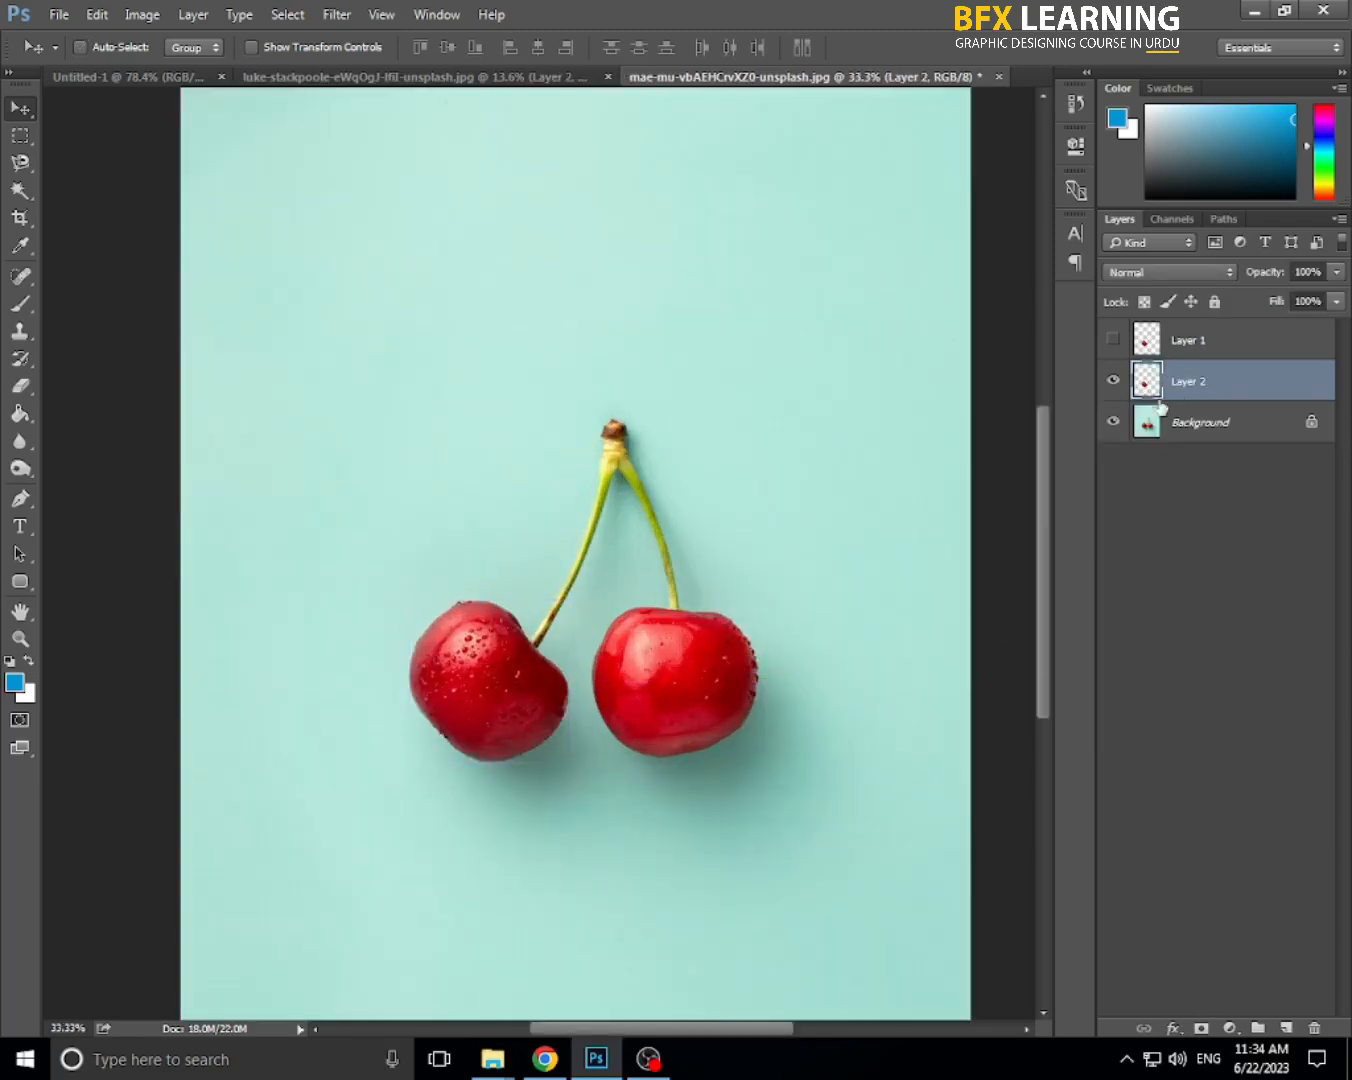
{"action": "key", "text": "ctrl+z"}
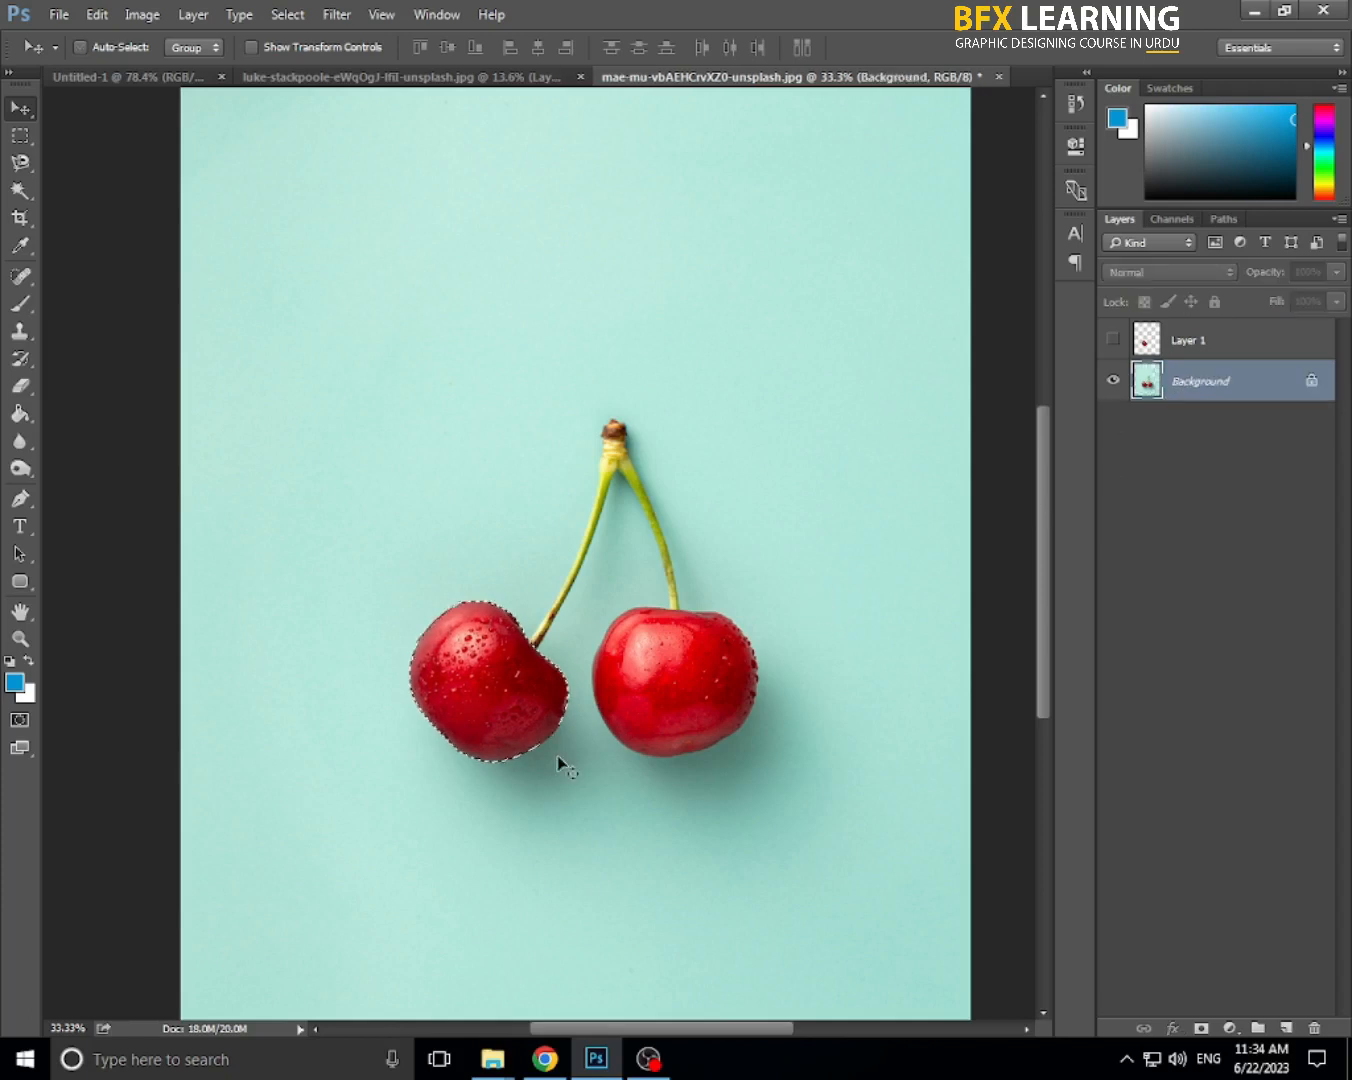
- Copy the selected left cherry from the Background to a new layer and hide the Background layer to check it
{"action": "left_click", "coordinate": [449, 655], "text": "ctrl"}
{"action": "left_click", "coordinate": [448, 655], "text": "ctrl"}
{"action": "left_click_drag", "start_coordinate": [609, 710], "coordinate": [621, 622]}
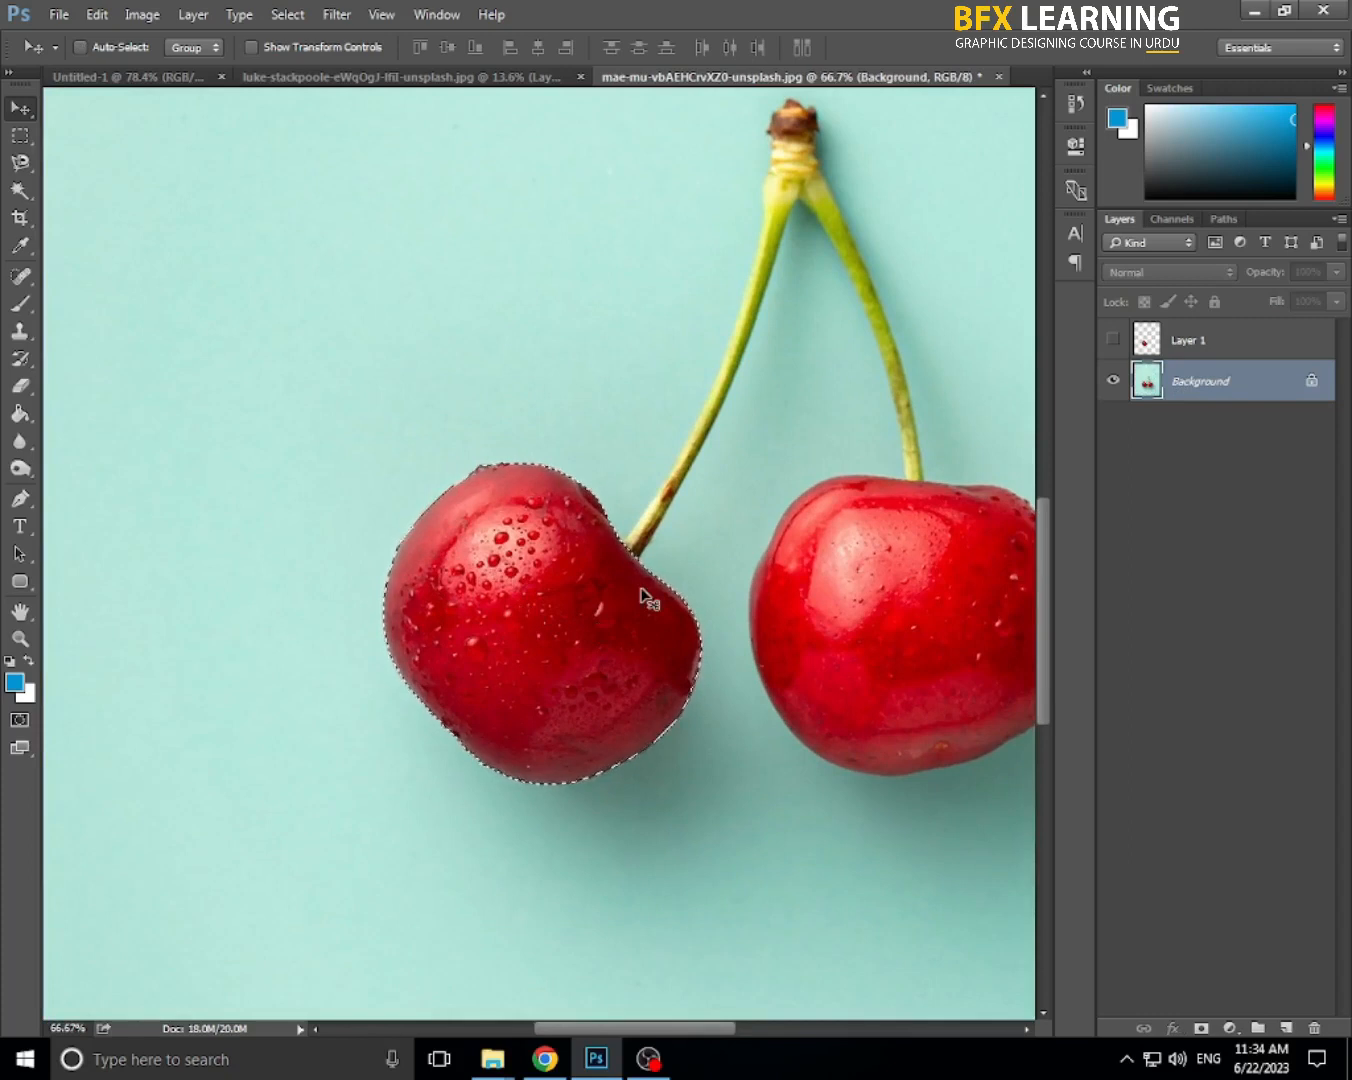
{"action": "key", "text": "ctrl+j"}
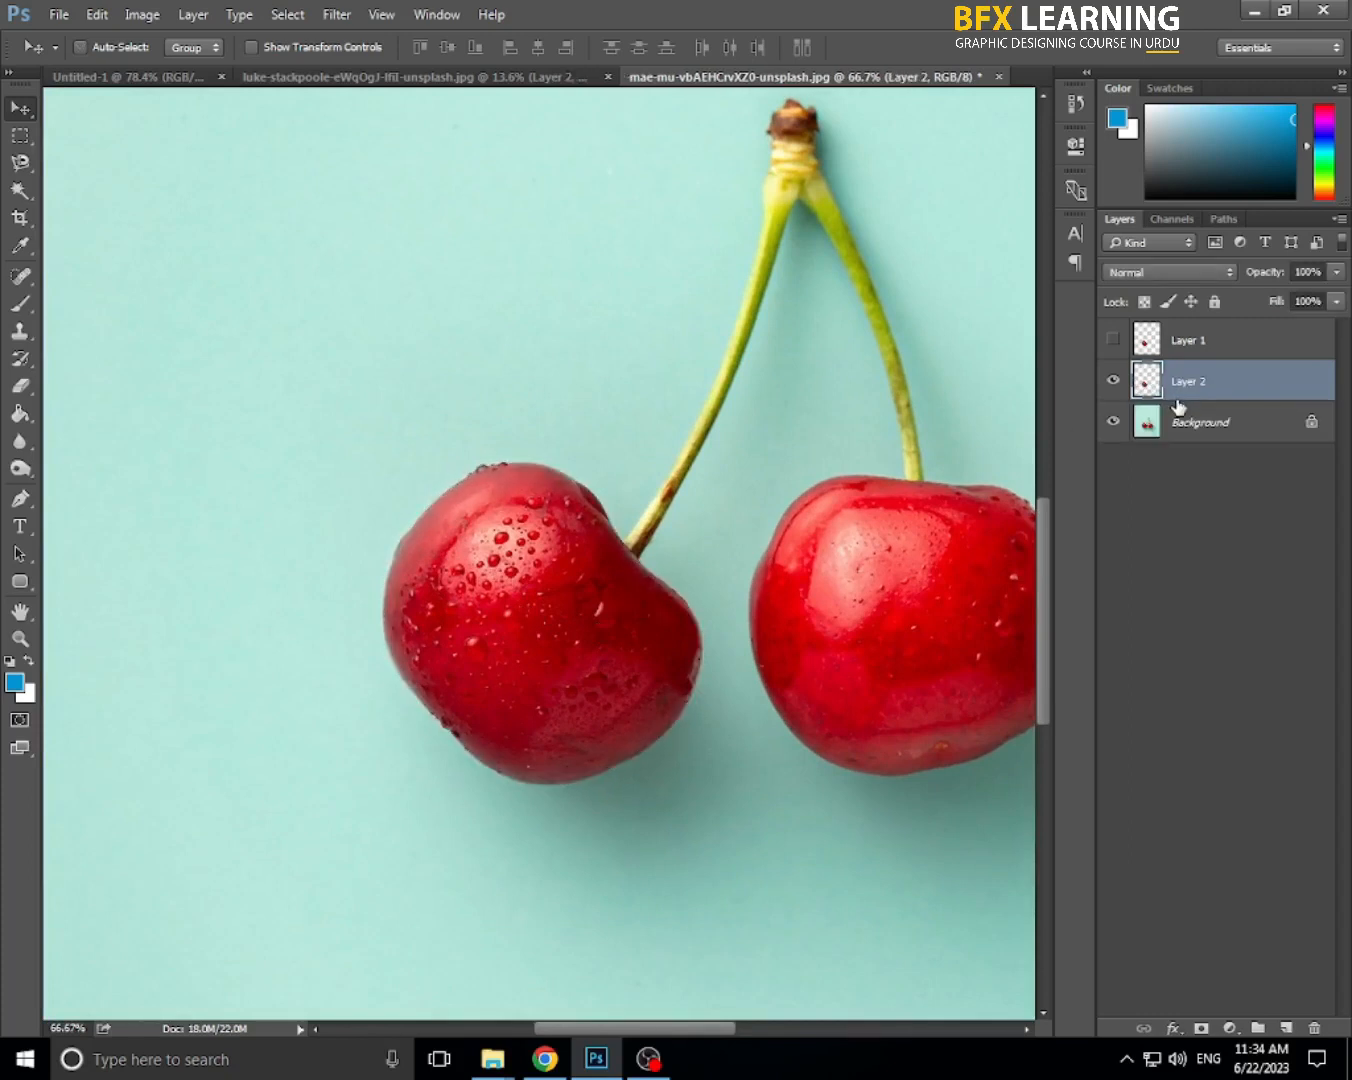
{"action": "left_click", "coordinate": [1116, 421]}
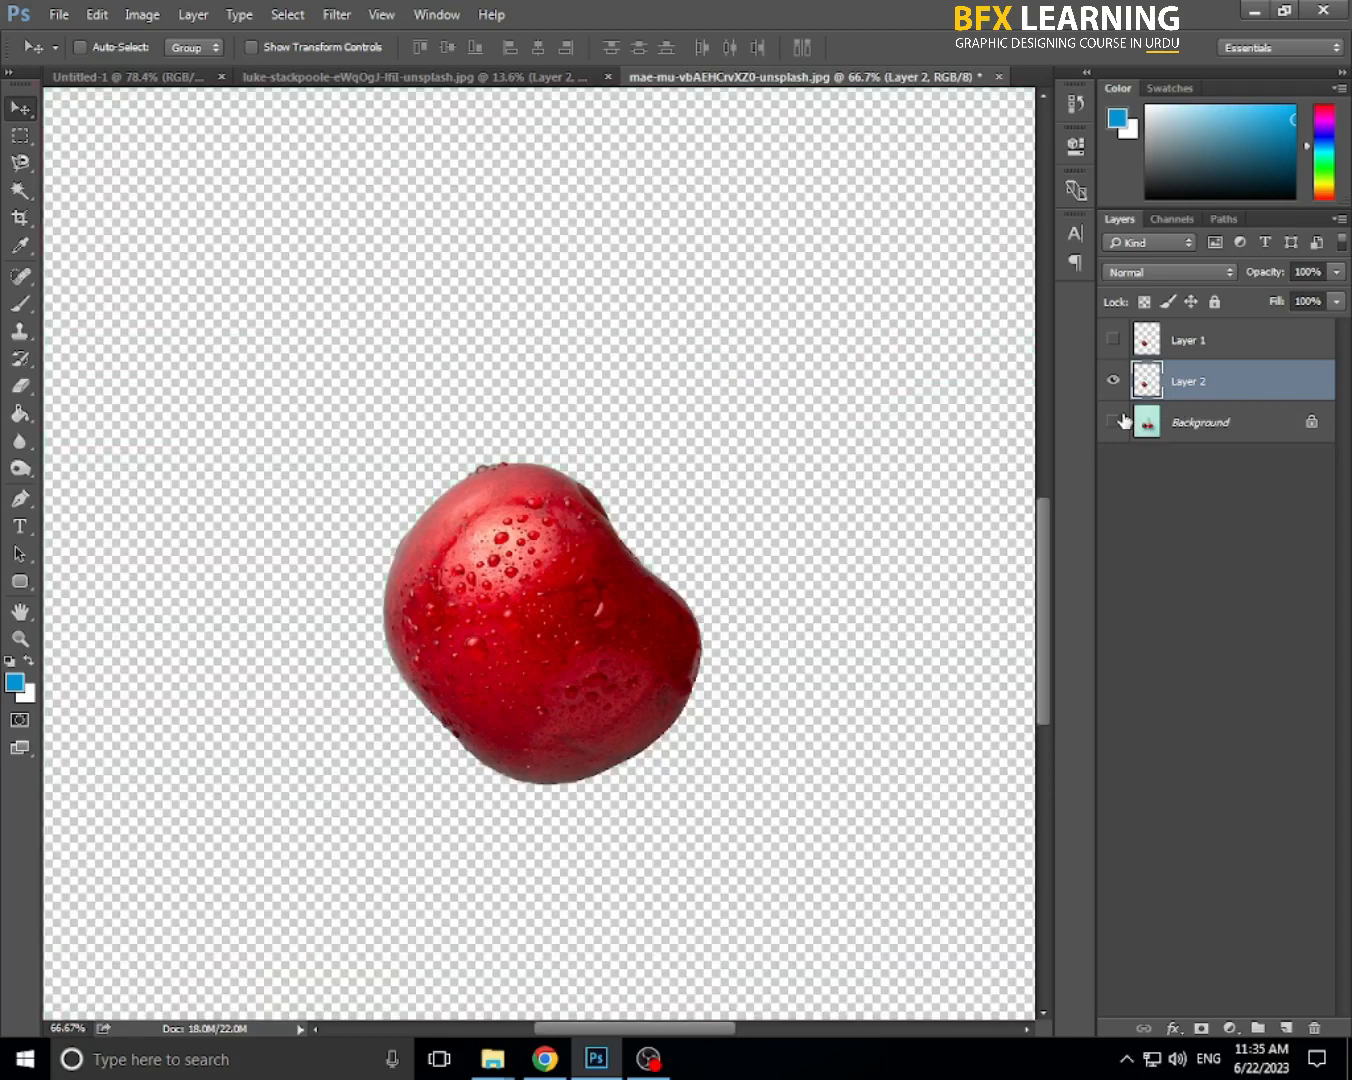
- Show the Background layer again and hide the new cherry copy, Layer 2
{"action": "right_click", "coordinate": [646, 474]}
{"action": "left_click", "coordinate": [741, 487]}
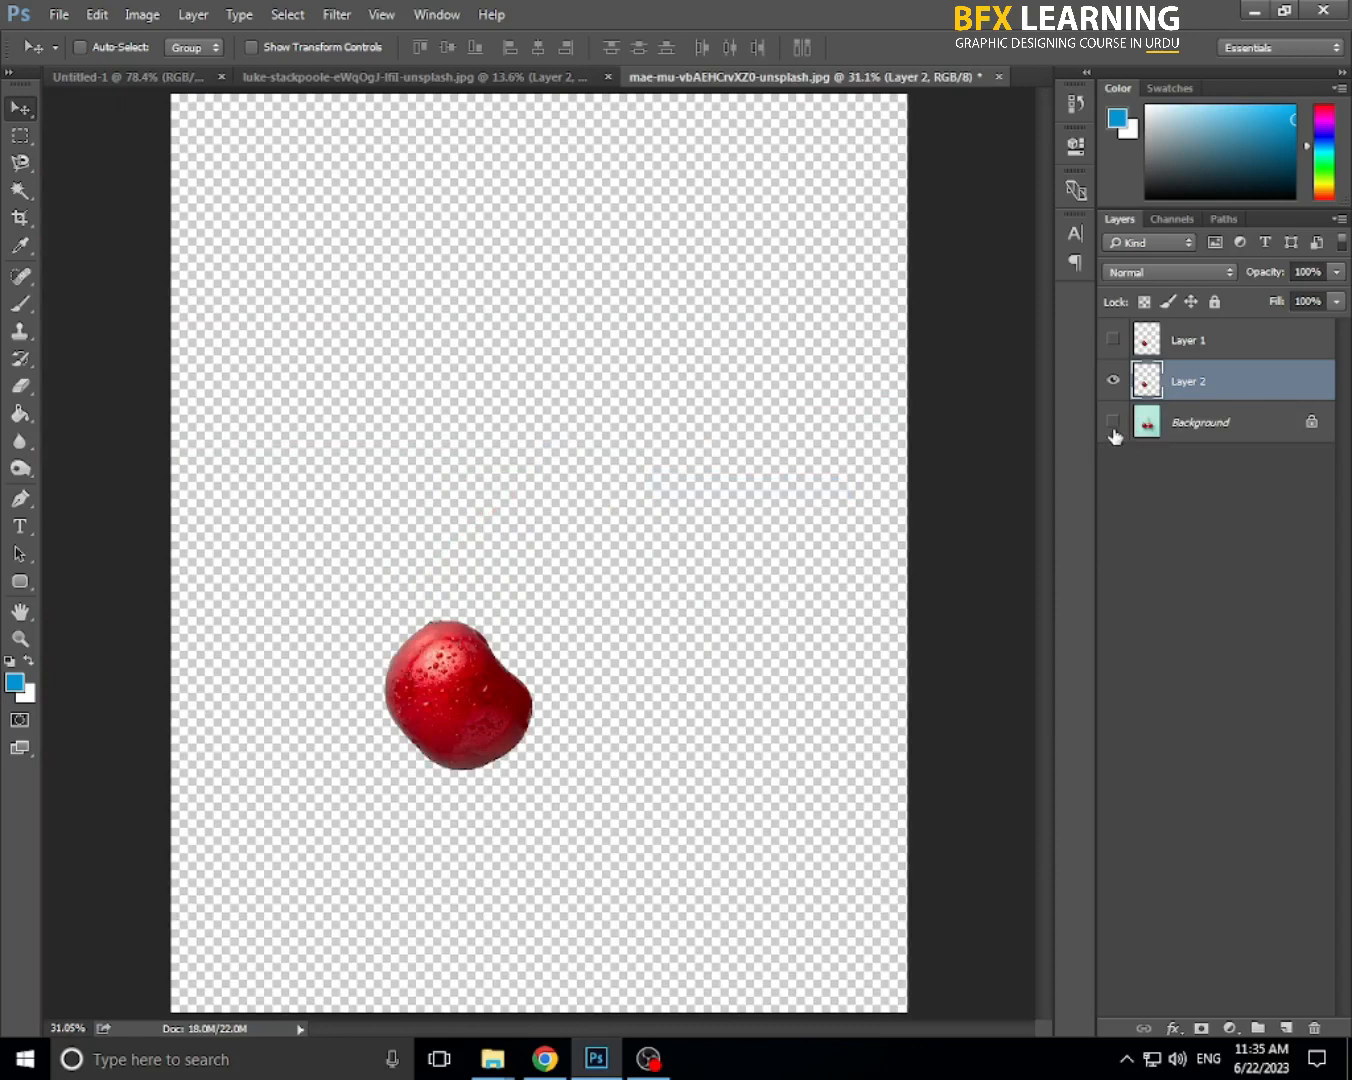
{"action": "left_click", "coordinate": [1113, 422]}
{"action": "left_click", "coordinate": [1114, 382]}
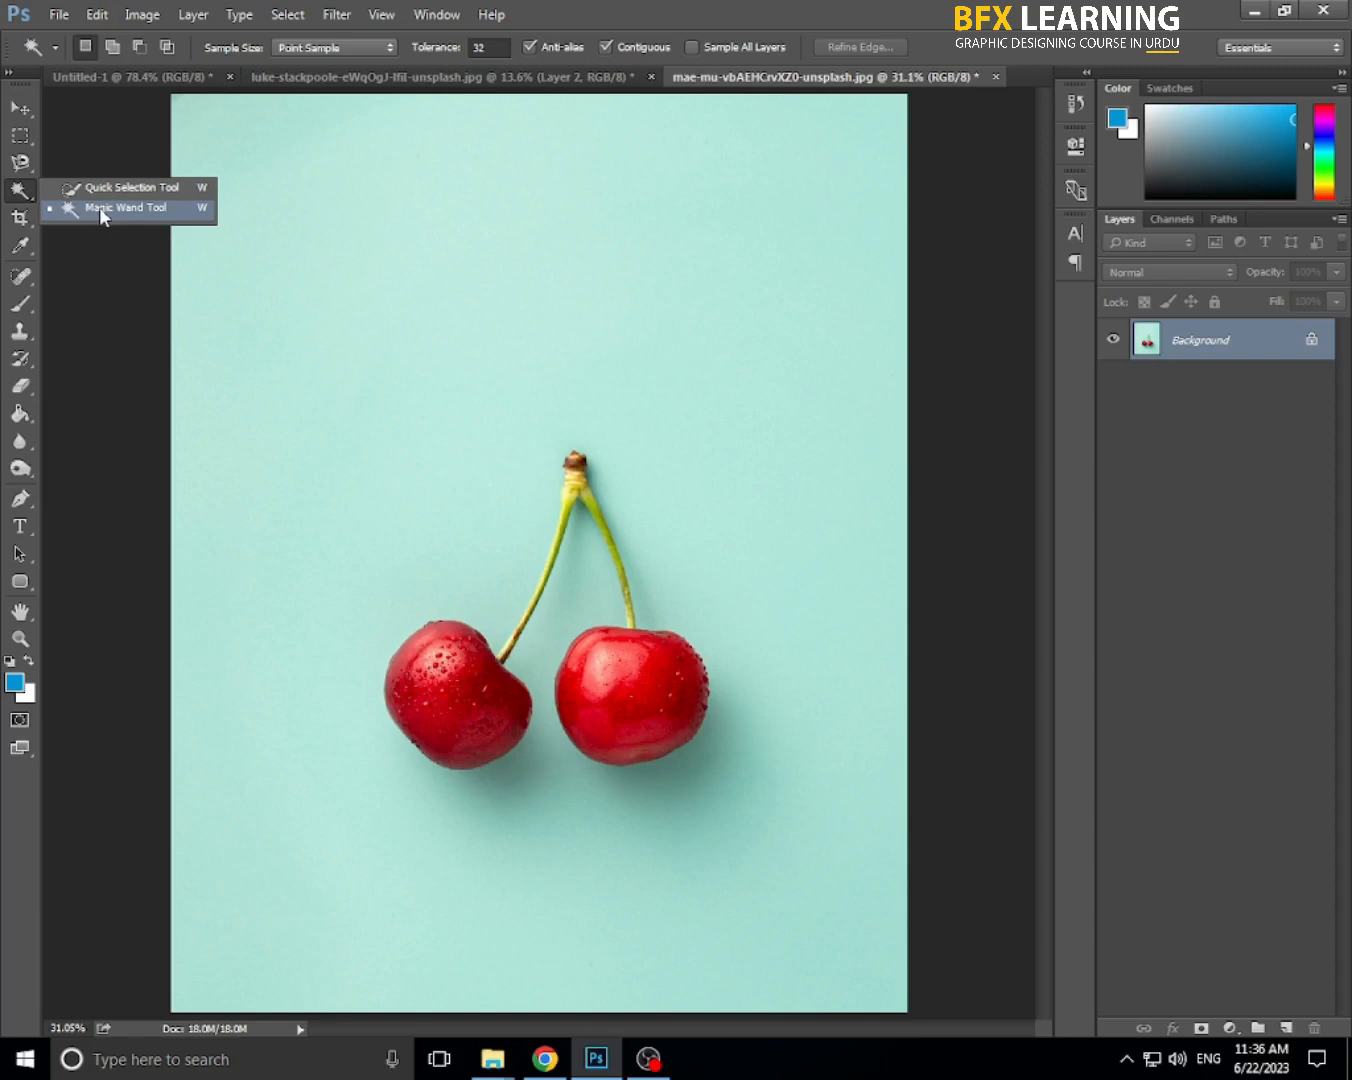
- Select the plain teal area around the cherries with the Magic Wand tool, using a tolerance of 32
{"action": "left_click", "coordinate": [98, 211]}
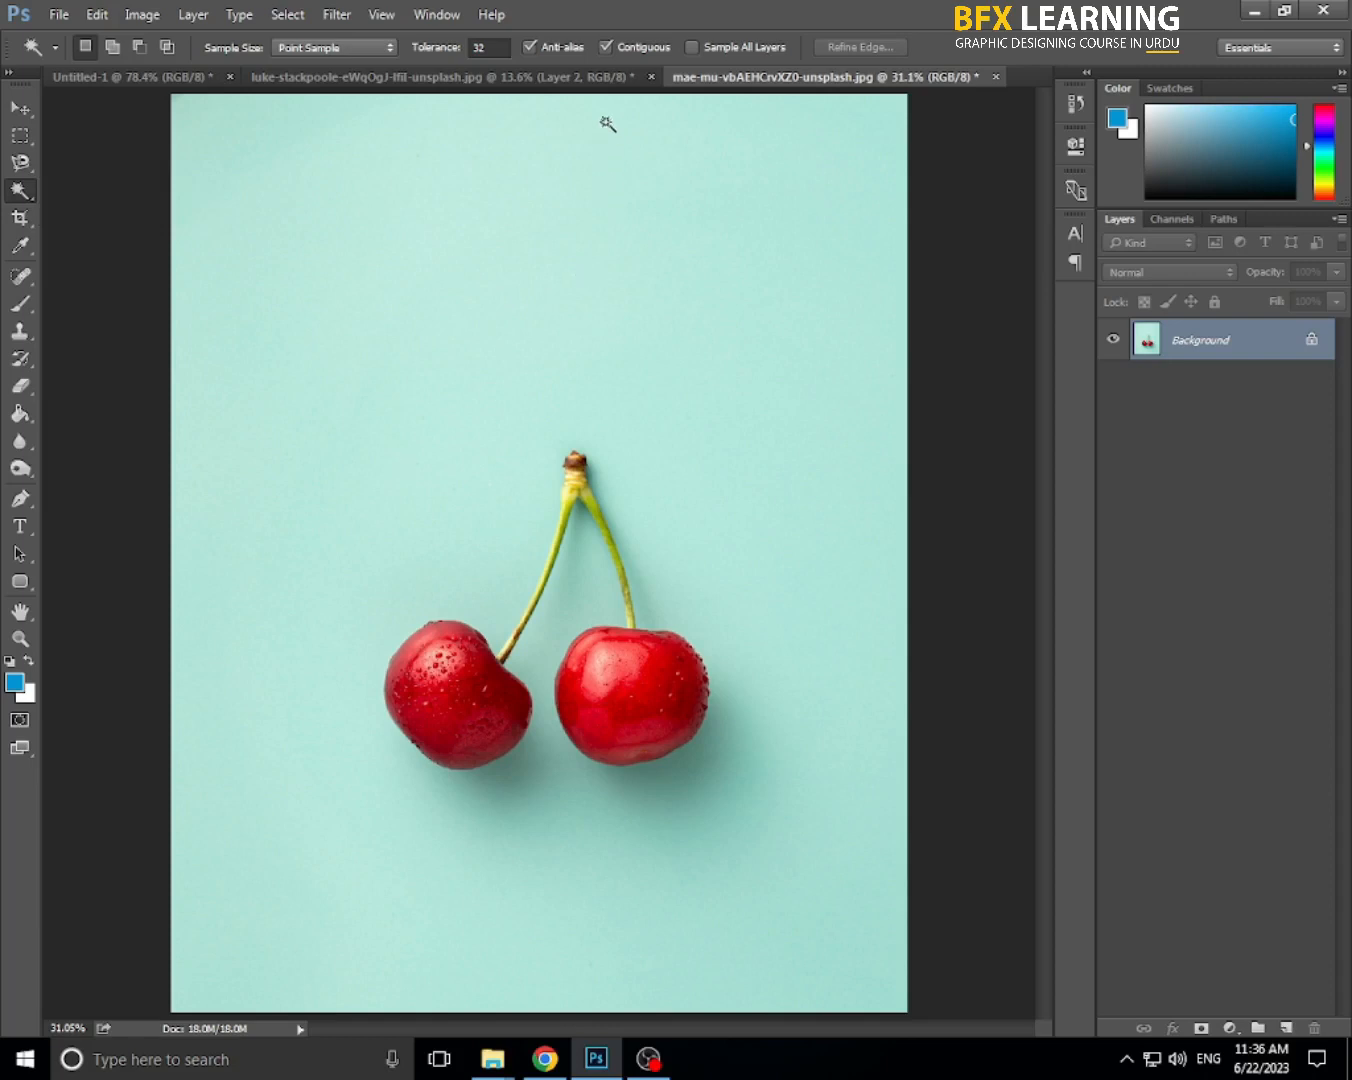
{"action": "left_click", "coordinate": [611, 236]}
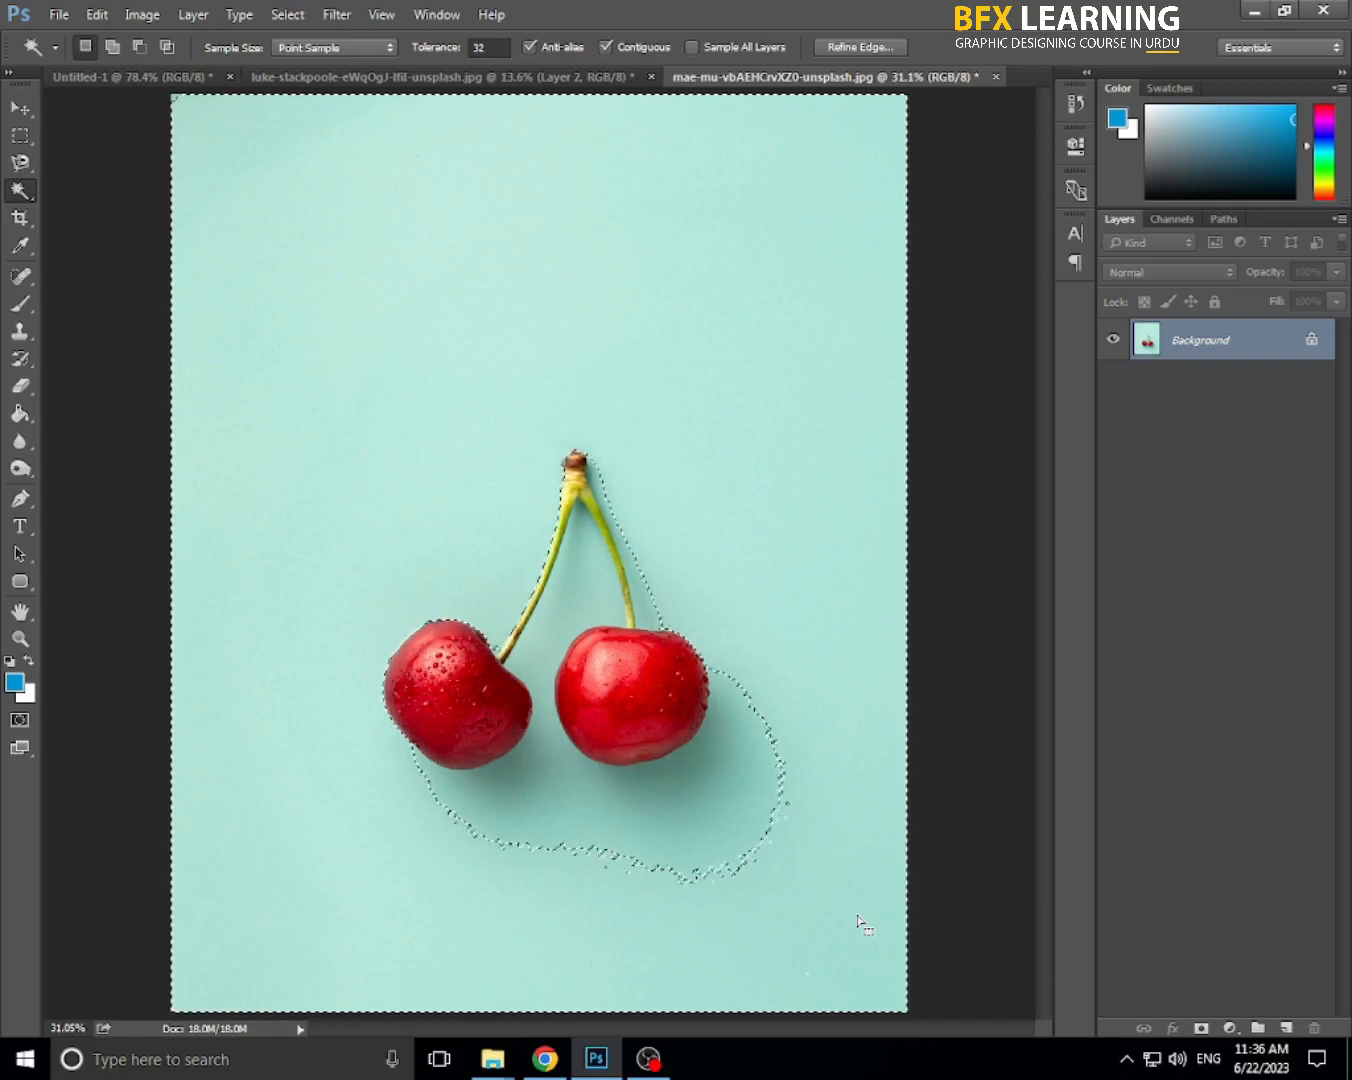
{"action": "left_click", "coordinate": [270, 330]}
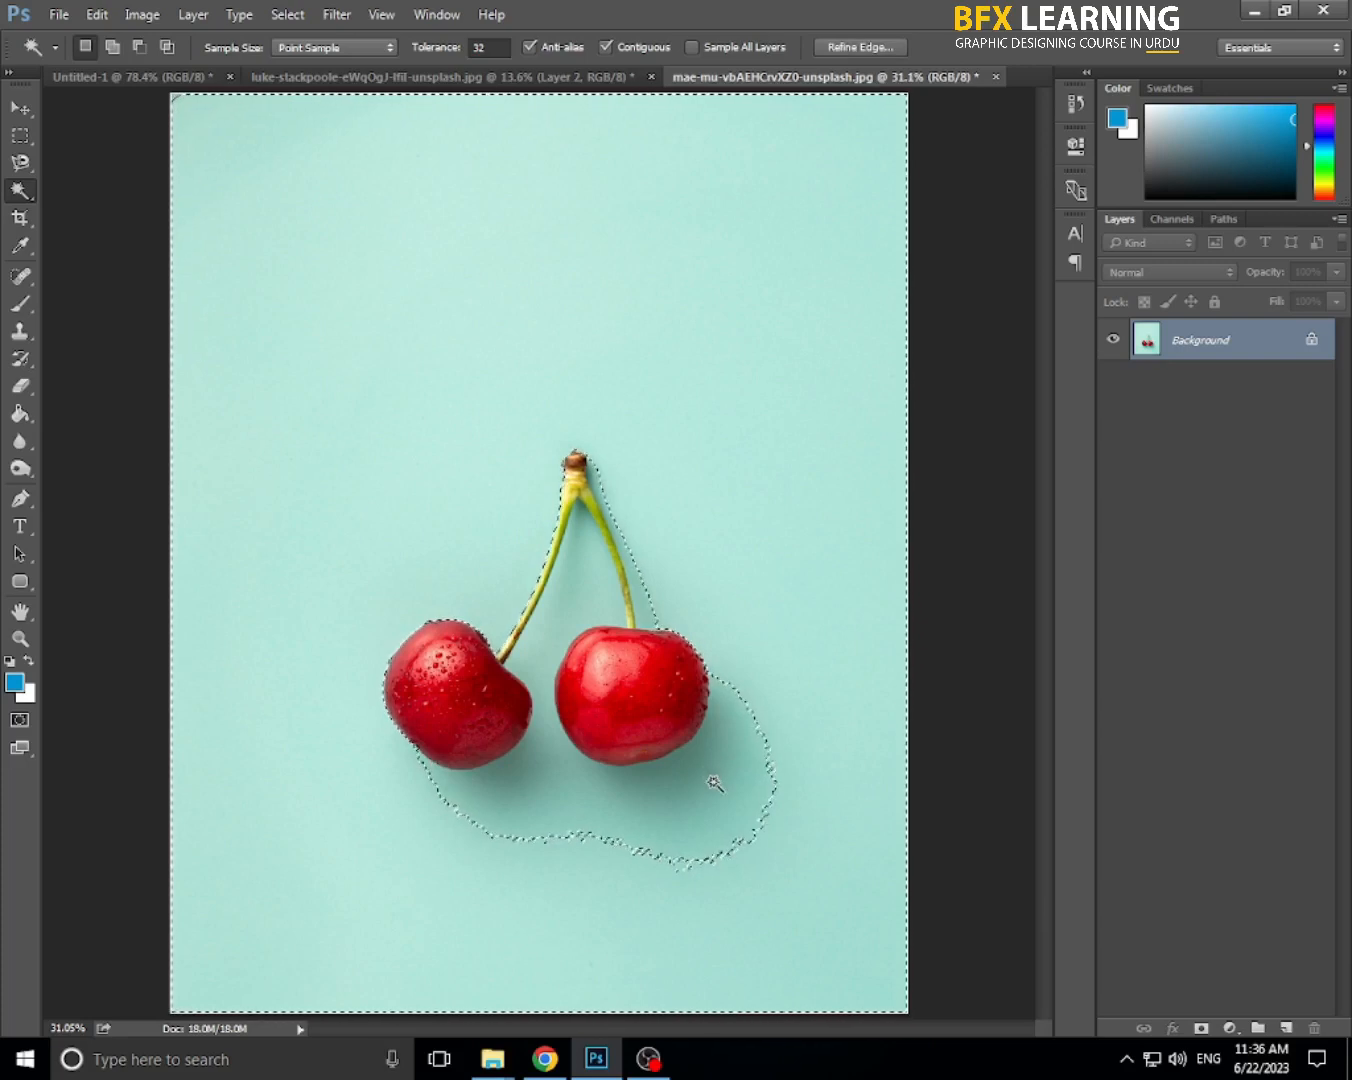
- Add the shadow areas around the cherries and the gaps beside and between the stems to the Magic Wand selection
{"action": "key", "text": "shift"}
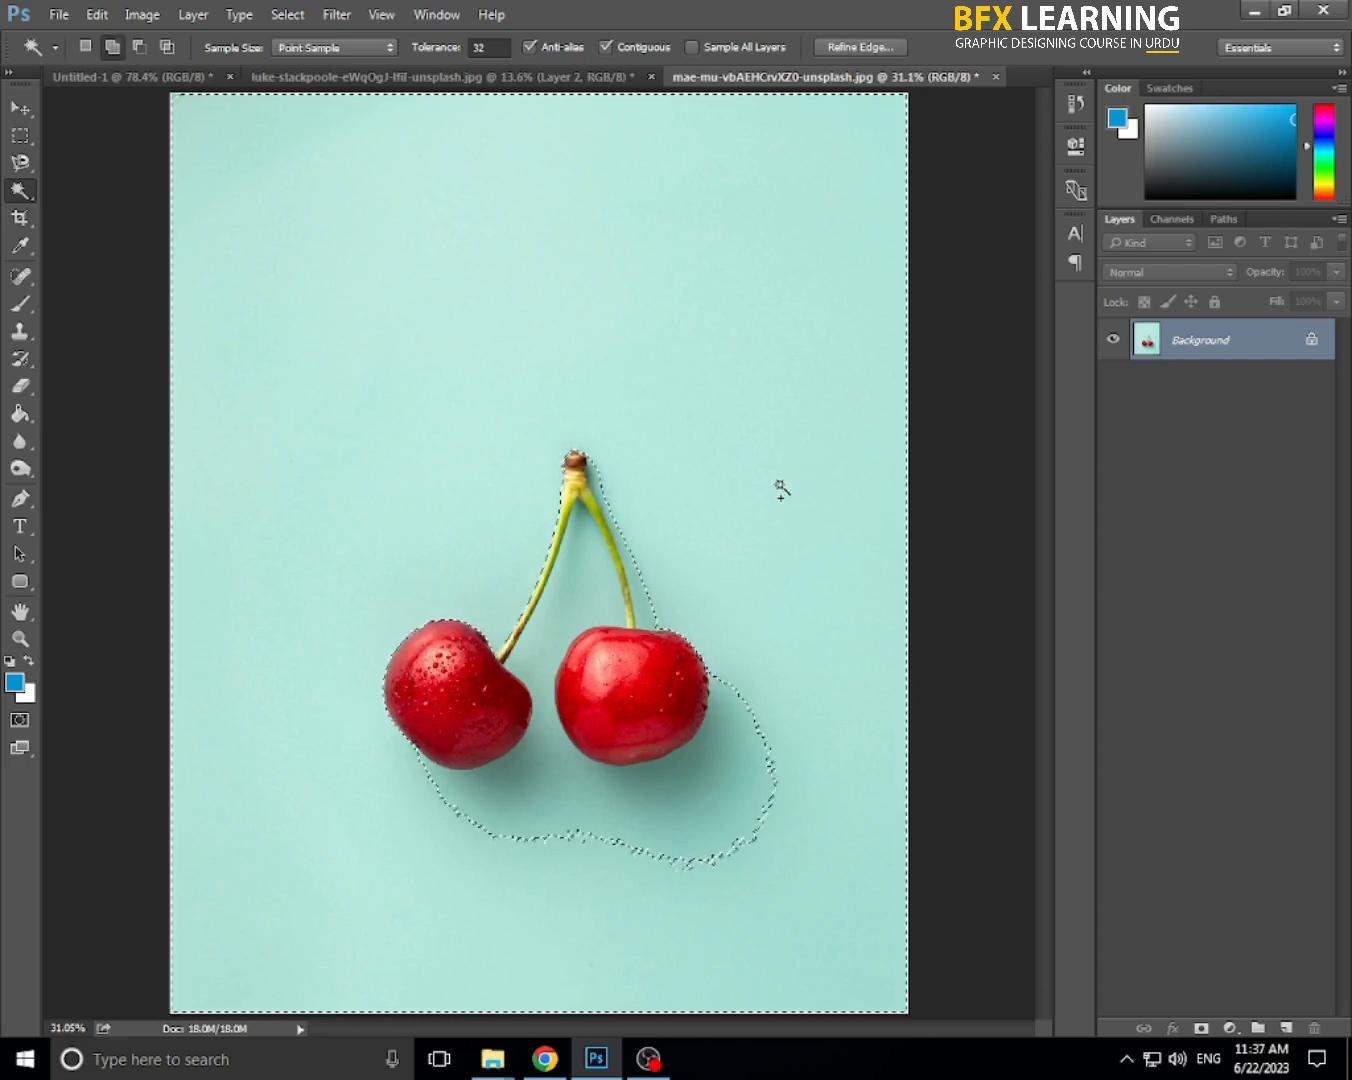
{"action": "left_click", "coordinate": [712, 800]}
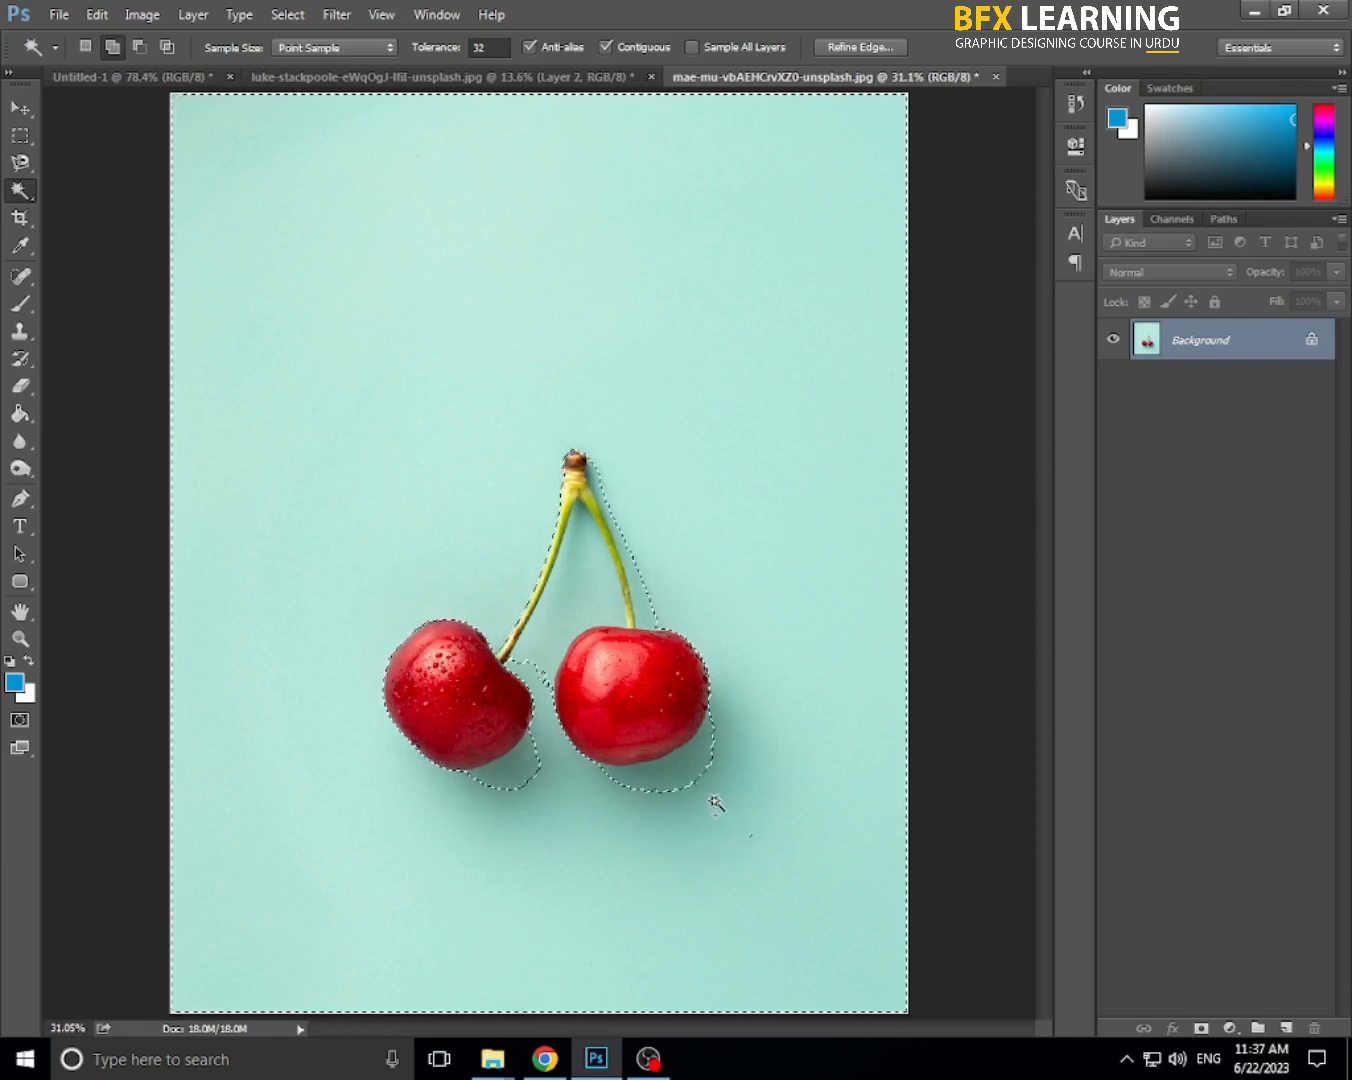
{"action": "left_click", "coordinate": [687, 779]}
{"action": "left_click", "coordinate": [522, 767]}
{"action": "left_click", "coordinate": [571, 611]}
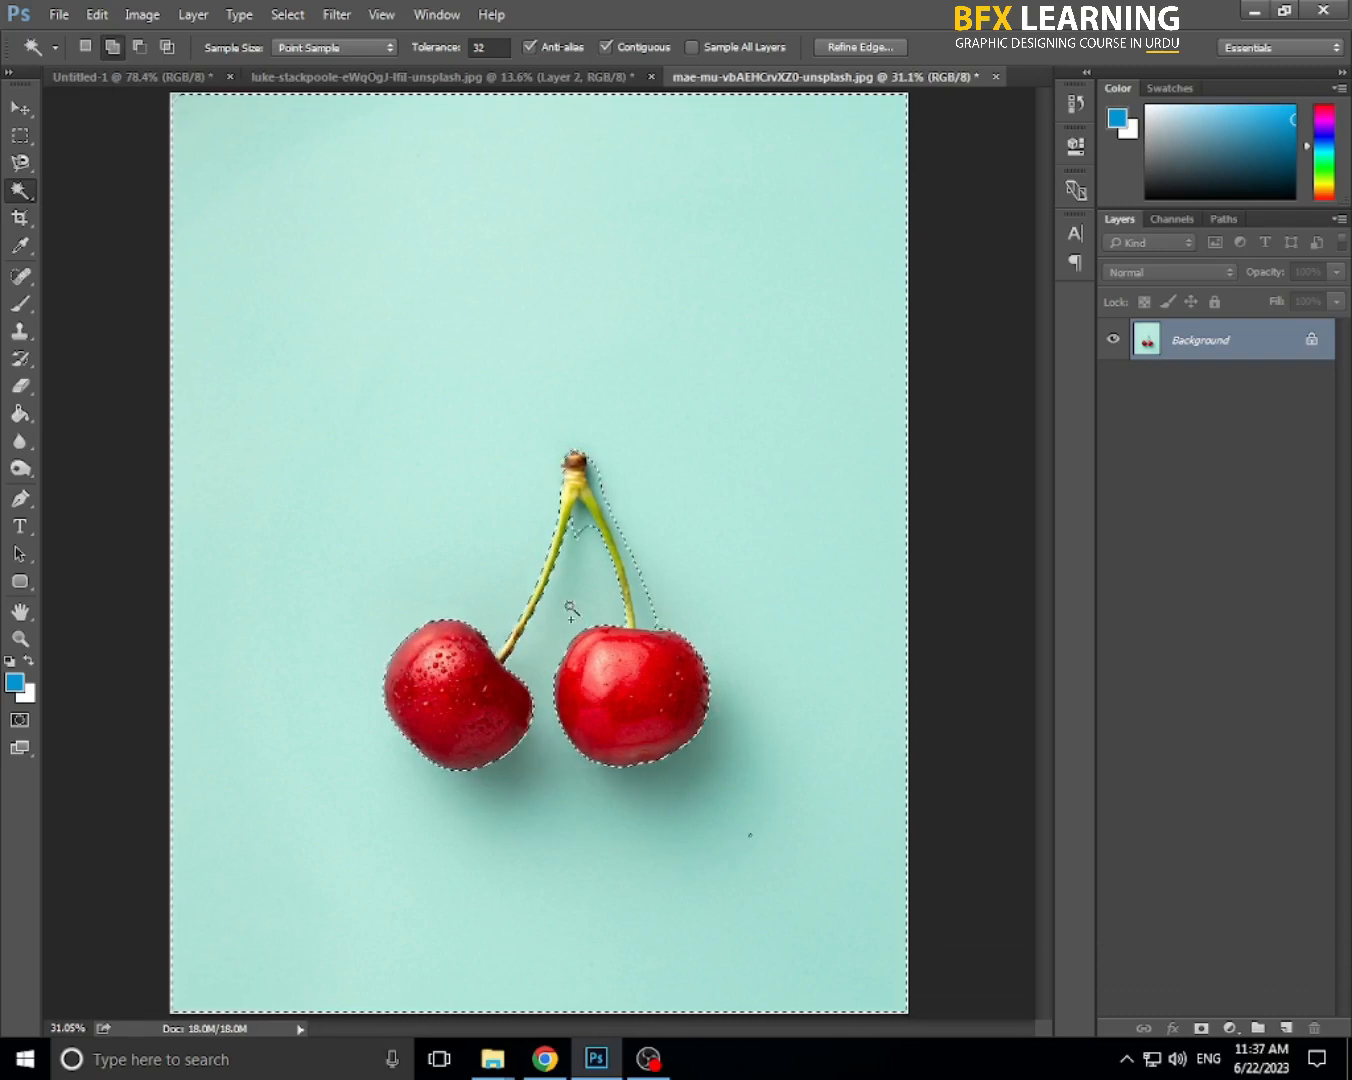
{"action": "left_click", "coordinate": [629, 556]}
{"action": "left_click", "coordinate": [591, 483]}
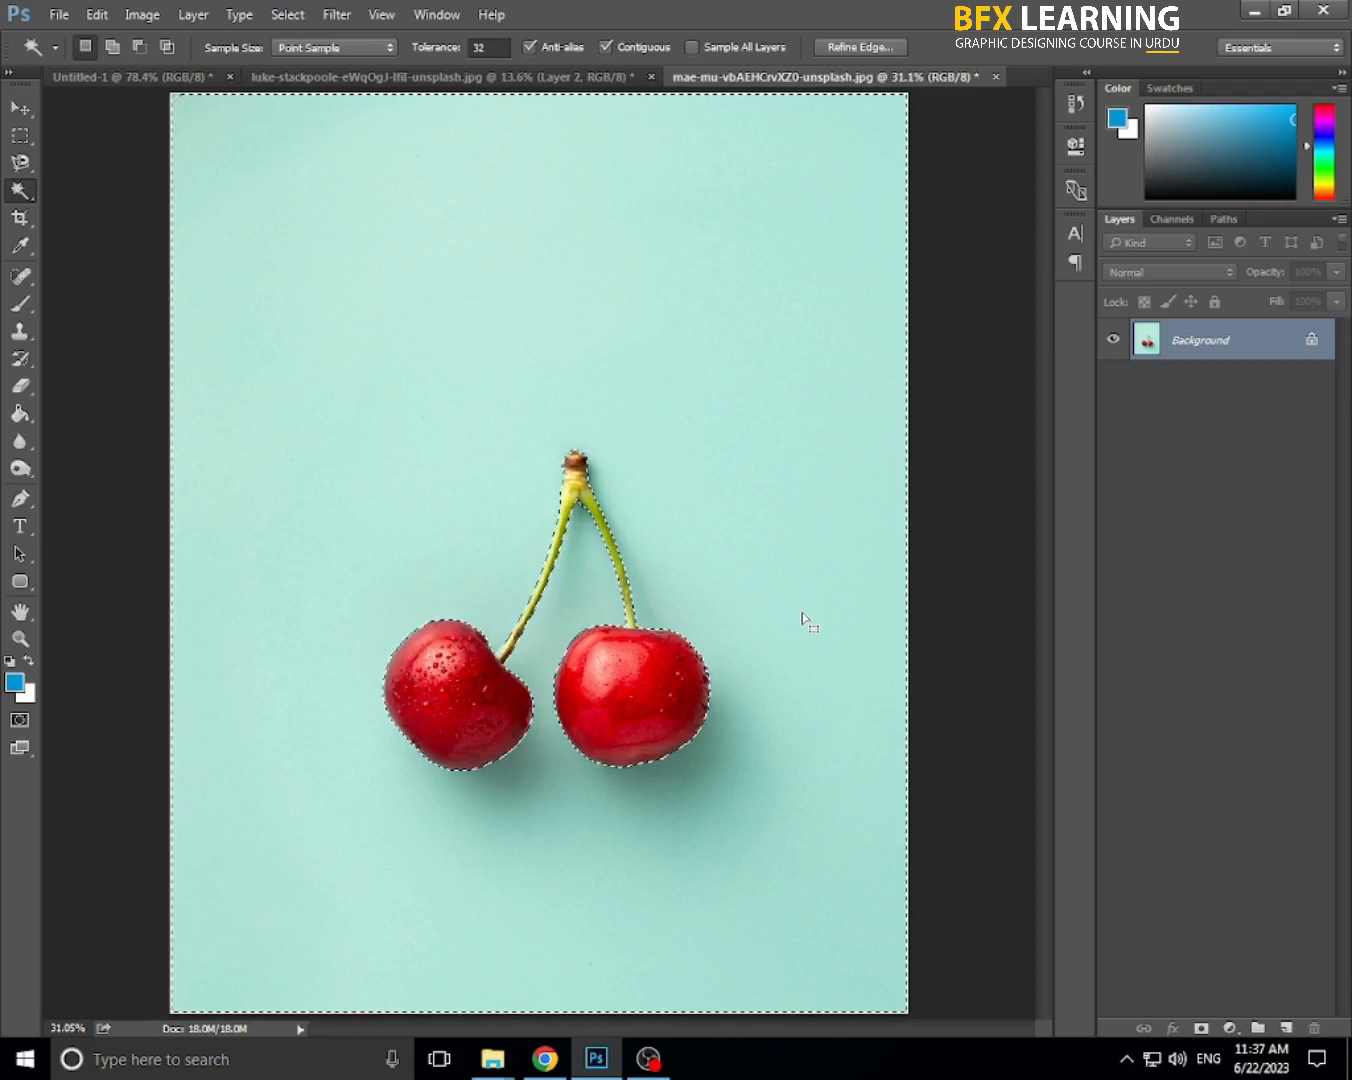
- Try Layer Via Copy on the selected teal background, and undo the copied layer
{"action": "key", "text": "ctrl+minus"}
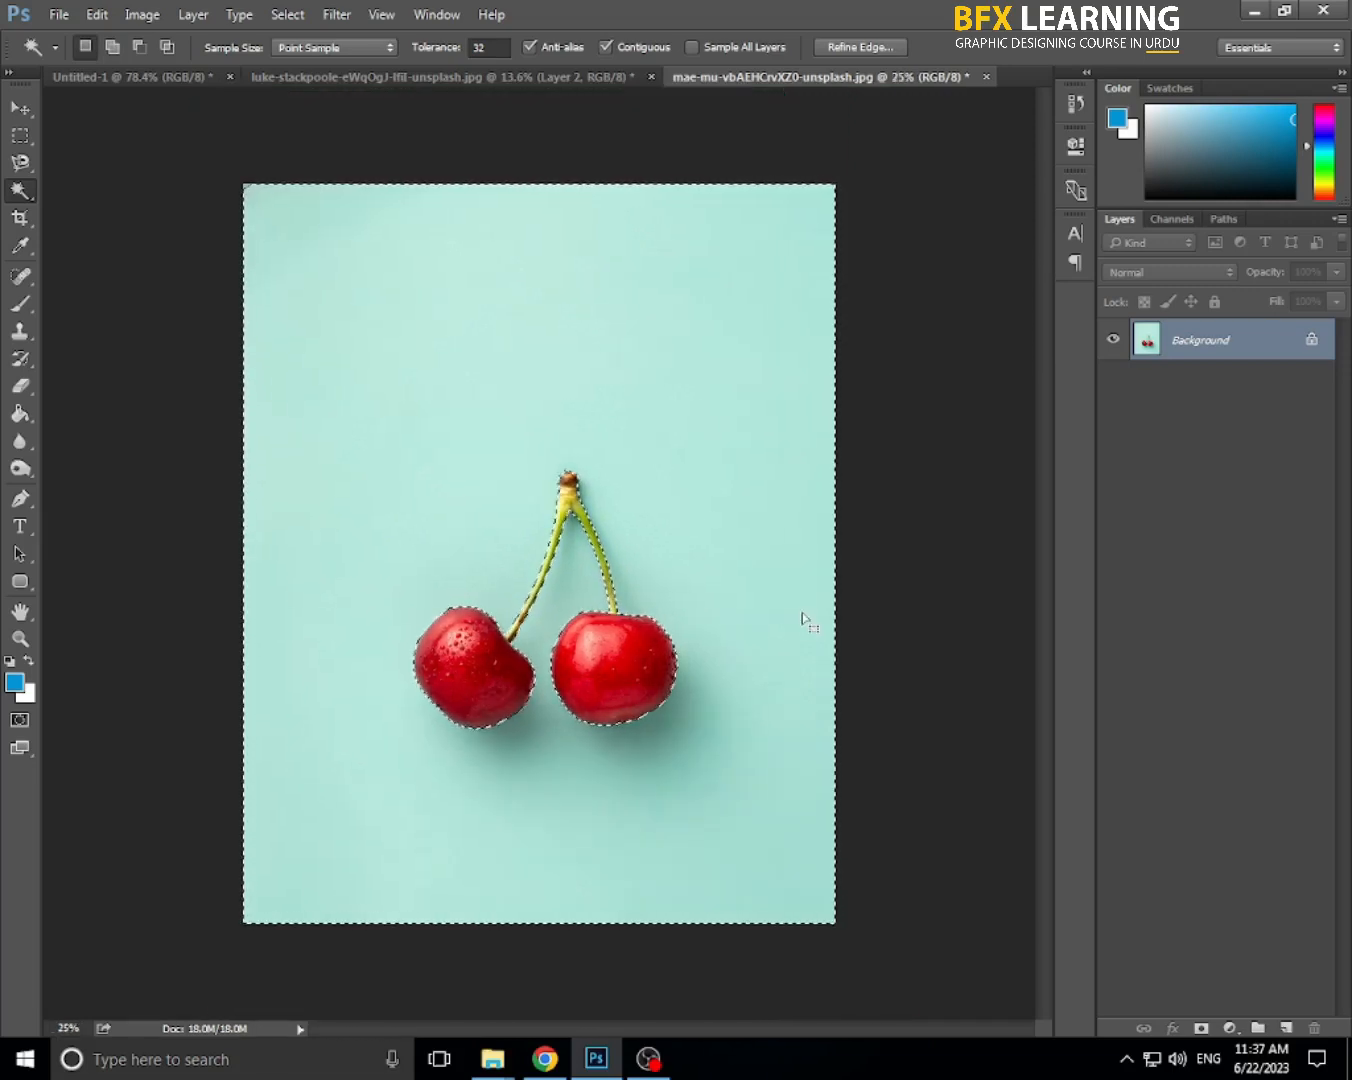
{"action": "right_click", "coordinate": [698, 456]}
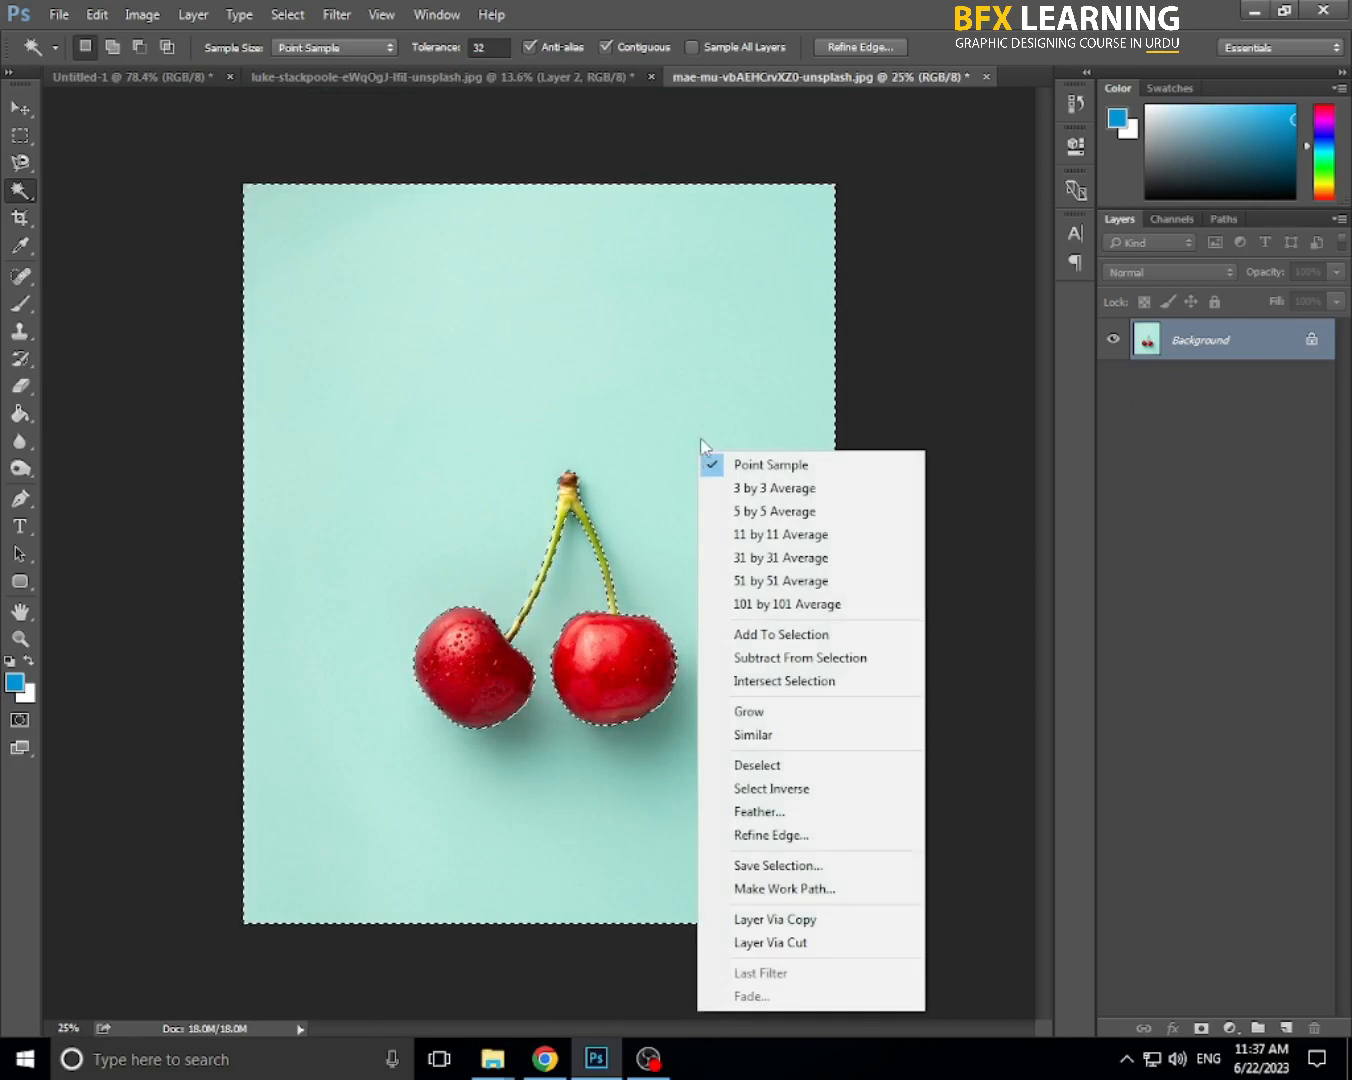
{"action": "left_click", "coordinate": [11, 145]}
{"action": "right_click", "coordinate": [750, 349]}
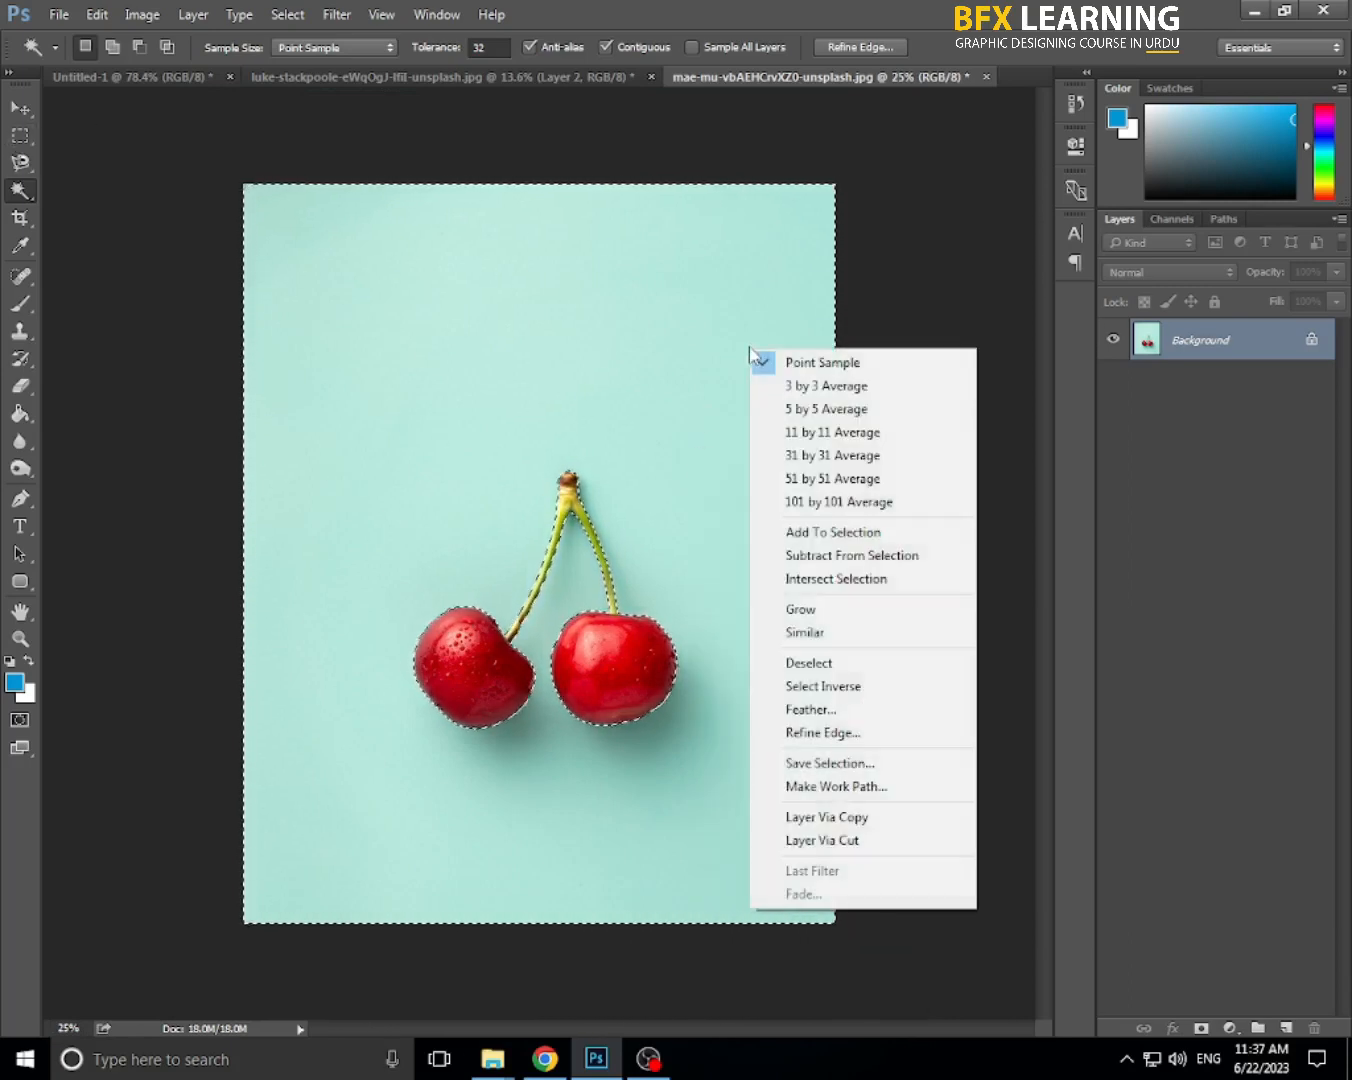
{"action": "left_click", "coordinate": [848, 818]}
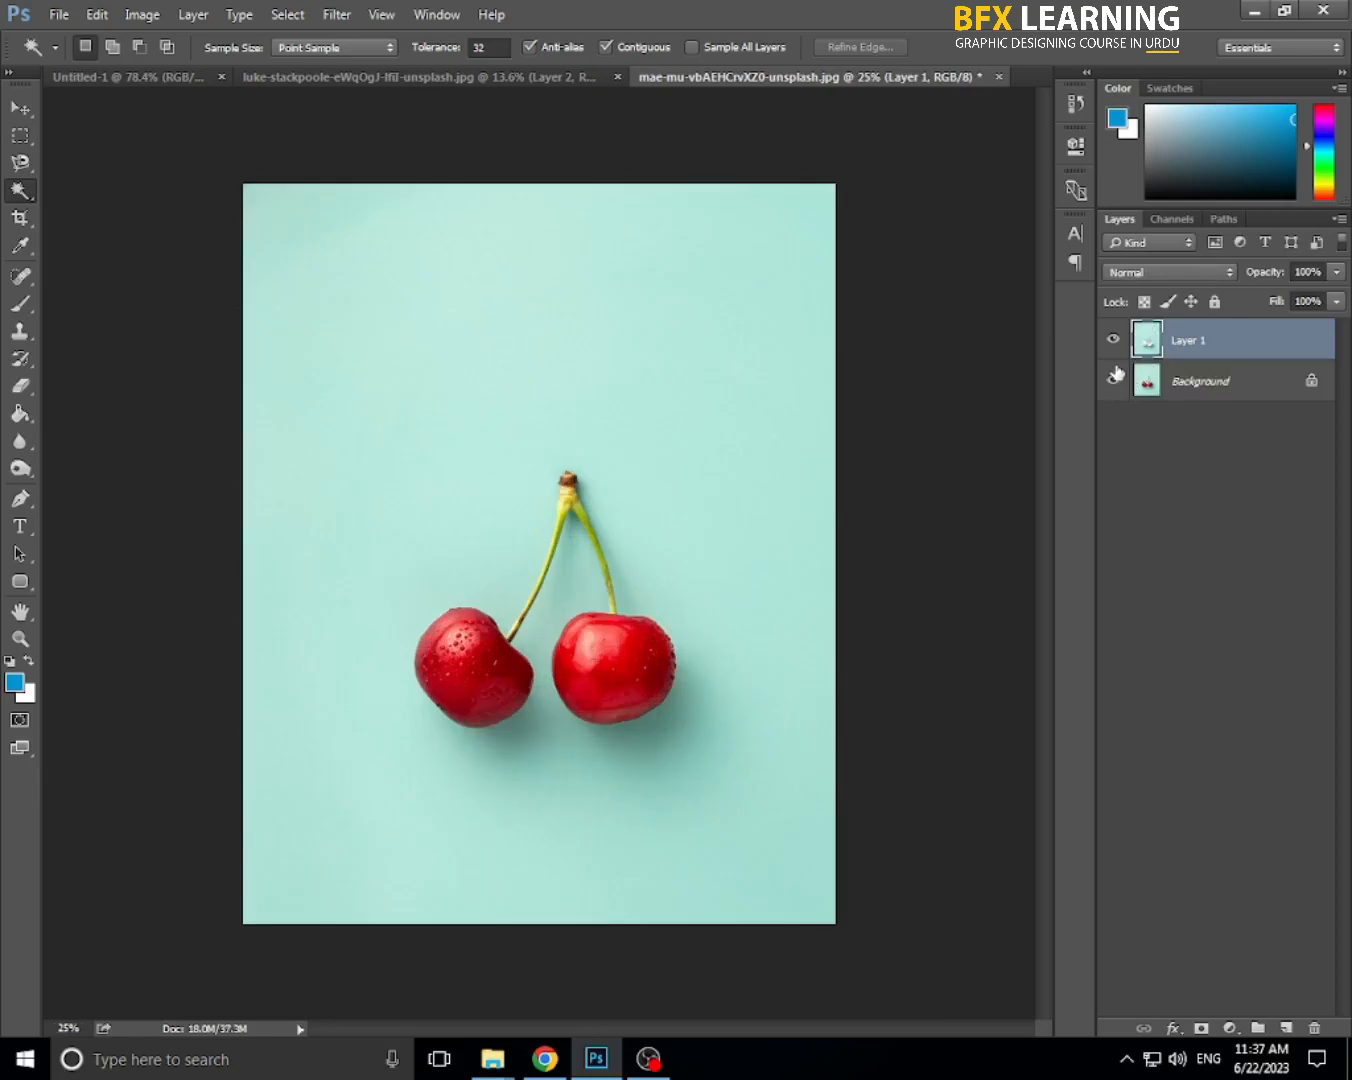
{"action": "key", "text": "ctrl+z"}
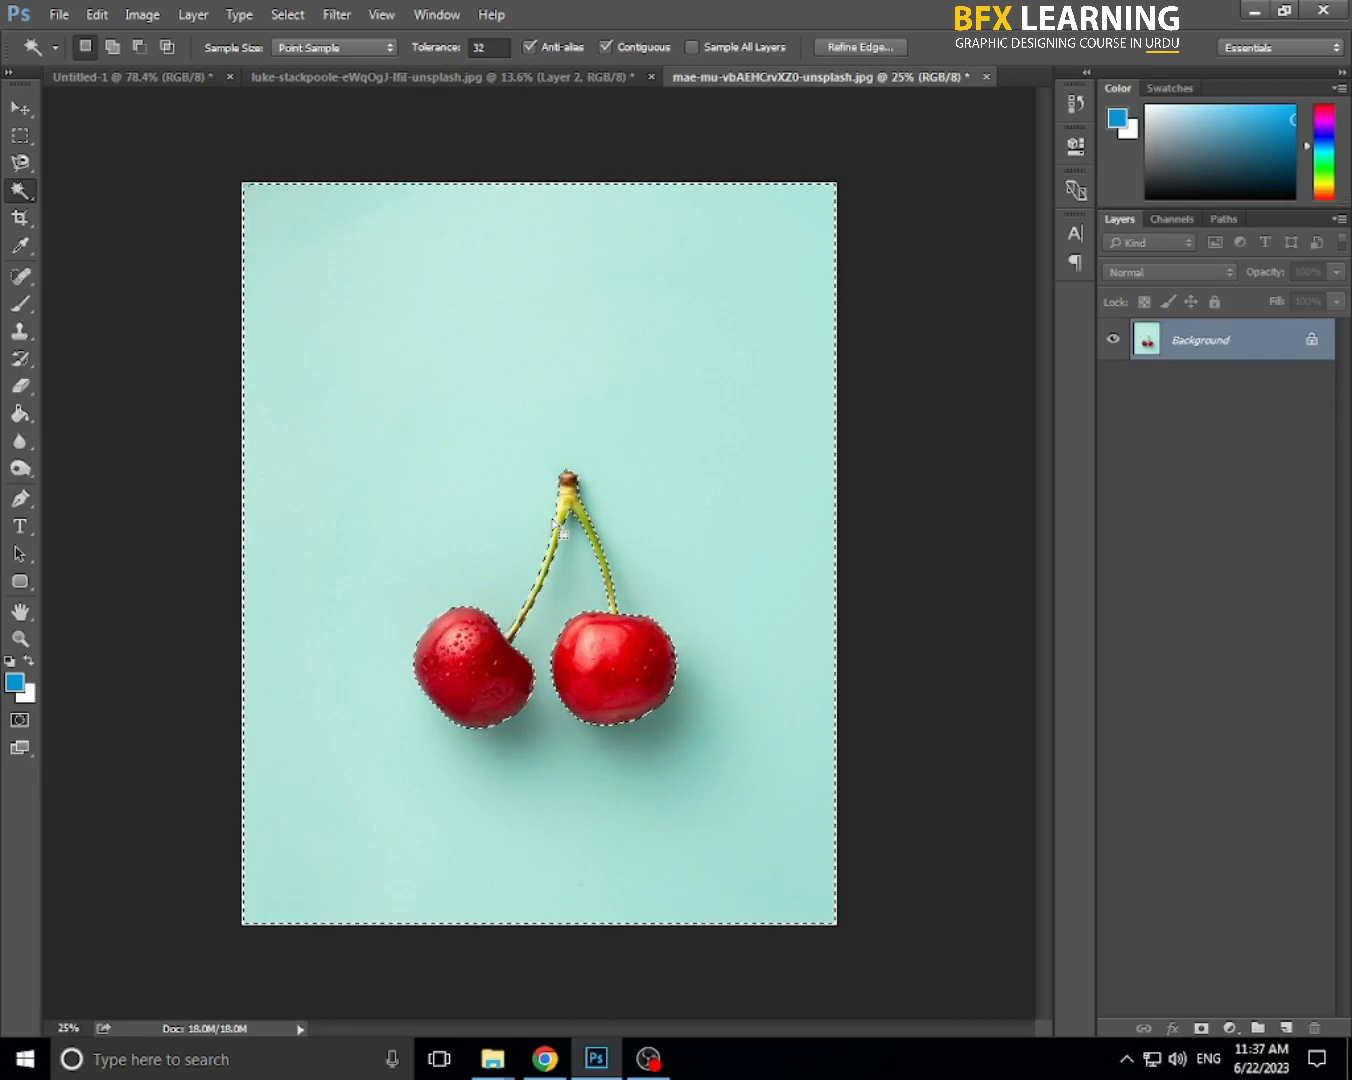
- Copy the selected teal background without the cherries to a new layer
{"action": "key", "text": "ctrl+j"}
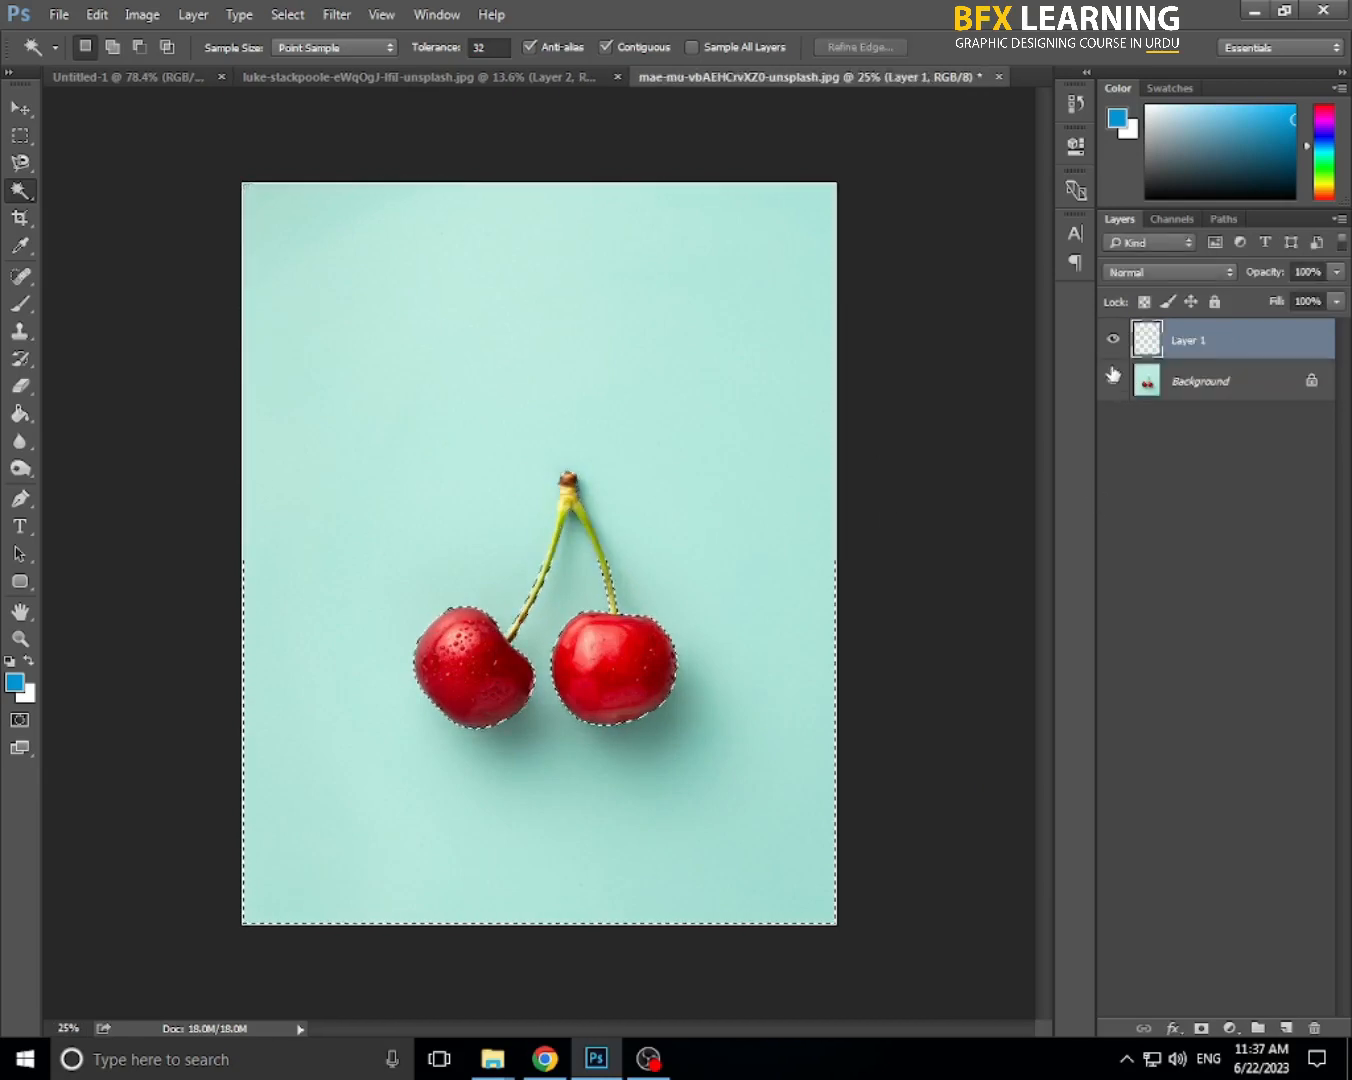
{"action": "key", "text": "ctrl+minus"}
{"action": "key", "text": "ctrl+plus"}
{"action": "key", "text": "ctrl+minus"}
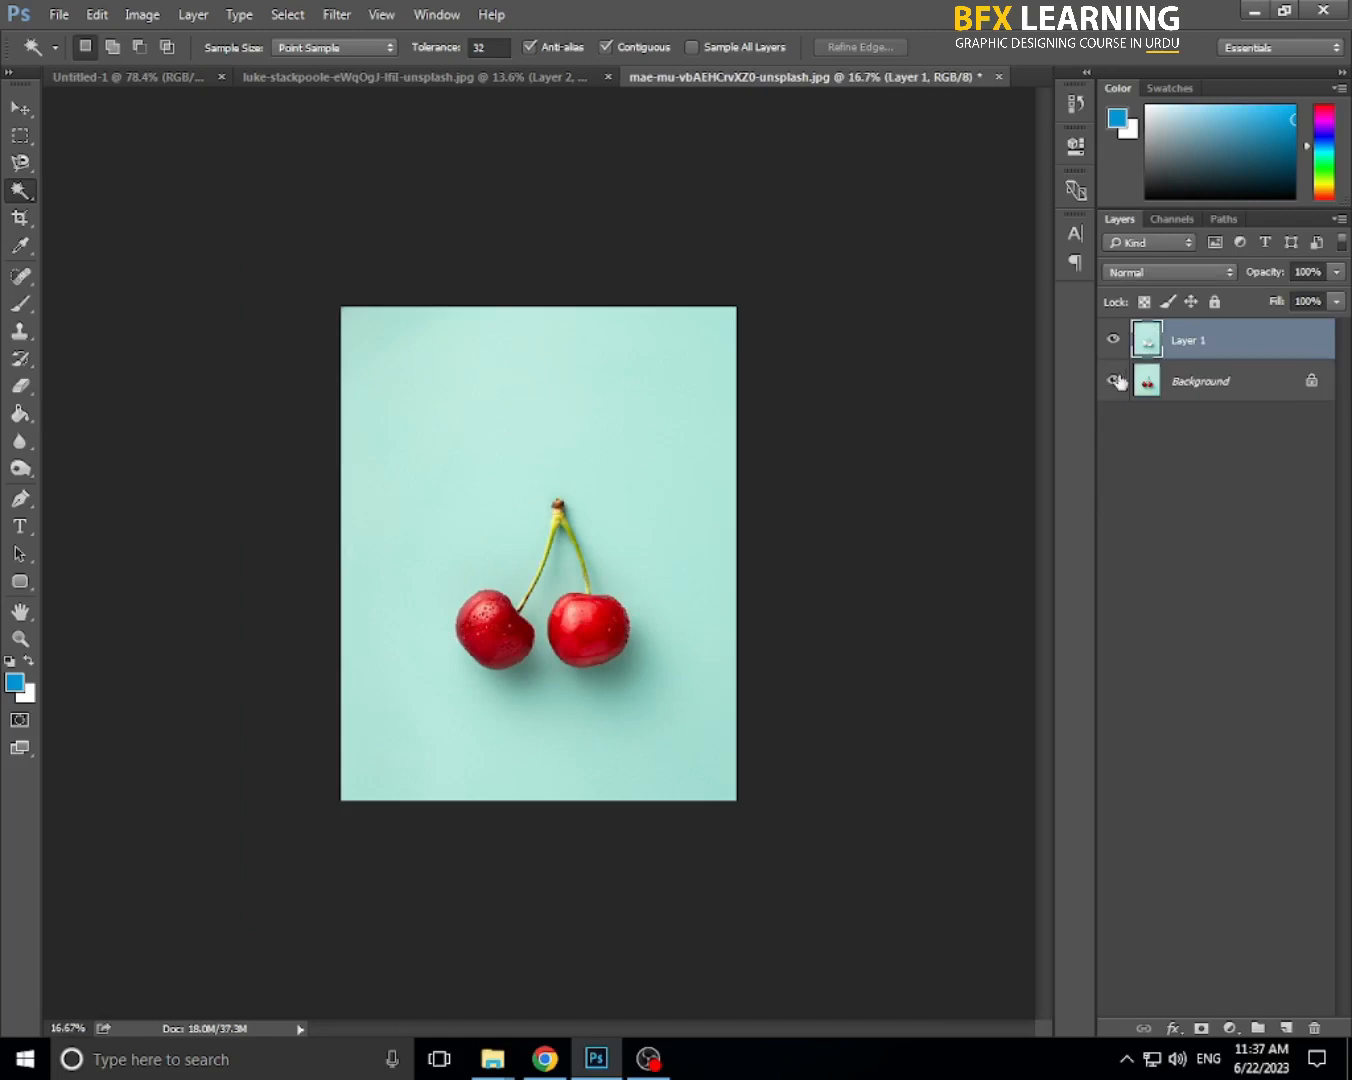
- Hide the Background layer to check the copied teal layer, and try inverting the cherry selection to the teal background
{"action": "left_click", "coordinate": [1114, 381]}
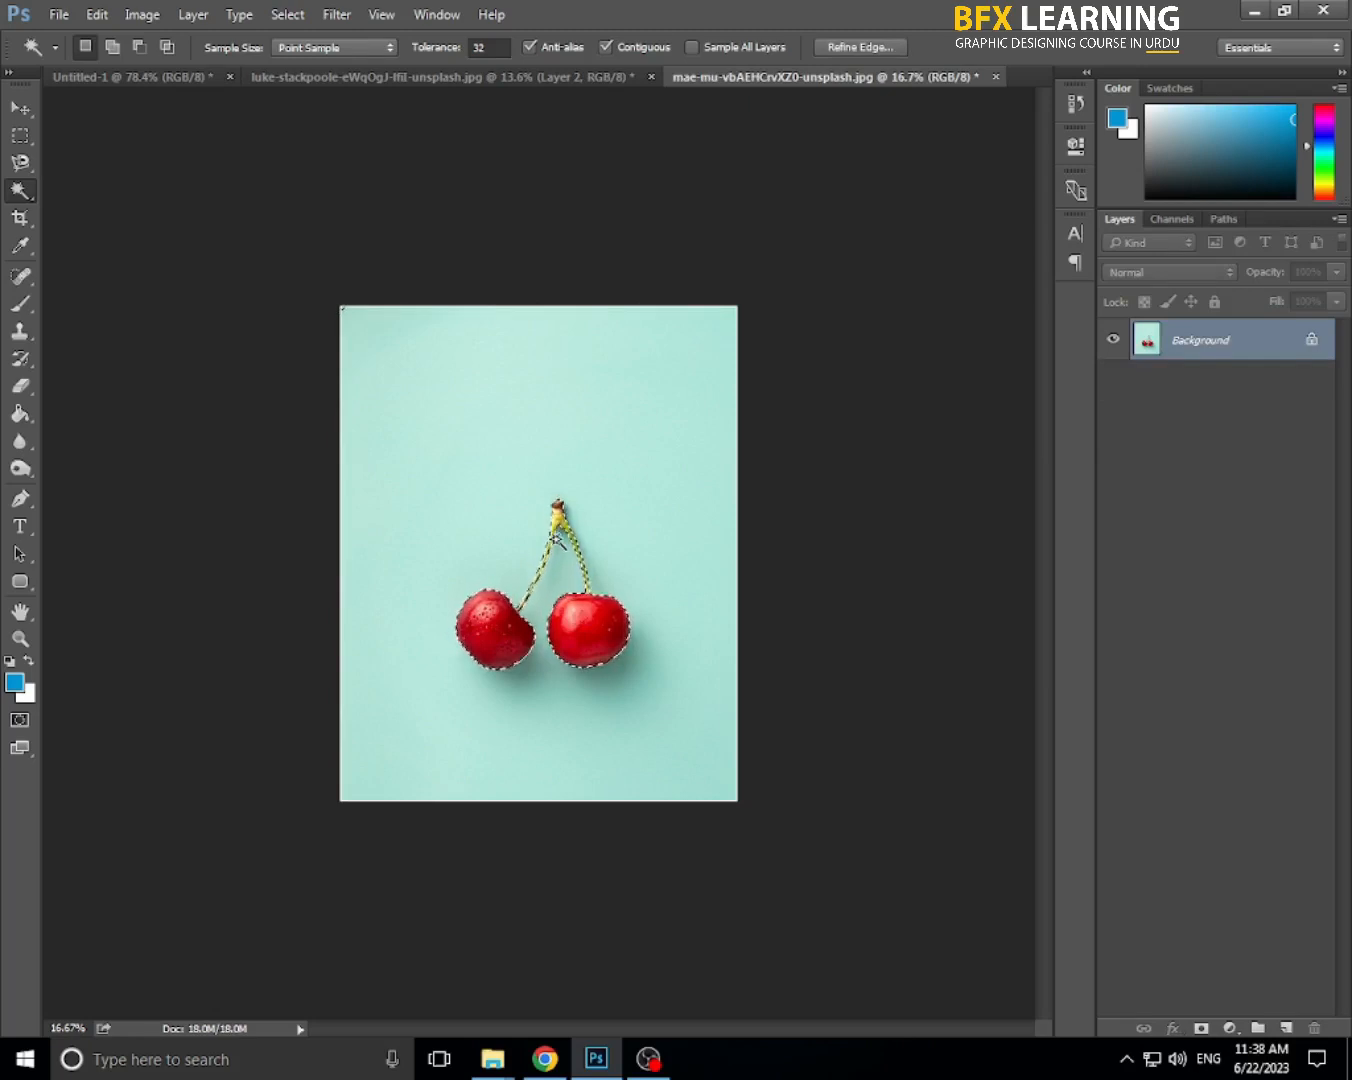
{"action": "right_click", "coordinate": [574, 654]}
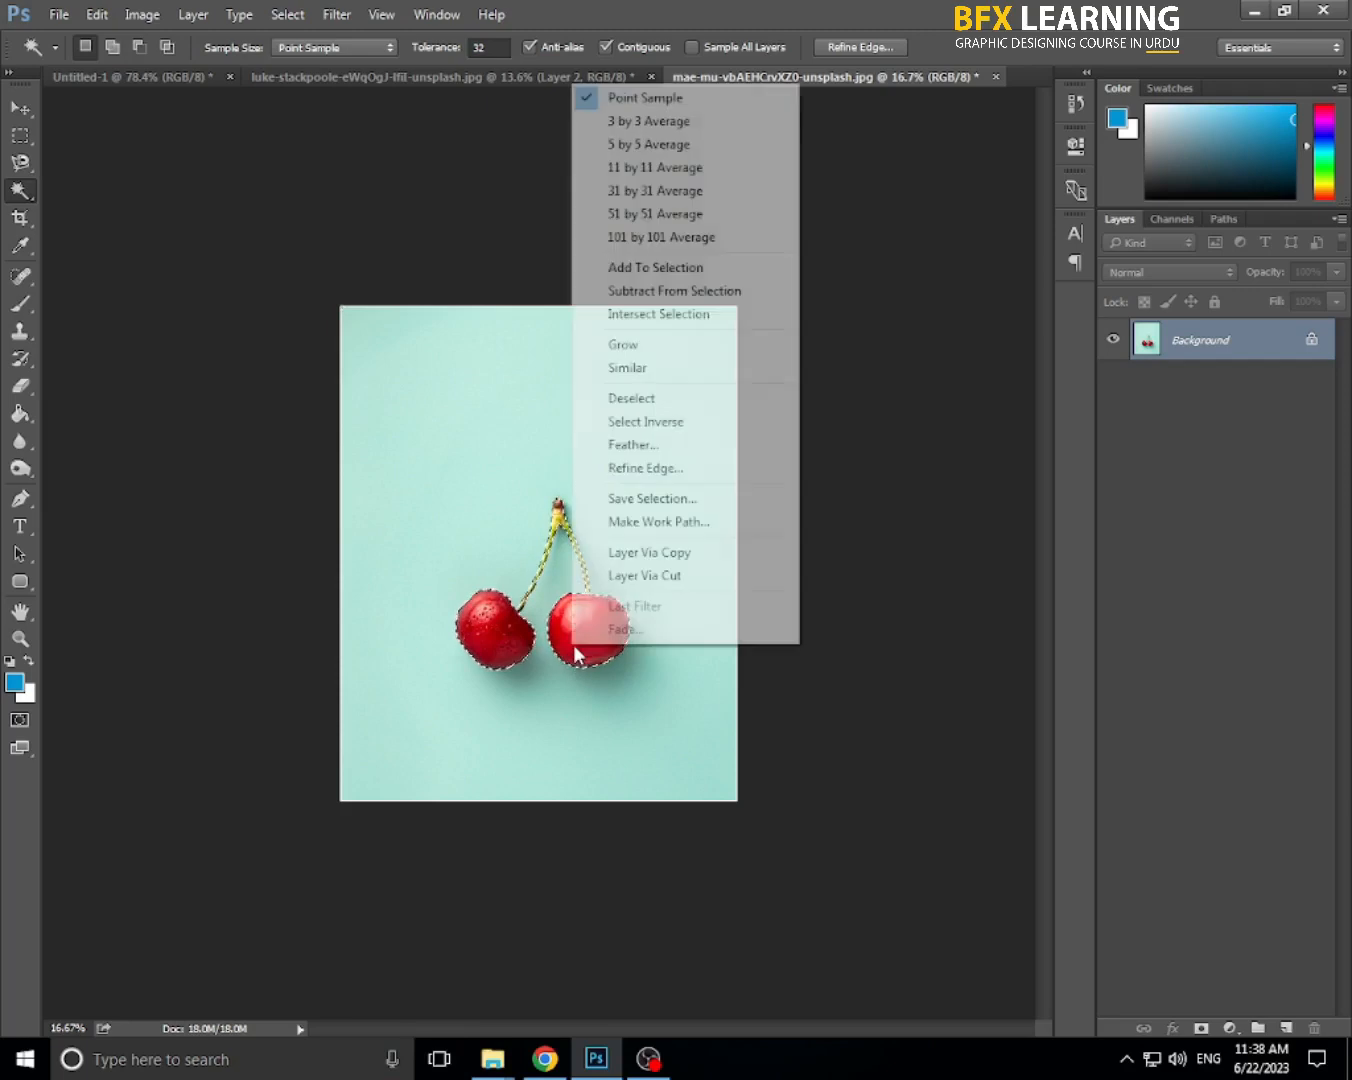
{"action": "left_click", "coordinate": [686, 421]}
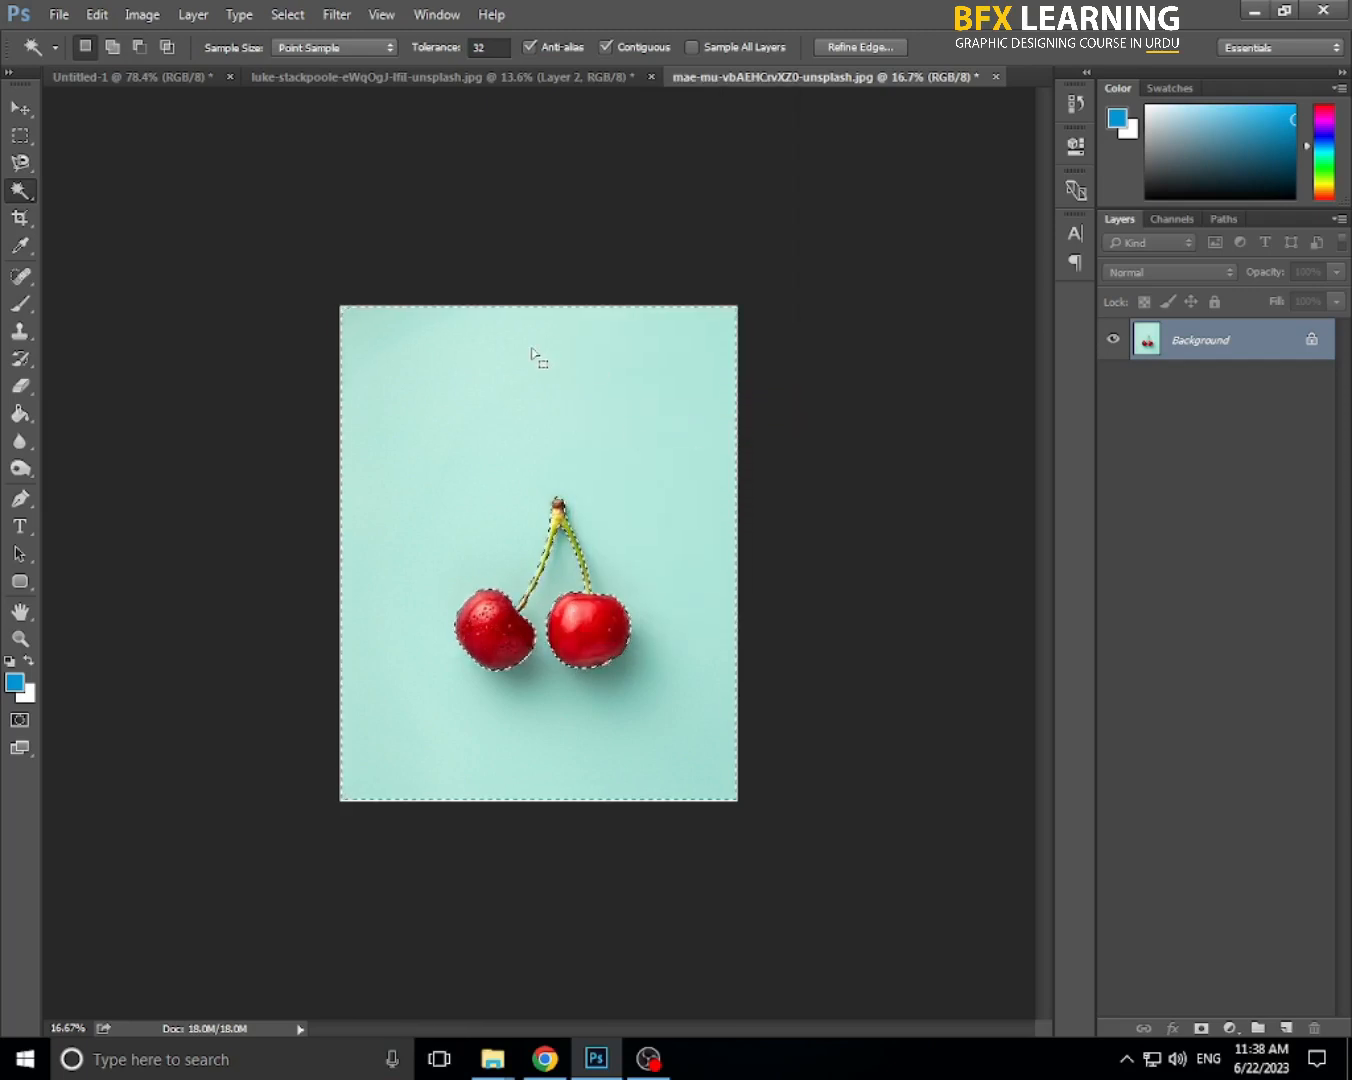
- Invert the selection so that only the cherries and stems are selected, and copy them to a new layer
{"action": "right_click", "coordinate": [622, 566]}
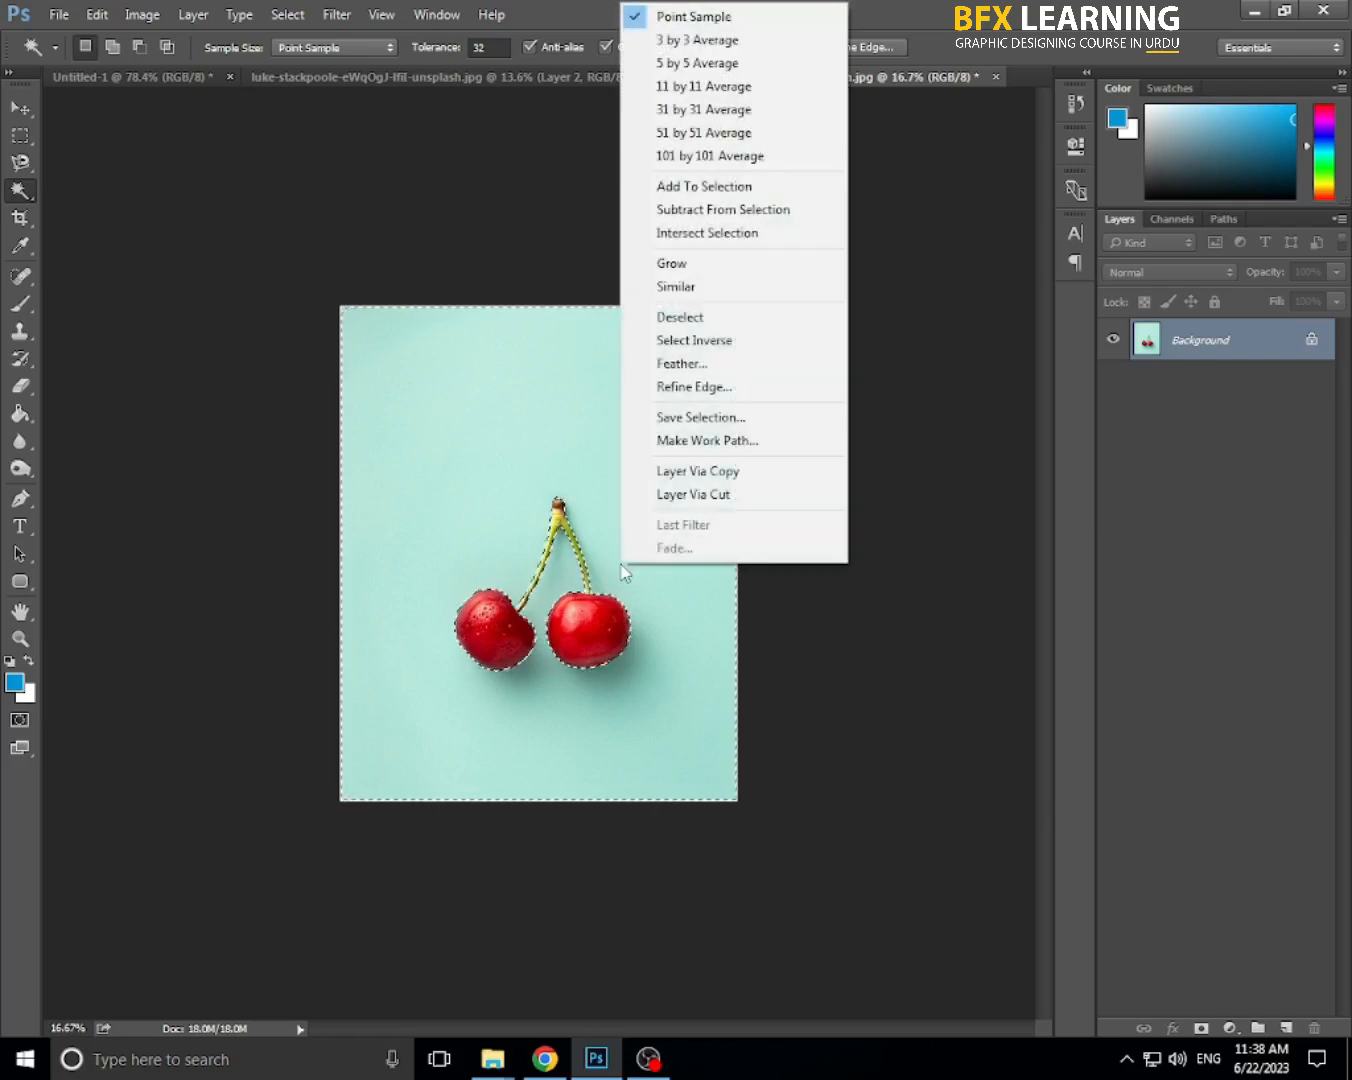
{"action": "left_click", "coordinate": [727, 343]}
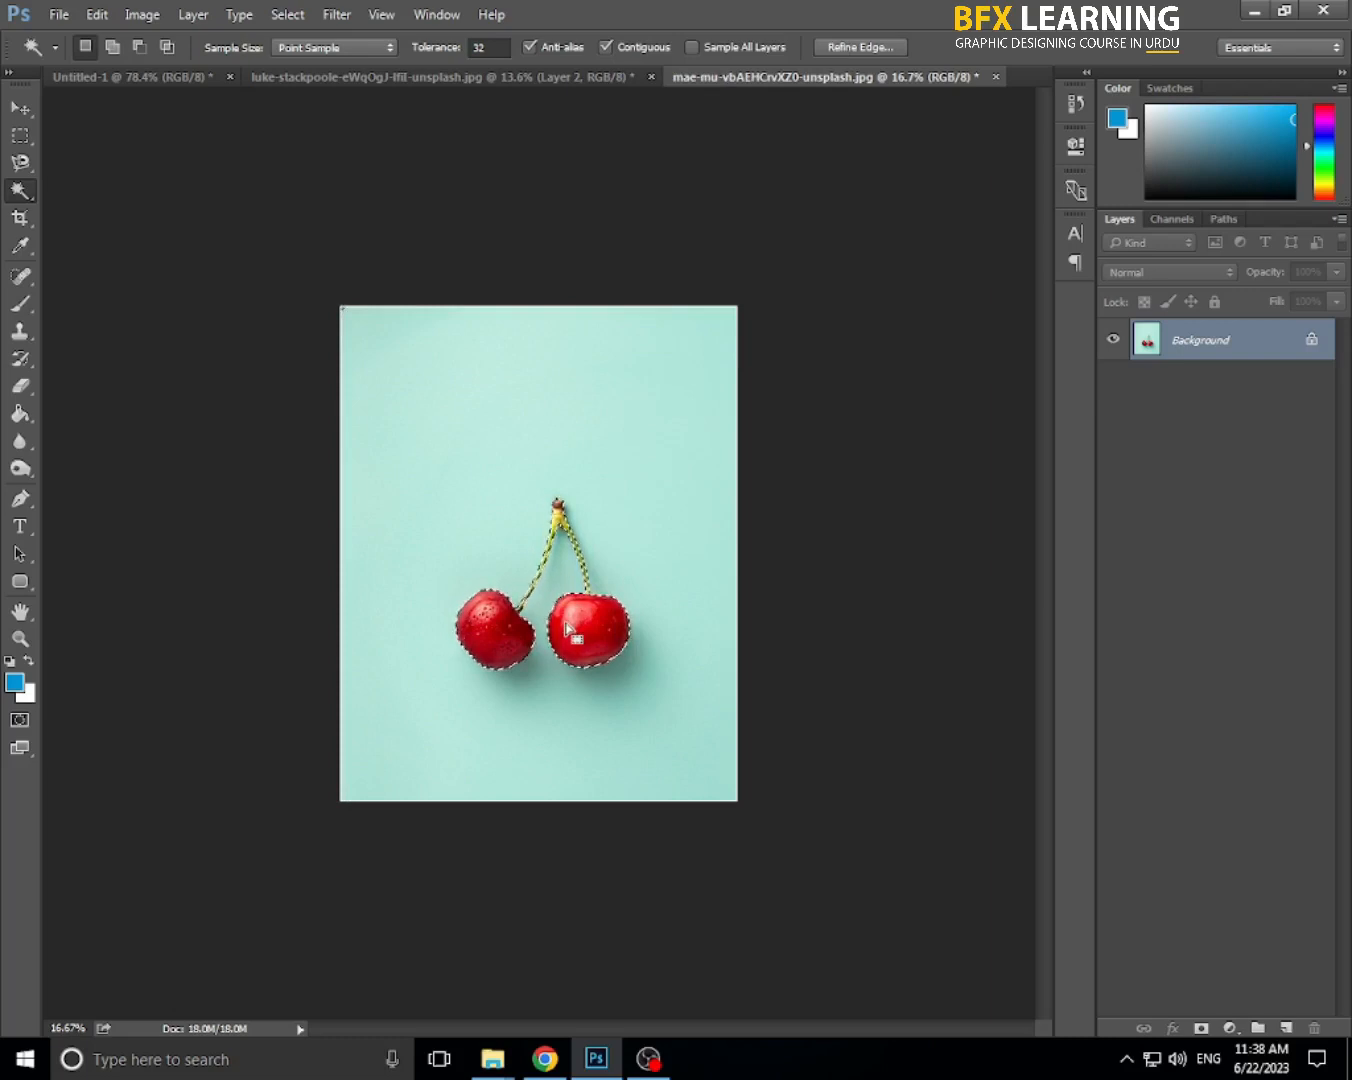
{"action": "key", "text": "ctrl+j"}
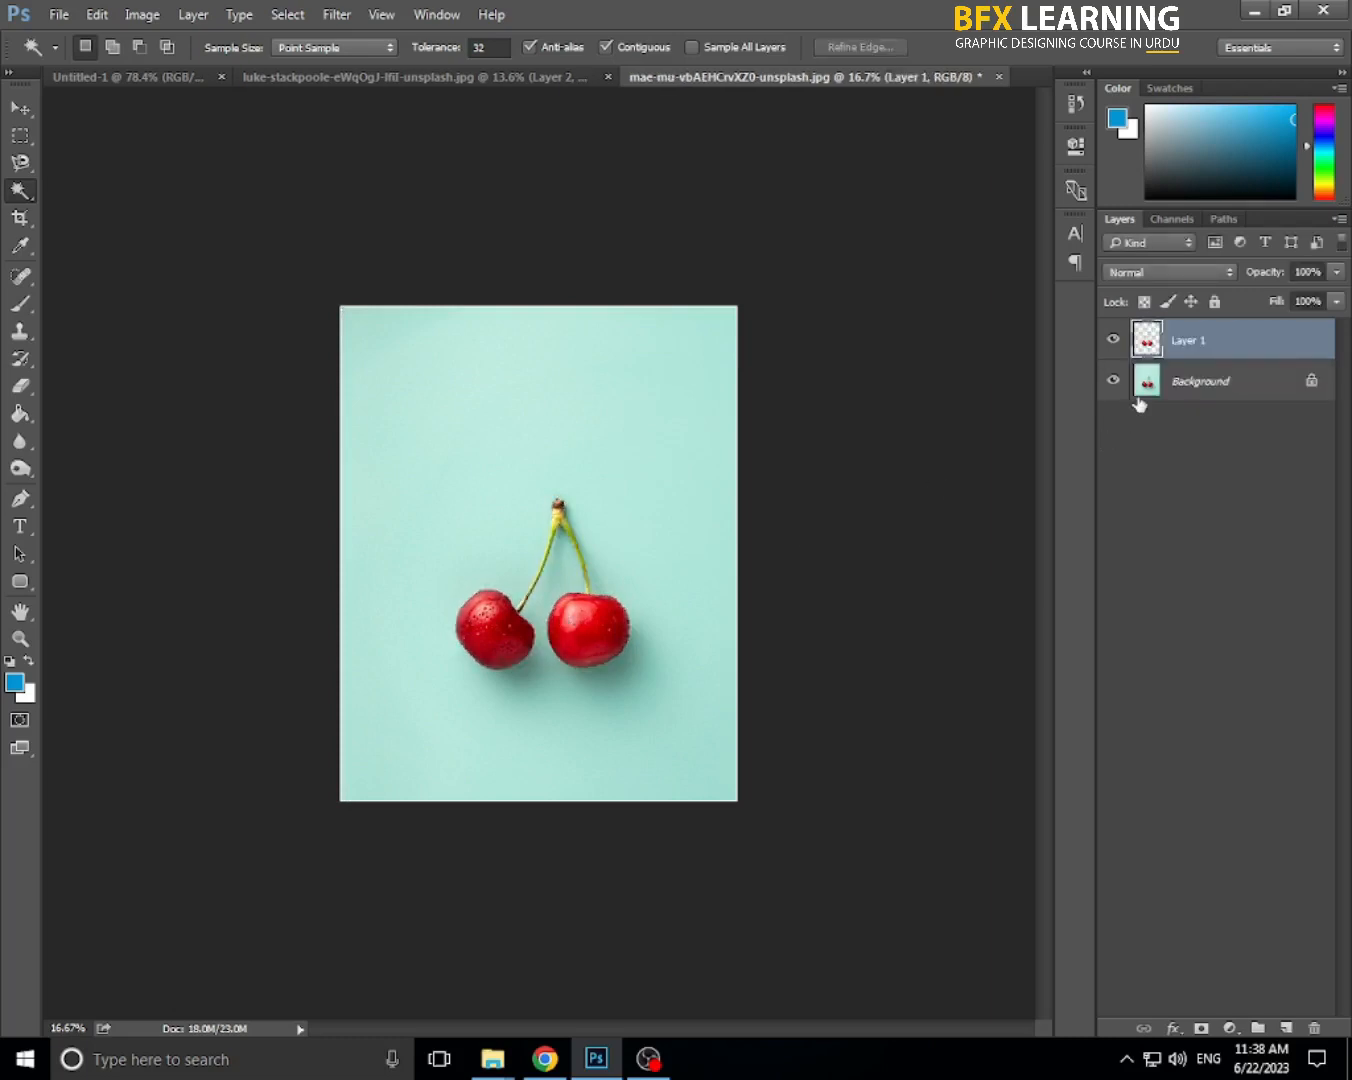
- Hide the Background layer and examine the edges of the cut-out cherries
{"action": "left_click", "coordinate": [1115, 381]}
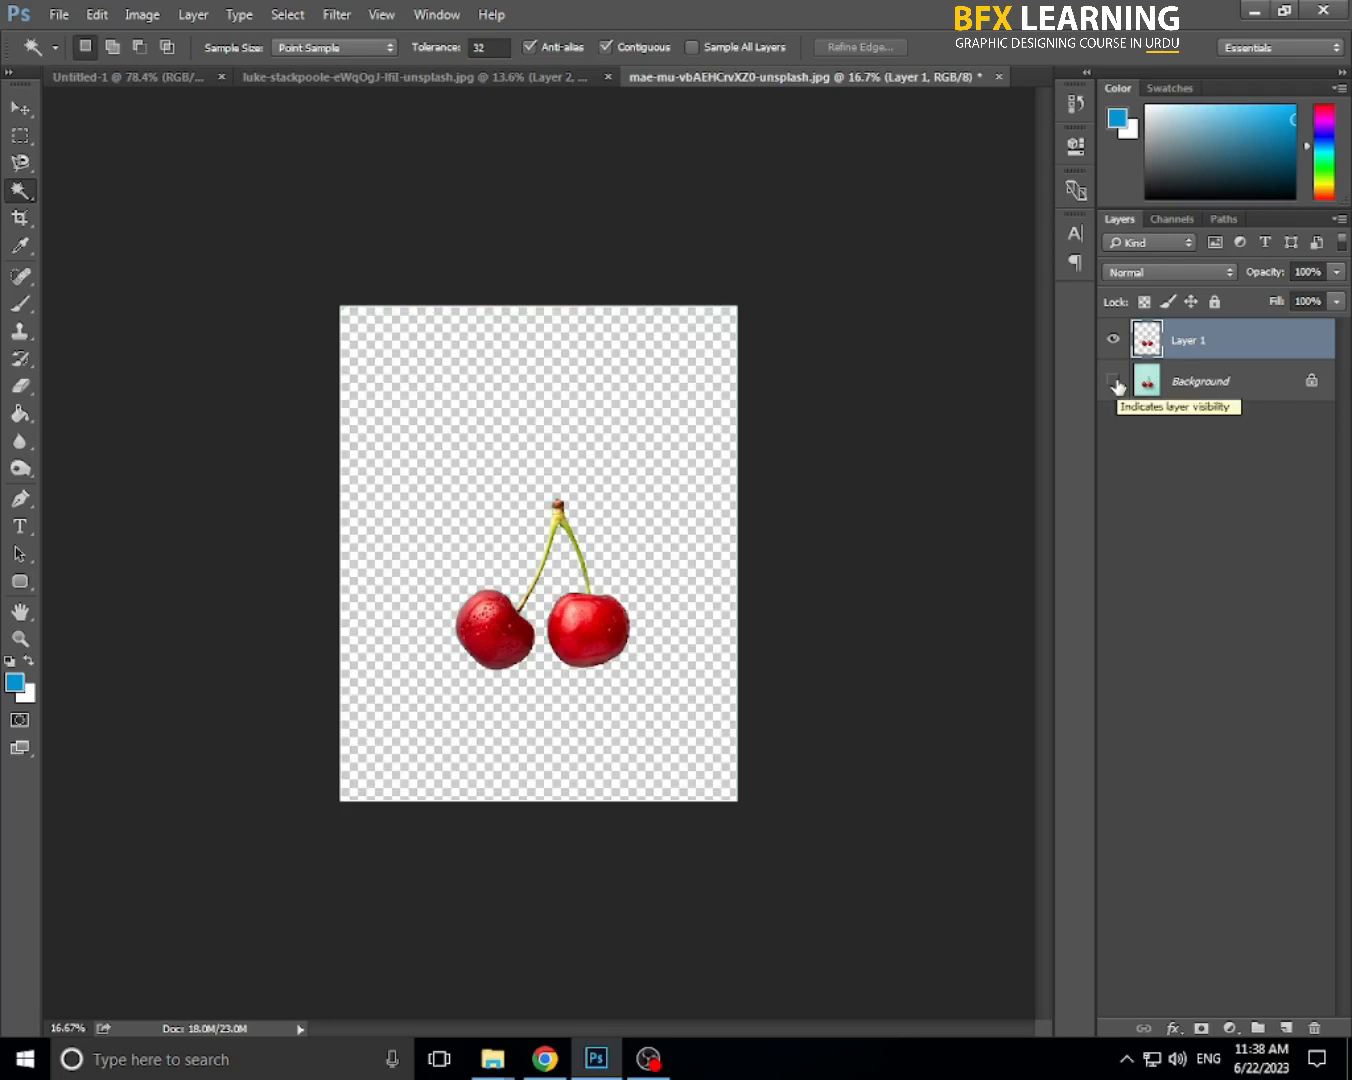
{"action": "key", "text": "ctrl+plus"}
{"action": "key", "text": "ctrl+plus"}
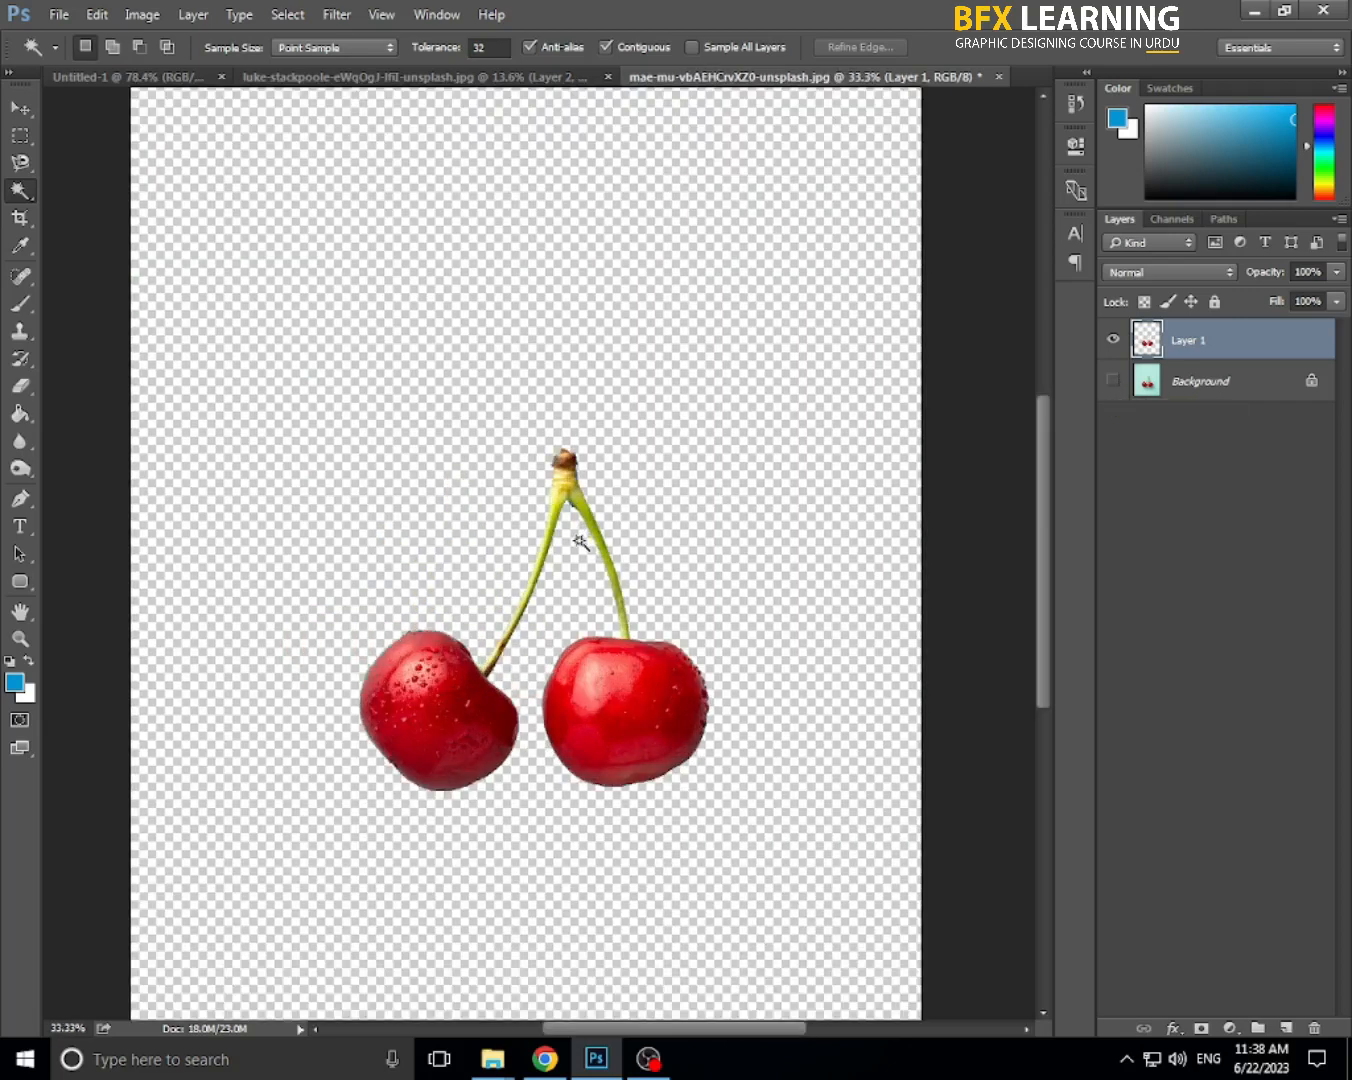
{"action": "right_click", "coordinate": [479, 462]}
{"action": "left_click", "coordinate": [562, 478]}
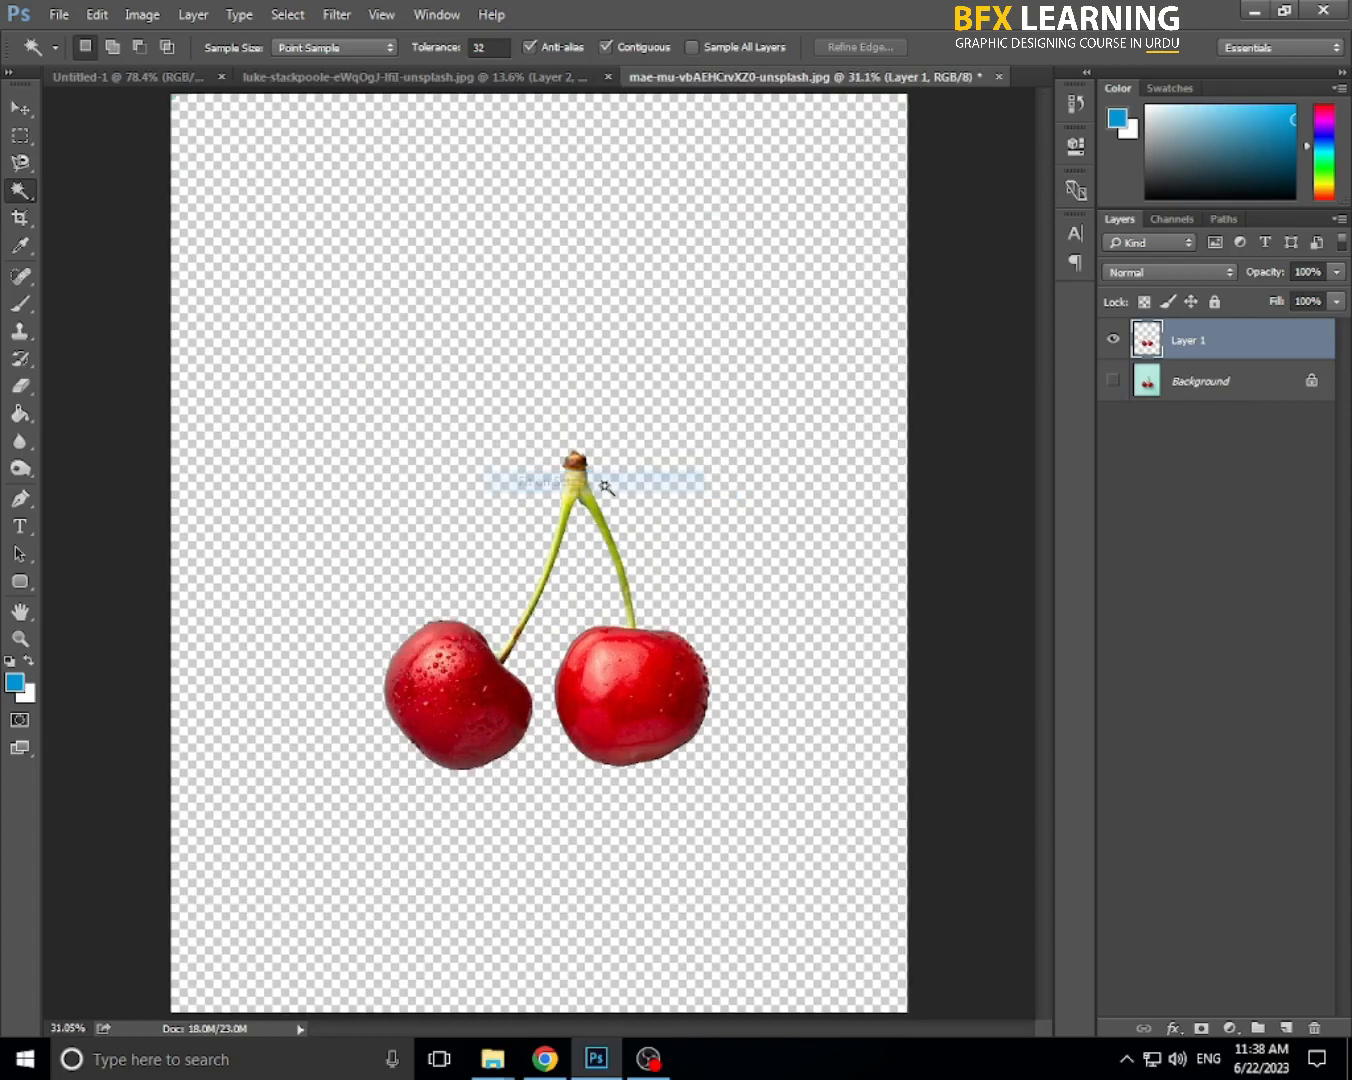
- Show the Background layer and hide the cut-out cherry layer
{"action": "left_click", "coordinate": [1112, 380]}
{"action": "left_click", "coordinate": [1115, 339]}
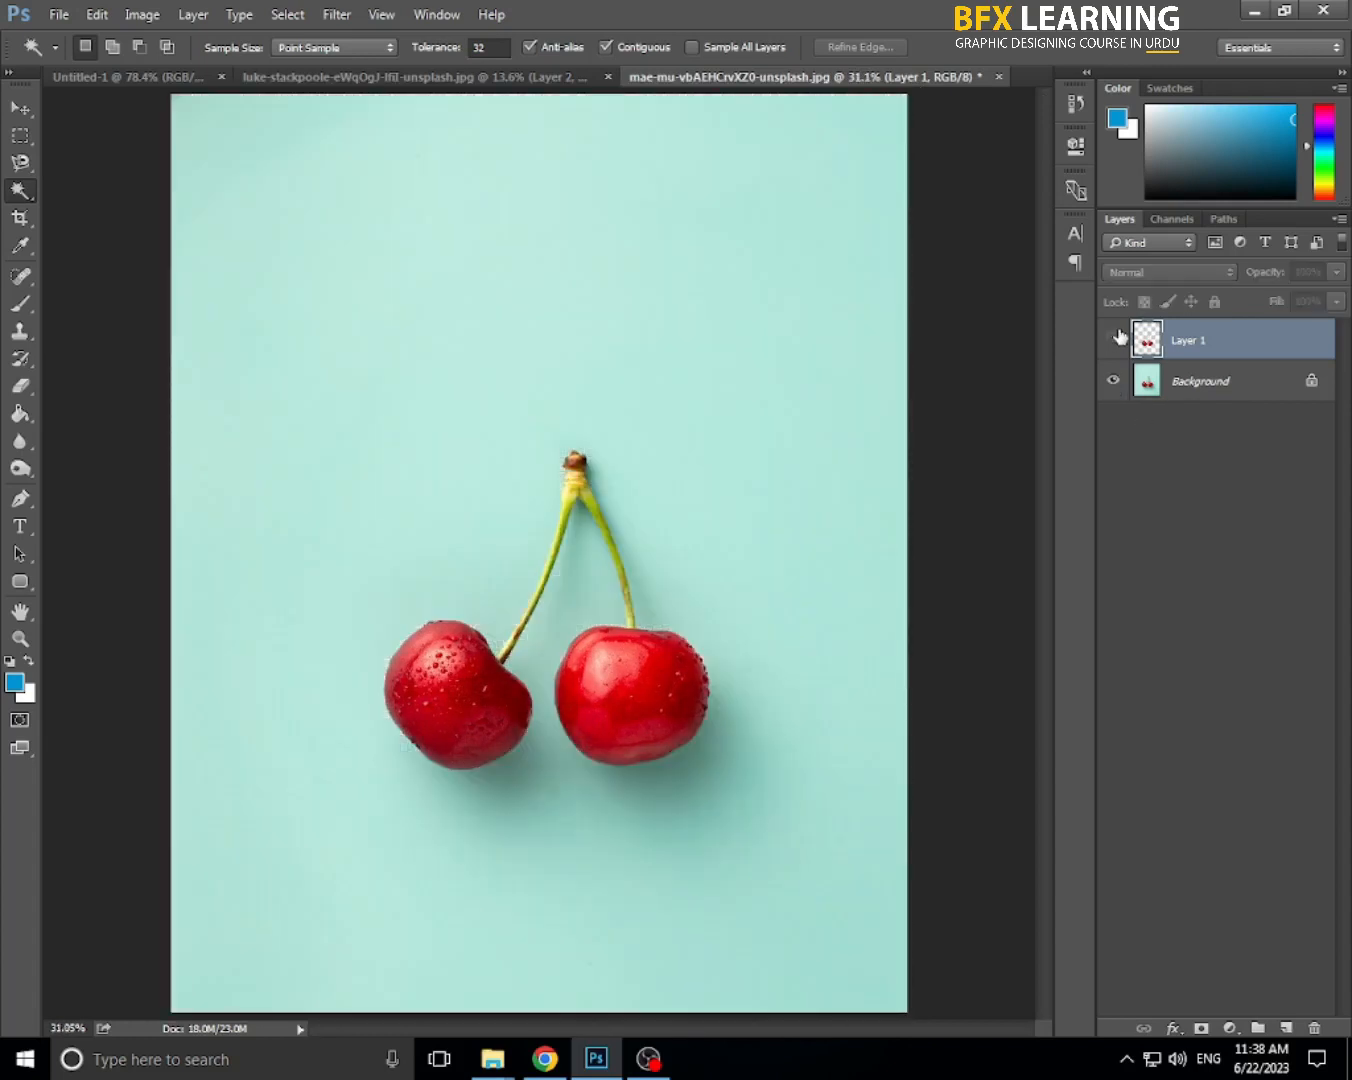
- Activate the Quick Selection tool and enlarge its brush to 600 px
{"action": "right_click", "coordinate": [20, 190]}
{"action": "left_click", "coordinate": [80, 186]}
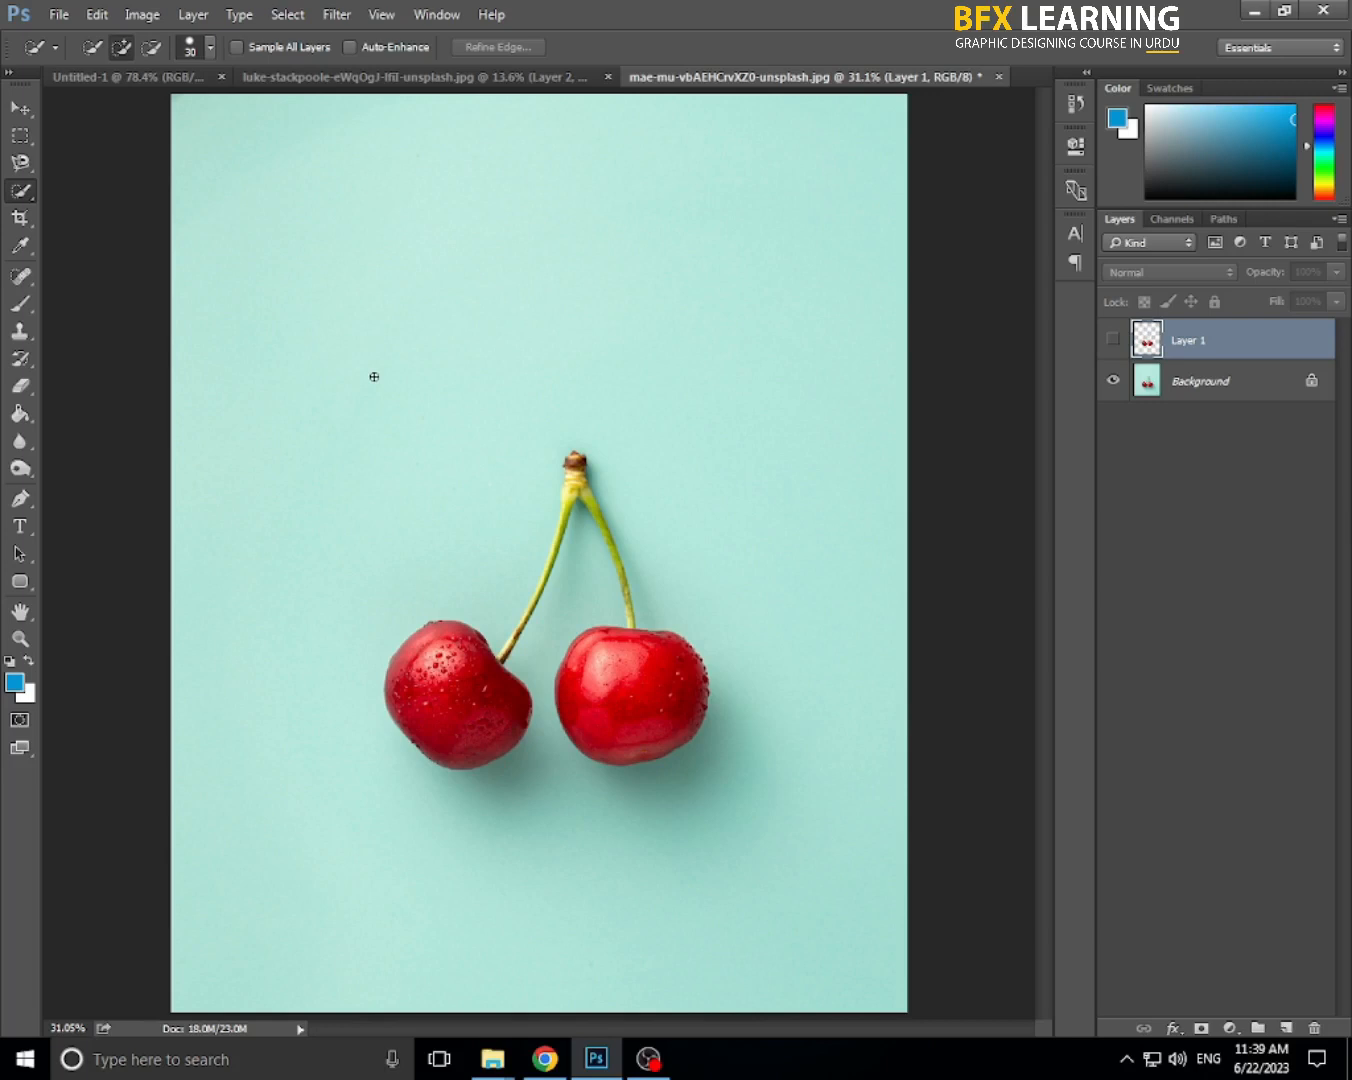
{"action": "key", "text": "bracketright"}
{"action": "key", "text": "bracketright"}
{"action": "key", "text": "bracketright"}
{"action": "key", "text": "bracketright"}
{"action": "key", "text": "bracketright"}
{"action": "key", "text": "bracketright"}
{"action": "key", "text": "bracketright"}
{"action": "key", "text": "bracketright"}
{"action": "key", "text": "bracketright"}
{"action": "key", "text": "bracketright"}
{"action": "key", "text": "bracketright"}
{"action": "key", "text": "bracketright"}
{"action": "key", "text": "bracketright"}
{"action": "key", "text": "bracketleft"}
{"action": "key", "text": "bracketright"}
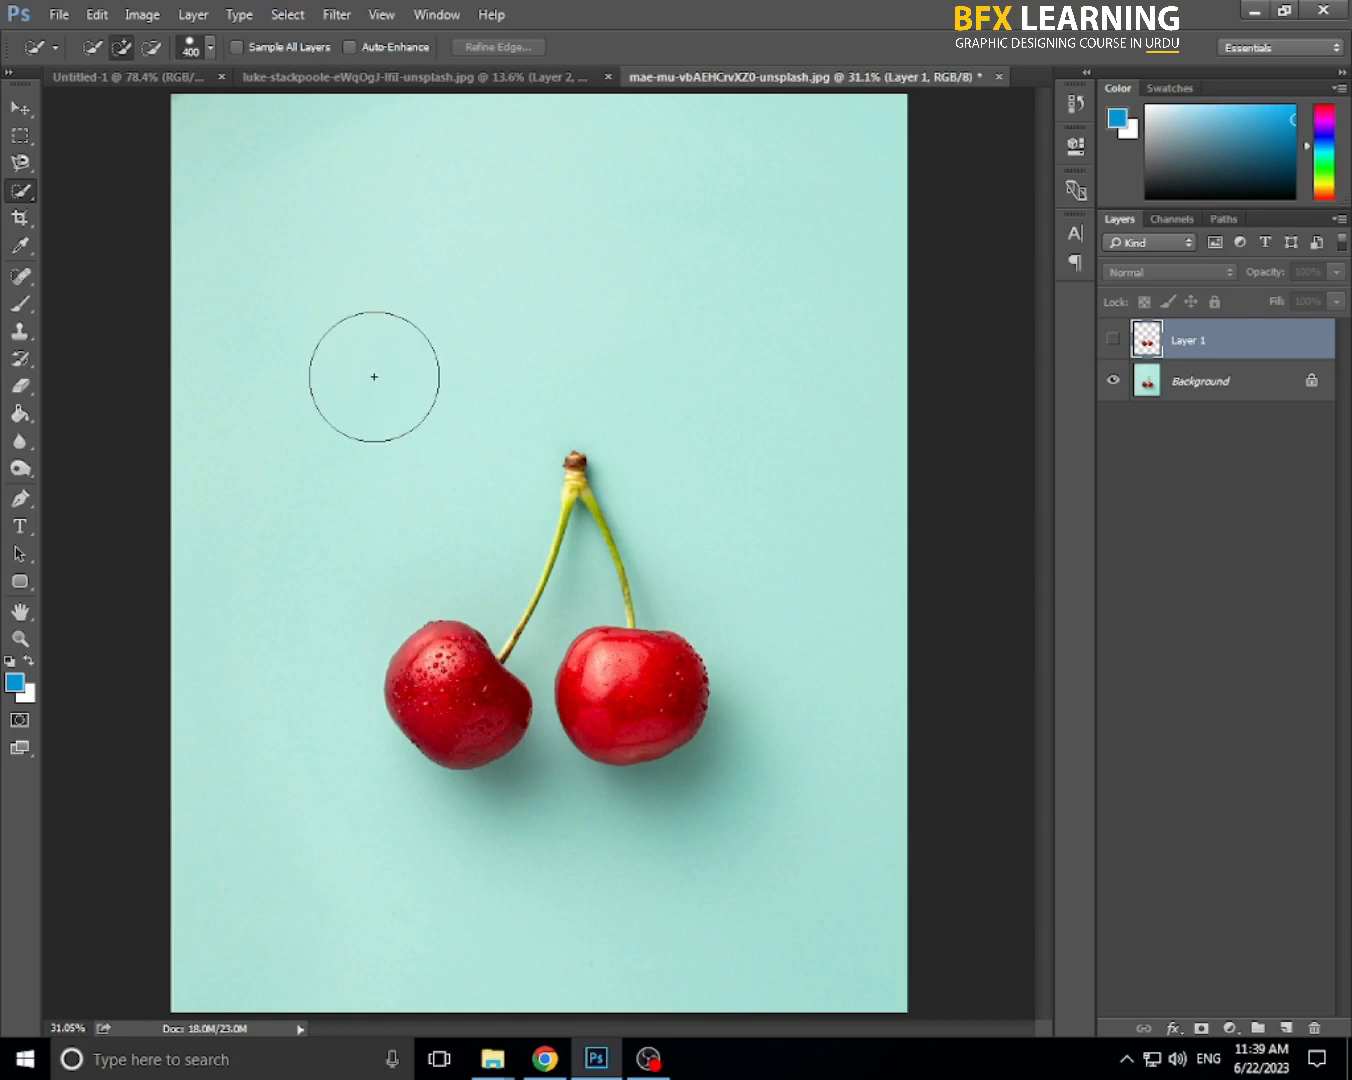
{"action": "key", "text": "bracketright"}
{"action": "key", "text": "bracketleft"}
{"action": "key", "text": "bracketleft"}
{"action": "key", "text": "bracketleft"}
{"action": "key", "text": "bracketright"}
{"action": "key", "text": "bracketleft"}
{"action": "key", "text": "bracketright"}
{"action": "key", "text": "bracketleft"}
{"action": "key", "text": "bracketright"}
{"action": "key", "text": "bracketright"}
{"action": "key", "text": "bracketright"}
{"action": "key", "text": "bracketright"}
- Reduce the Quick Selection brush size to 175 px
{"action": "left_click", "coordinate": [209, 49]}
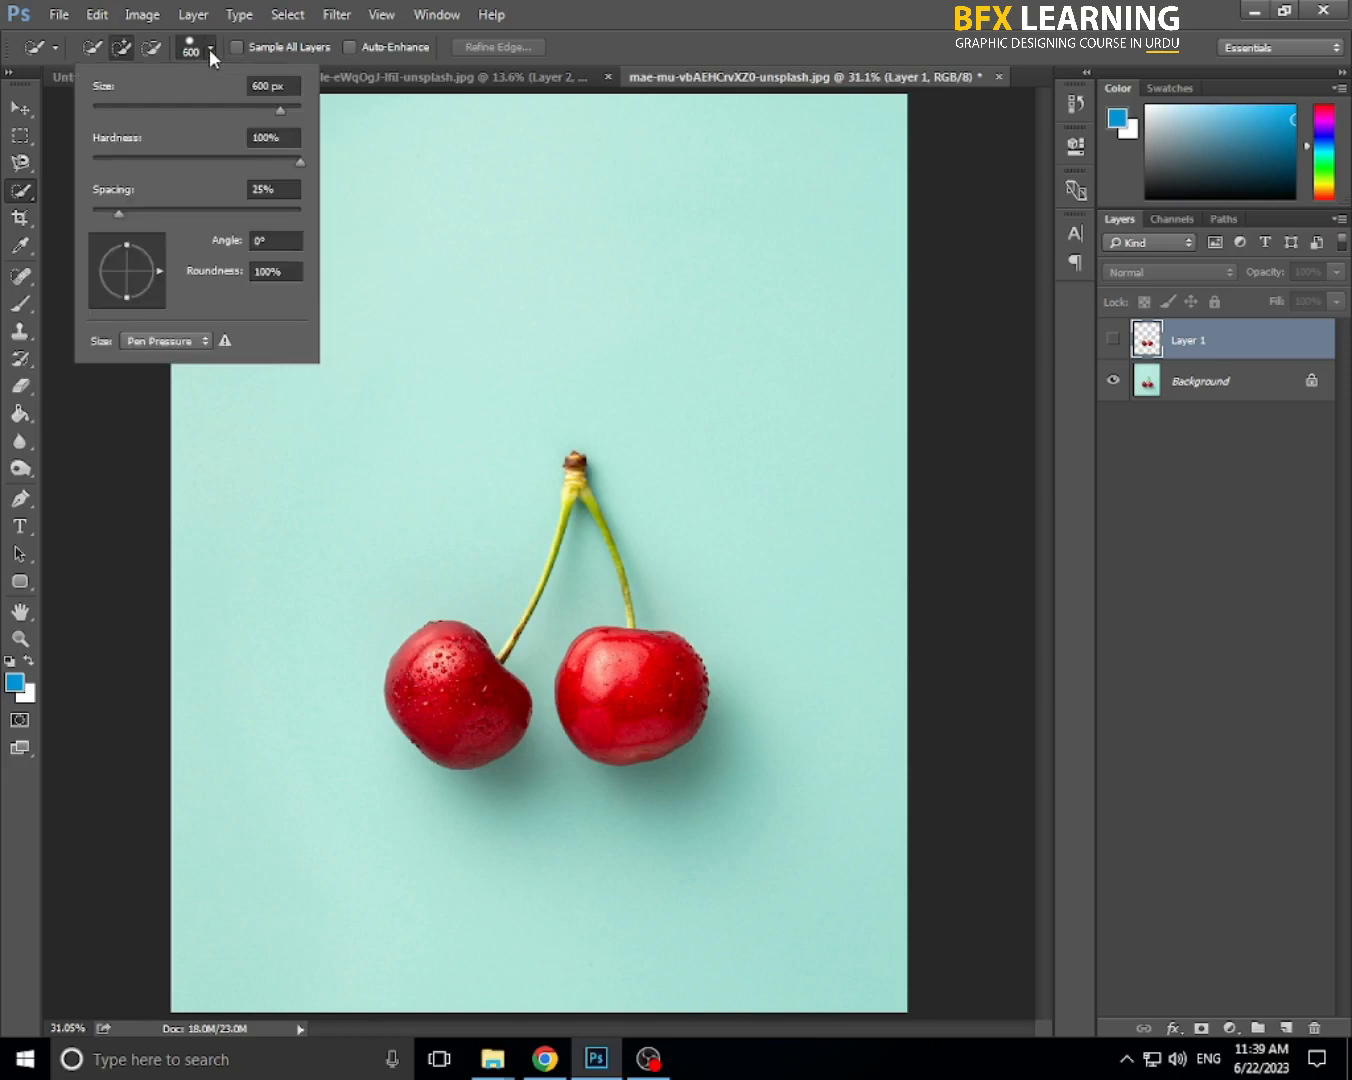
{"action": "mouse_move", "coordinate": [277, 108]}
{"action": "left_mouse_down"}
{"action": "mouse_move", "coordinate": [196, 109]}
{"action": "mouse_move", "coordinate": [219, 103]}
{"action": "left_mouse_up"}
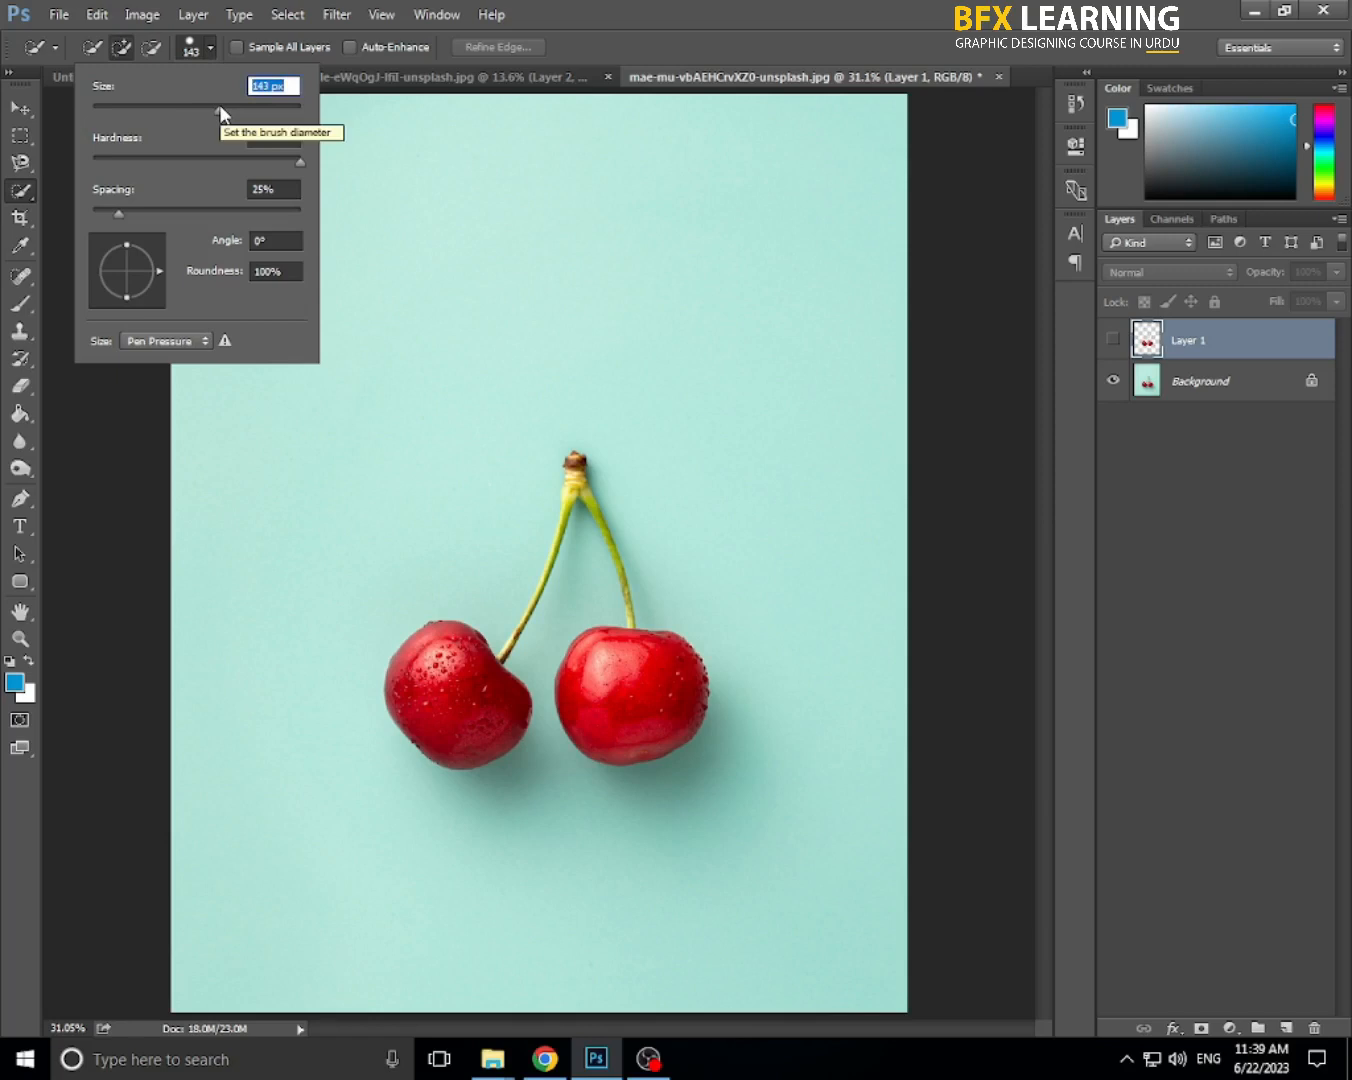
{"action": "mouse_move", "coordinate": [219, 110]}
{"action": "left_mouse_down"}
{"action": "mouse_move", "coordinate": [175, 113]}
{"action": "mouse_move", "coordinate": [212, 112]}
{"action": "left_mouse_up"}
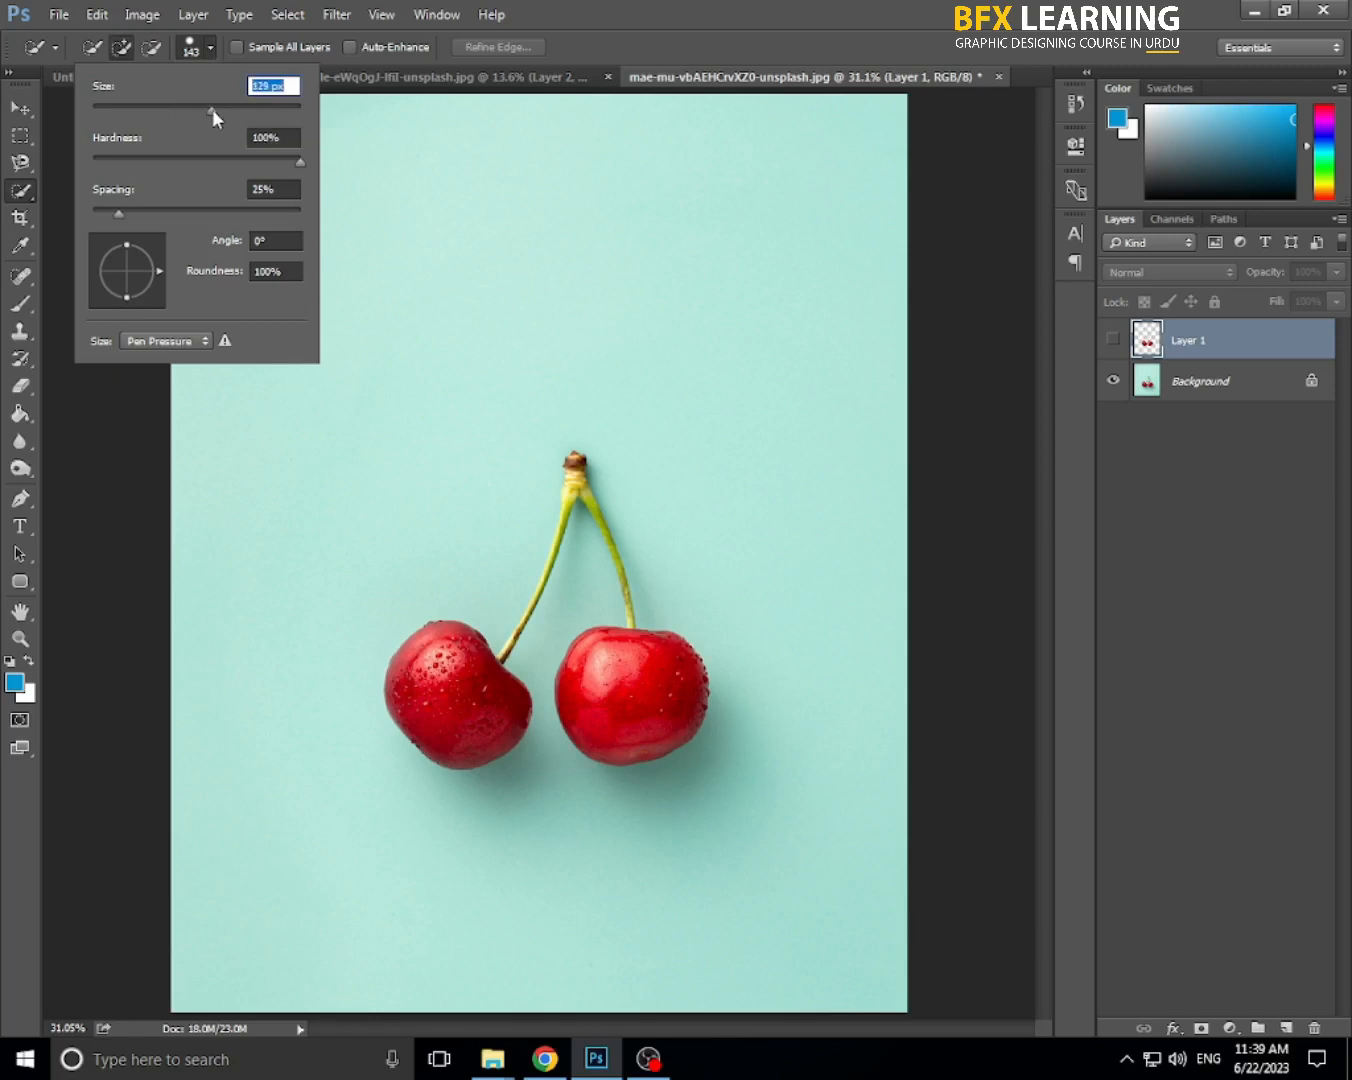
{"action": "key", "text": "Return"}
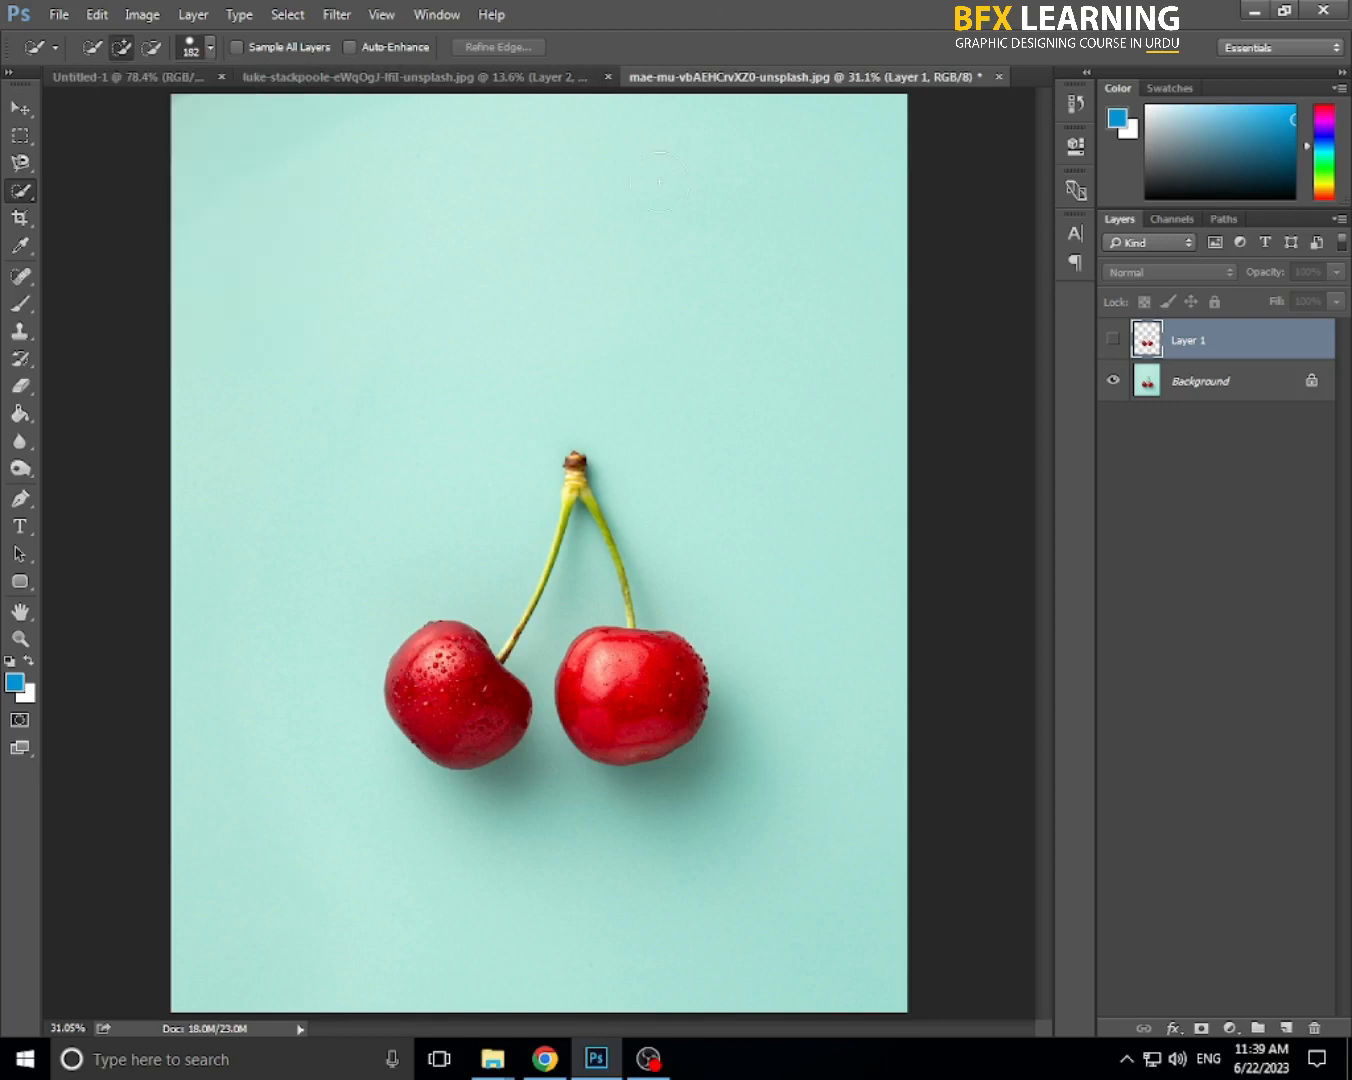
{"action": "key", "text": "bracketright"}
{"action": "key", "text": "bracketleft"}
{"action": "key", "text": "bracketleft"}
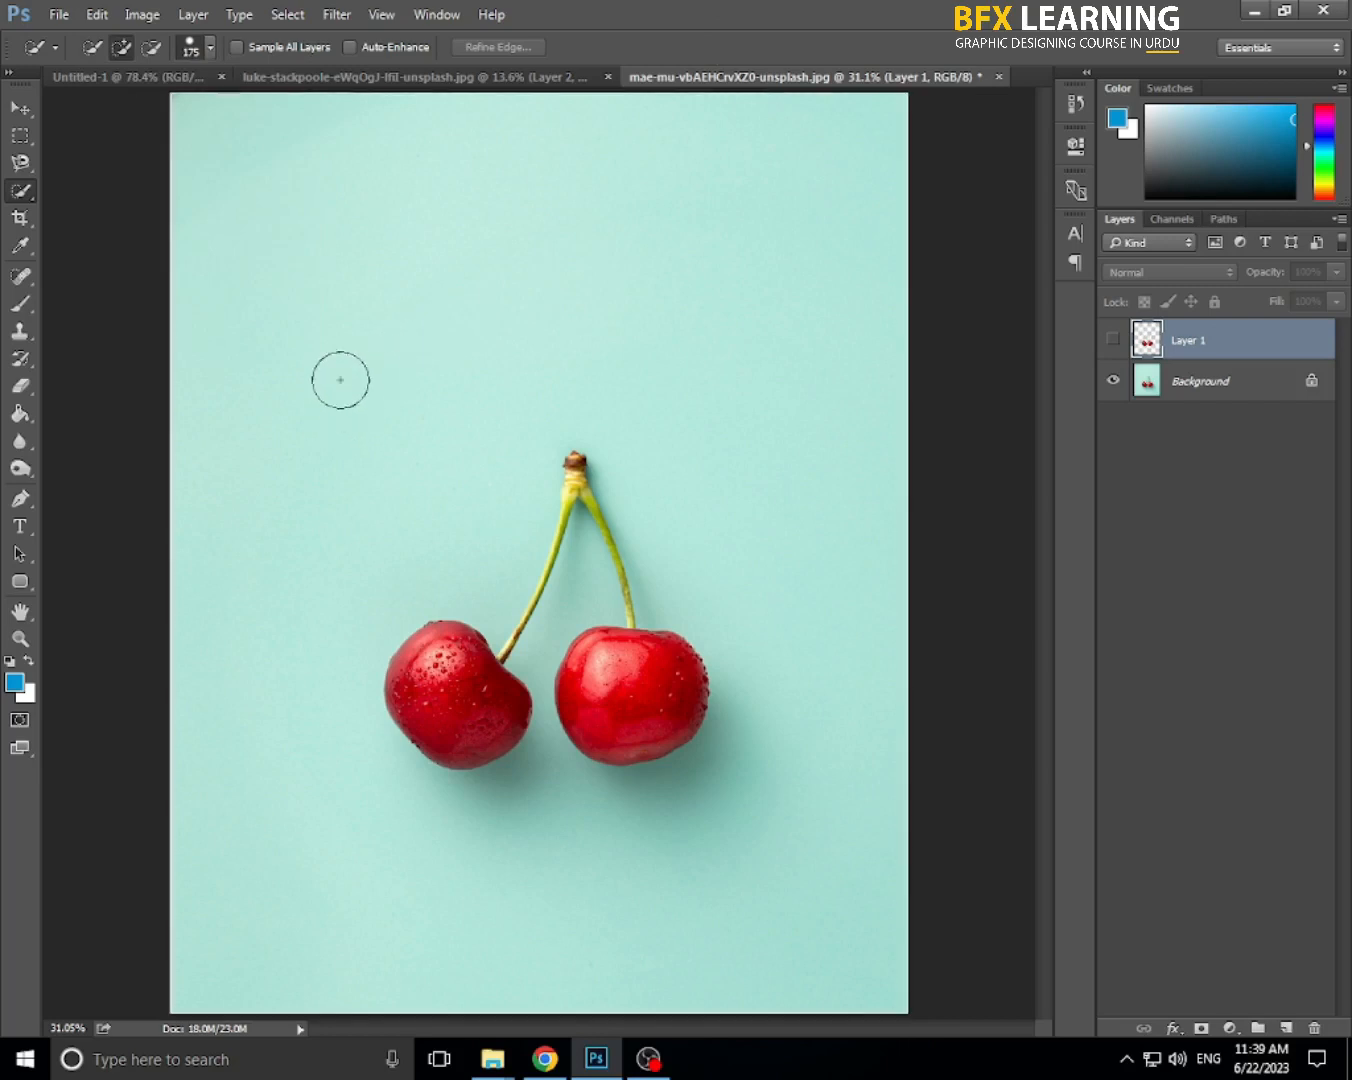
- Try short Quick Selection strokes on the teal area above and beside the cherries, and clear the selection
{"action": "left_click_drag", "start_coordinate": [353, 410], "coordinate": [356, 415]}
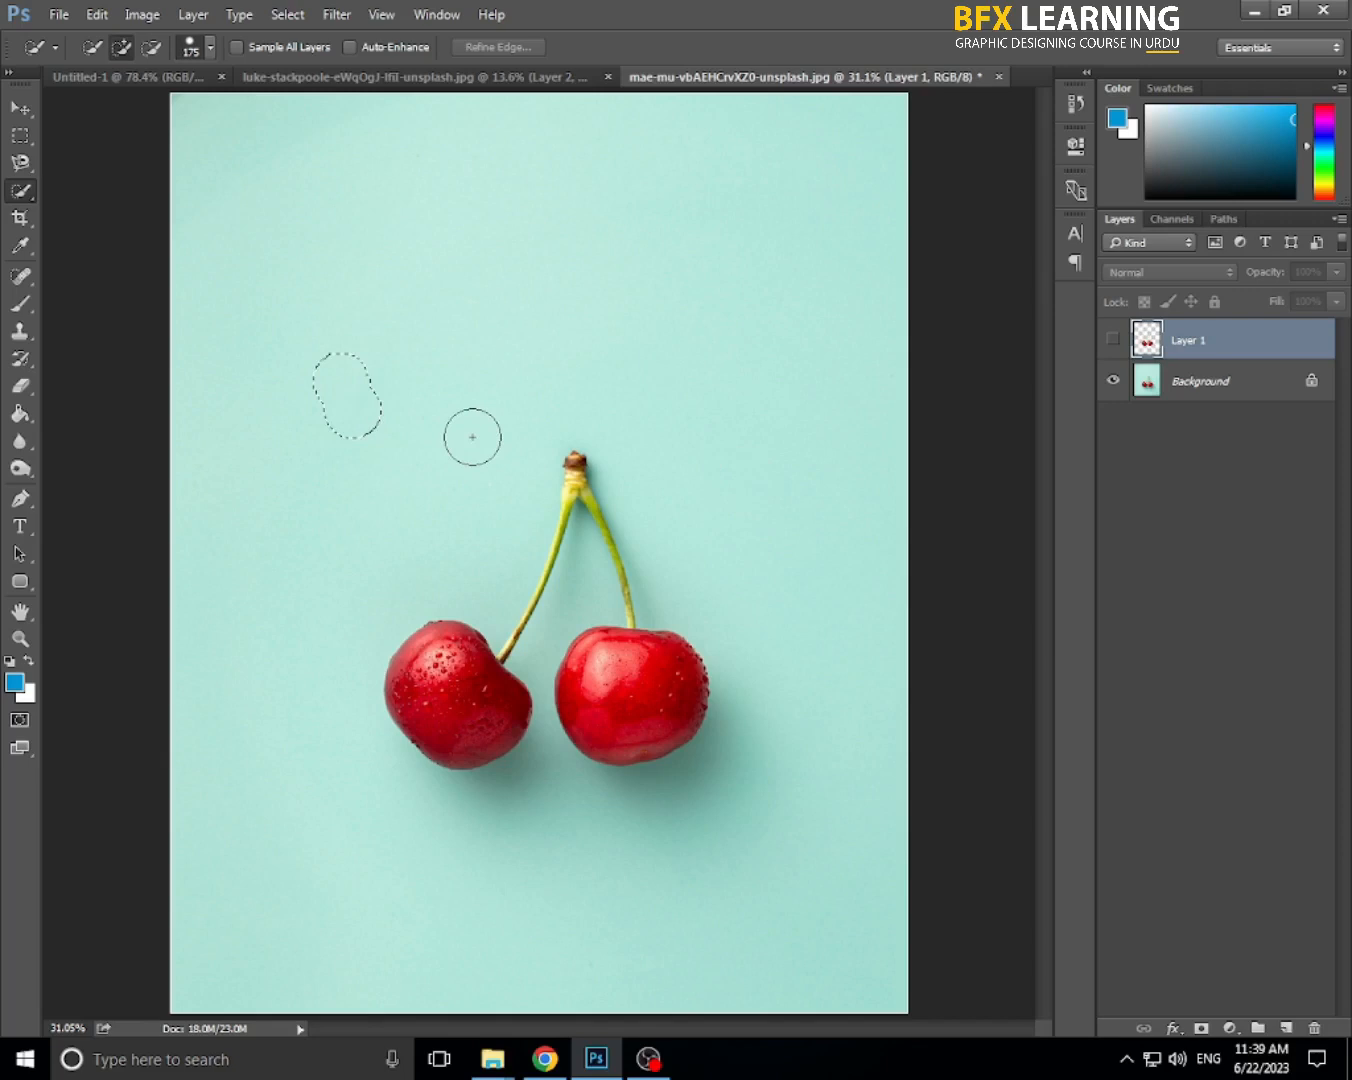
{"action": "key", "text": "ctrl+d"}
{"action": "key", "text": "ctrl+minus"}
{"action": "left_click", "coordinate": [329, 321]}
{"action": "key", "text": "ctrl+d"}
{"action": "left_click", "coordinate": [330, 328]}
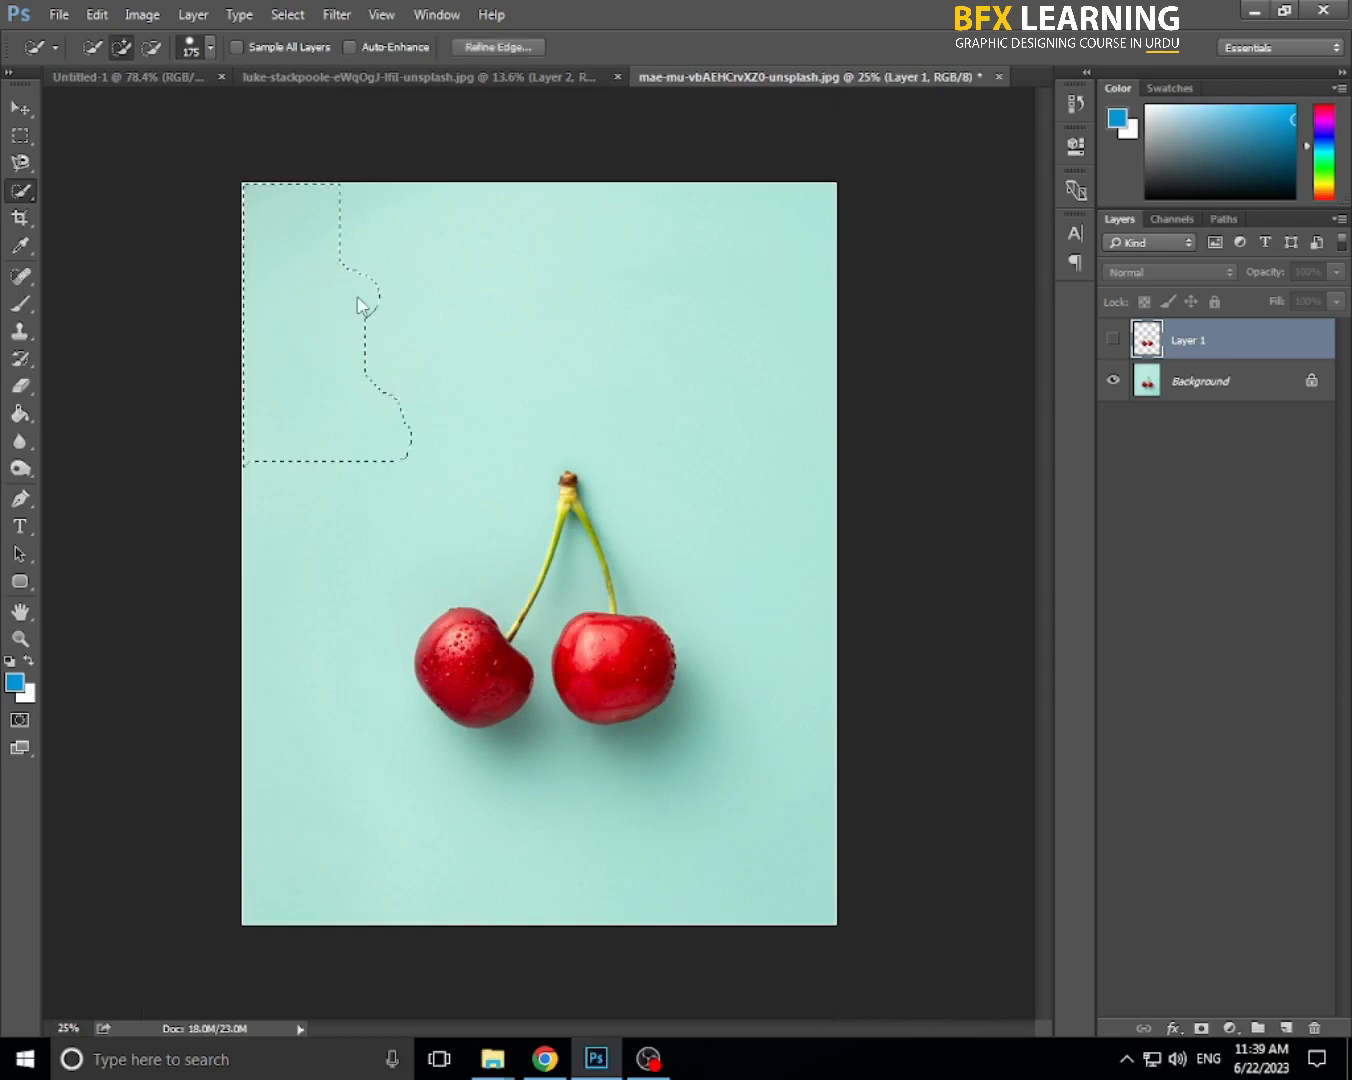
{"action": "left_click", "coordinate": [376, 229]}
{"action": "key", "text": "ctrl+z"}
{"action": "key", "text": "ctrl+d"}
- Select the teal background around the cherries and stems with the Quick Selection tool
{"action": "key", "text": "ctrl+plus"}
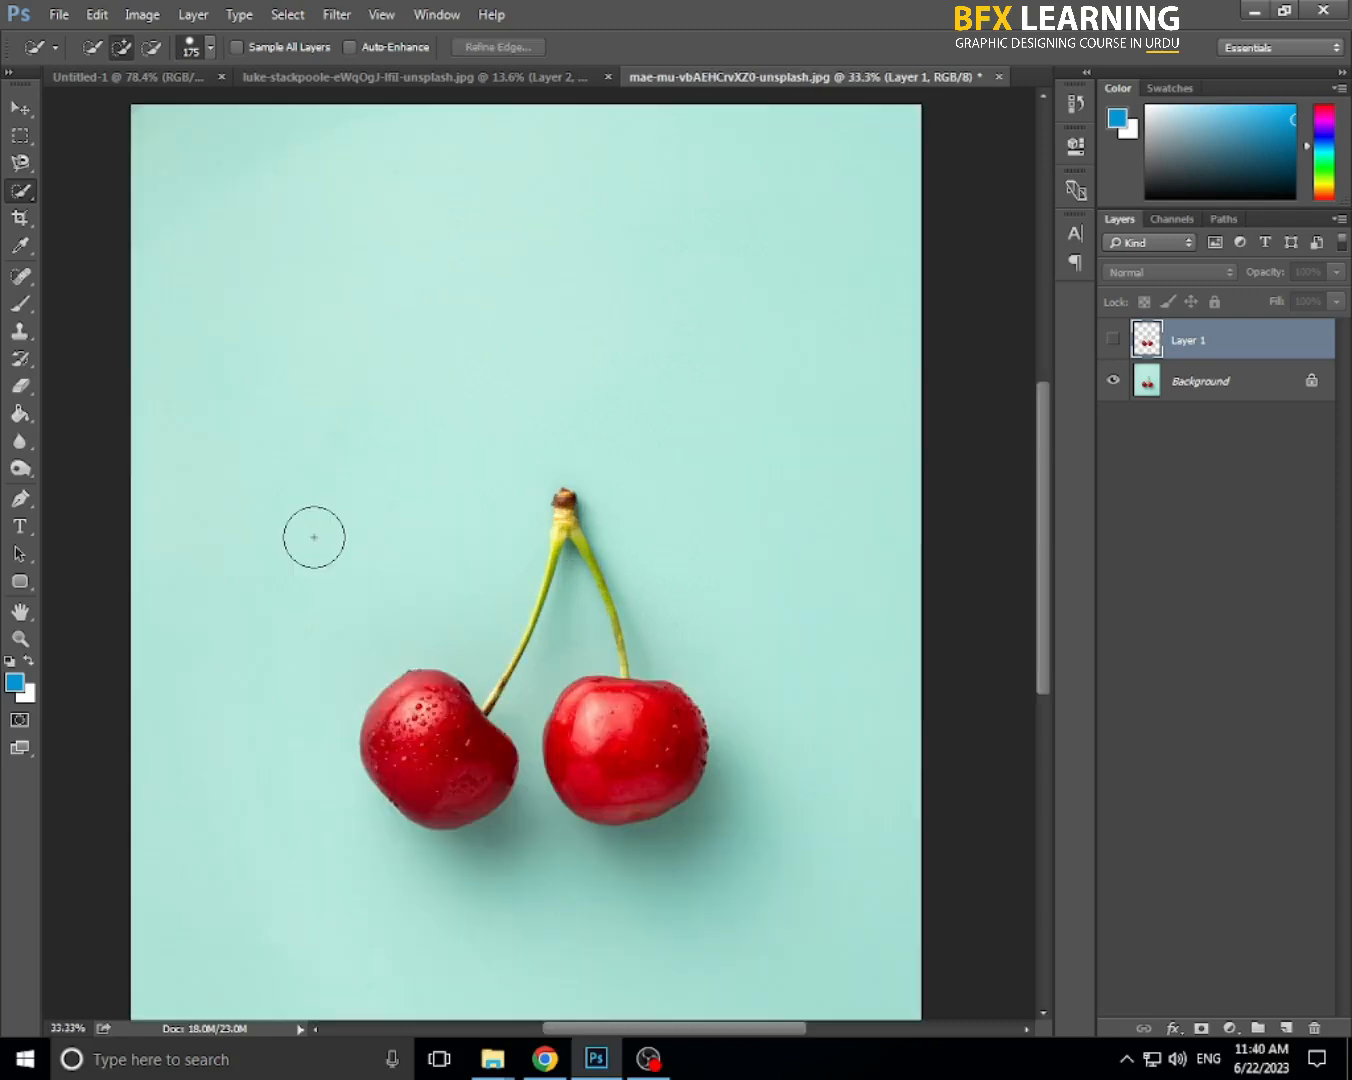
{"action": "mouse_move", "coordinate": [314, 536]}
{"action": "left_mouse_down"}
{"action": "mouse_move", "coordinate": [317, 432]}
{"action": "mouse_move", "coordinate": [261, 303]}
{"action": "mouse_move", "coordinate": [273, 155]}
{"action": "mouse_move", "coordinate": [467, 139]}
{"action": "mouse_move", "coordinate": [572, 145]}
{"action": "mouse_move", "coordinate": [729, 187]}
{"action": "left_mouse_up"}
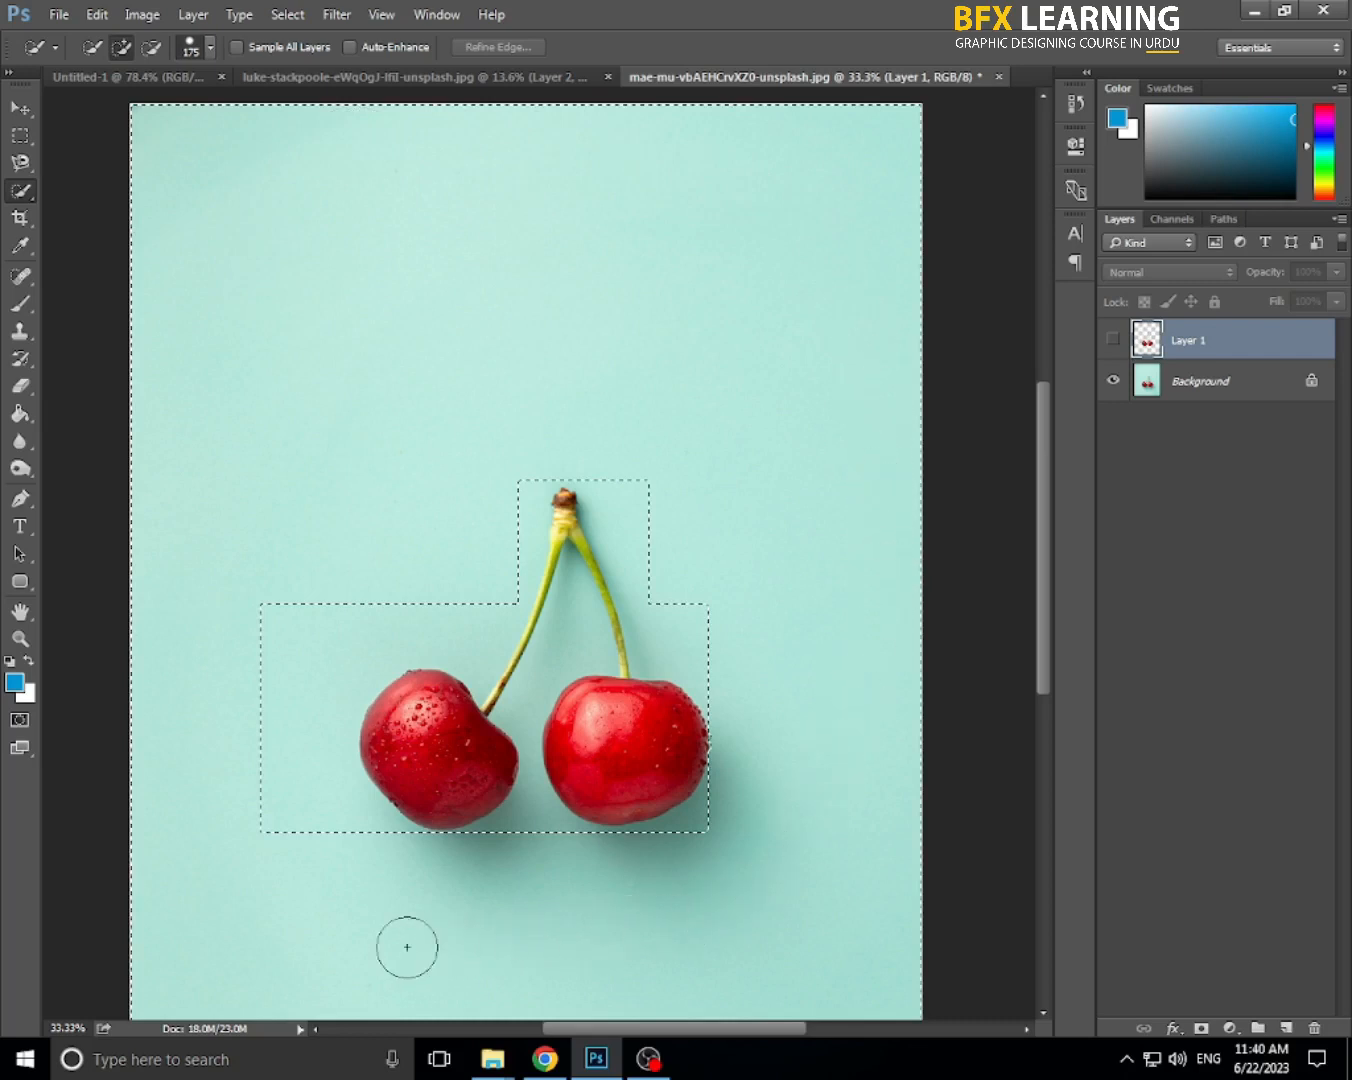
{"action": "left_click_drag", "start_coordinate": [288, 860], "coordinate": [281, 815]}
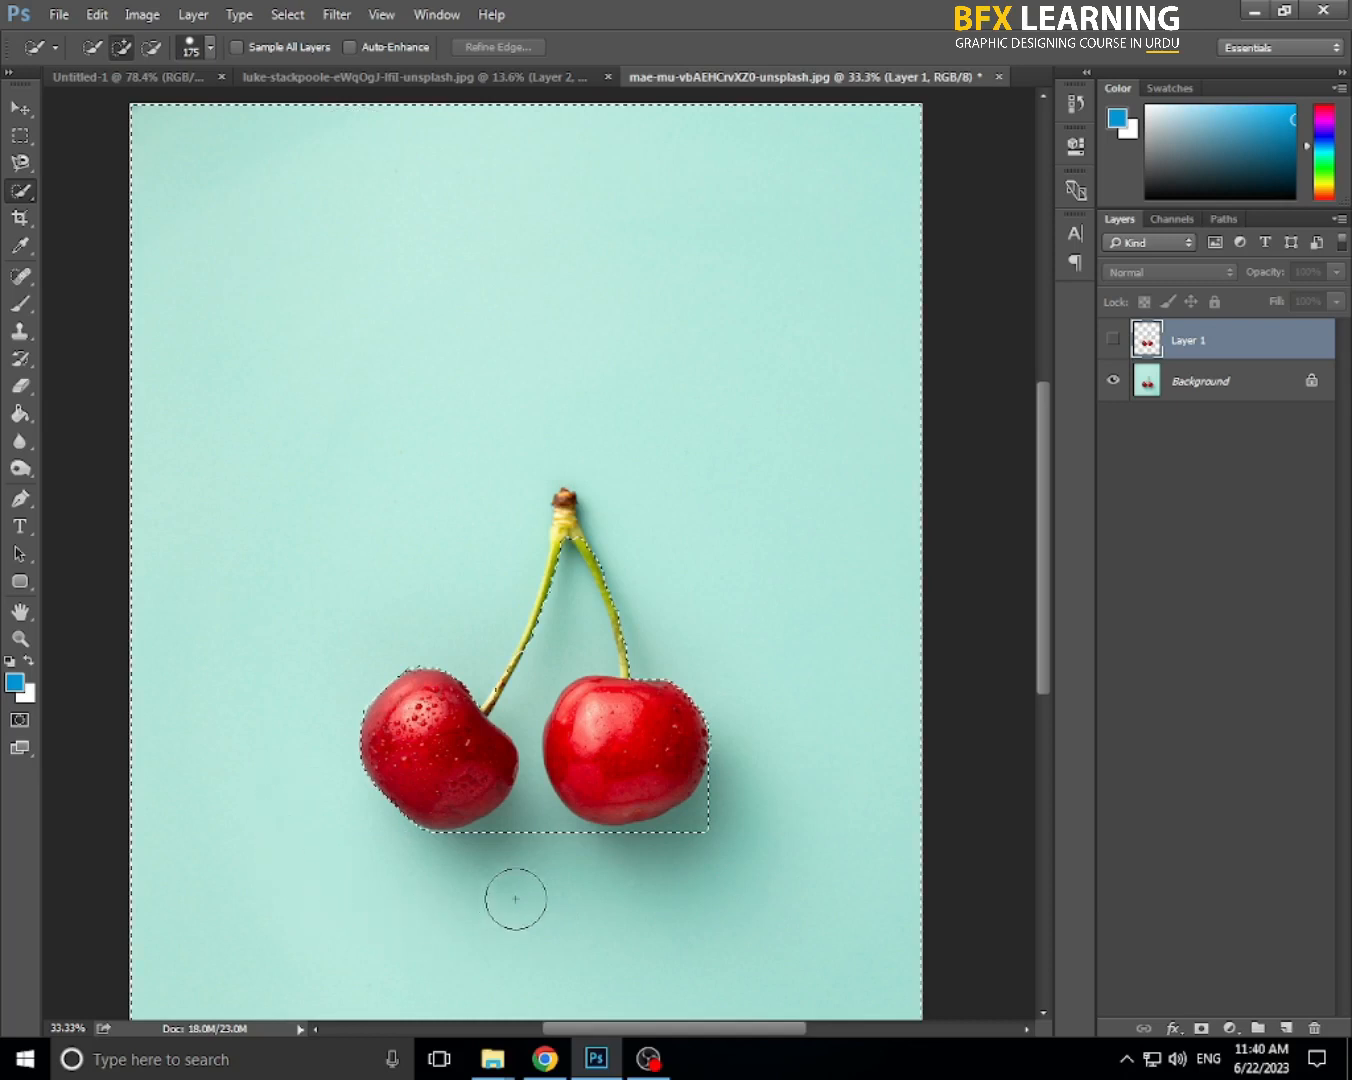
{"action": "left_click", "coordinate": [533, 850]}
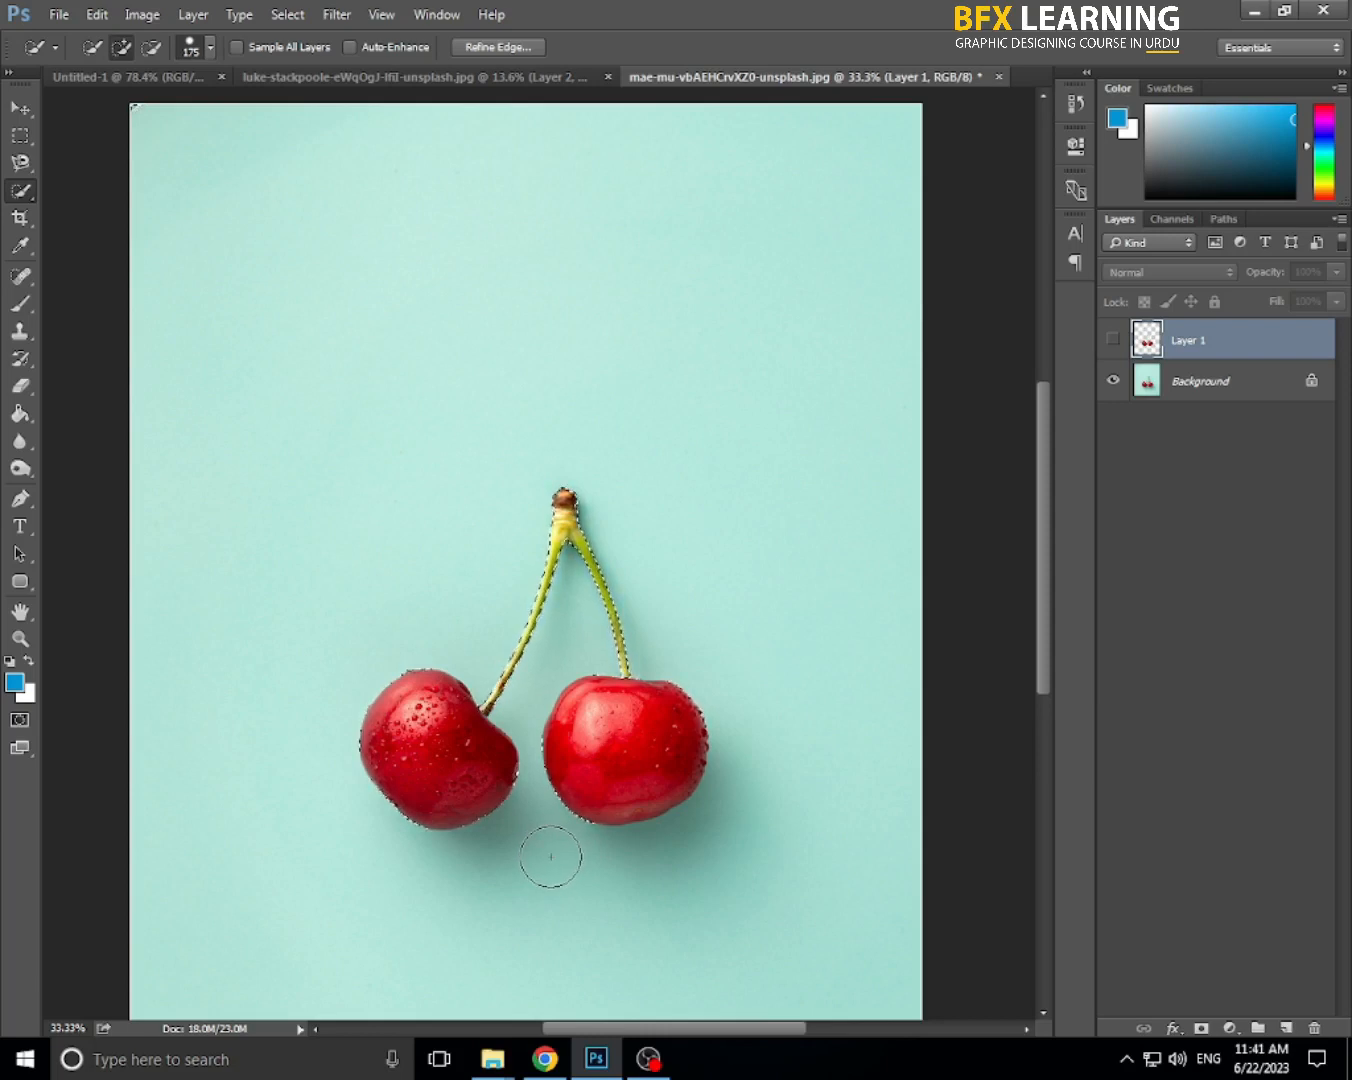
- Reduce the brush size to 70 px and try adding the gap between the two cherries to the selection
{"action": "key", "text": "bracketleft"}
{"action": "key", "text": "bracketleft"}
{"action": "key", "text": "bracketleft"}
{"action": "left_click_drag", "start_coordinate": [536, 814], "coordinate": [536, 784]}
{"action": "key", "text": "ctrl+z"}
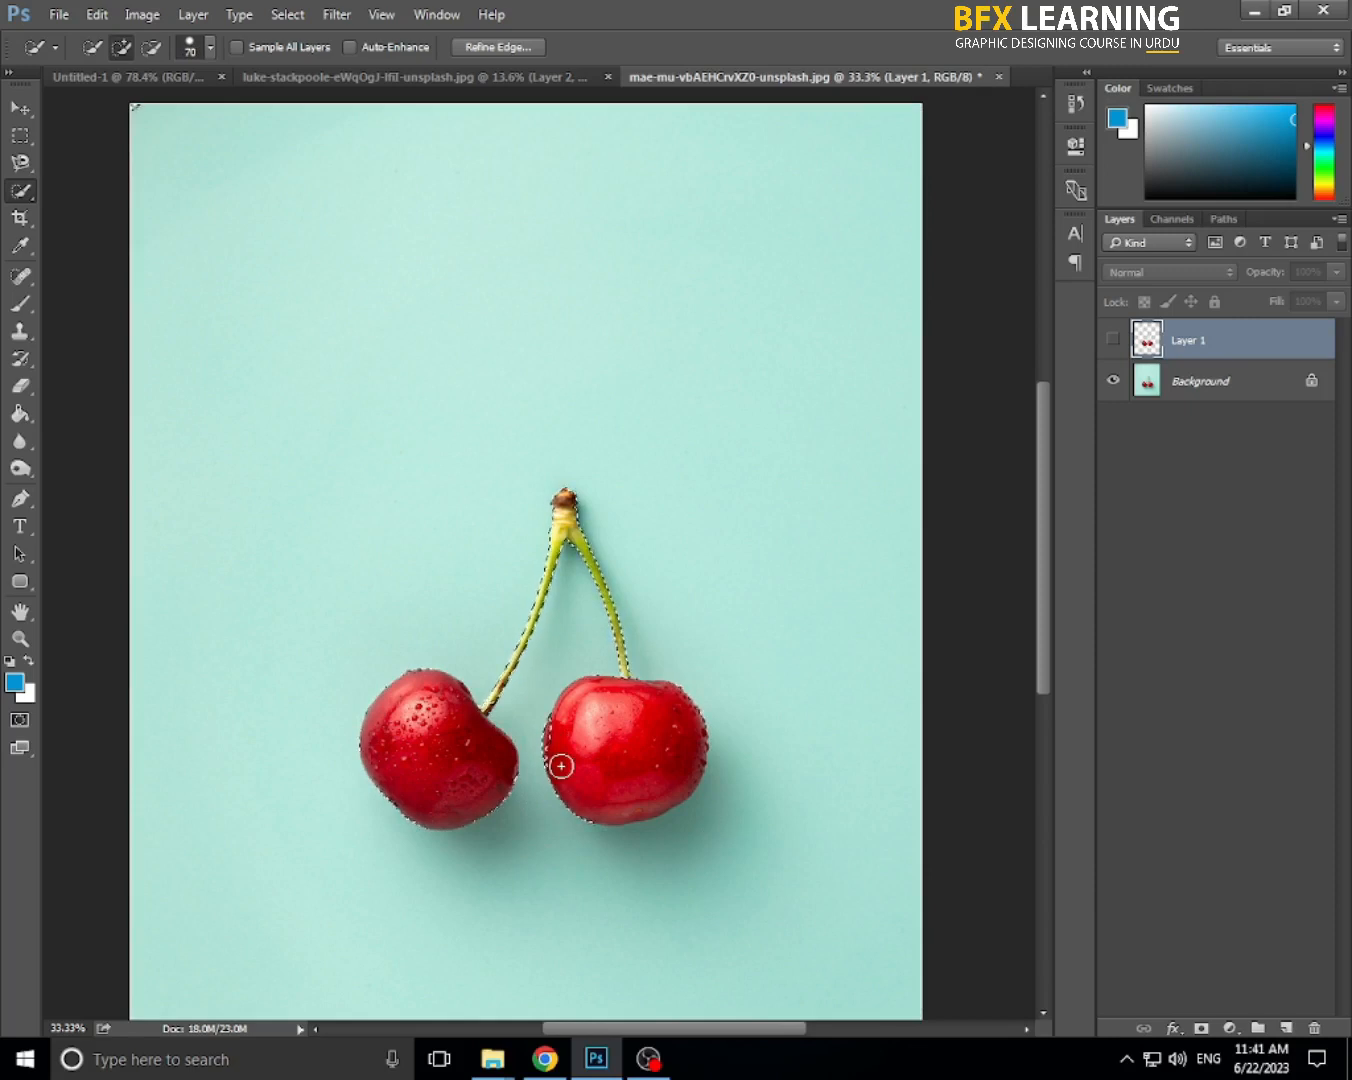
- Subtract the wrongly selected strip along the inner edge of the right cherry from the selection
{"action": "left_click", "coordinate": [516, 759], "text": "ctrl"}
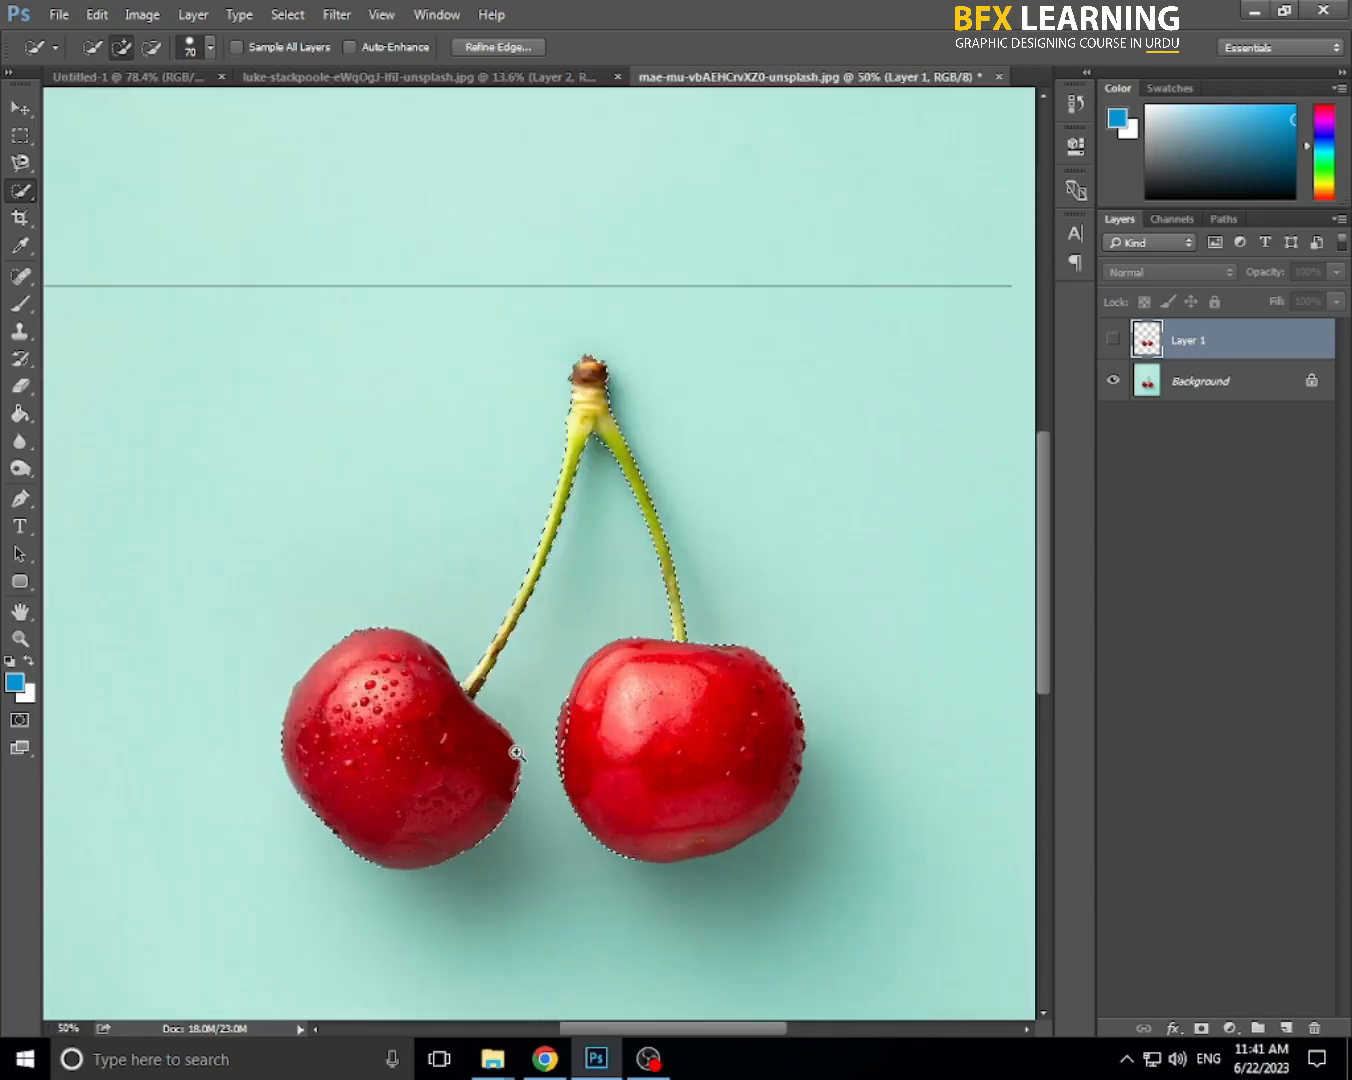
{"action": "left_click", "coordinate": [515, 756], "text": "ctrl"}
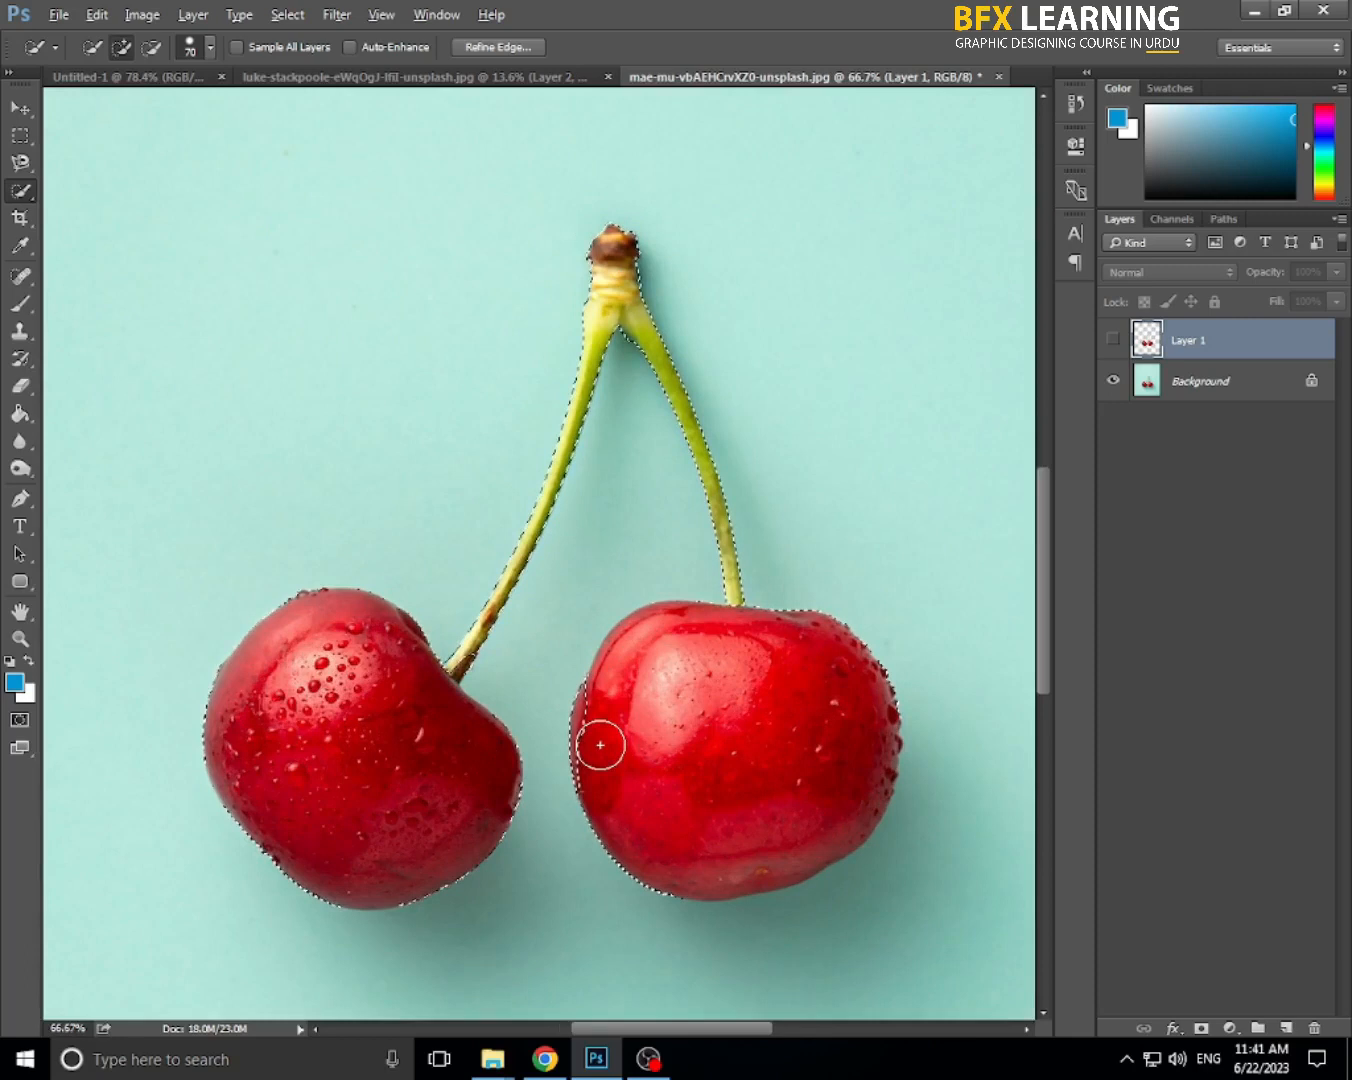
{"action": "key", "text": "alt"}
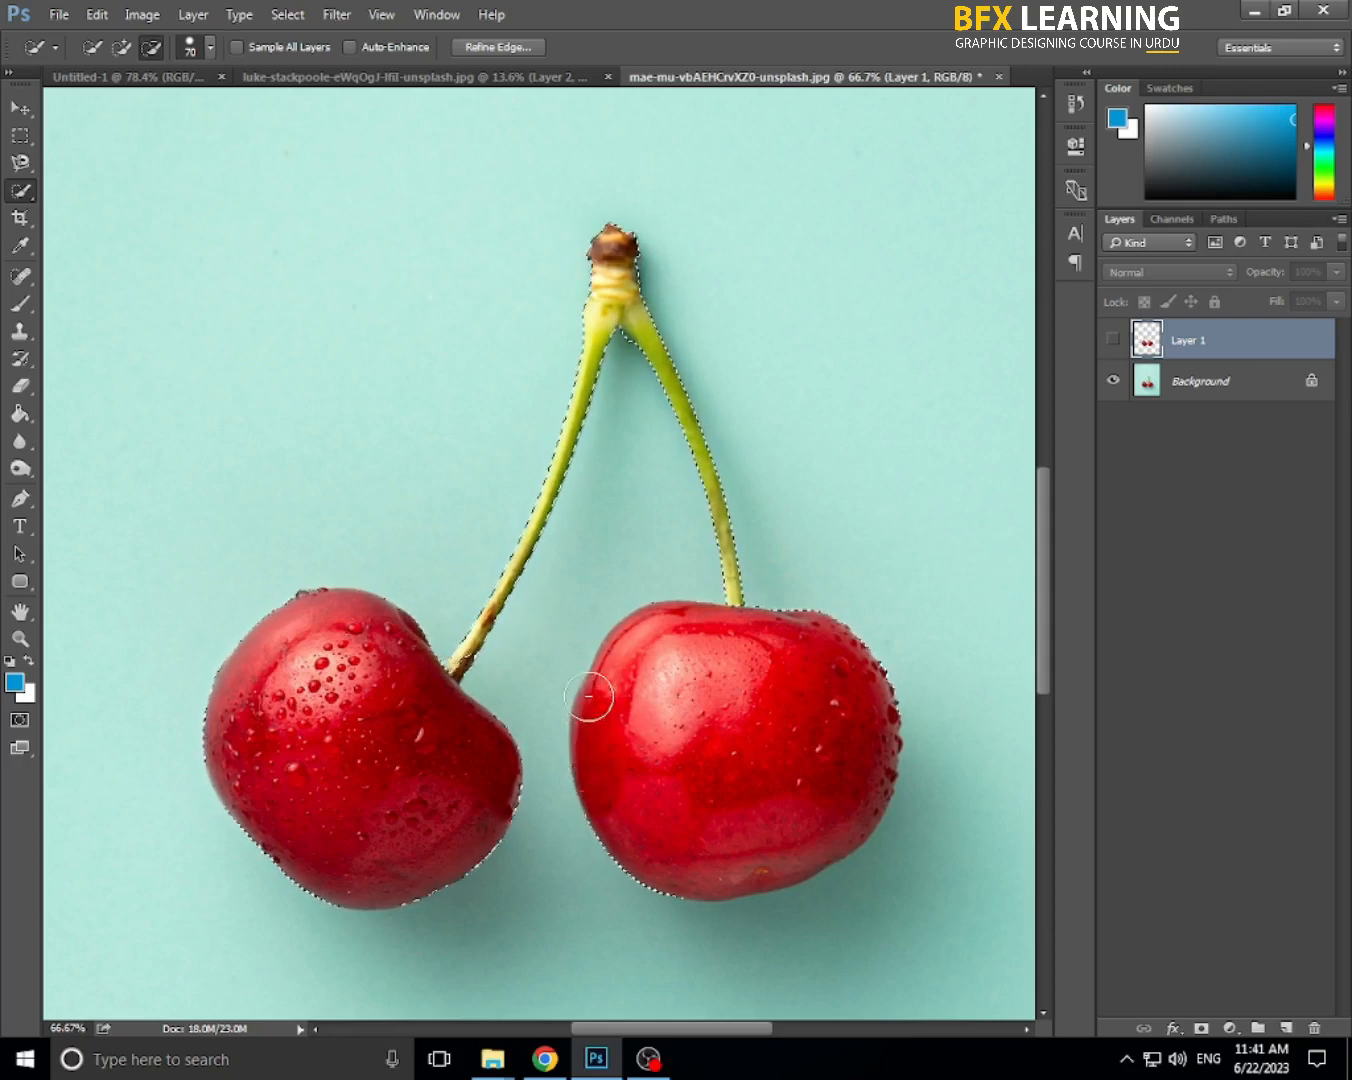
- Copy the selected area to a new layer, and delete that layer
{"action": "key", "text": "ctrl+minus"}
{"action": "key", "text": "ctrl+minus"}
{"action": "key", "text": "ctrl+minus"}
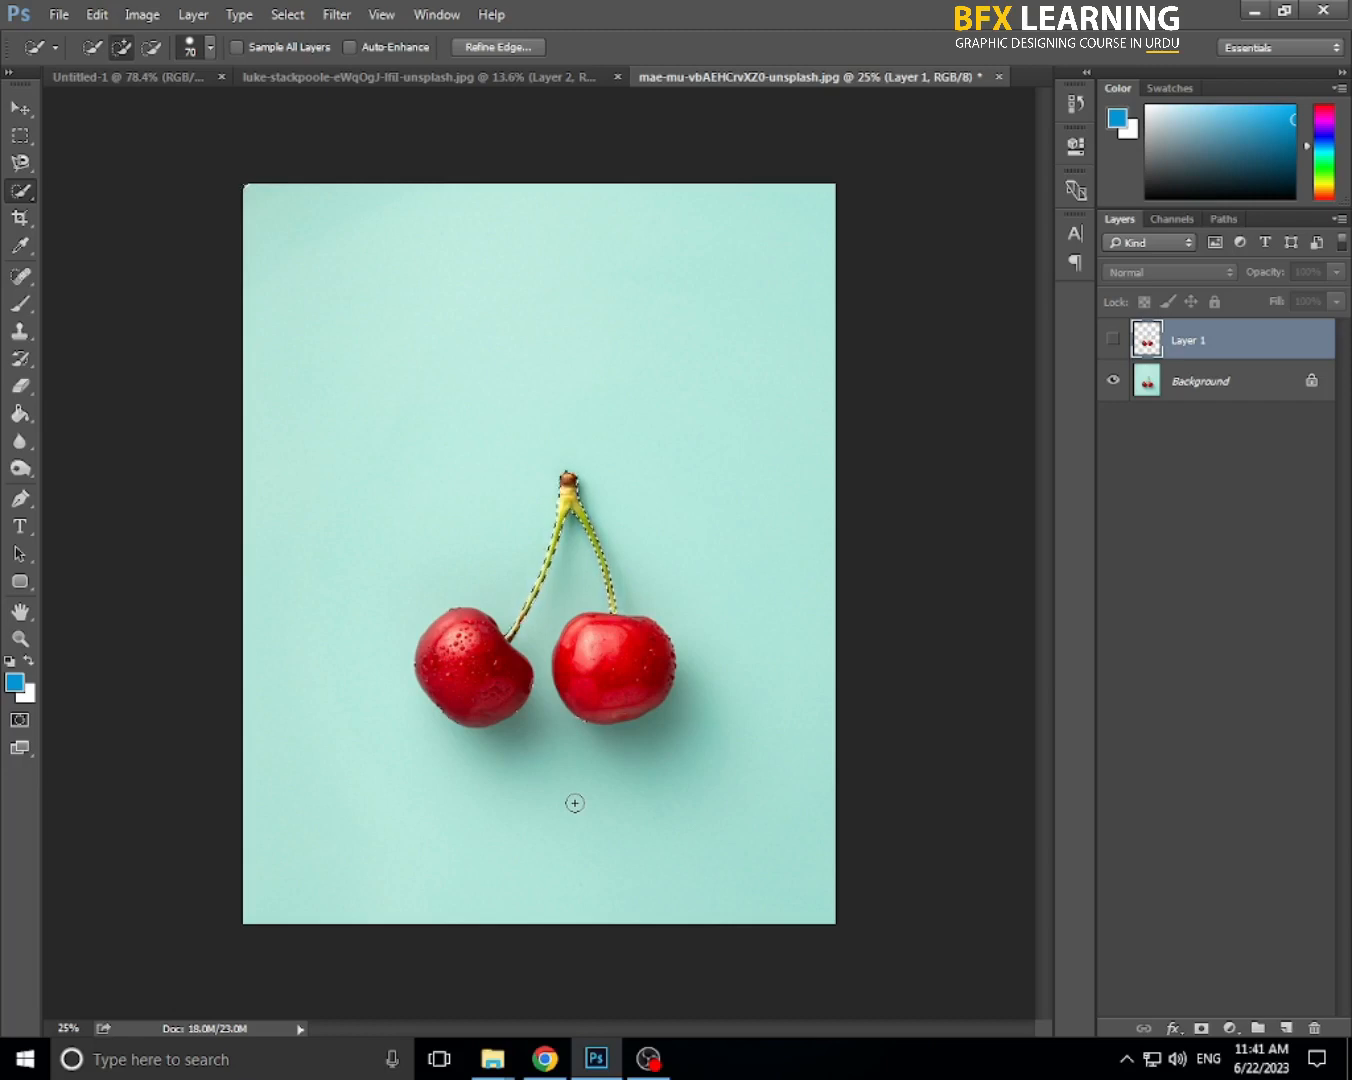
{"action": "key", "text": "ctrl+j"}
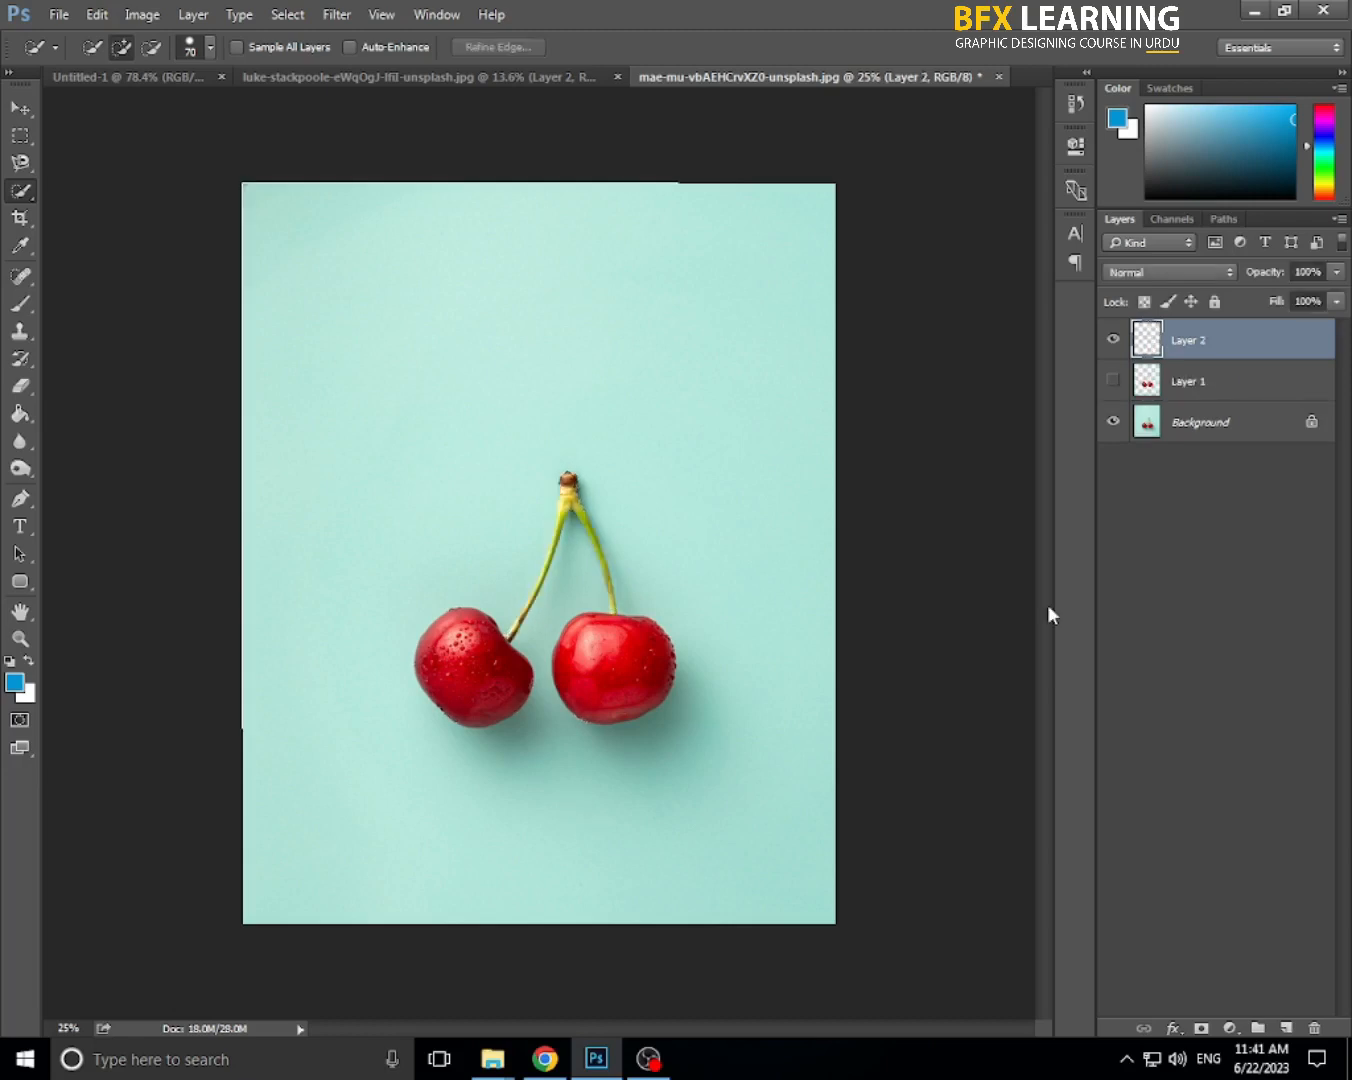
{"action": "key", "text": "ctrl+minus"}
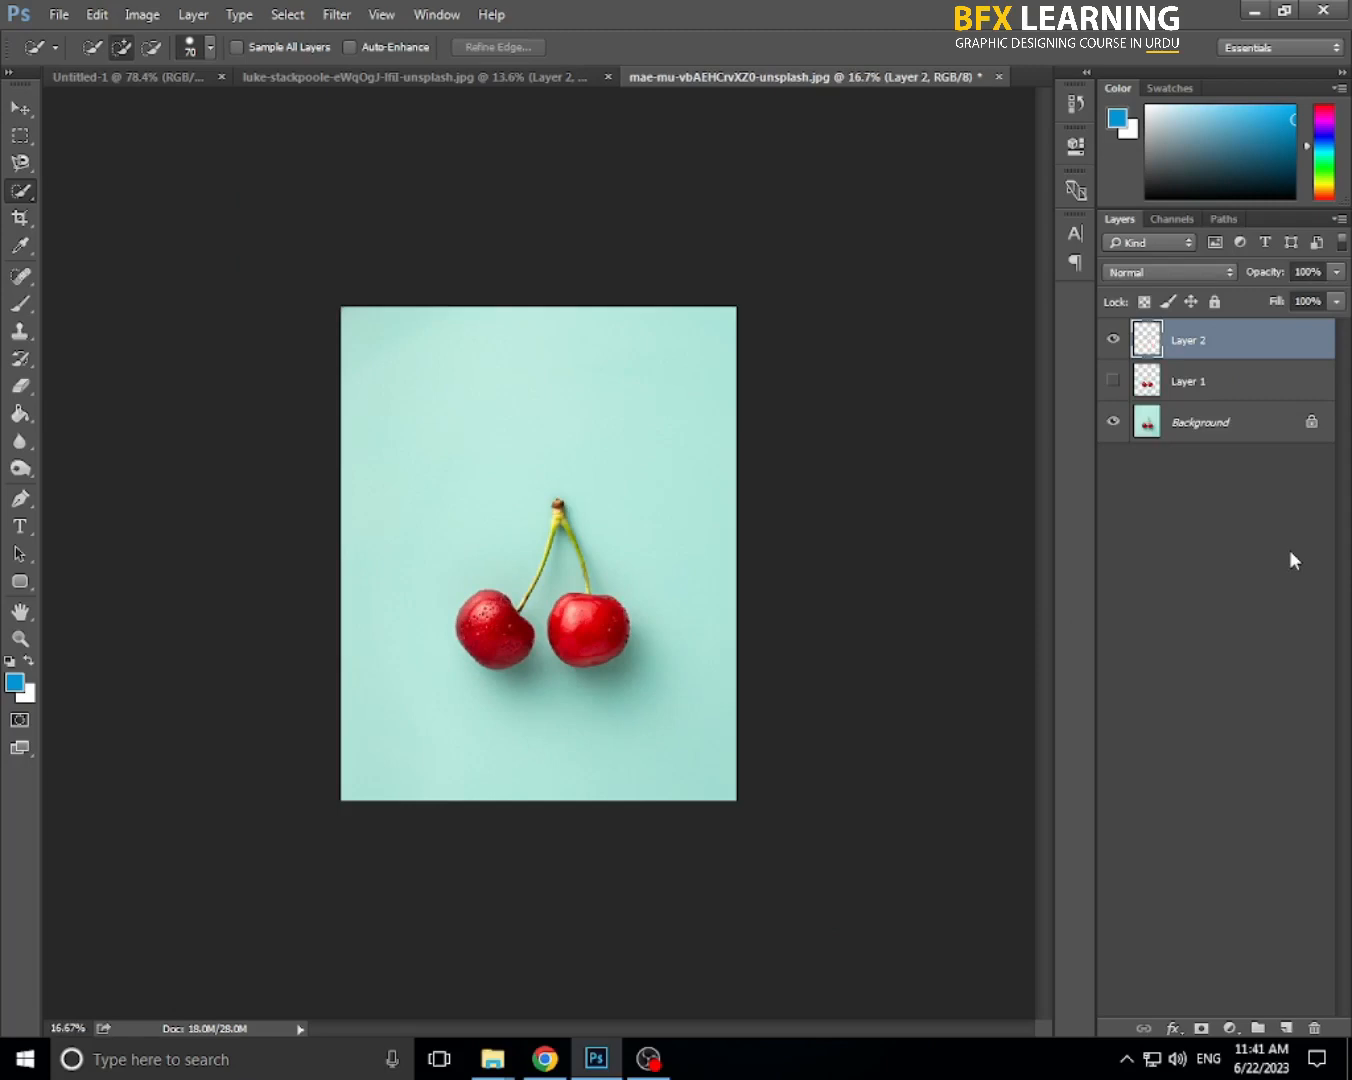
{"action": "key", "text": "Delete"}
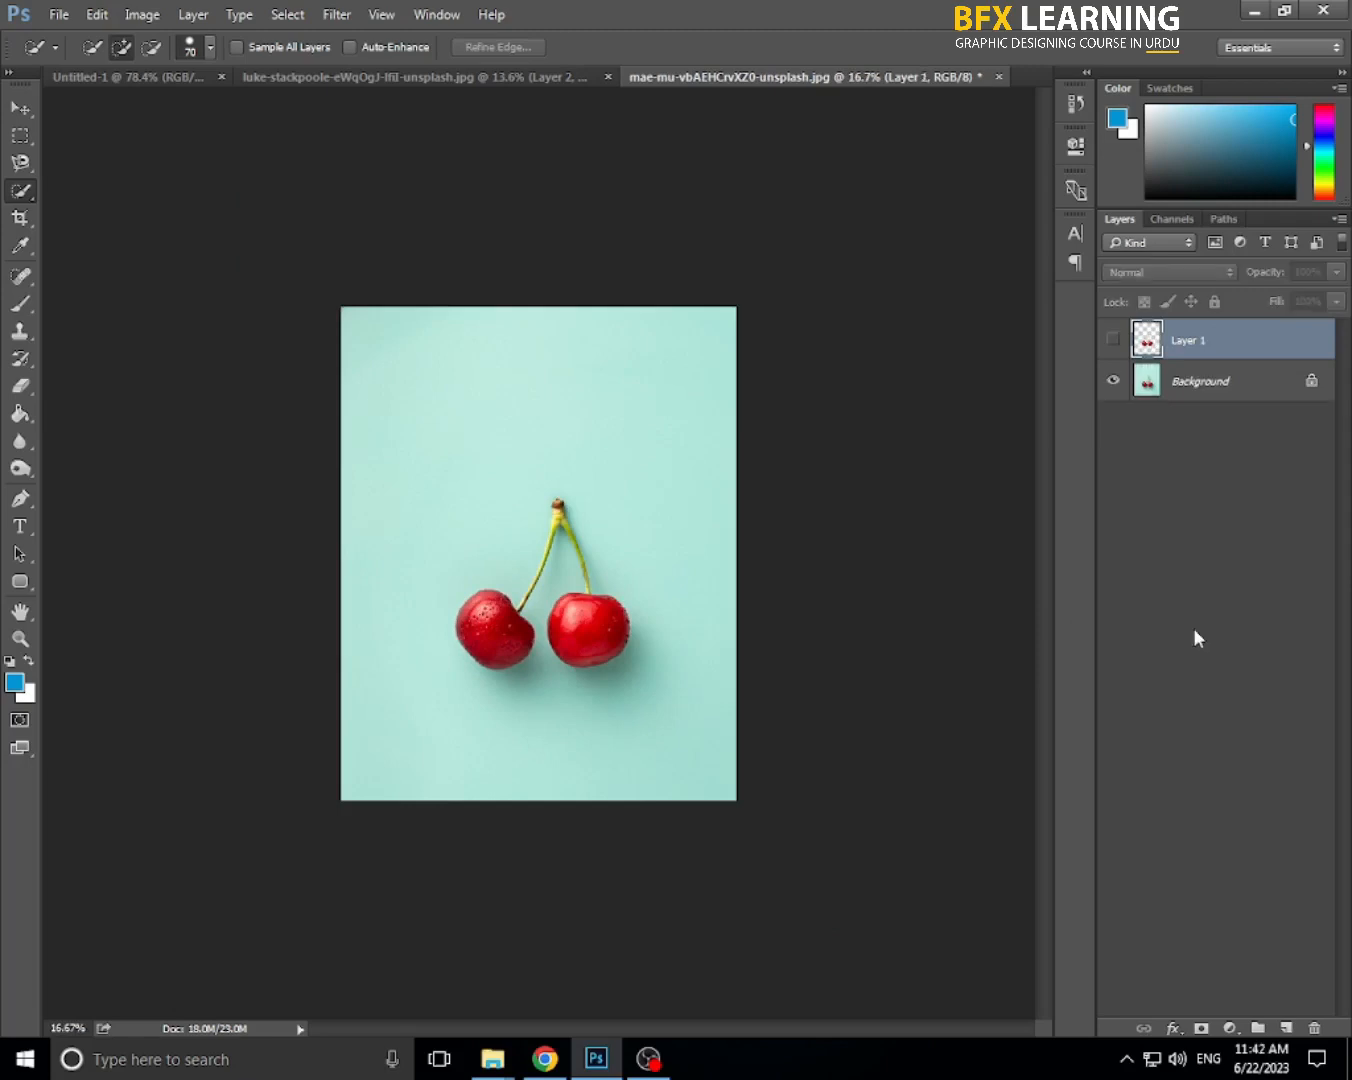
- Switch to the red house photo and select a small patch of dark grass on Layer 1 with the Magic Wand
{"action": "key", "text": "ctrl+plus"}
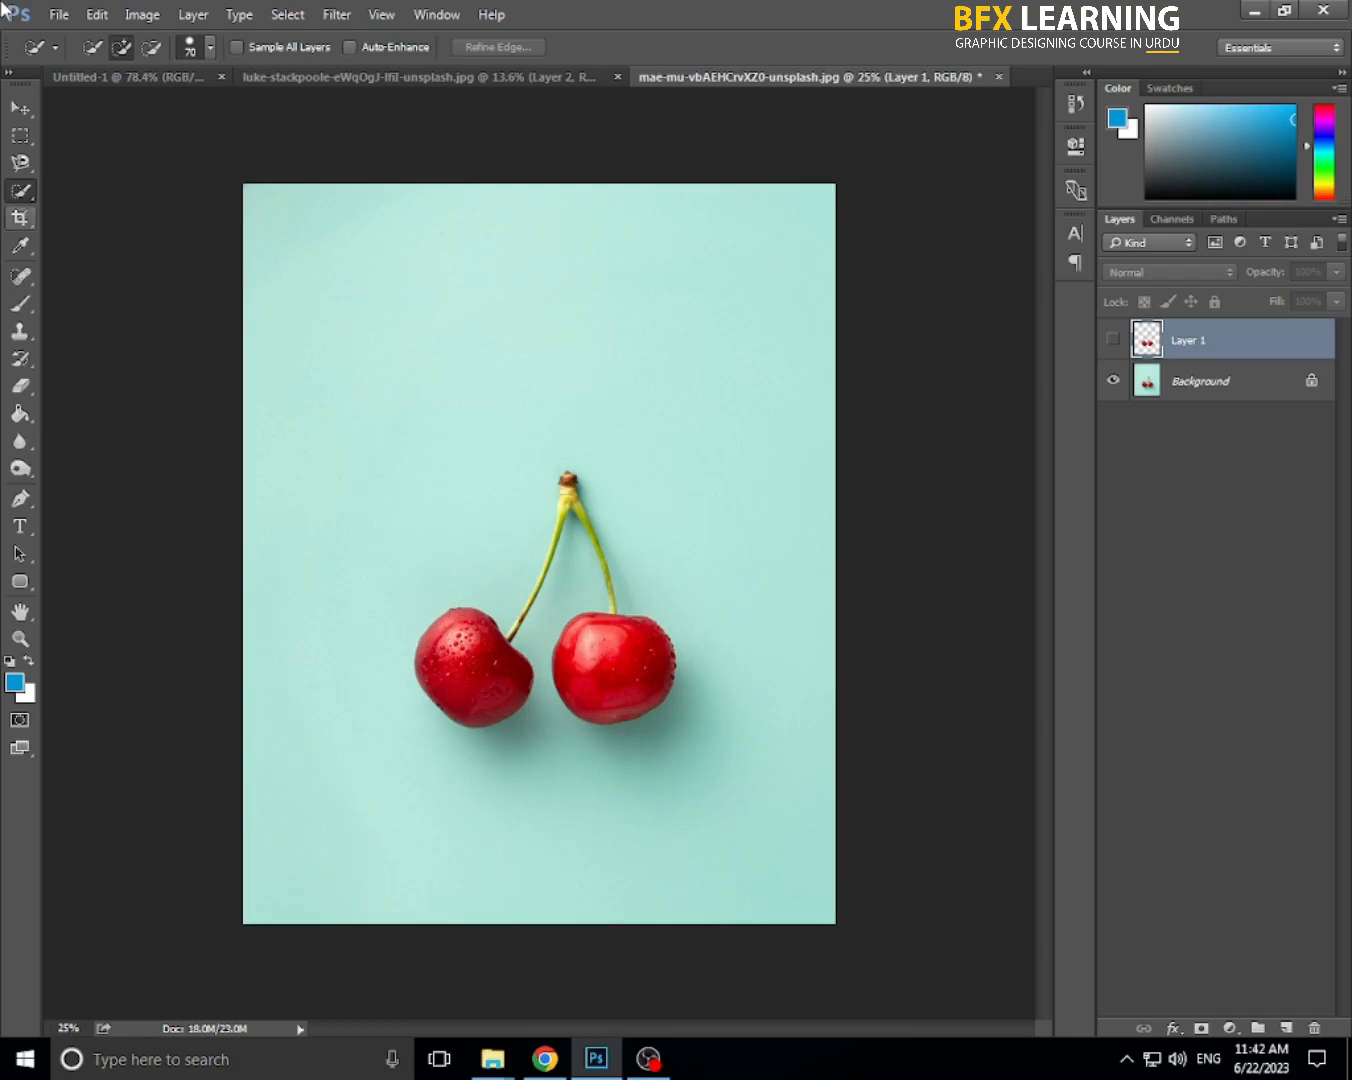
{"action": "left_click", "coordinate": [22, 106]}
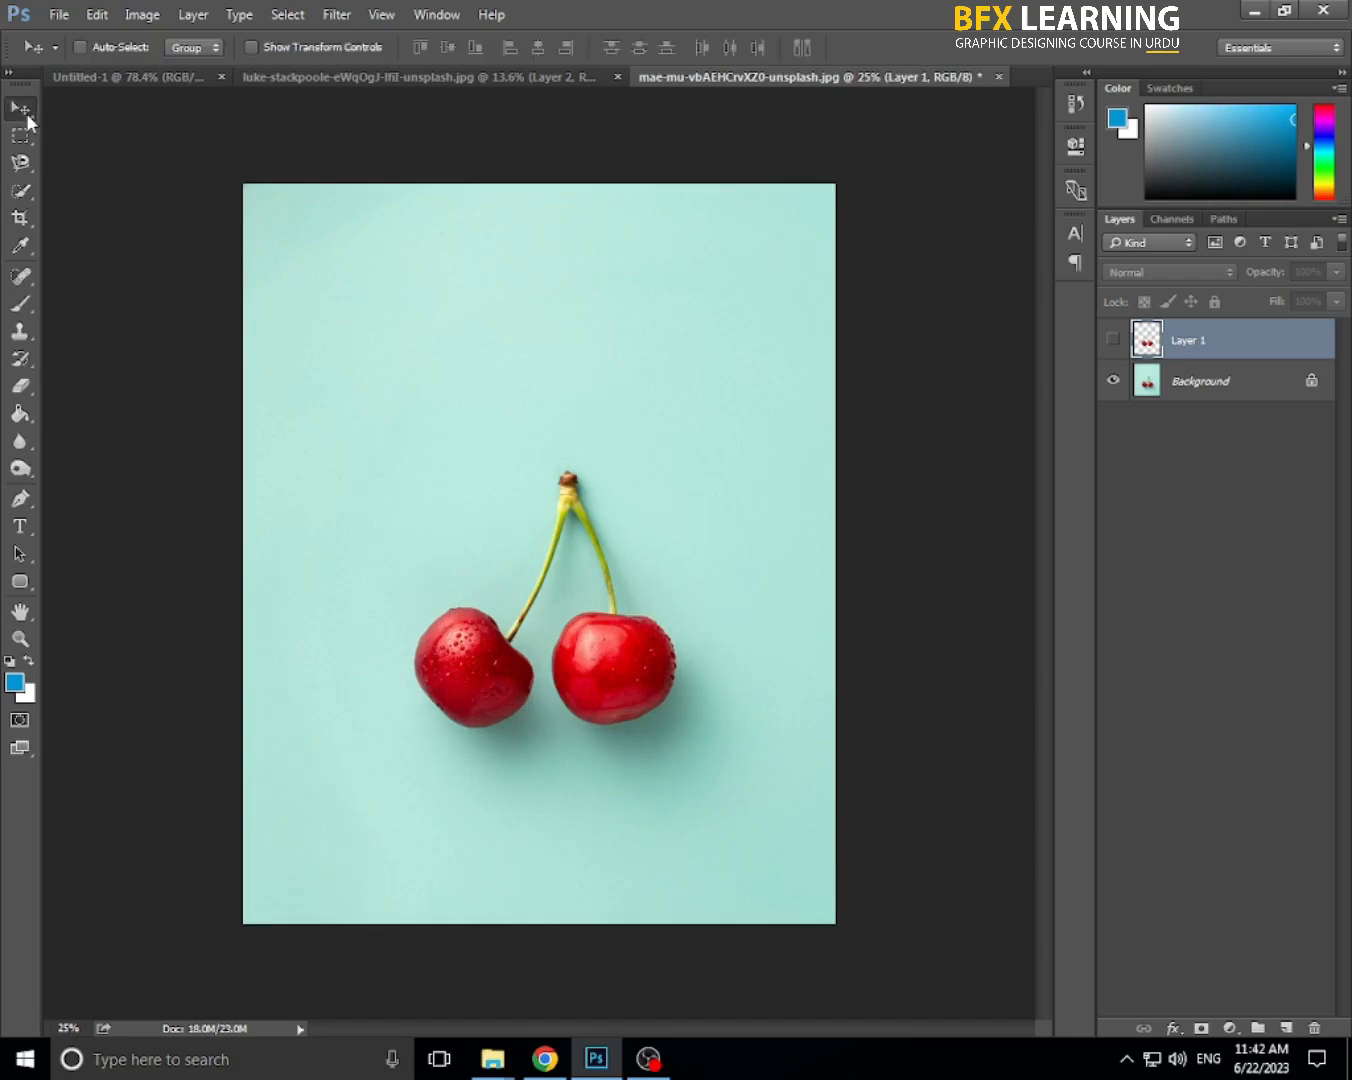
{"action": "left_click", "coordinate": [495, 77]}
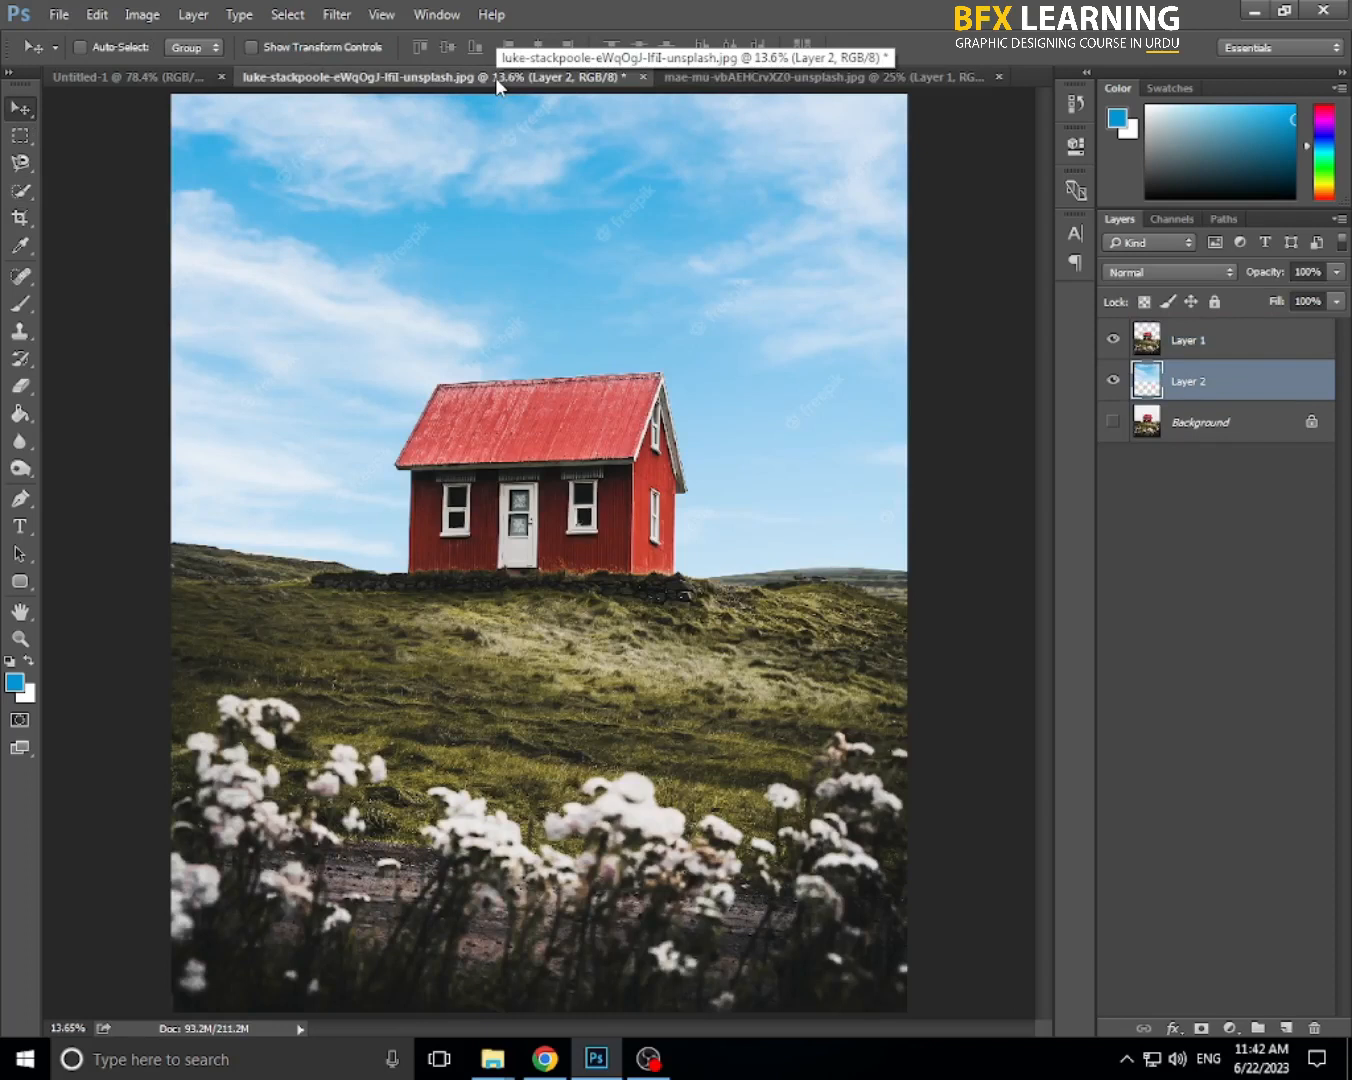
{"action": "right_click", "coordinate": [28, 202]}
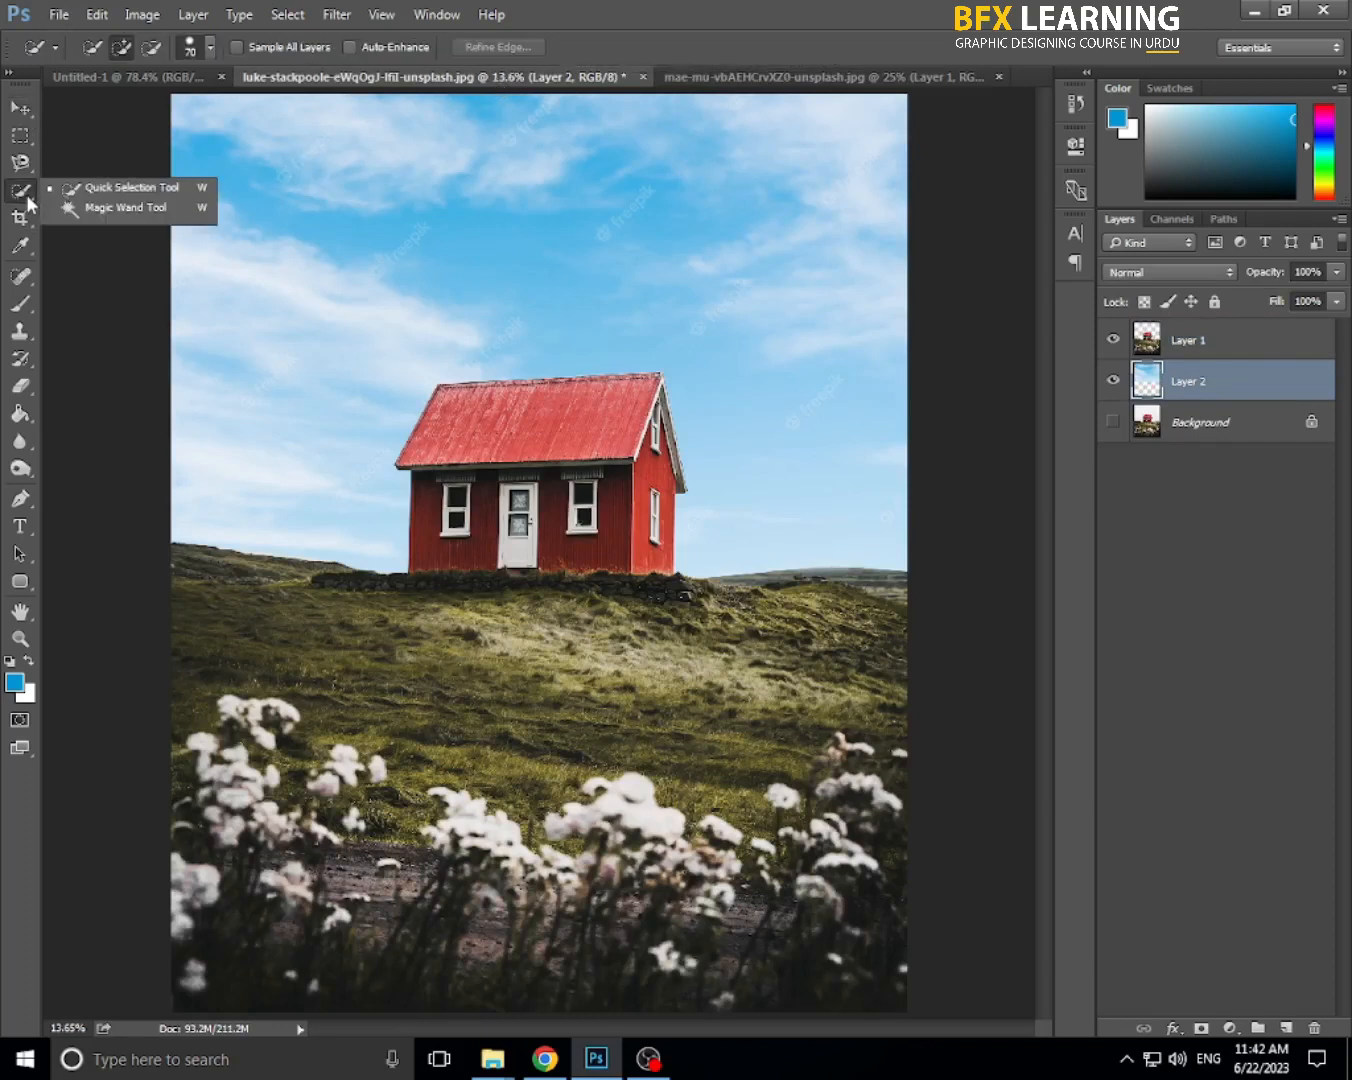
{"action": "left_click", "coordinate": [86, 217]}
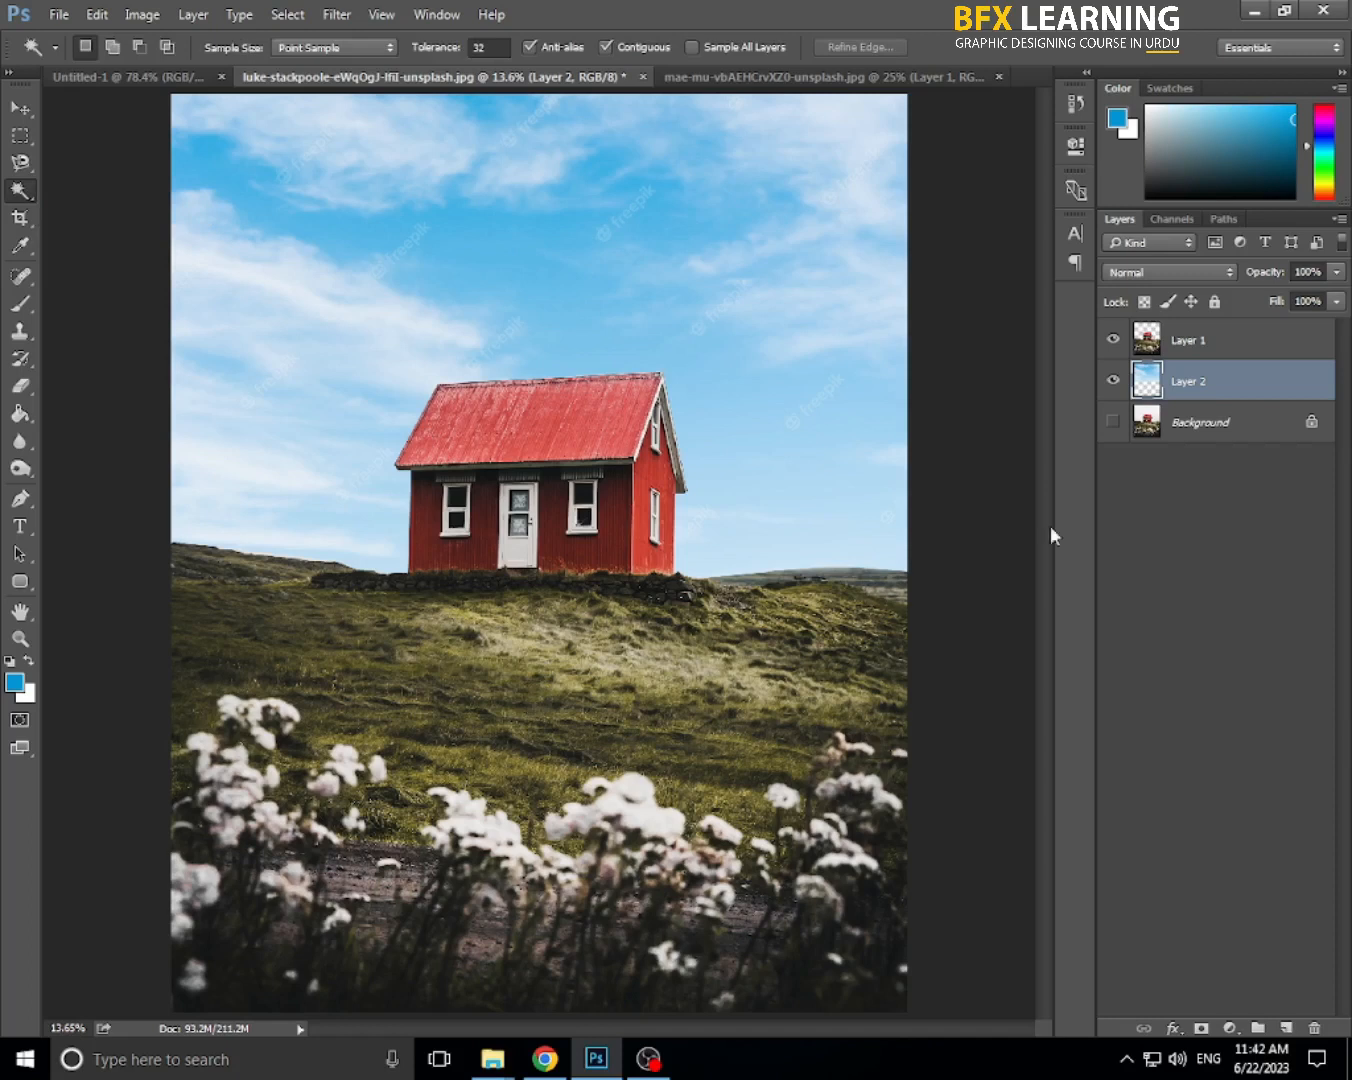
{"action": "left_click", "coordinate": [1235, 352]}
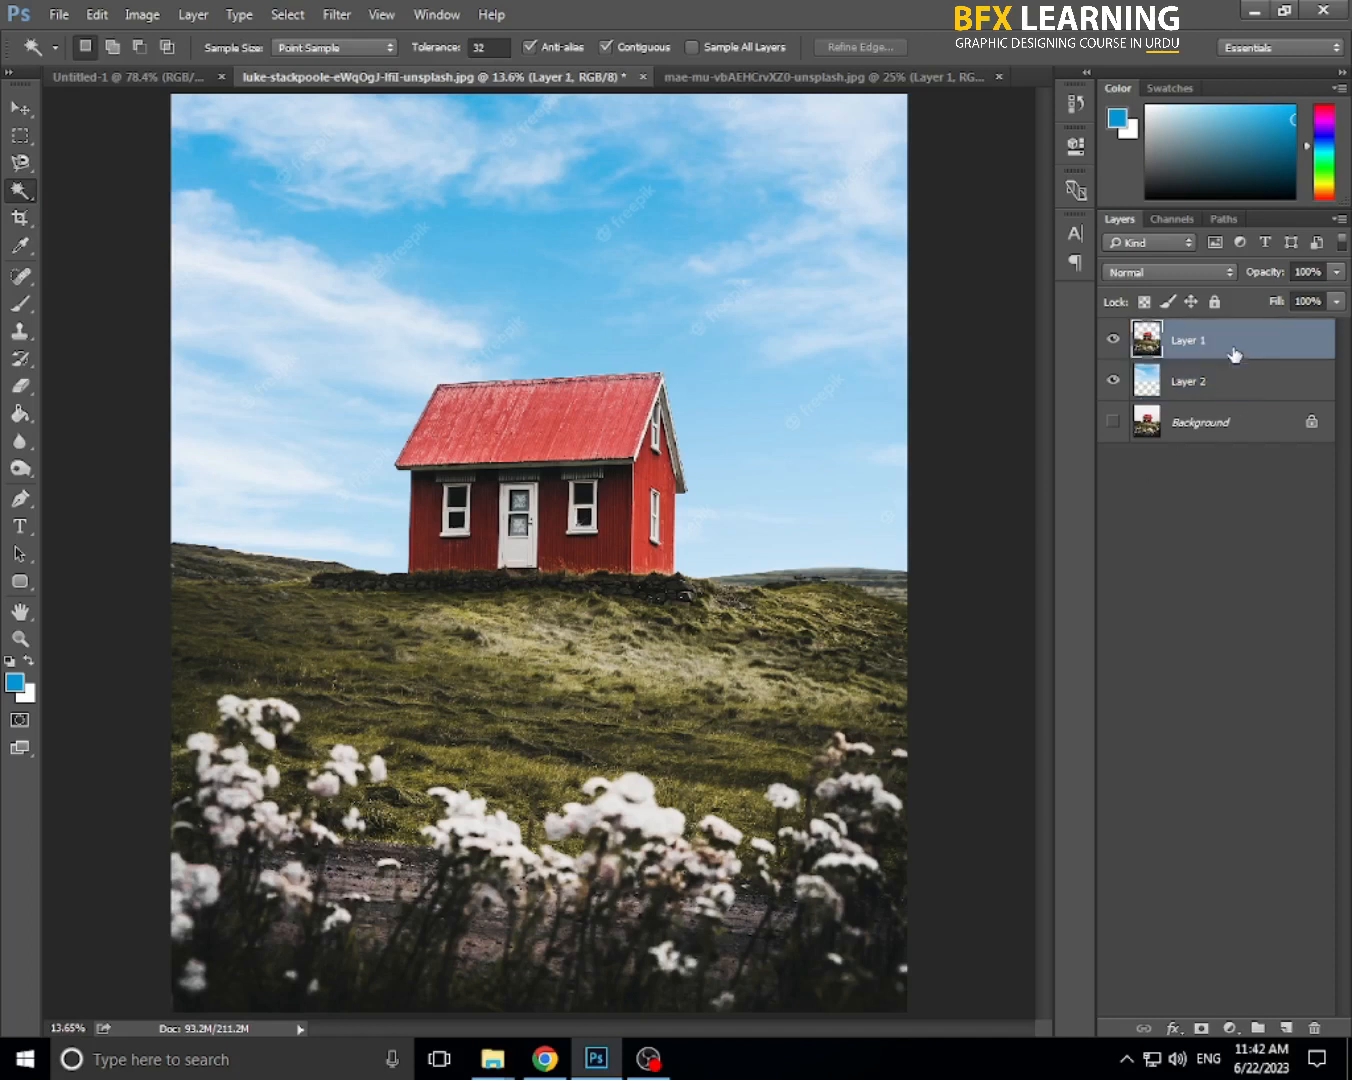
{"action": "left_click", "coordinate": [609, 726]}
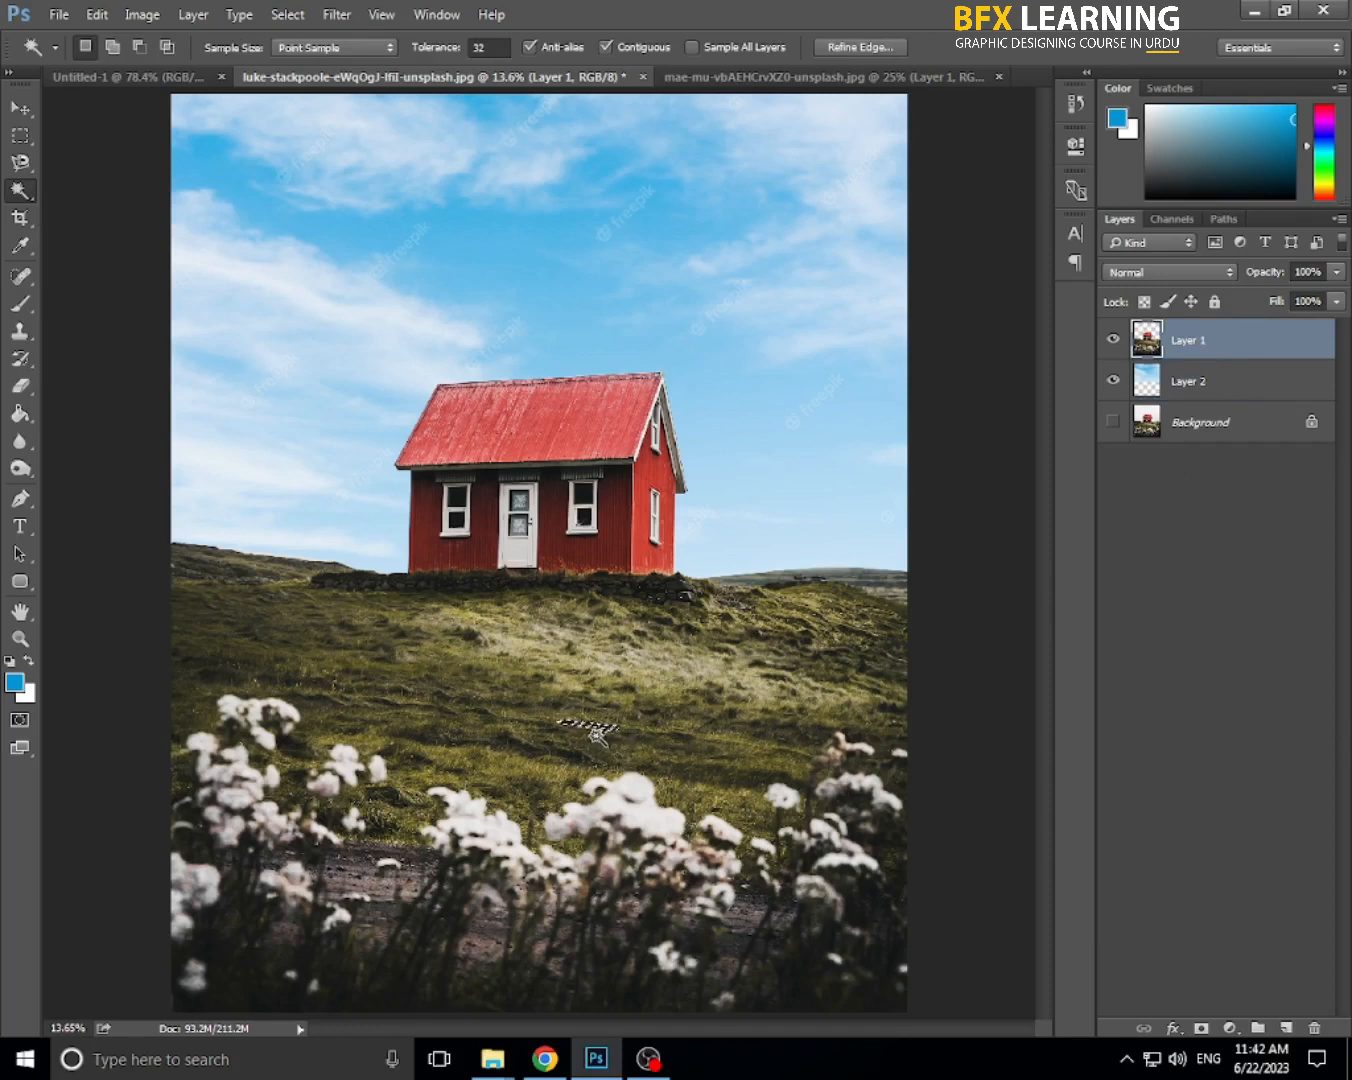
{"action": "scroll", "coordinate": [607, 758], "scroll_direction": "up", "scroll_amount": 2}
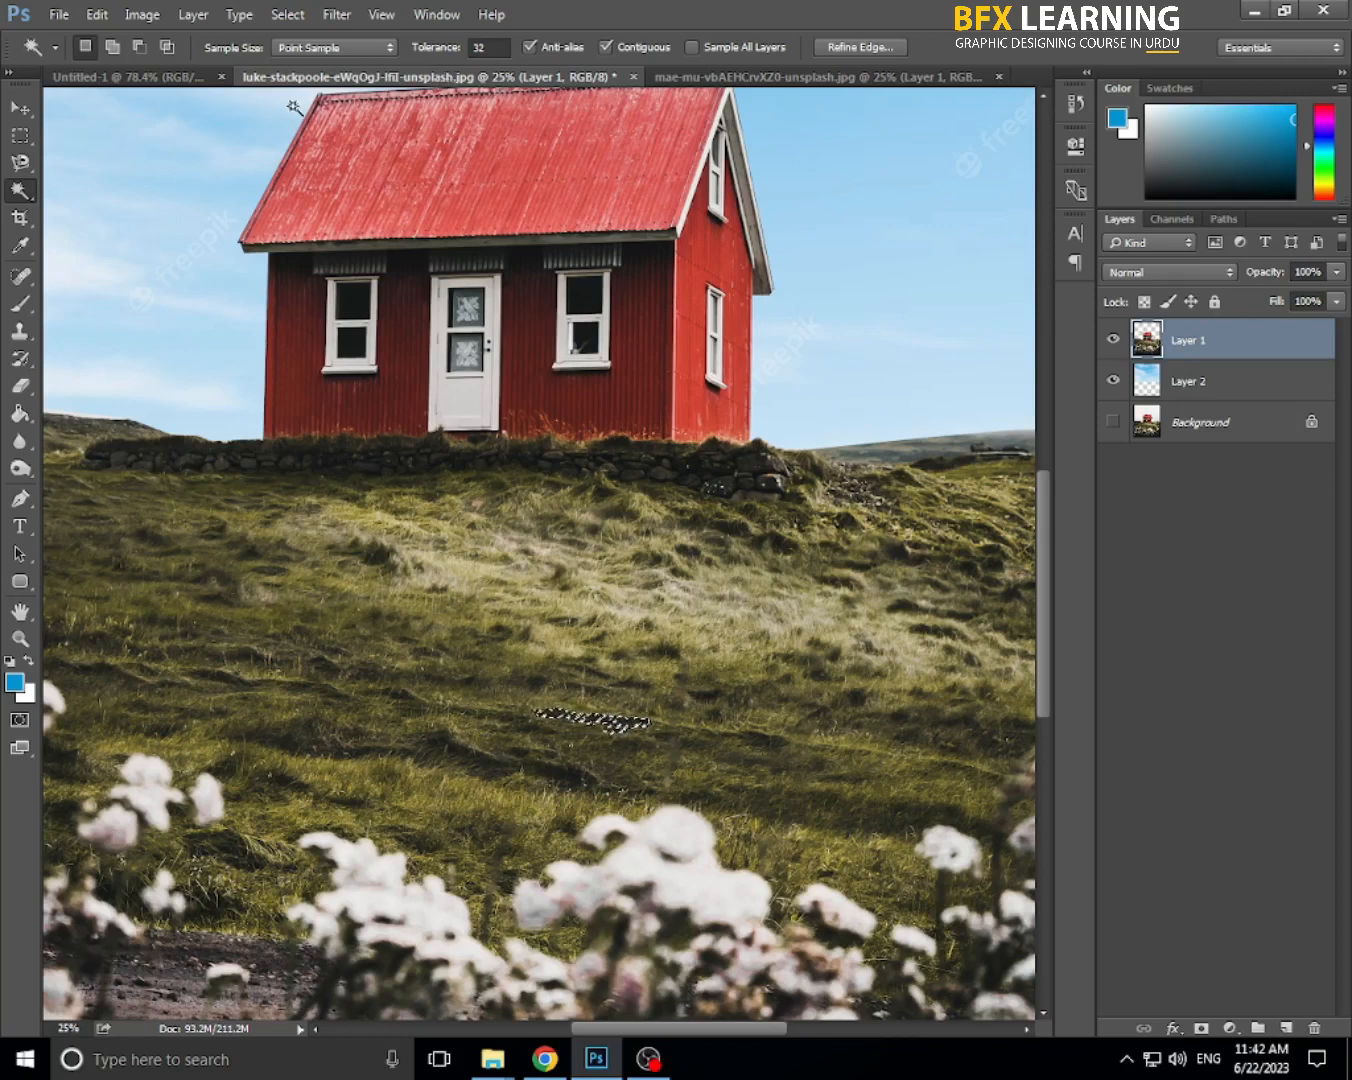
- Turn off the Magic Wand's Contiguous option and select all areas of Layer 1 that match the dark grass tone
{"action": "left_click", "coordinate": [647, 47]}
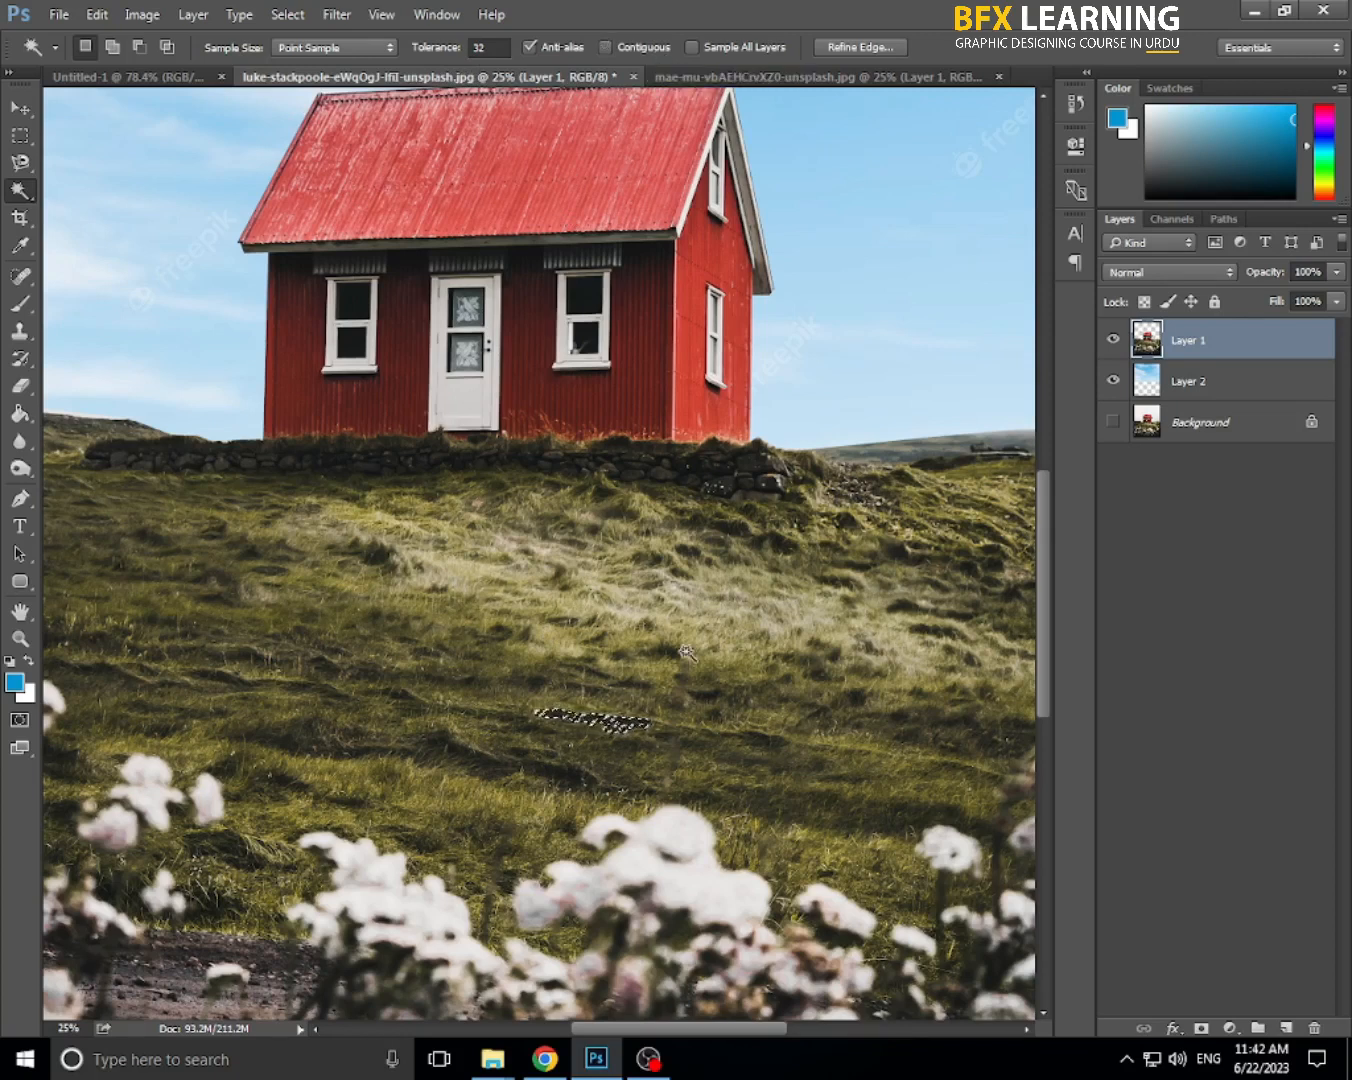
{"action": "left_click", "coordinate": [686, 652]}
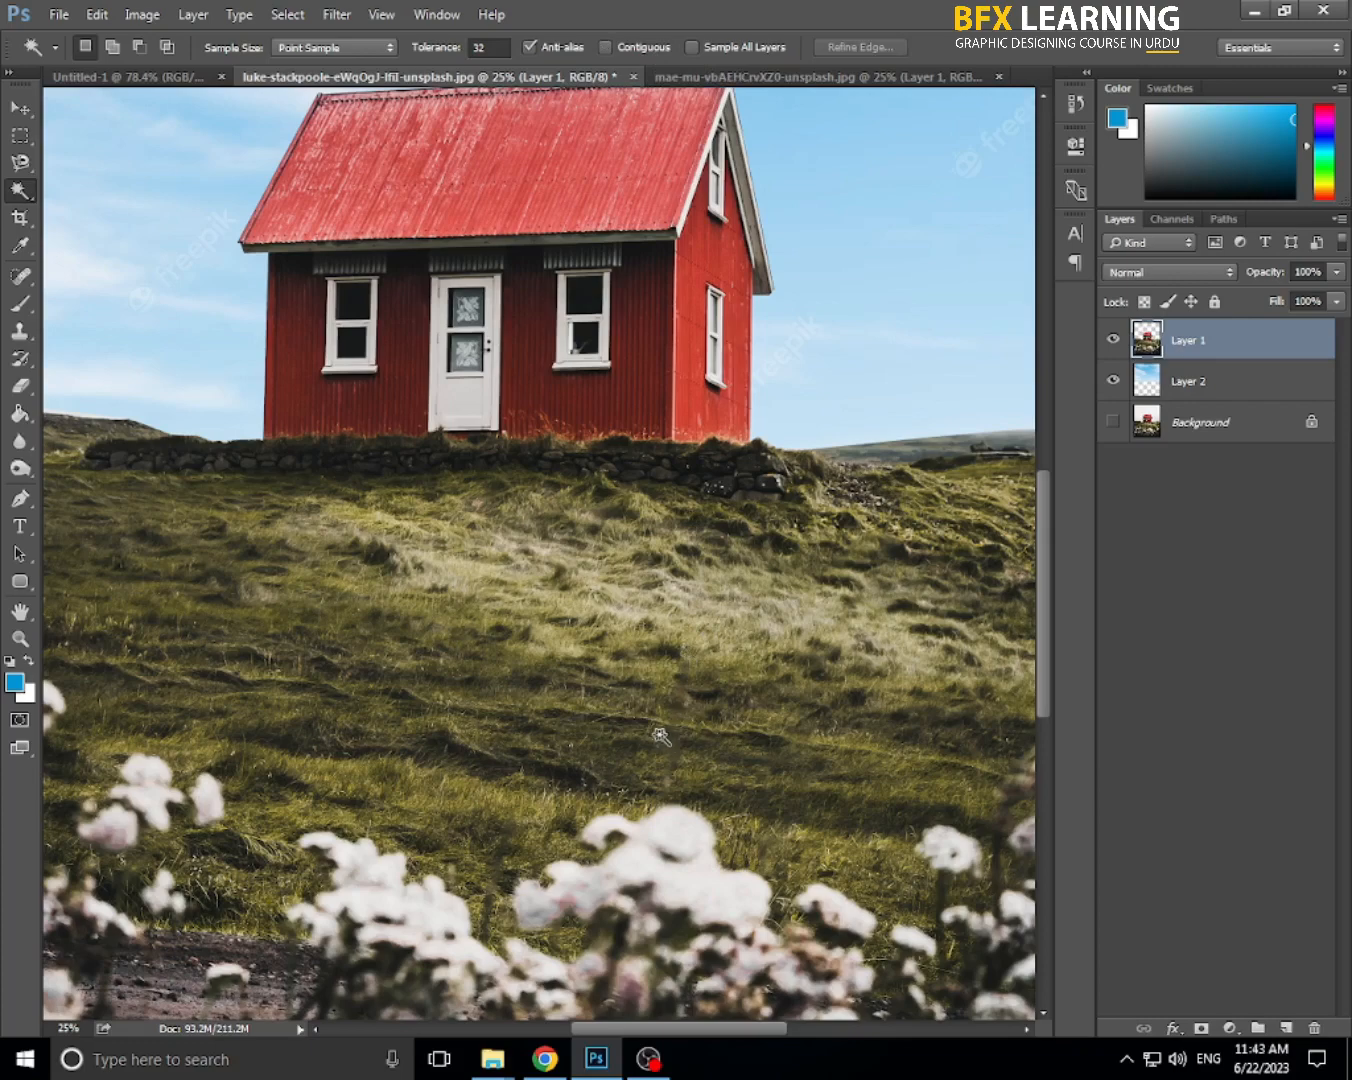
{"action": "left_click", "coordinate": [625, 720]}
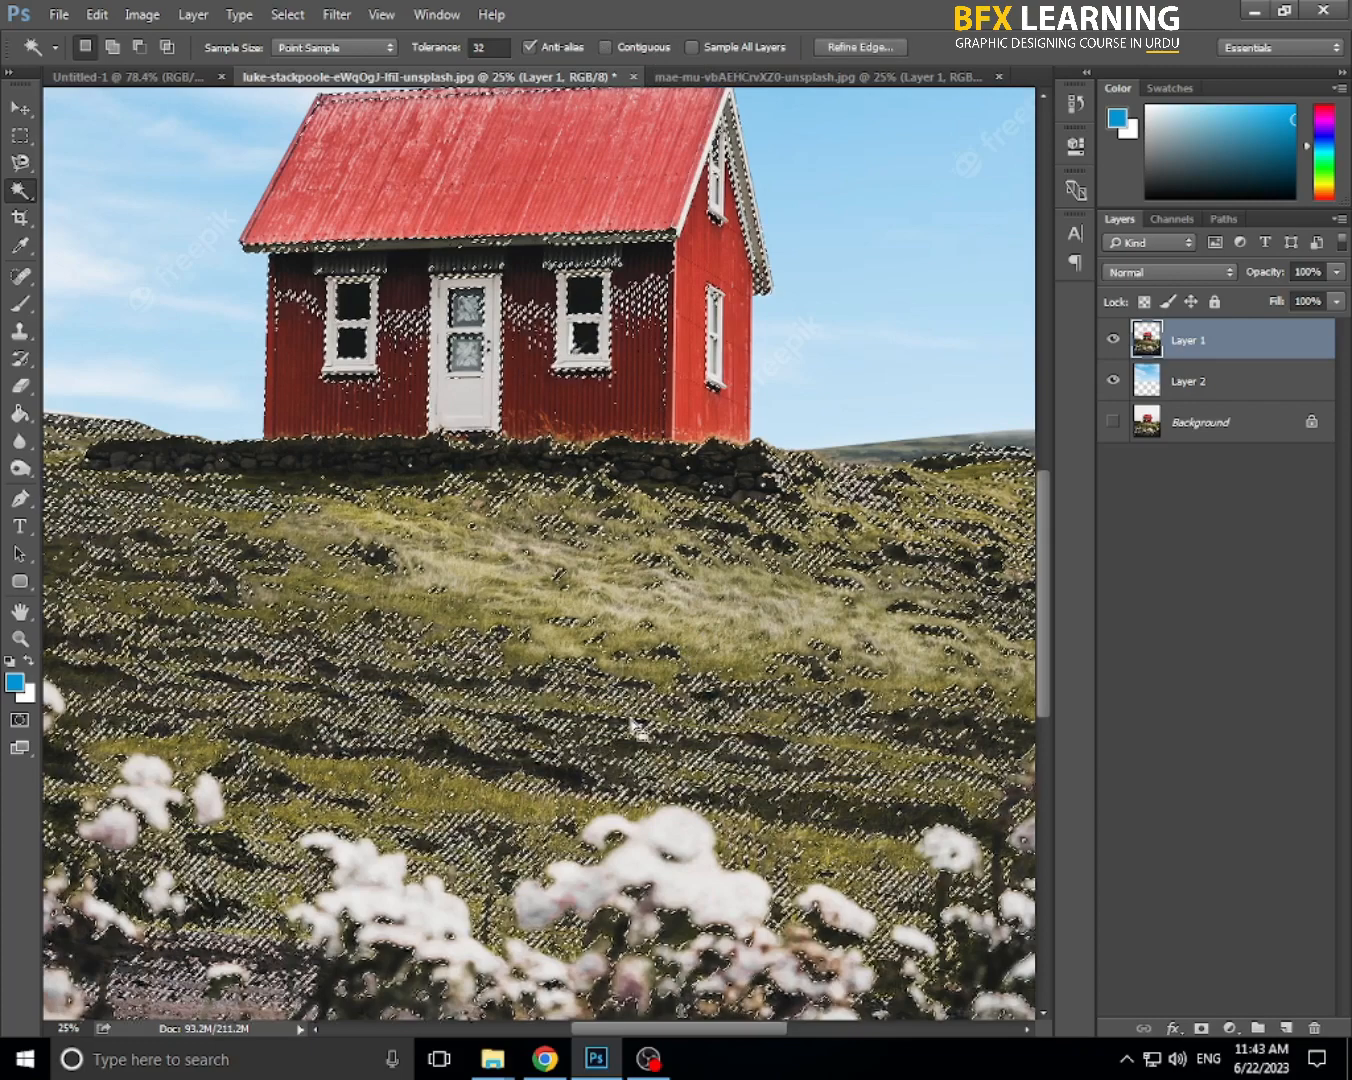
{"action": "key", "text": "ctrl+minus"}
{"action": "key", "text": "ctrl+minus"}
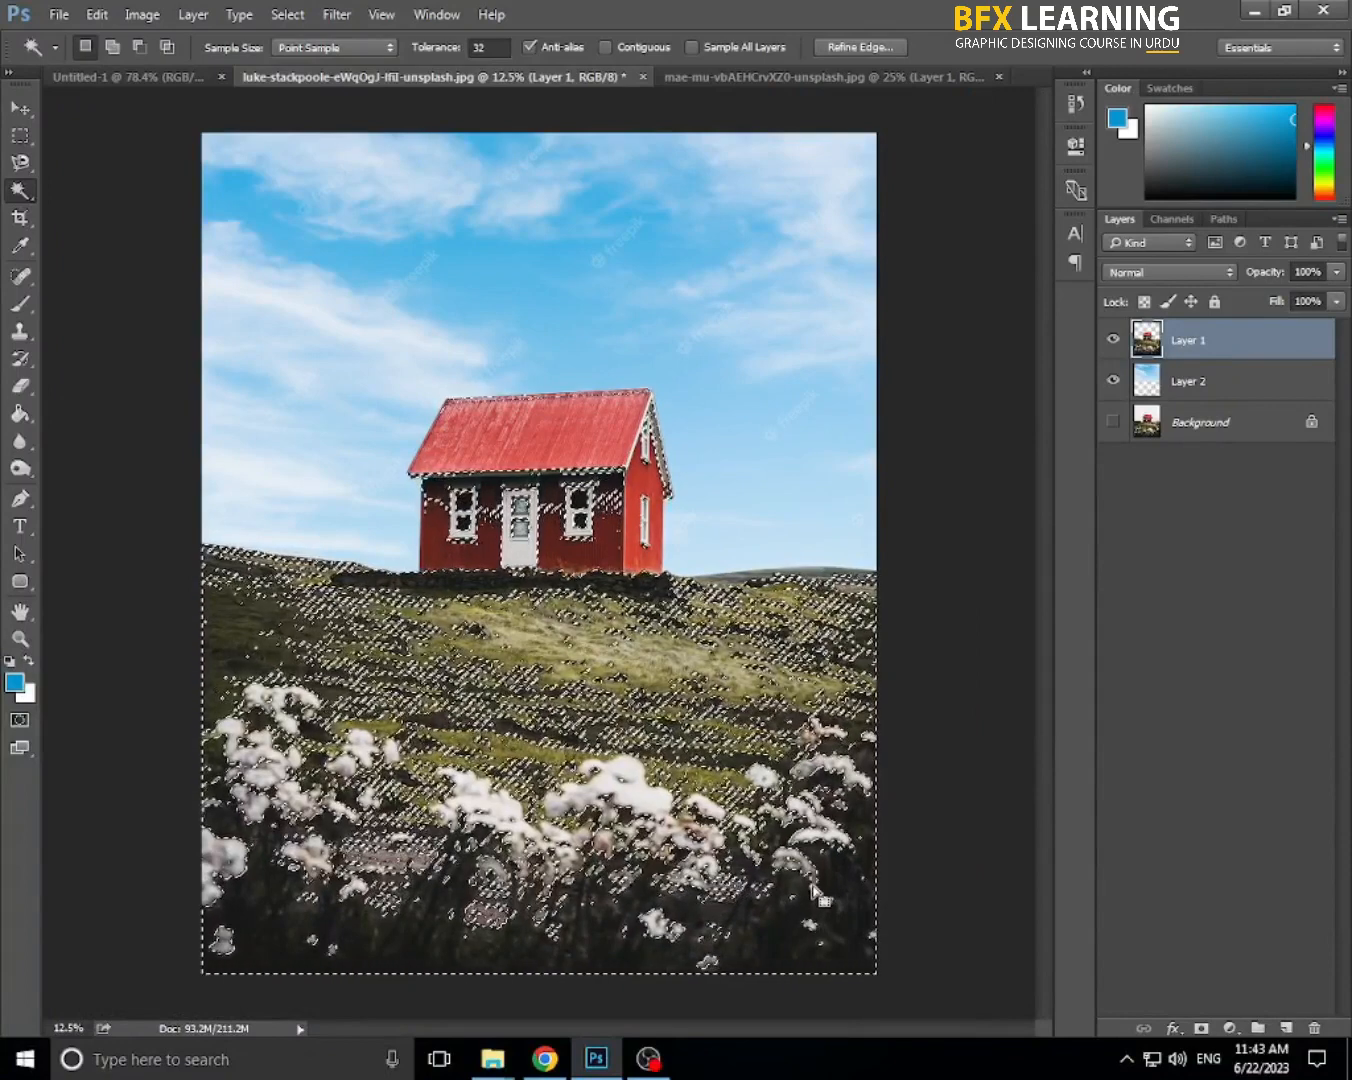
- Copy the selected dark areas to a new layer, view that layer on its own, and delete it
{"action": "key", "text": "ctrl+j"}
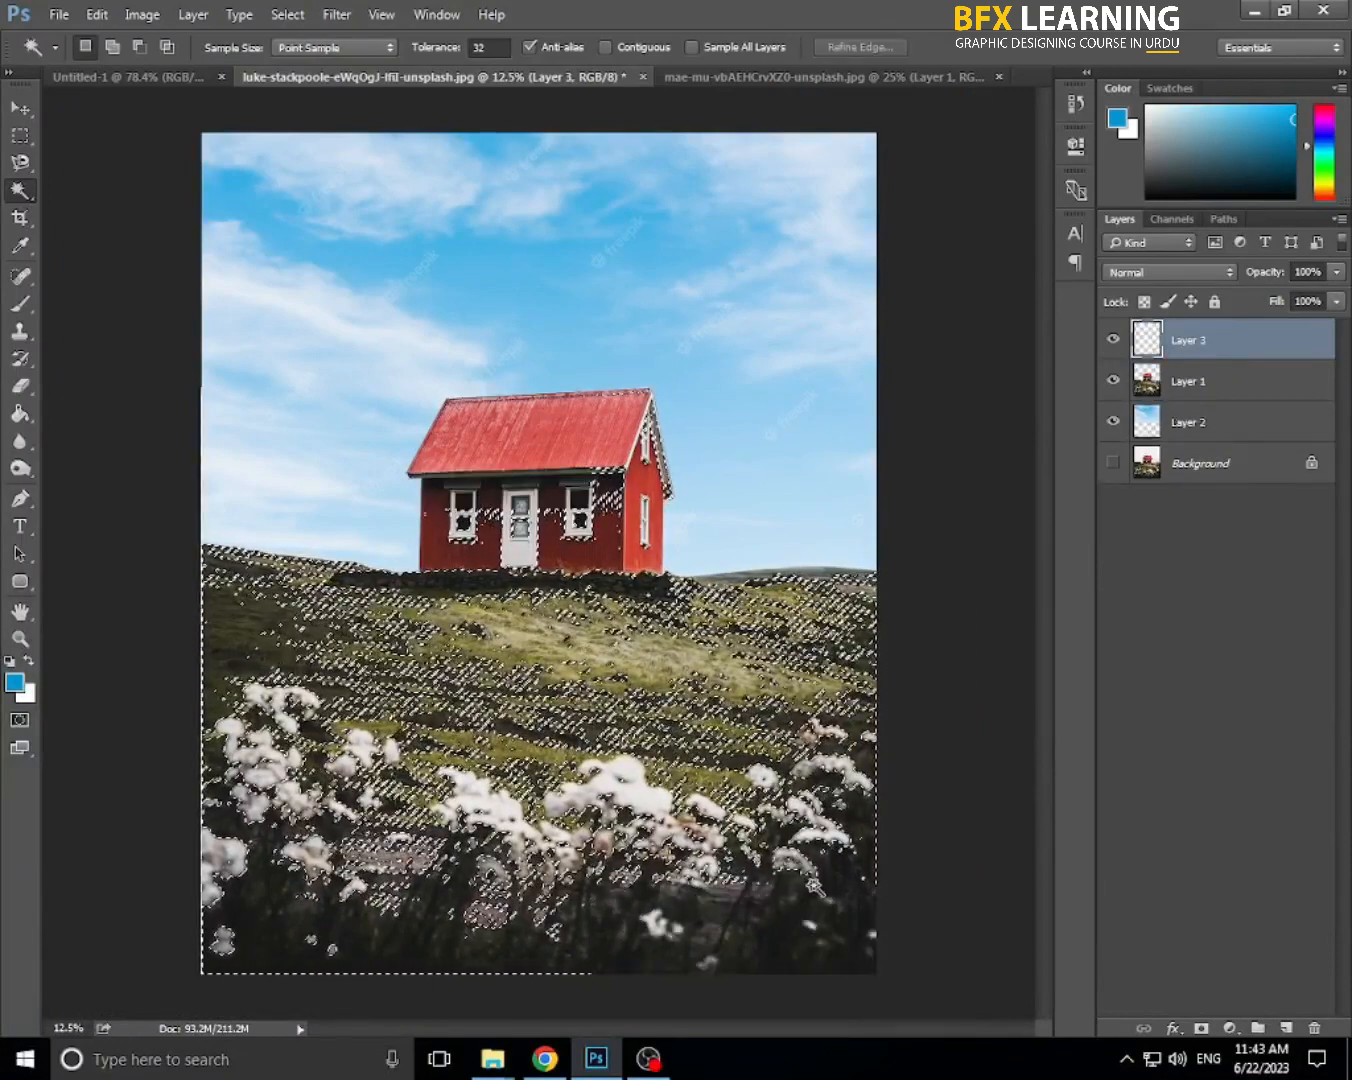
{"action": "key", "text": "ctrl+minus"}
{"action": "key", "text": "ctrl+plus"}
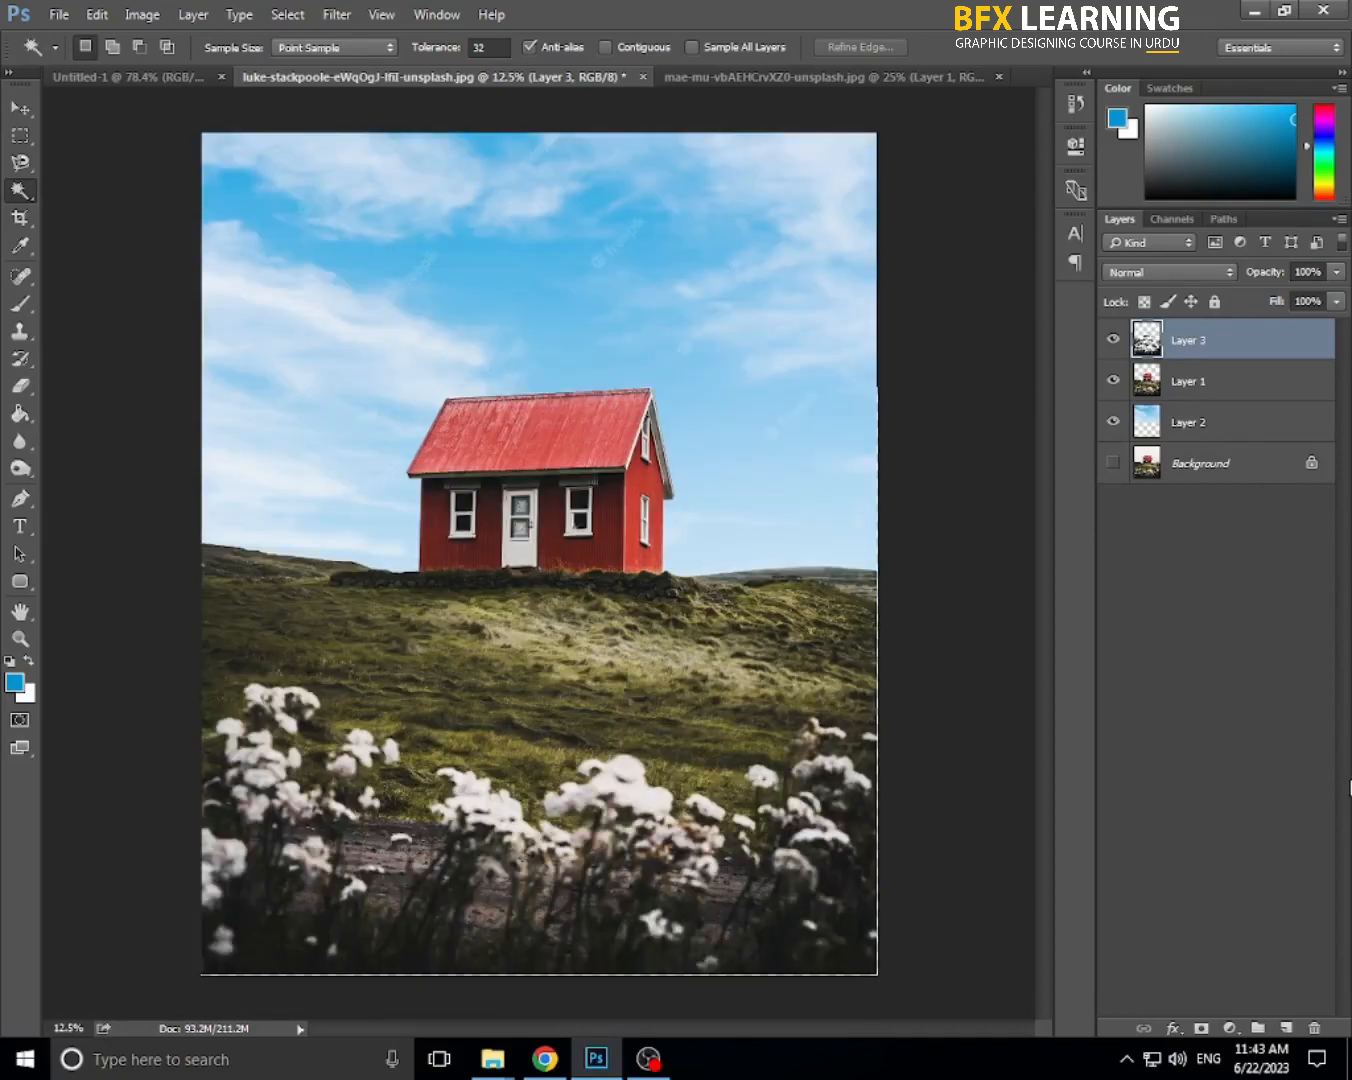
{"action": "left_click", "coordinate": [1114, 342], "text": "alt"}
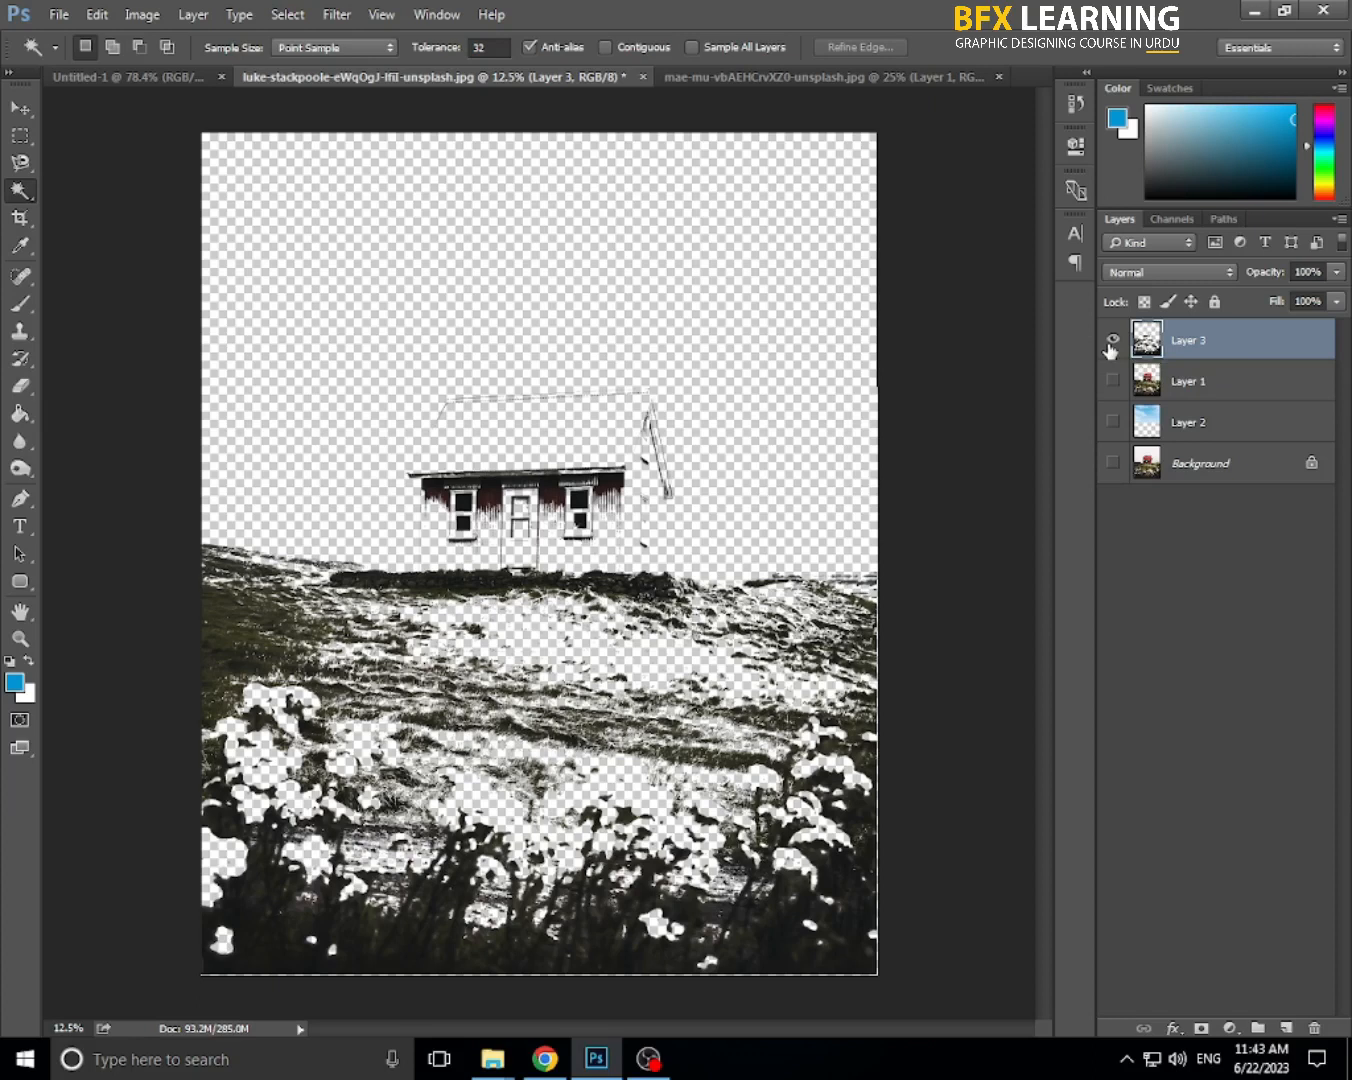
{"action": "left_click", "coordinate": [1112, 341], "text": "alt"}
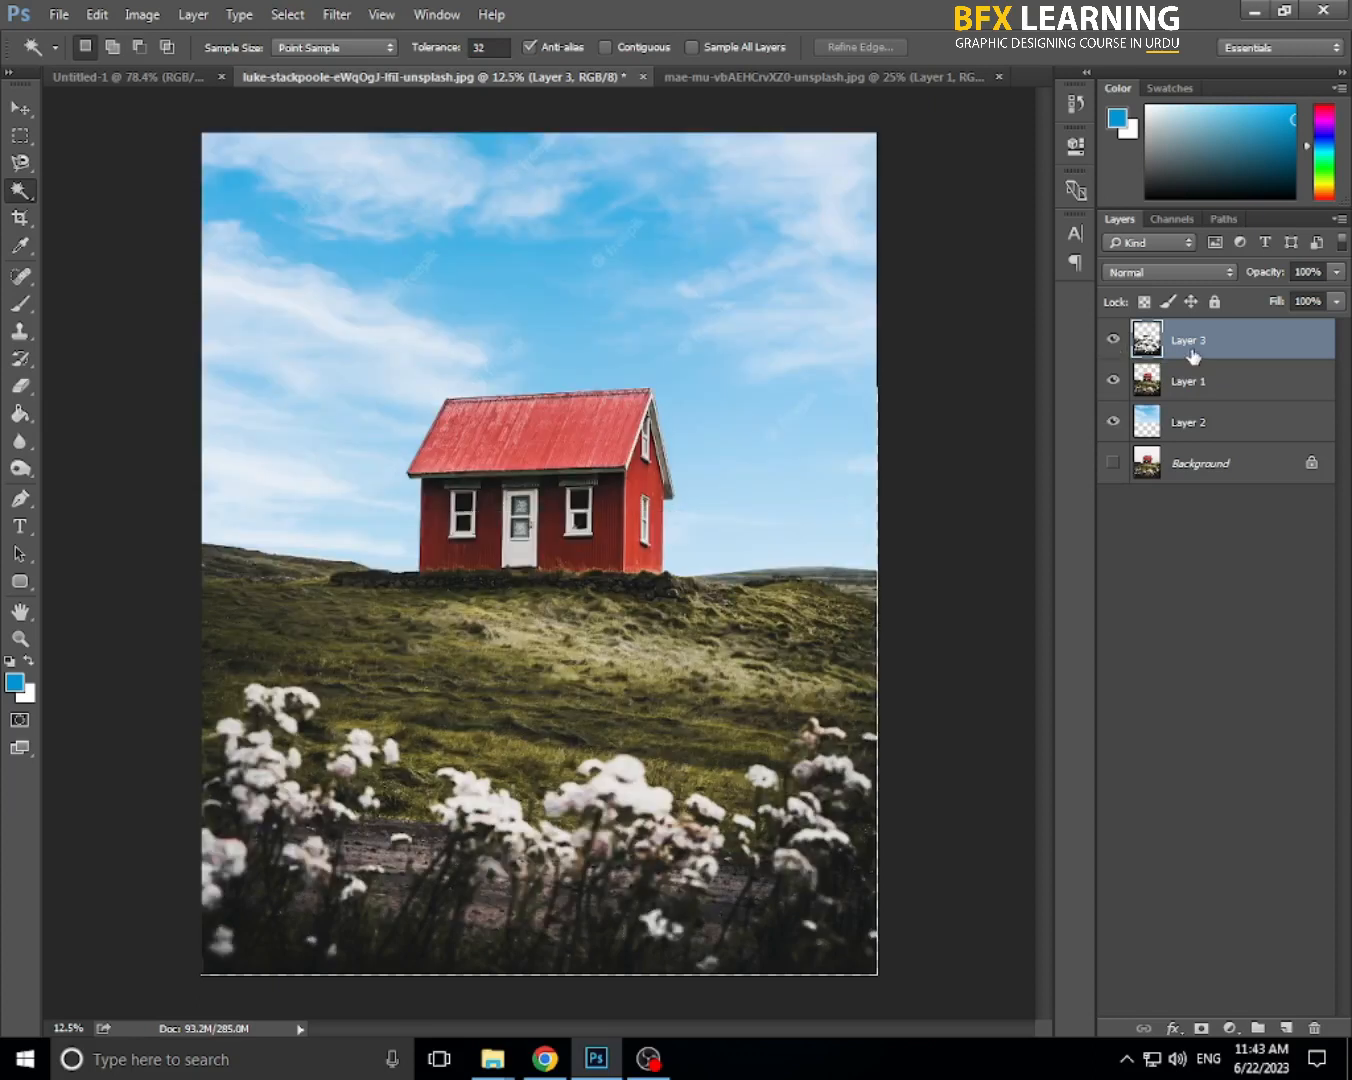
{"action": "key", "text": "Delete"}
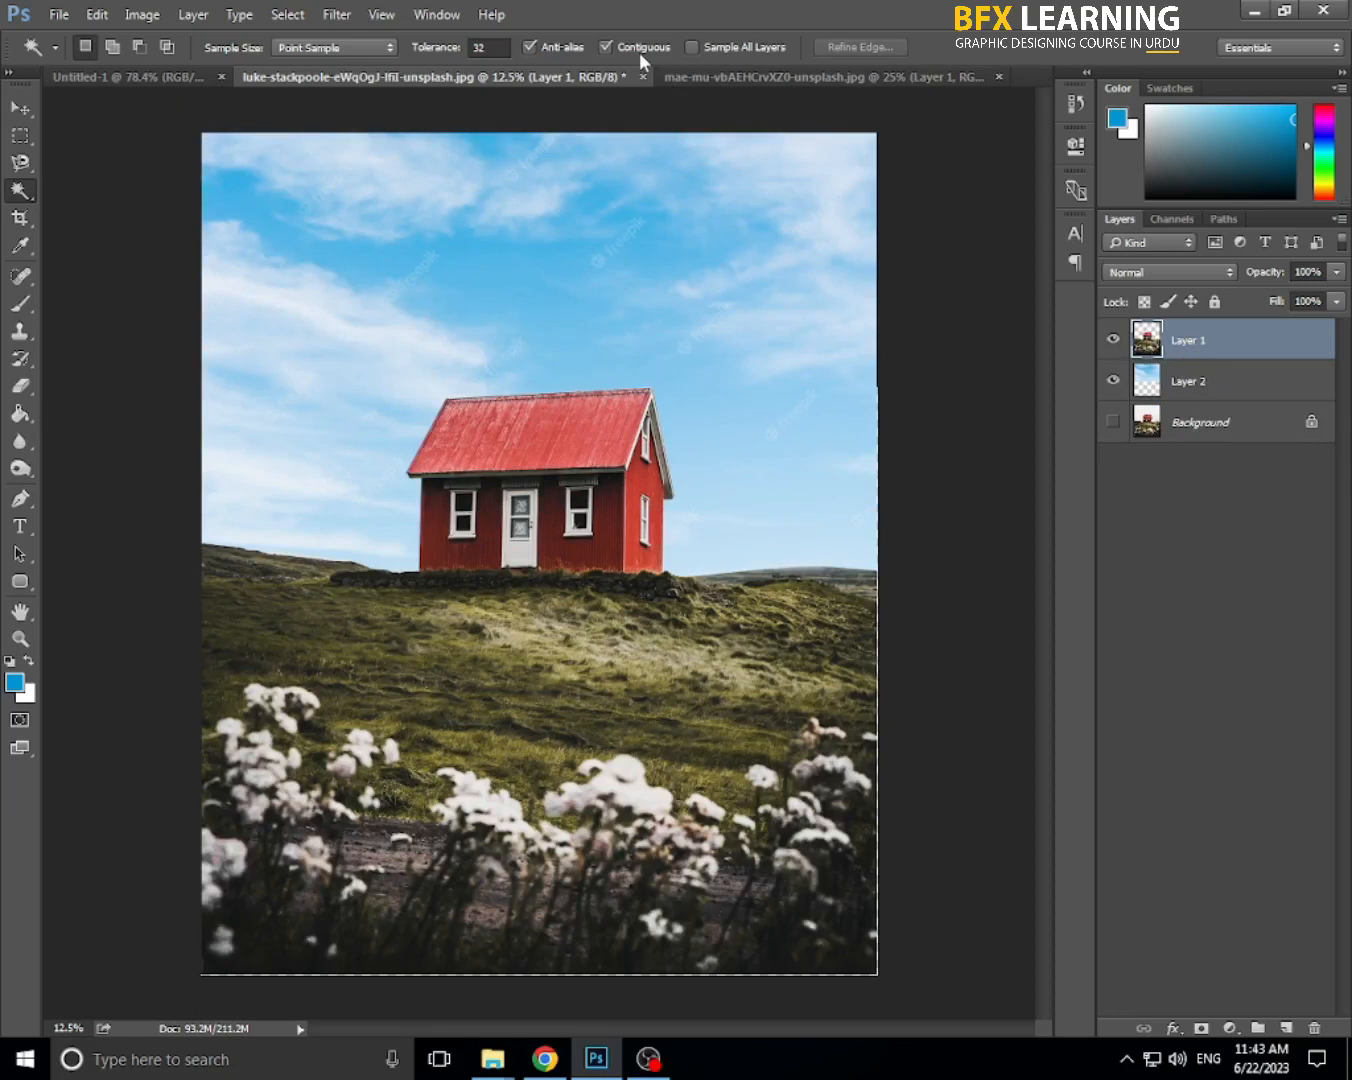
- Select the connected dark grass areas on Layer 1 with the Magic Wand in Contiguous mode, and clear the selection
{"action": "left_click", "coordinate": [574, 722]}
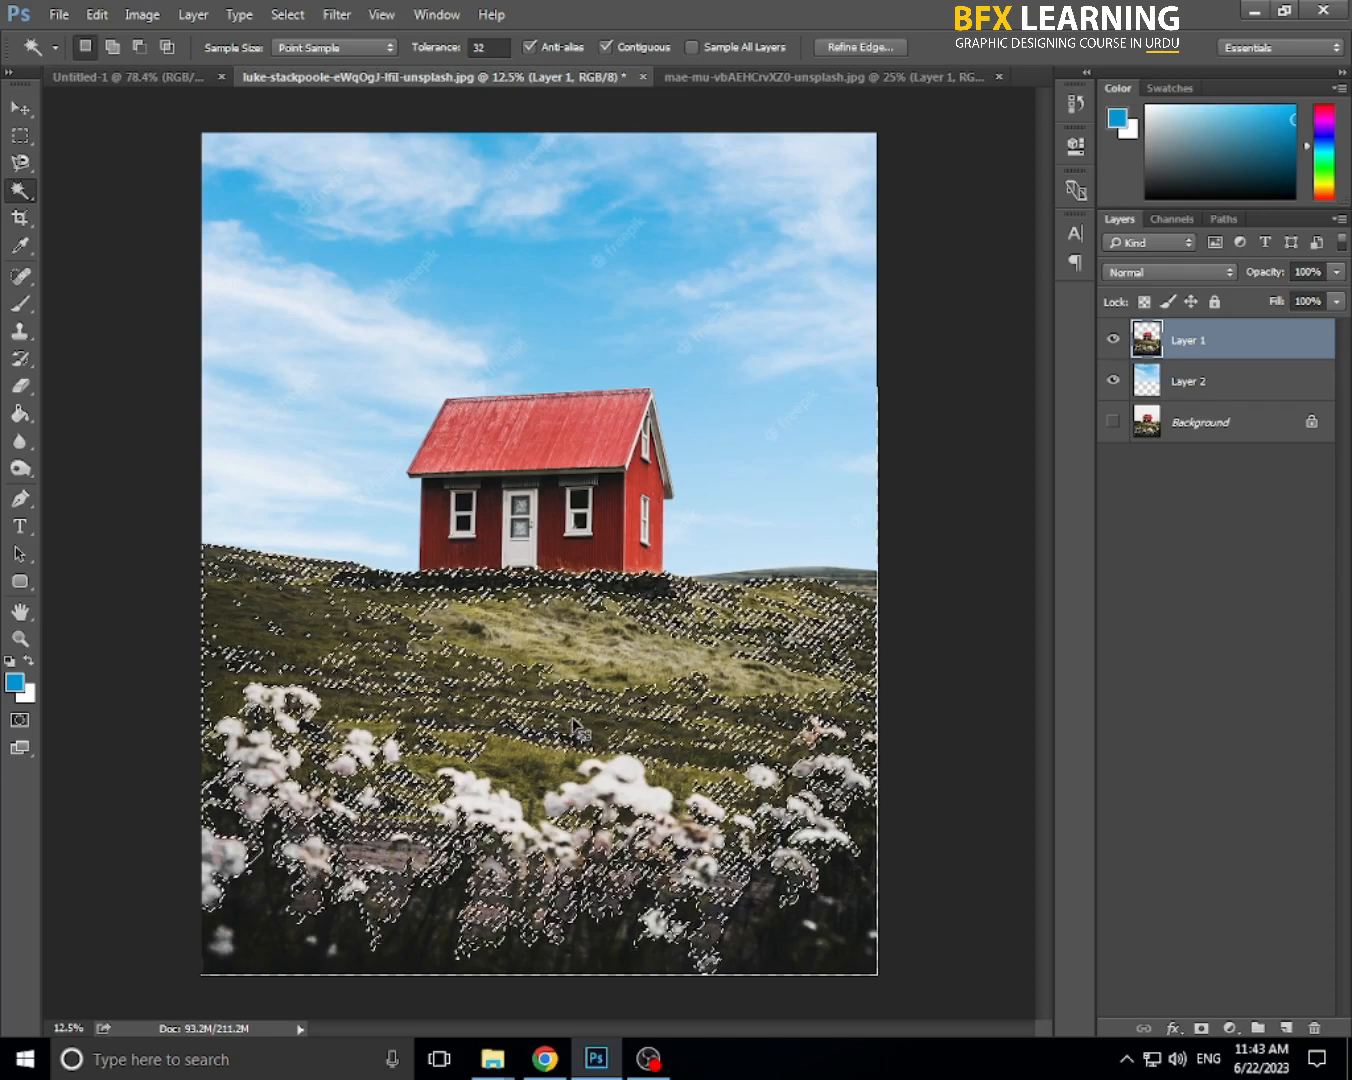
{"action": "key", "text": "ctrl+d"}
{"action": "key", "text": "ctrl+z"}
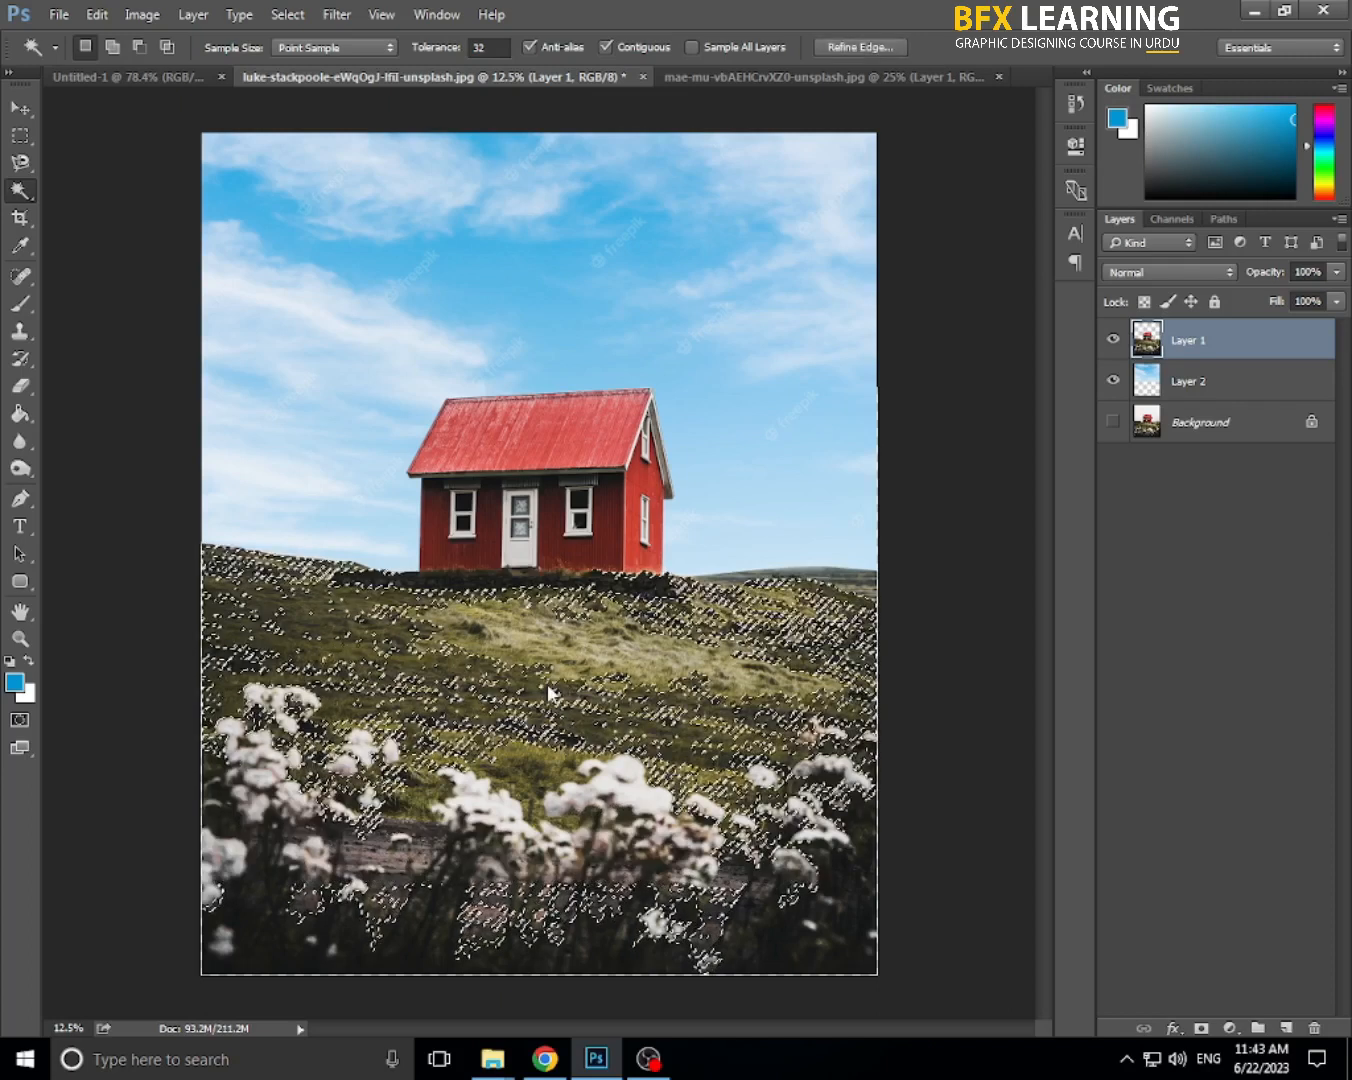
{"action": "key", "text": "ctrl+z"}
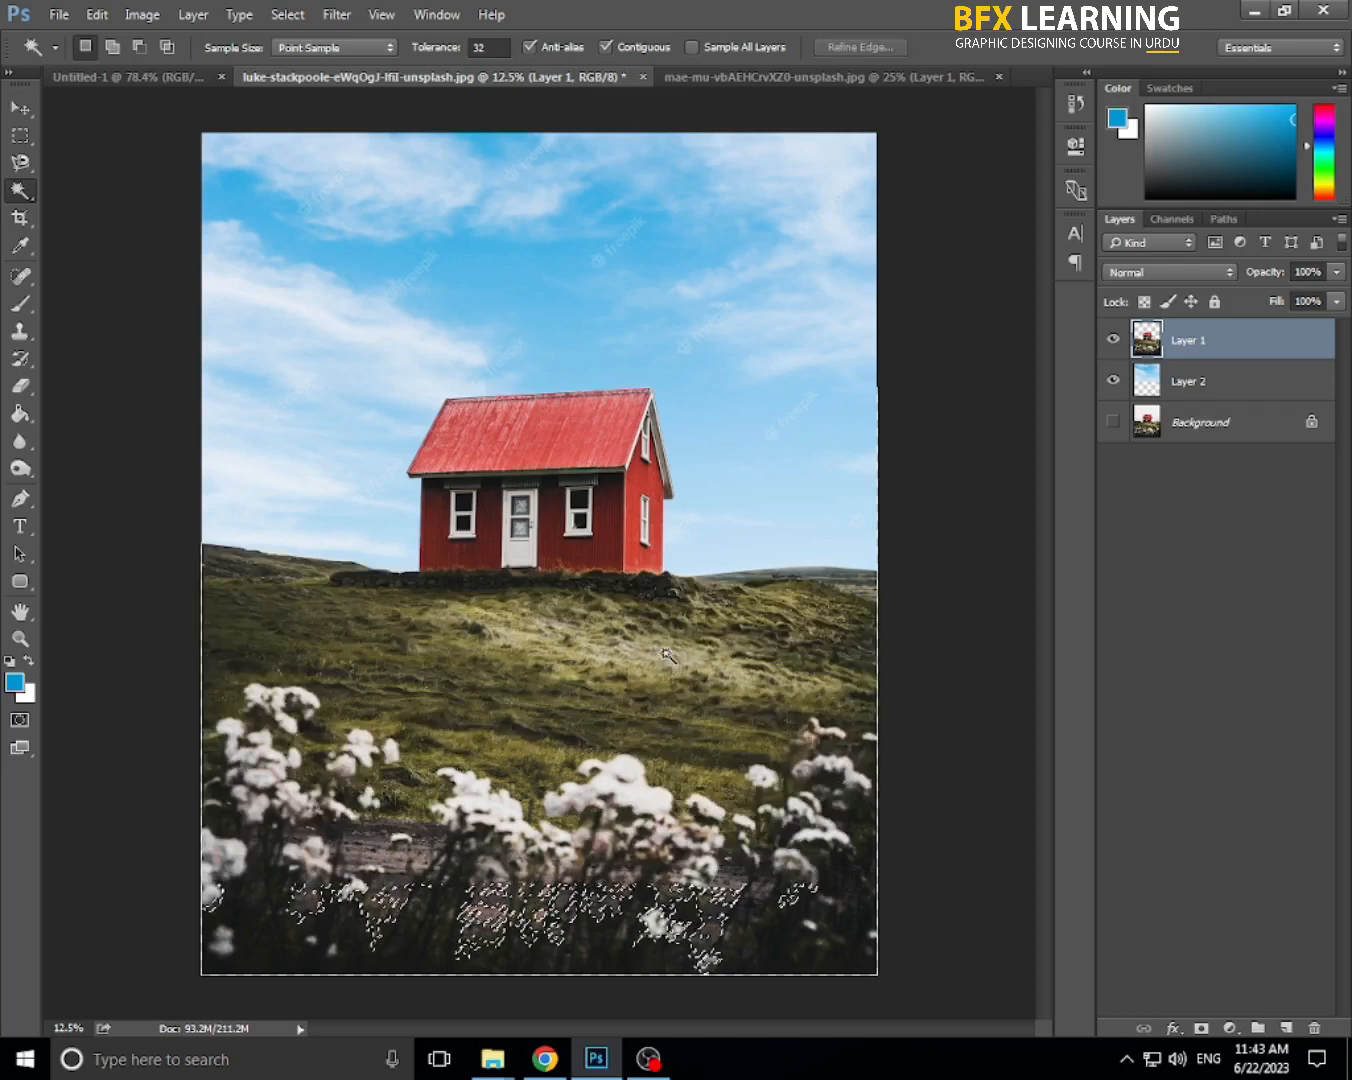
{"action": "key", "text": "ctrl+minus"}
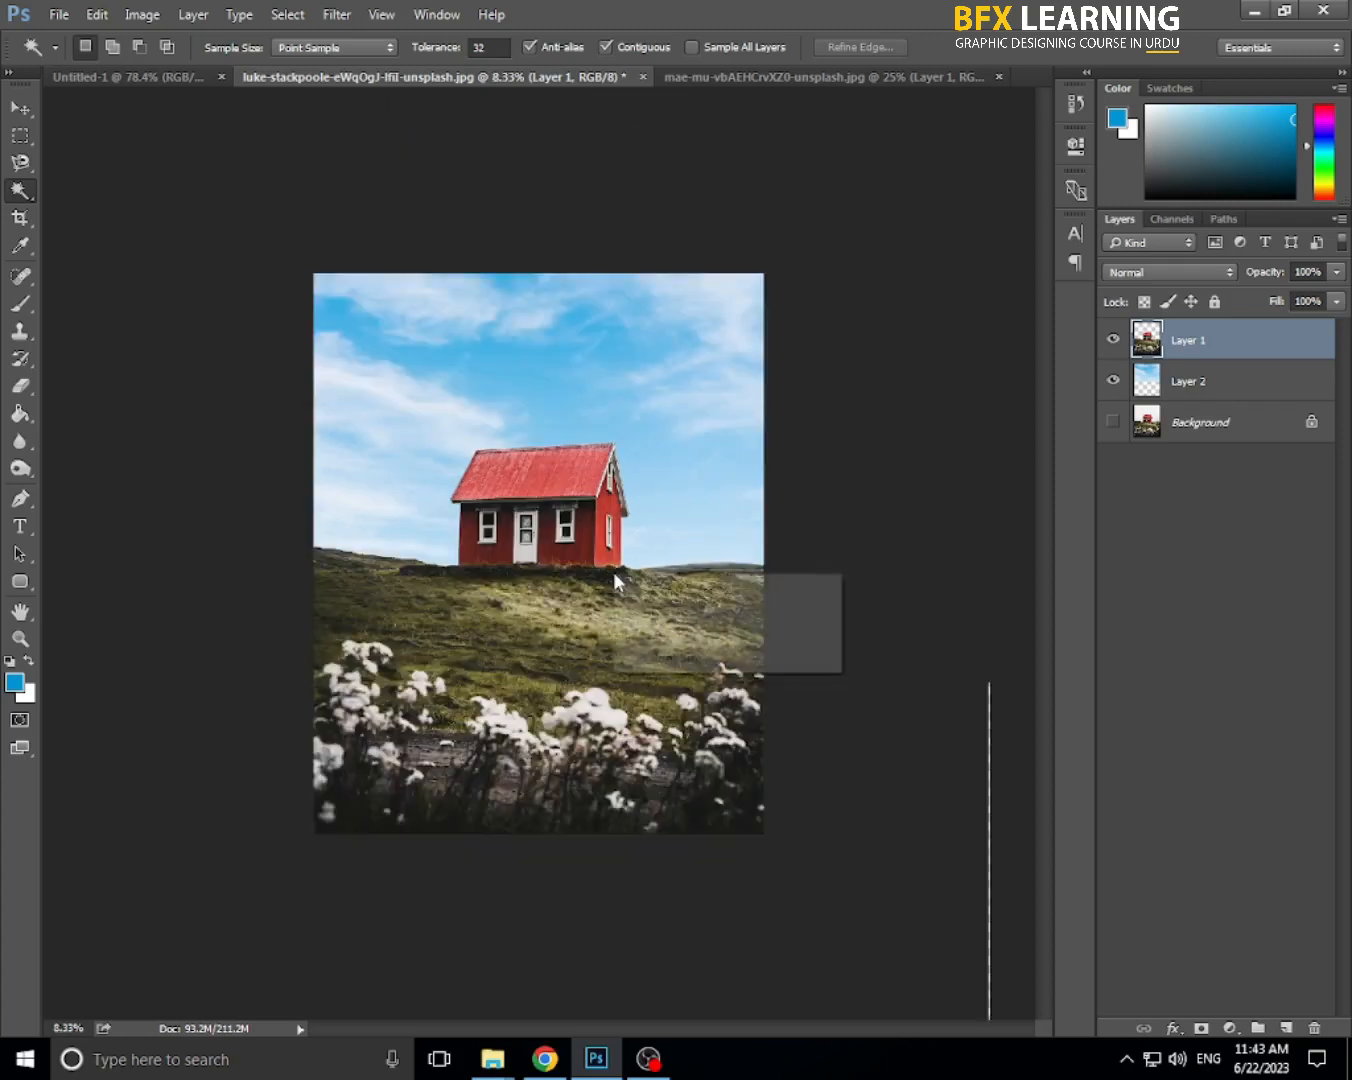
- Draw several rectangular marquee selections over different parts of the grass below the house
{"action": "key", "text": "ctrl+plus"}
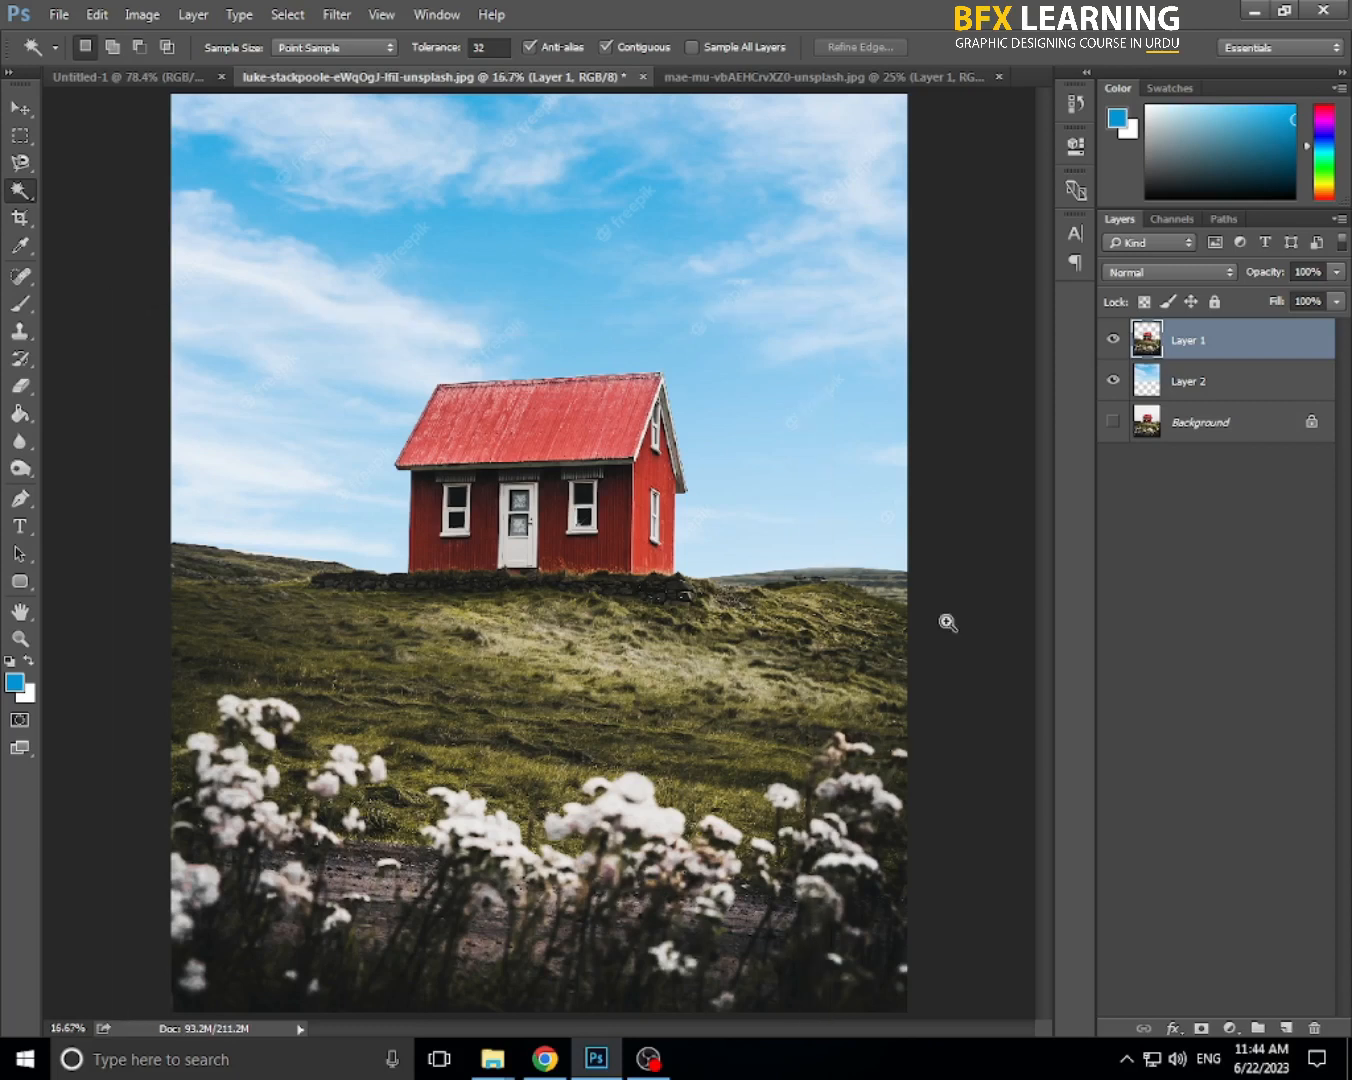
{"action": "key", "text": "ctrl+plus"}
{"action": "scroll", "coordinate": [456, 790], "scroll_direction": "up", "scroll_amount": 1}
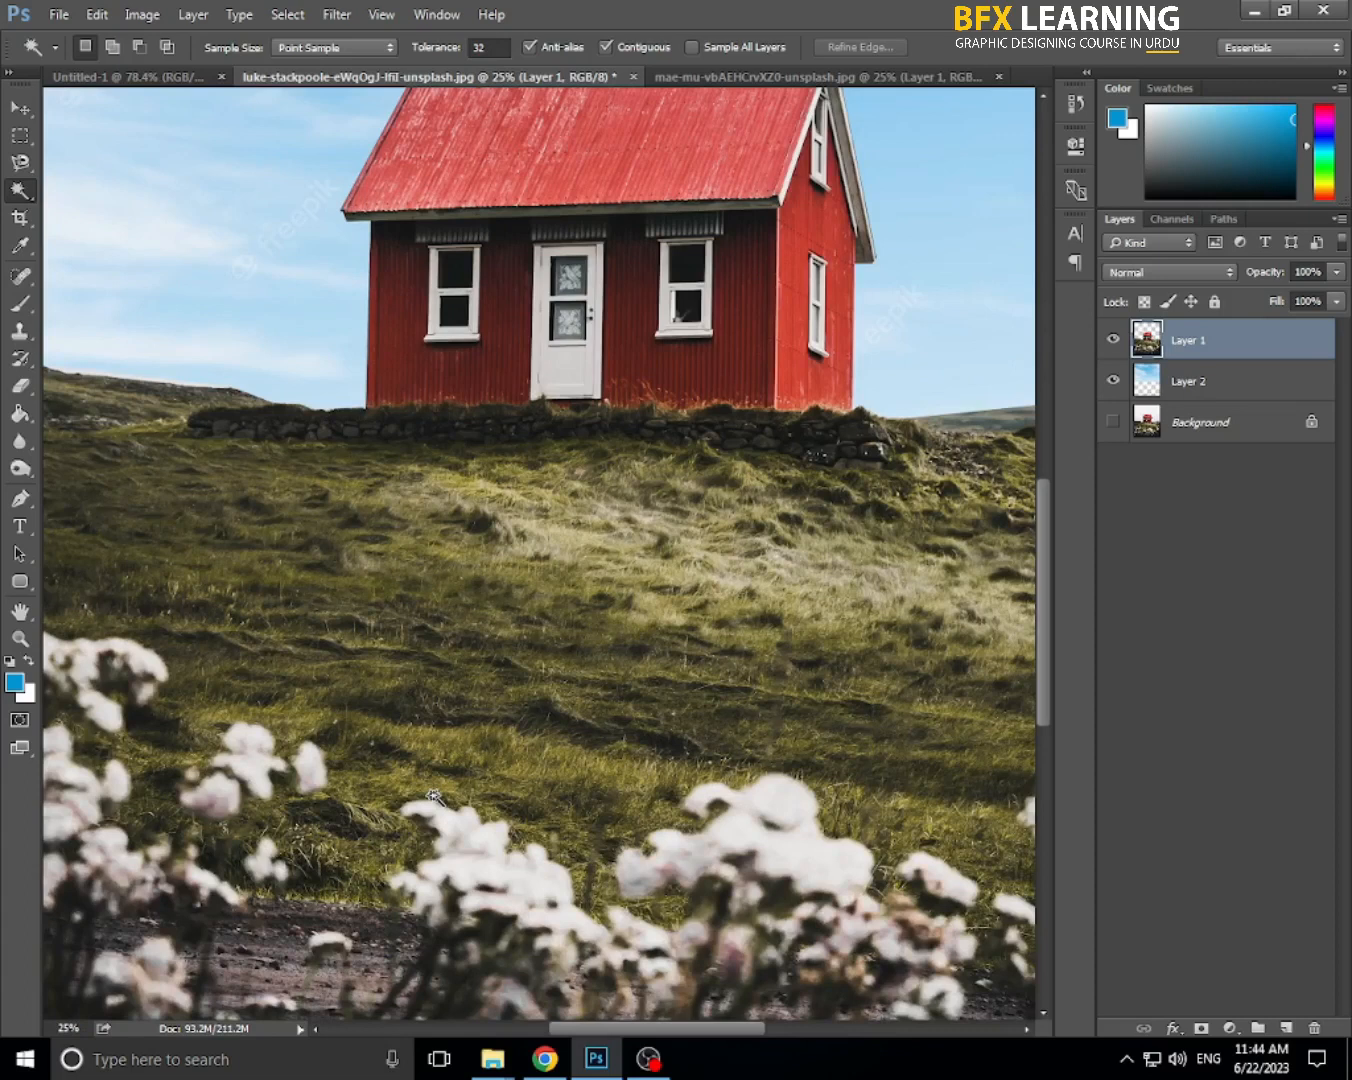
{"action": "key", "text": "m"}
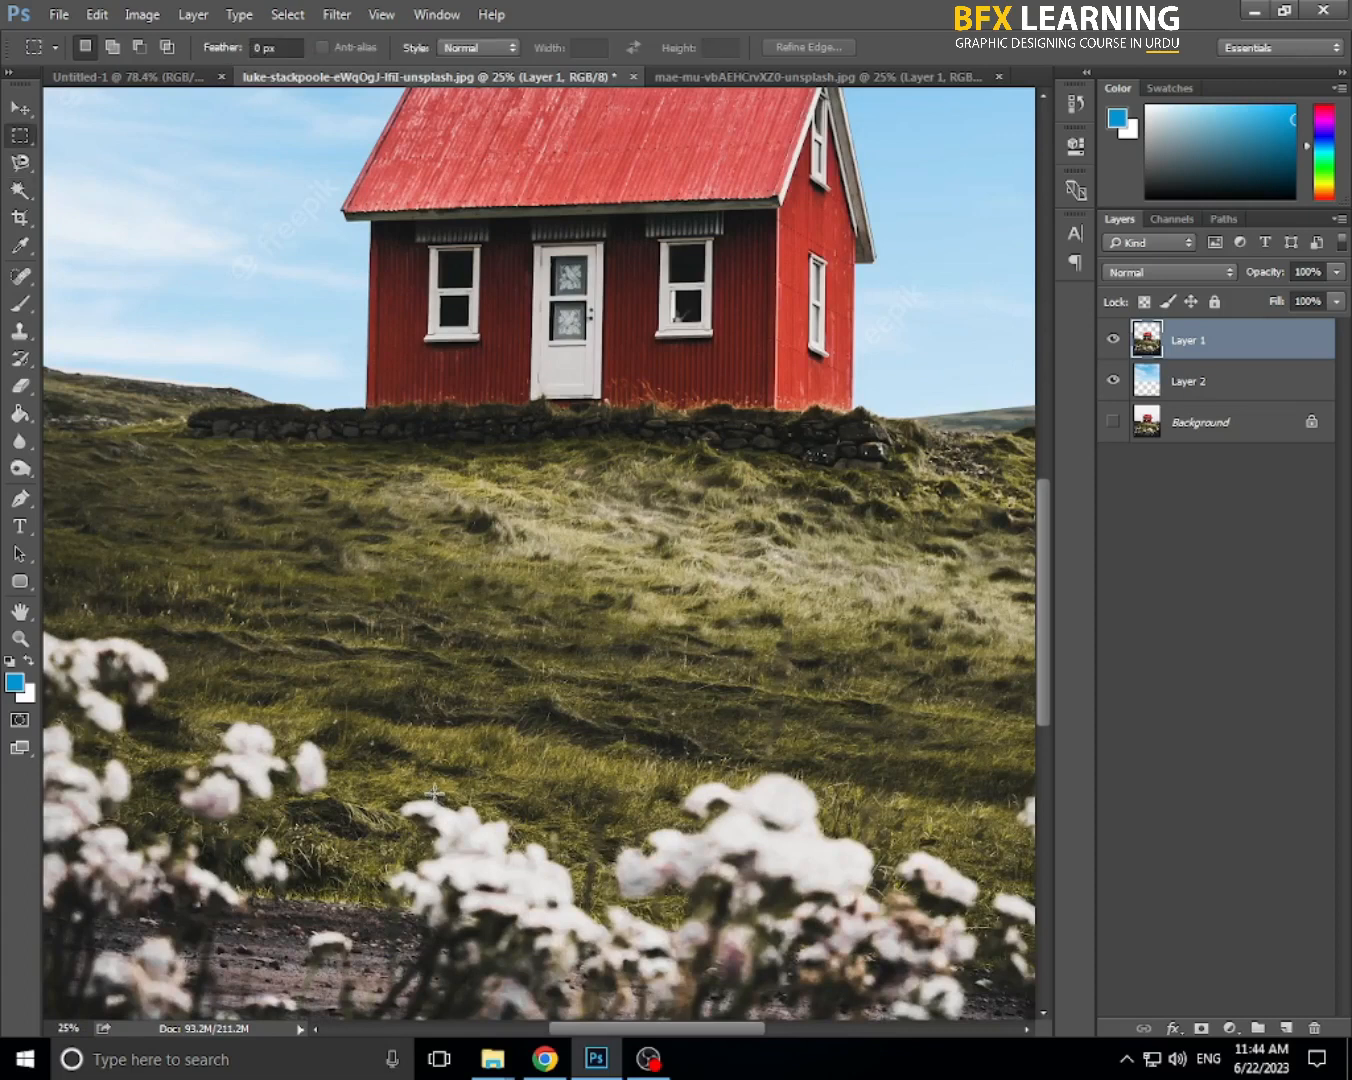
{"action": "left_click_drag", "start_coordinate": [401, 630], "coordinate": [452, 665]}
{"action": "left_click_drag", "start_coordinate": [525, 554], "coordinate": [652, 662]}
{"action": "left_click_drag", "start_coordinate": [543, 492], "coordinate": [695, 569]}
{"action": "left_click_drag", "start_coordinate": [343, 494], "coordinate": [444, 567]}
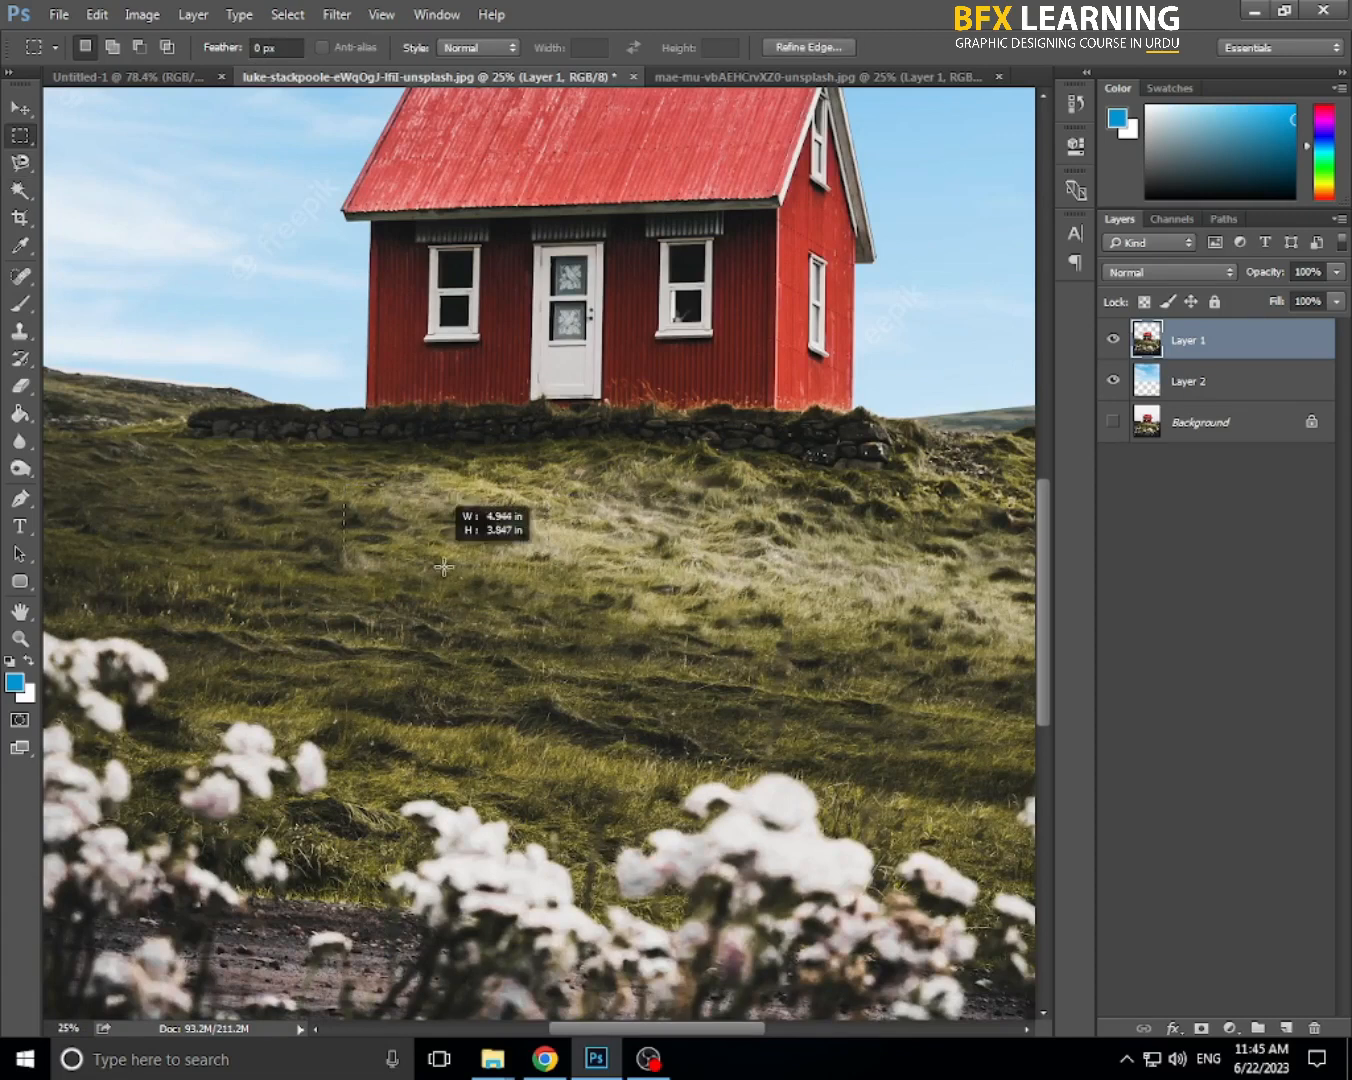
- Remove the small single white flower beside the flower clusters using a rectangular marquee selection, and undo the removal
{"action": "left_click", "coordinate": [340, 732]}
{"action": "left_click_drag", "start_coordinate": [340, 732], "coordinate": [290, 800]}
{"action": "left_click_drag", "start_coordinate": [371, 816], "coordinate": [336, 718]}
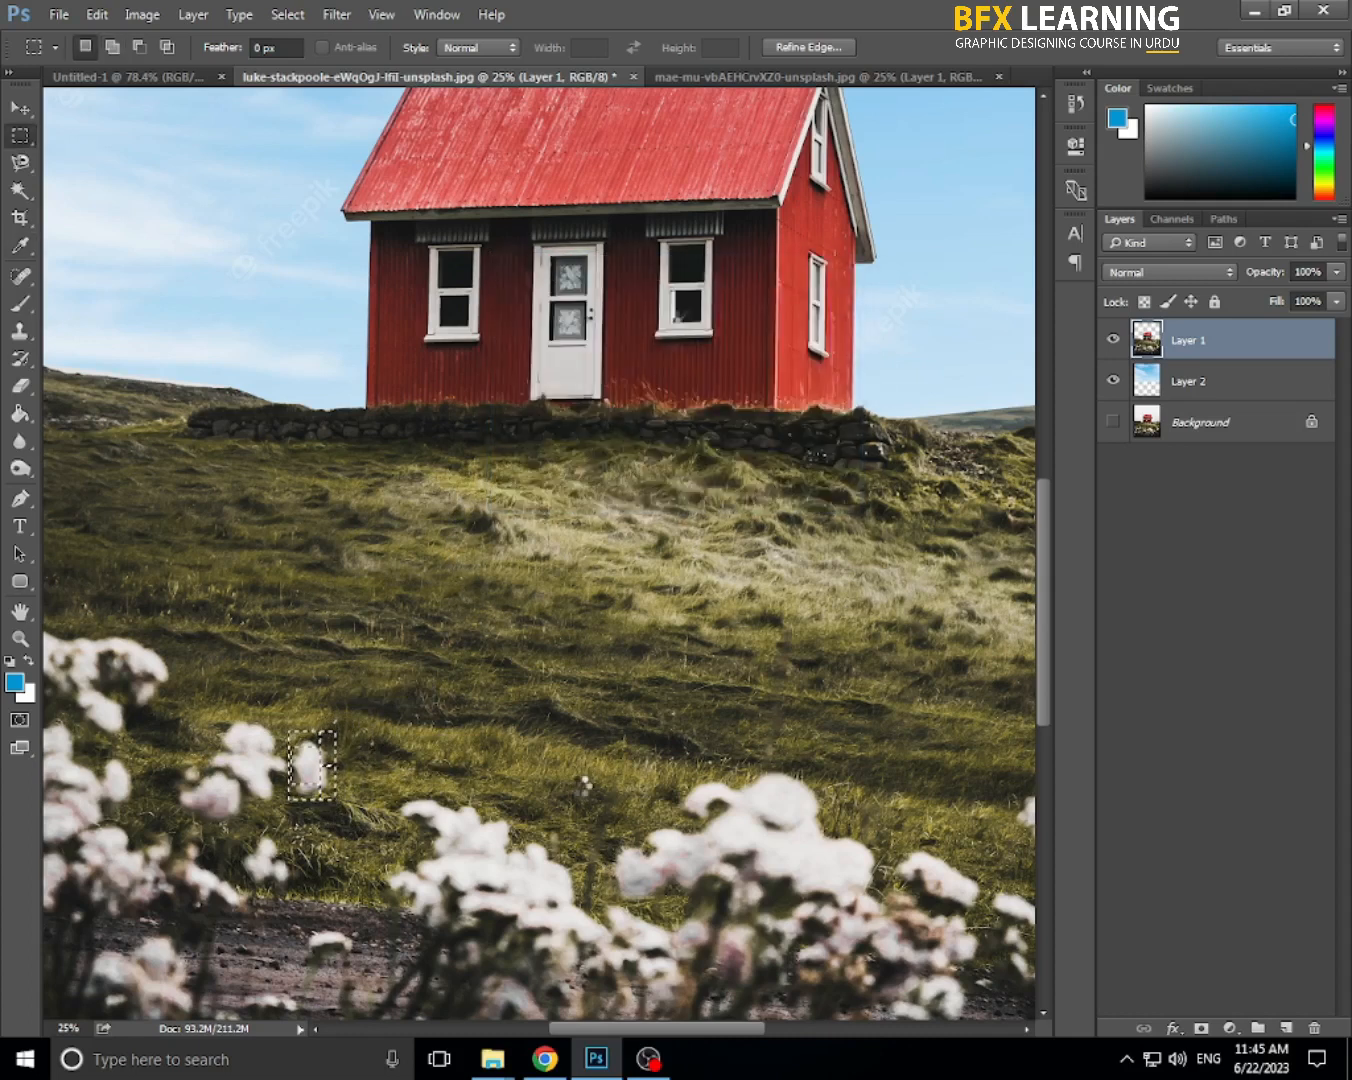
{"action": "key", "text": "Delete"}
{"action": "key", "text": "ctrl+d"}
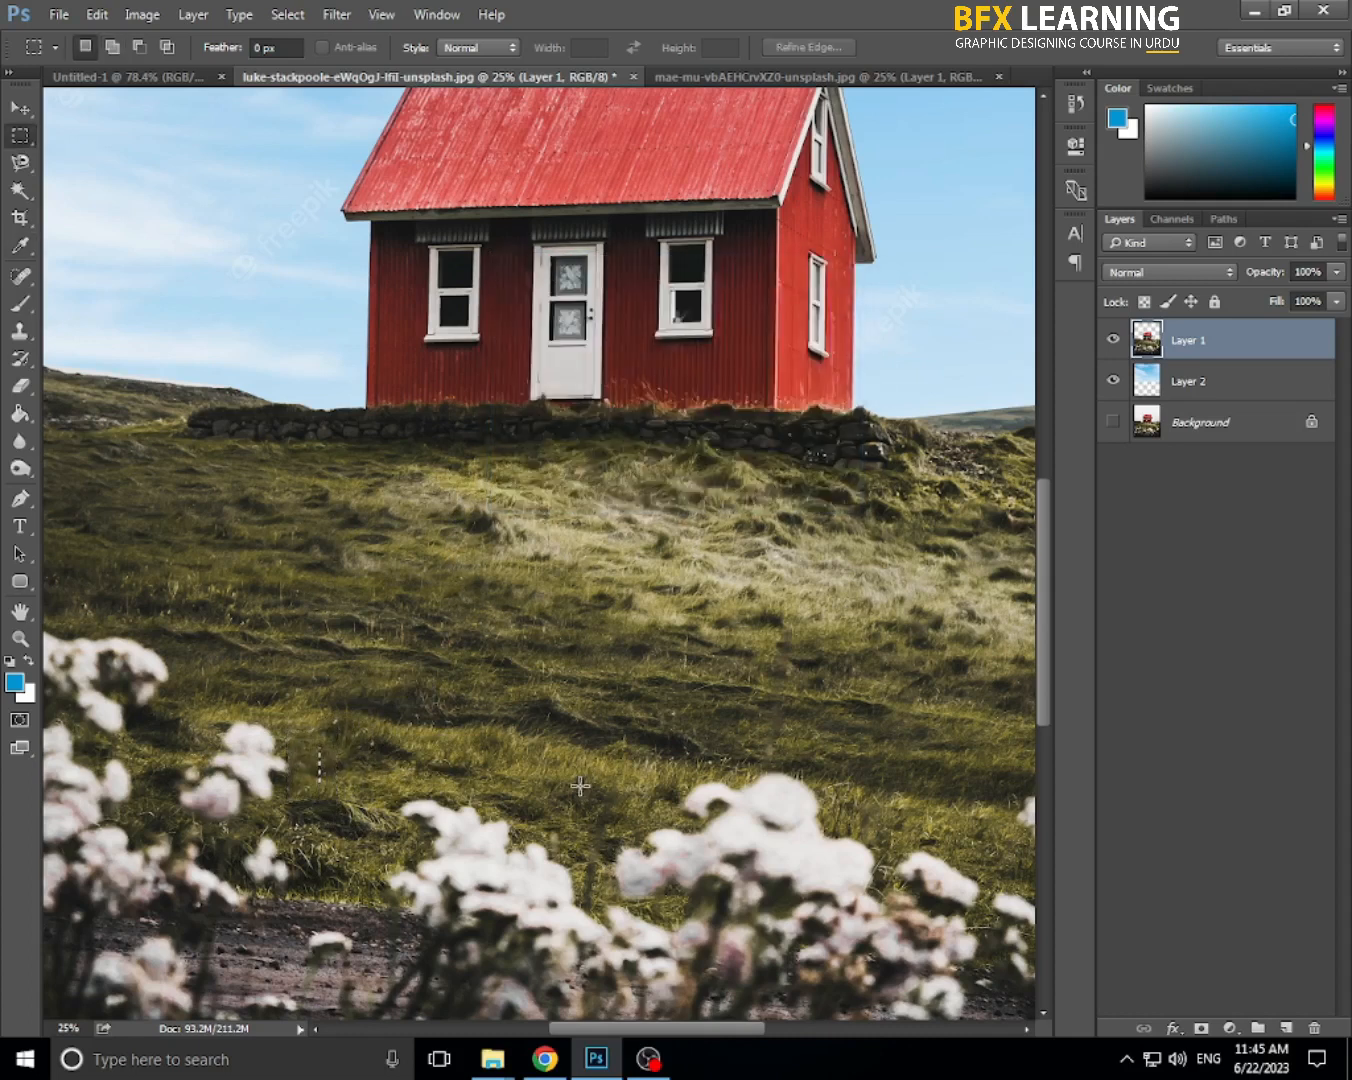
{"action": "key", "text": "ctrl+minus"}
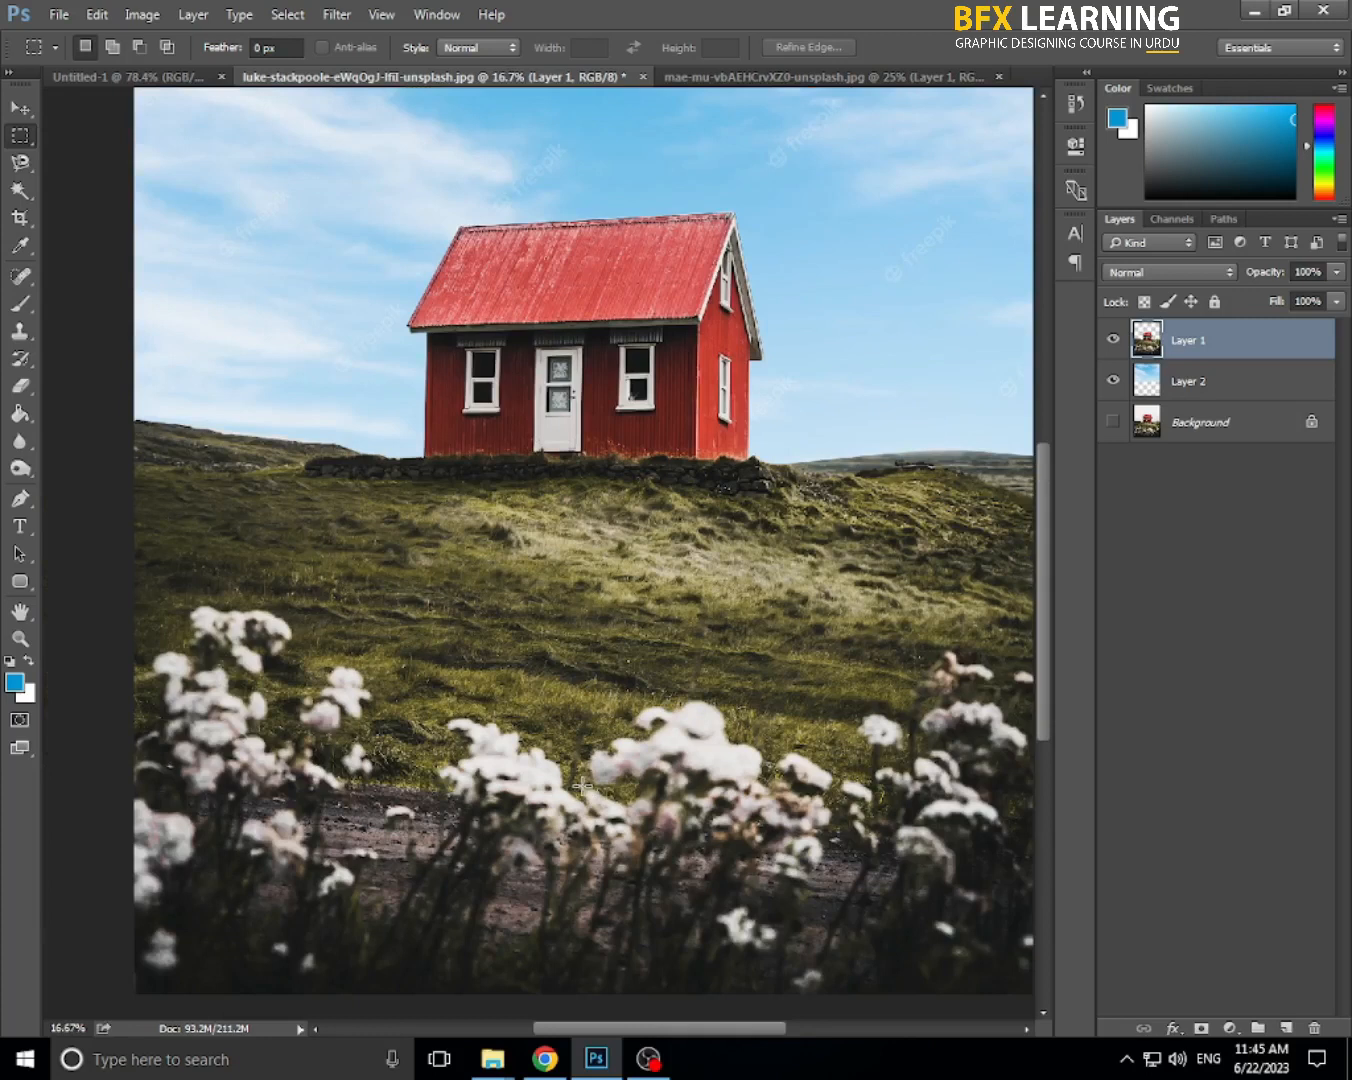
{"action": "key", "text": "ctrl+shift+d"}
{"action": "key", "text": "ctrl+d"}
- Trace around the small white flowers and the grass beside them with the Magnetic Lasso, and clear the selection
{"action": "scroll", "coordinate": [382, 691], "scroll_direction": "up", "scroll_amount": 2}
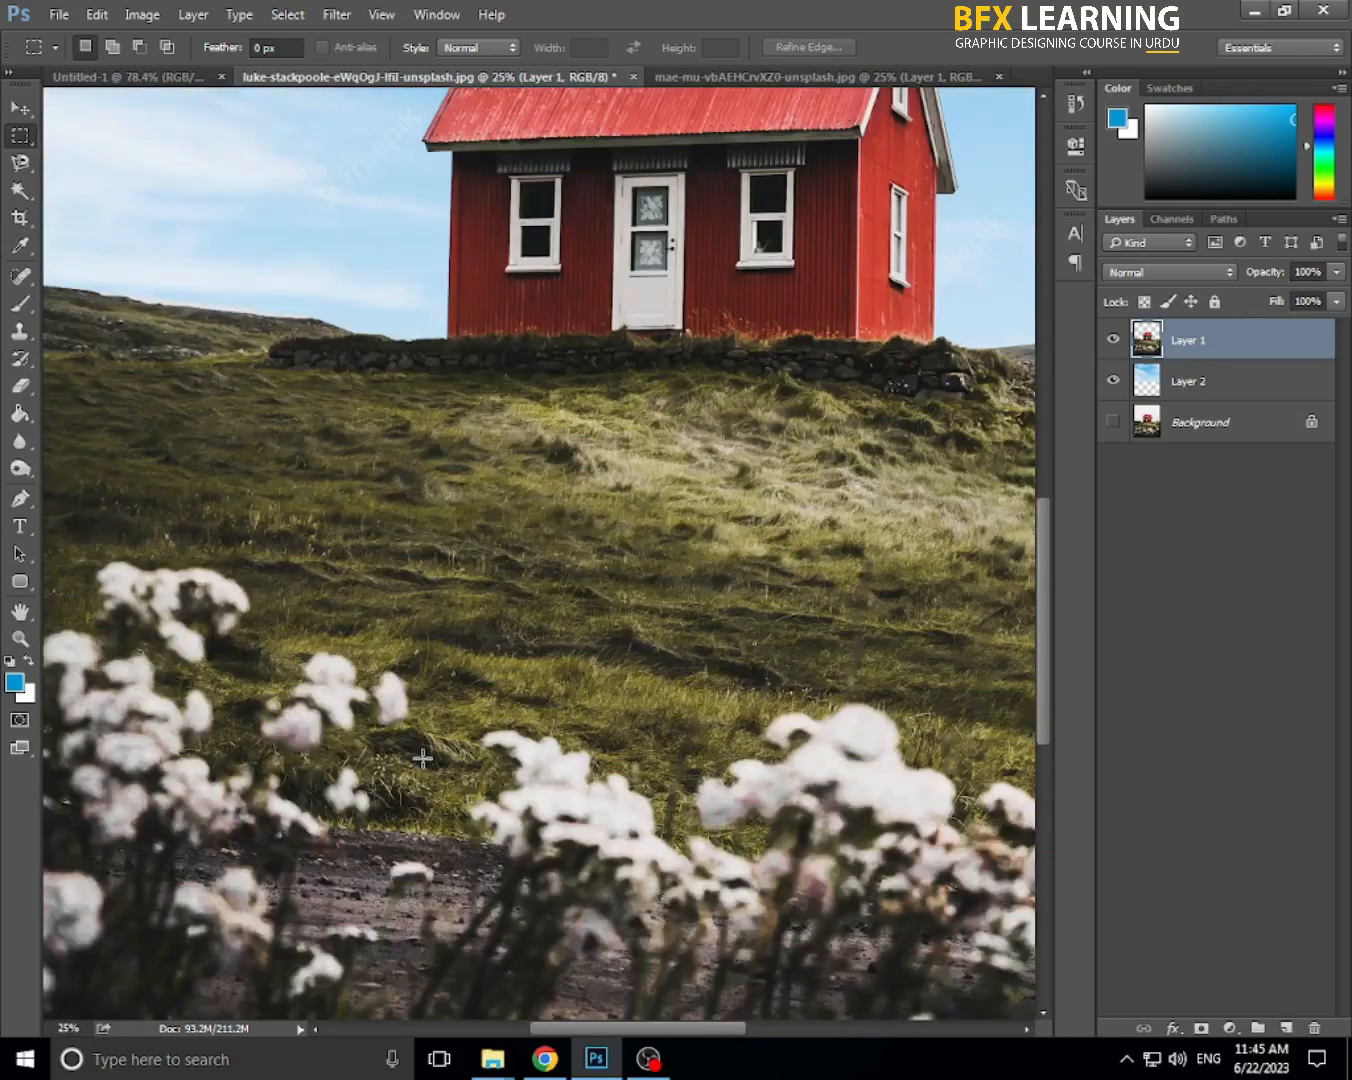
{"action": "key", "text": "l"}
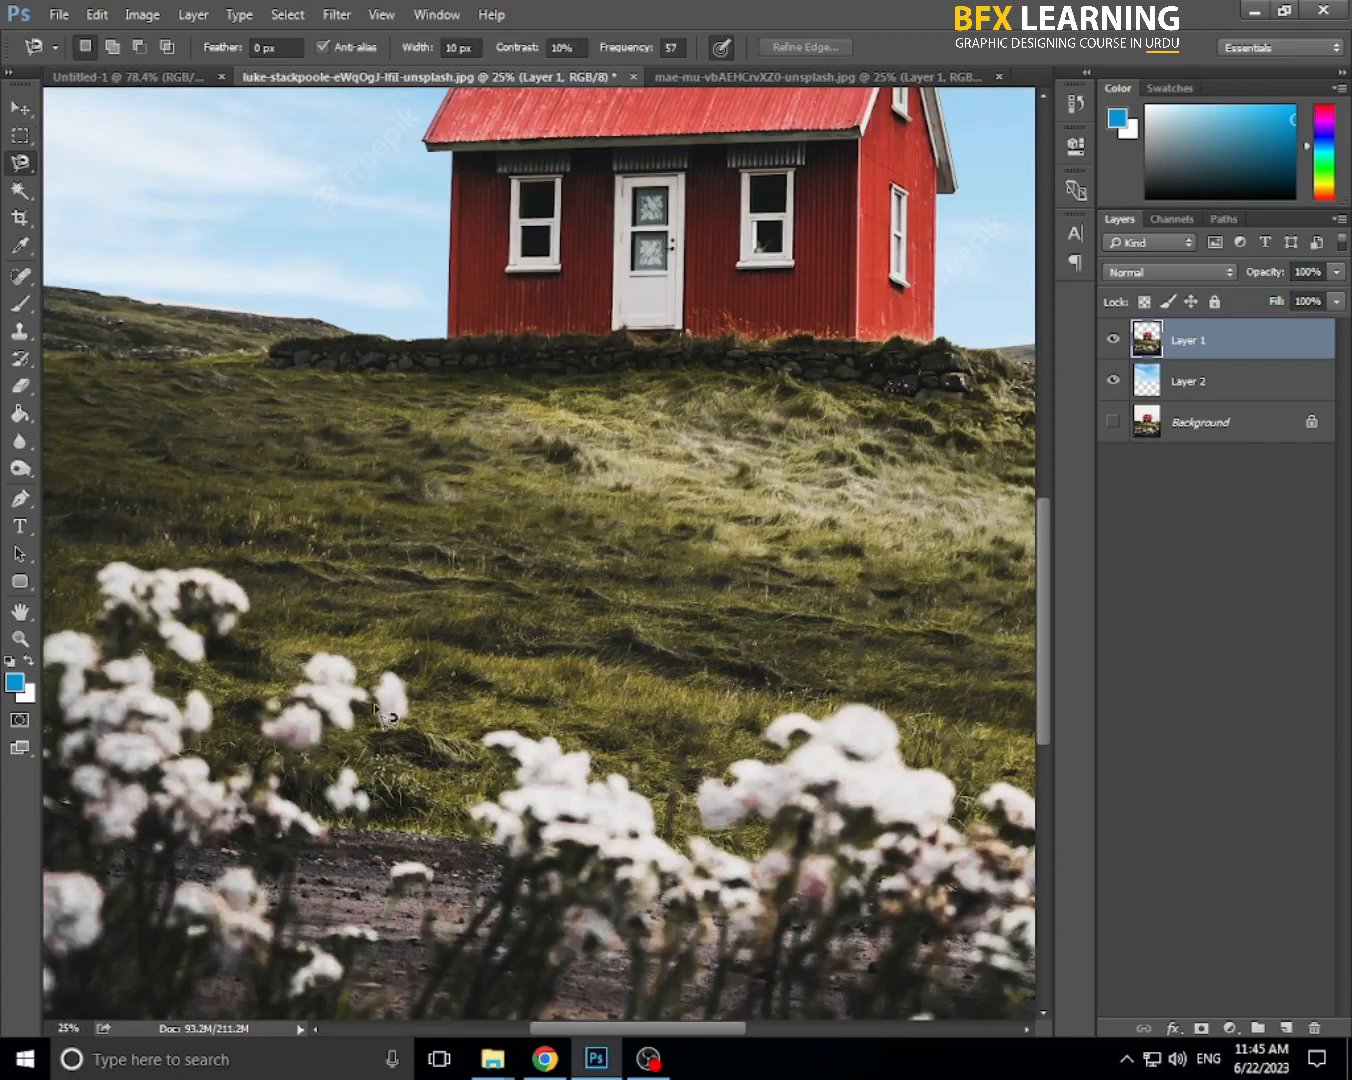
{"action": "left_click", "coordinate": [374, 659]}
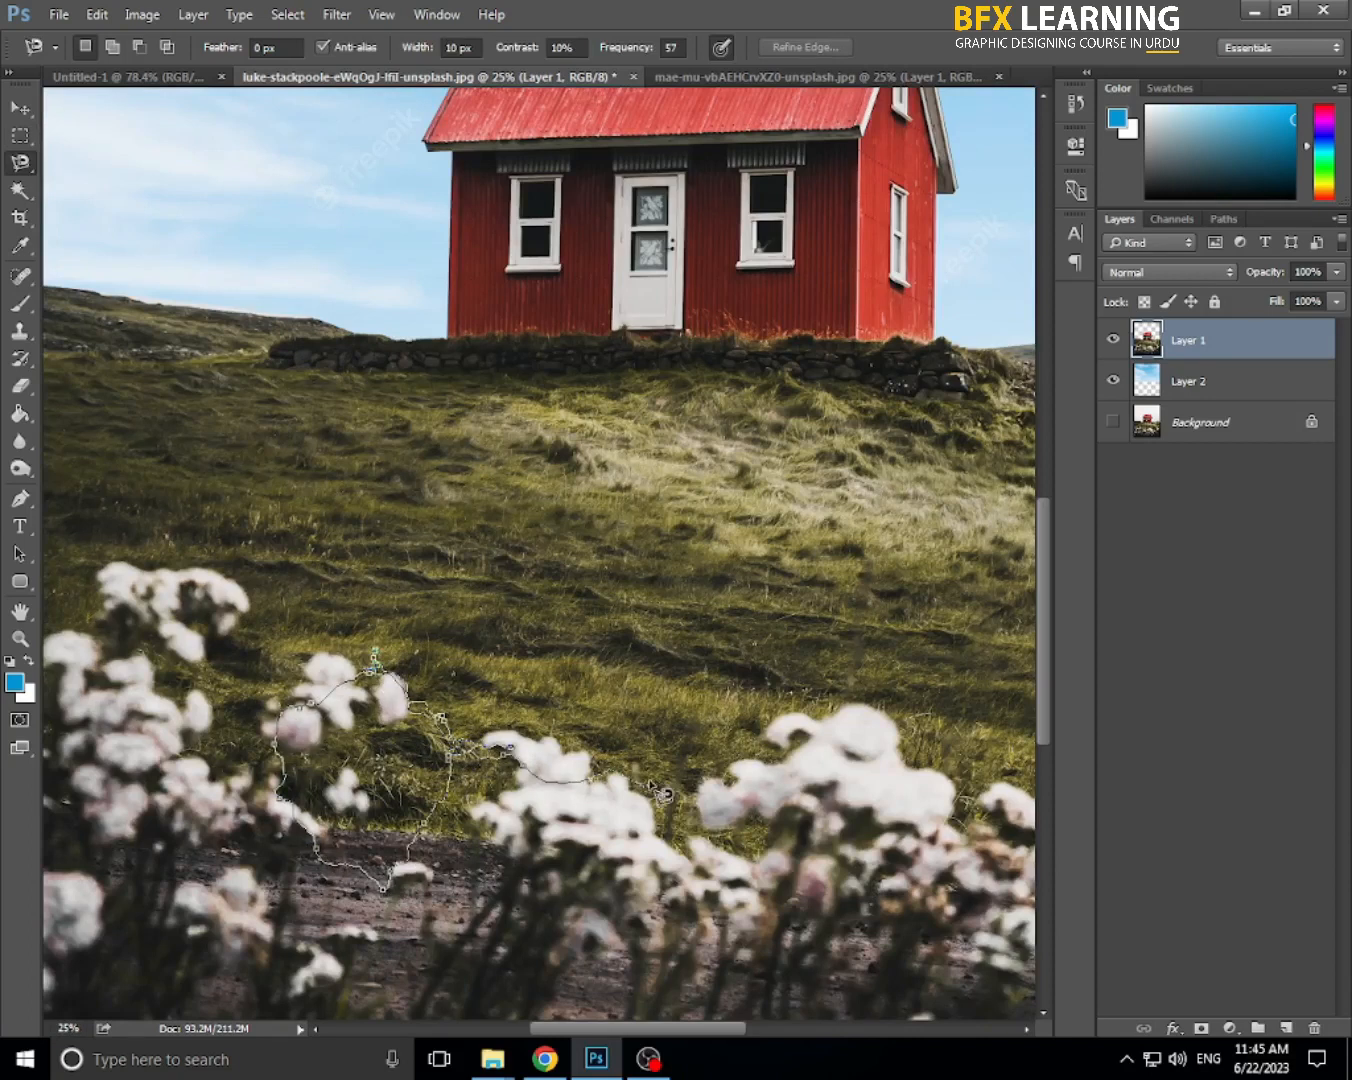
{"action": "double_click", "coordinate": [663, 793]}
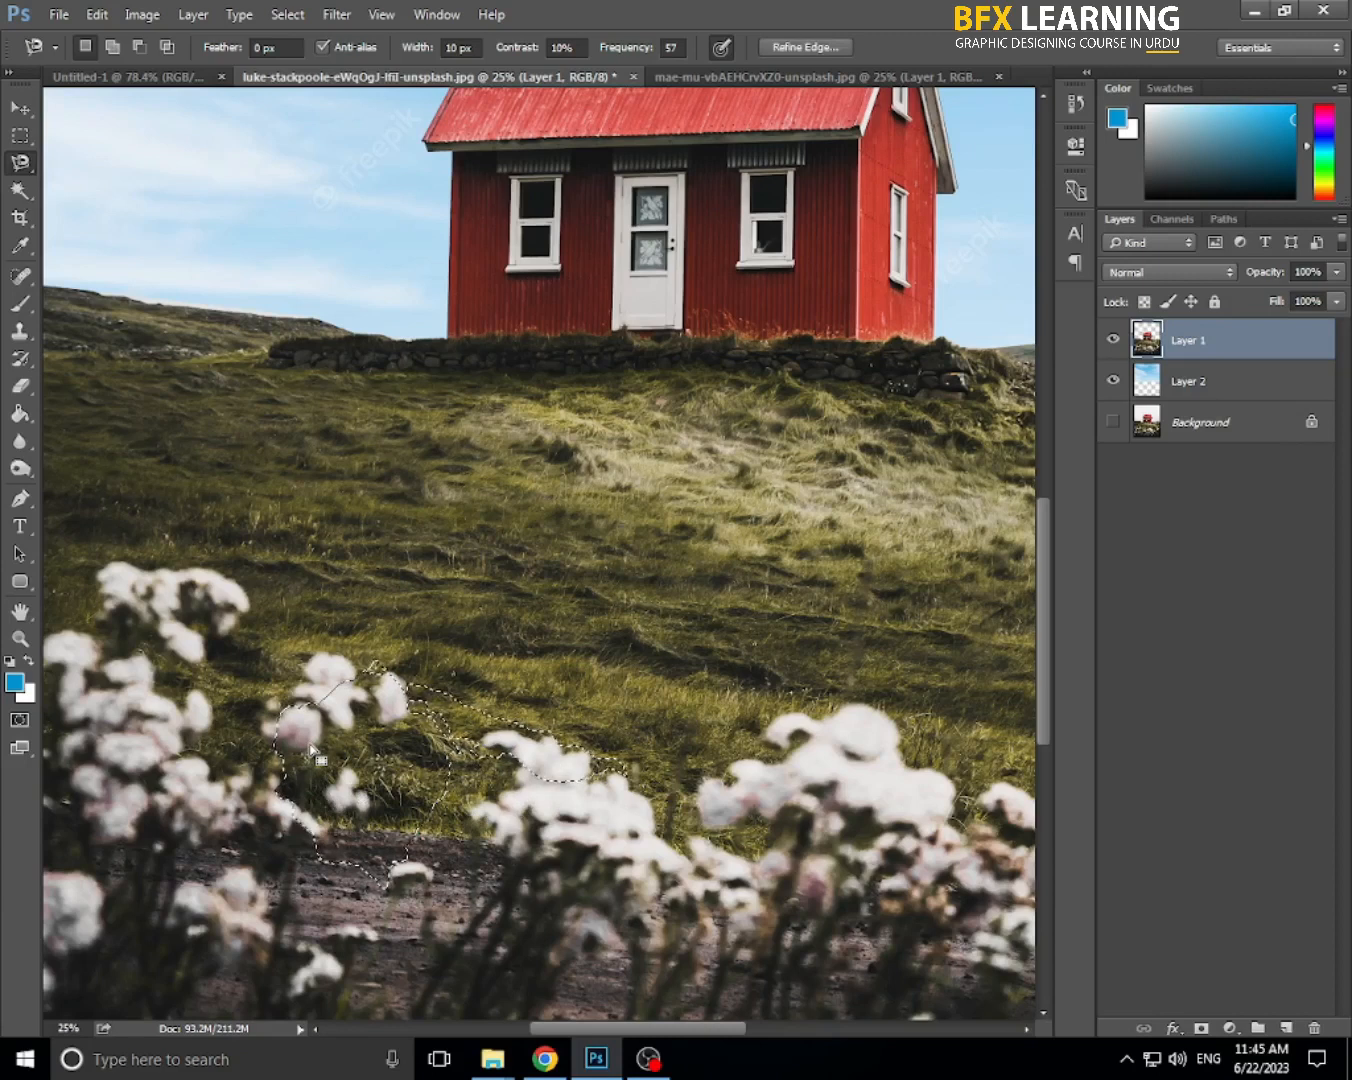
{"action": "key", "text": "ctrl+d"}
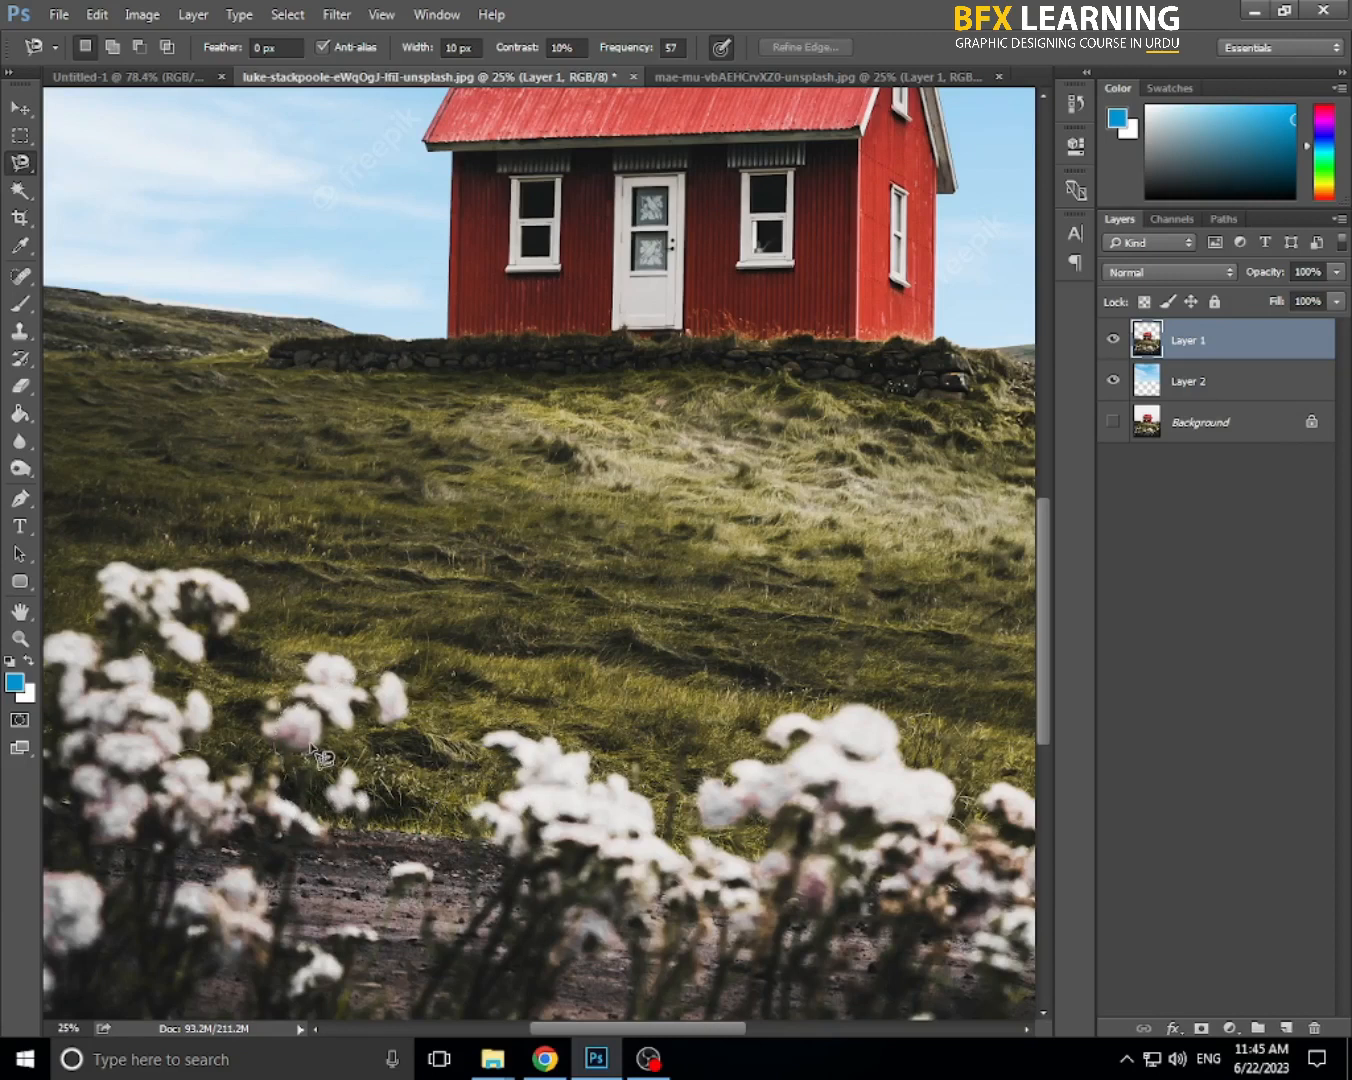
{"action": "left_click", "coordinate": [19, 107]}
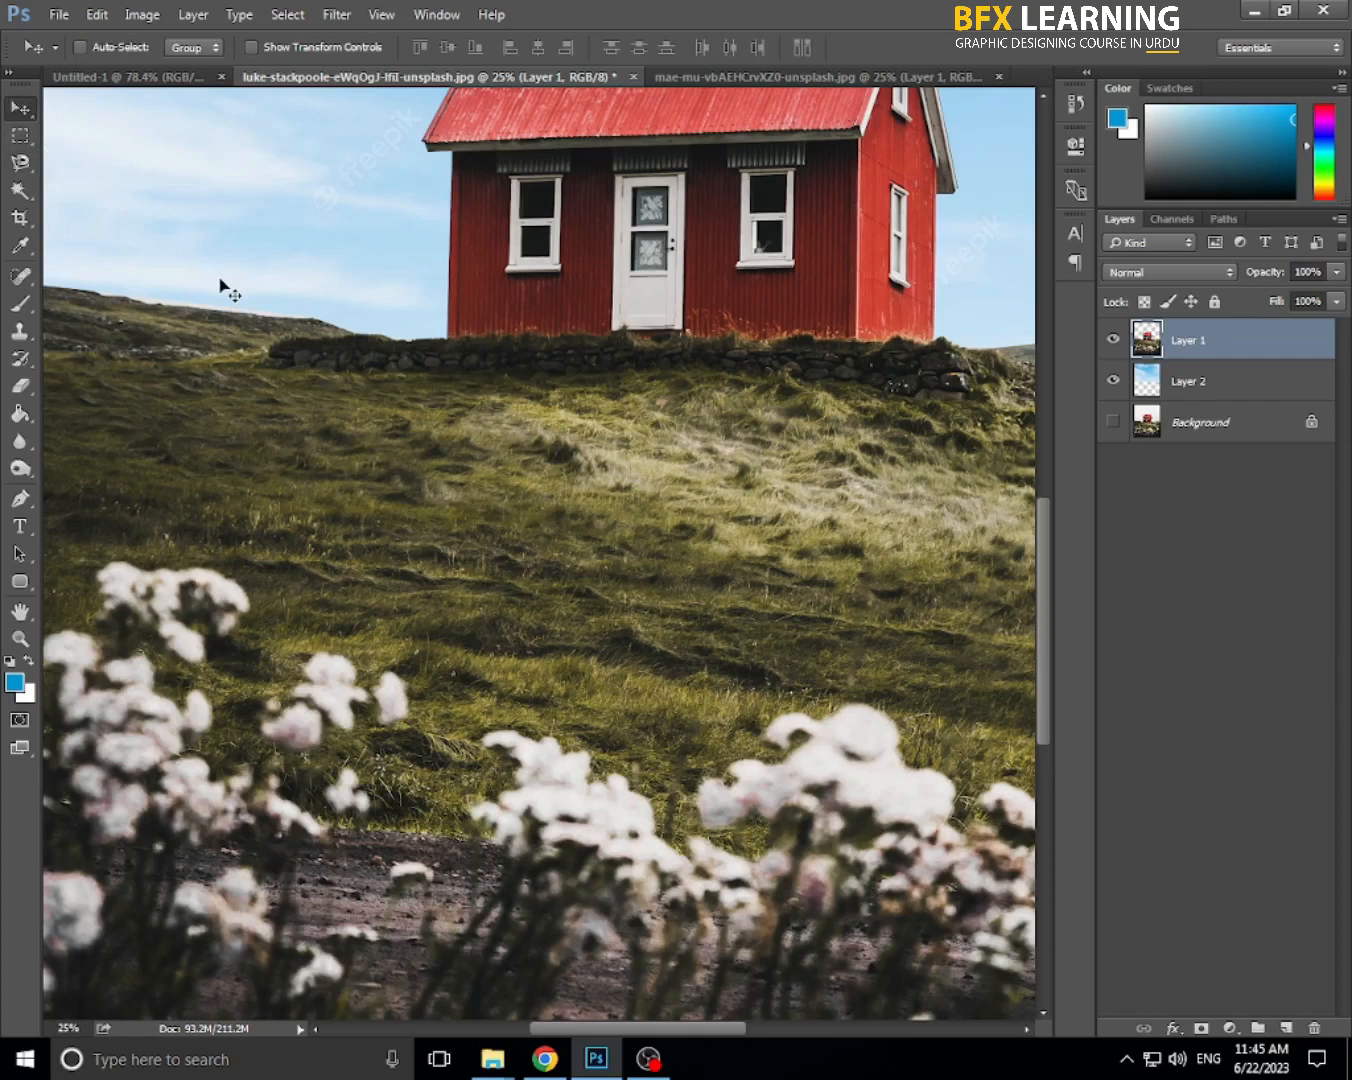